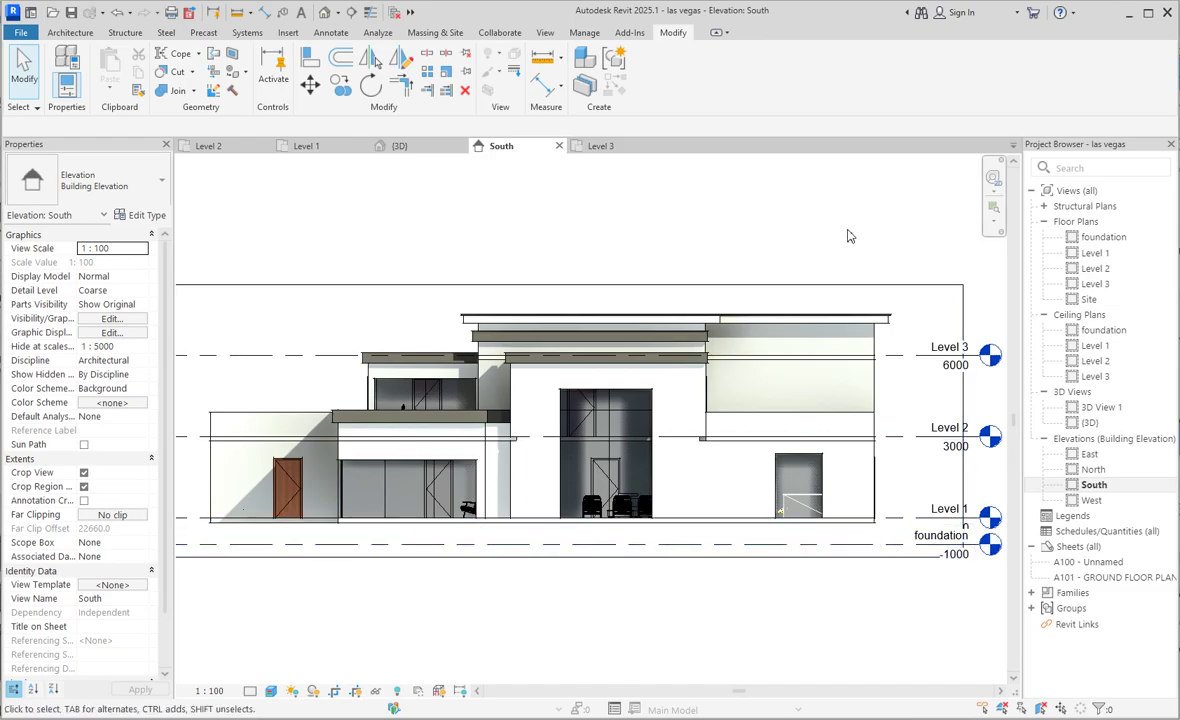
# Open the Level 1 floor plan and save the project
pyautogui.doubleClick(1095, 253)
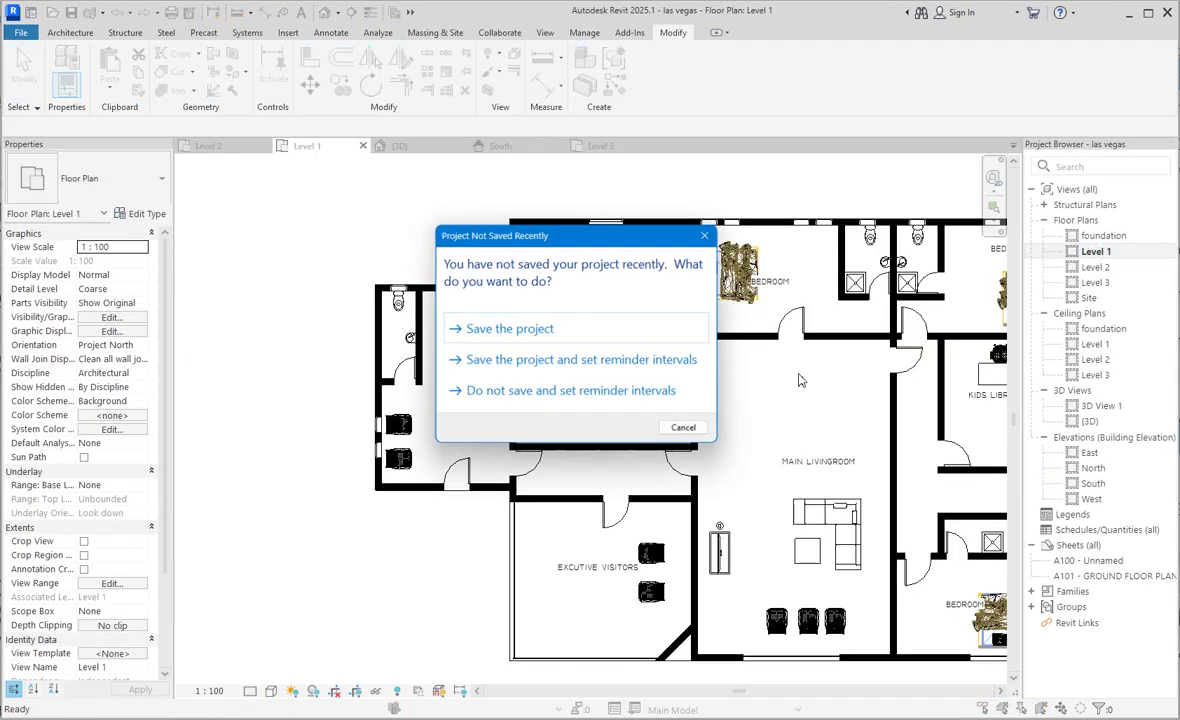
pyautogui.click(520, 338)
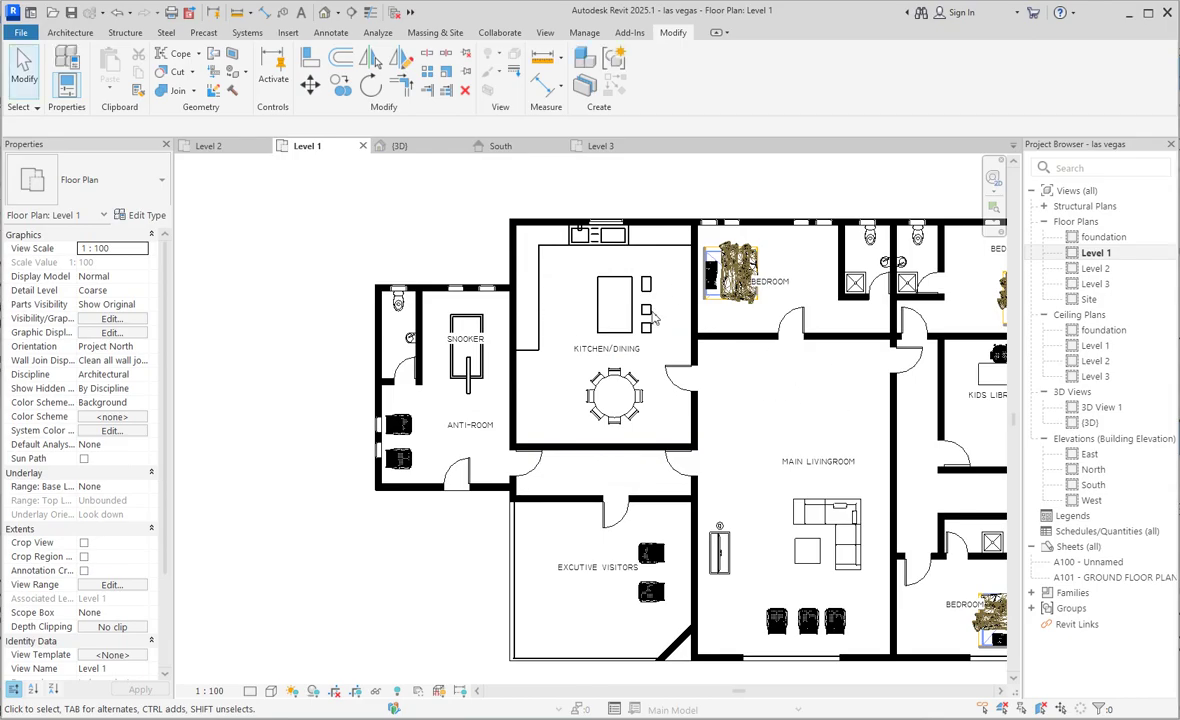
# Copy all Generic - 200mm walls visible on Level 1 and paste them aligned to the foundation level
pyautogui.scroll(-2, 630, 368)
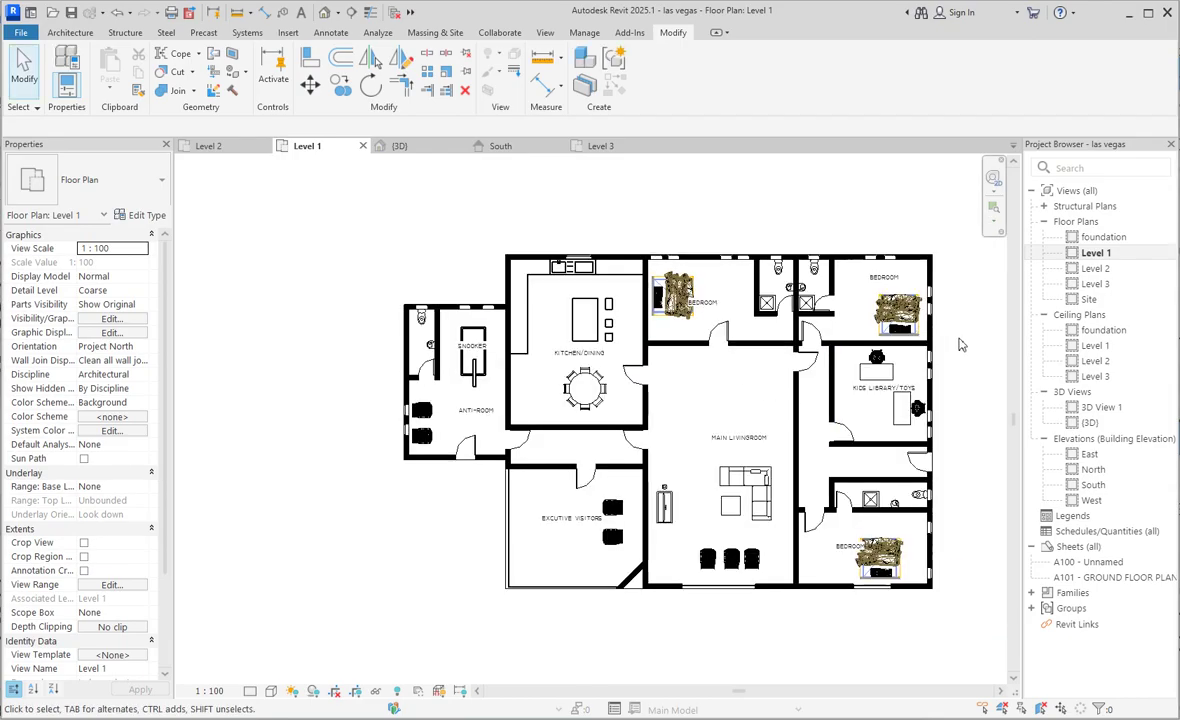
pyautogui.scroll(1, 913, 353)
pyautogui.click(906, 344)
pyautogui.rightClick(905, 347)
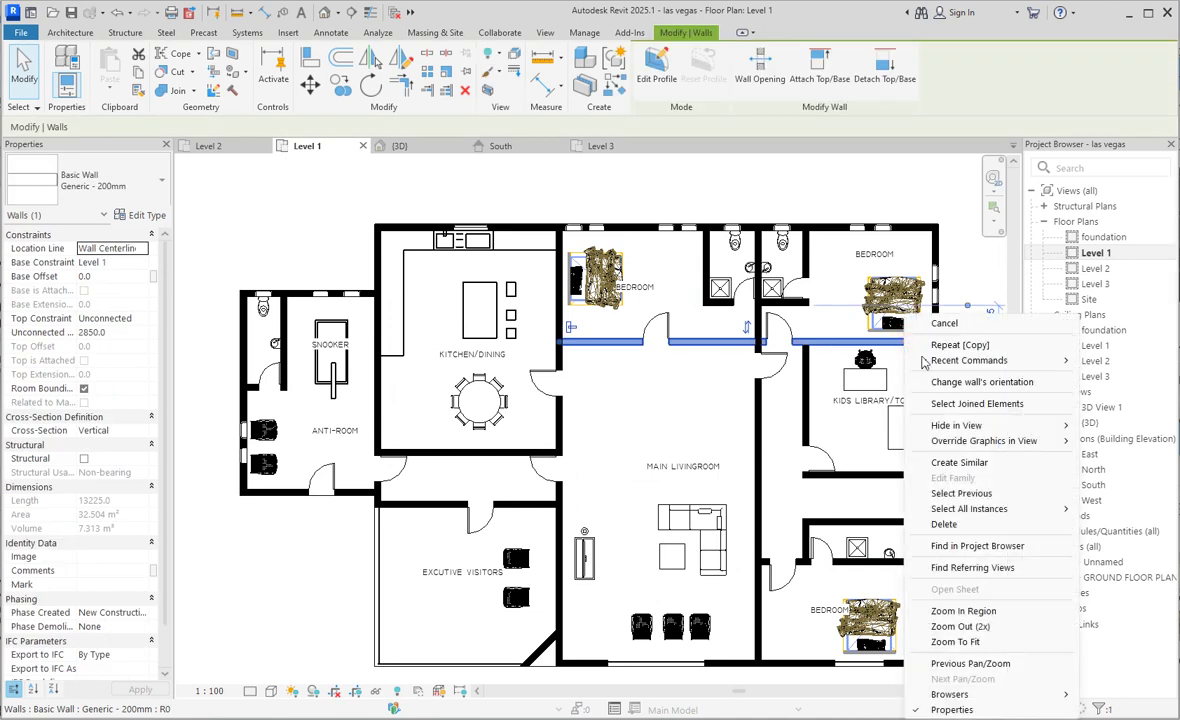
pyautogui.moveTo(1003, 517)
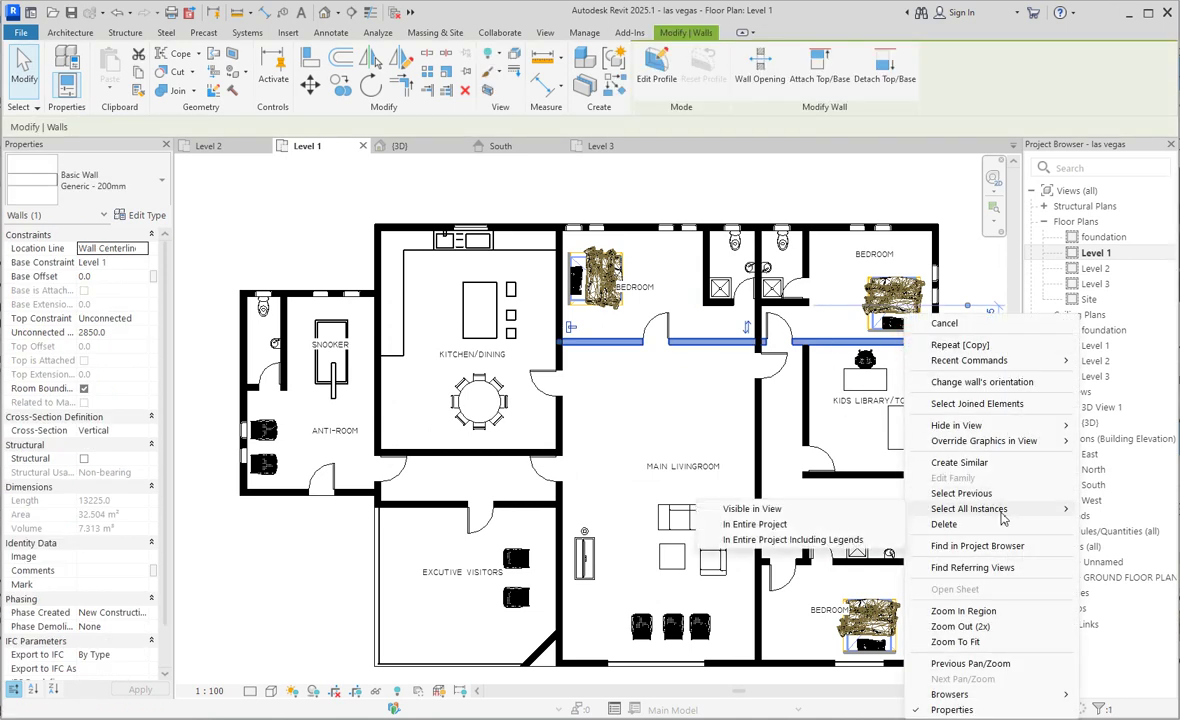
pyautogui.click(748, 509)
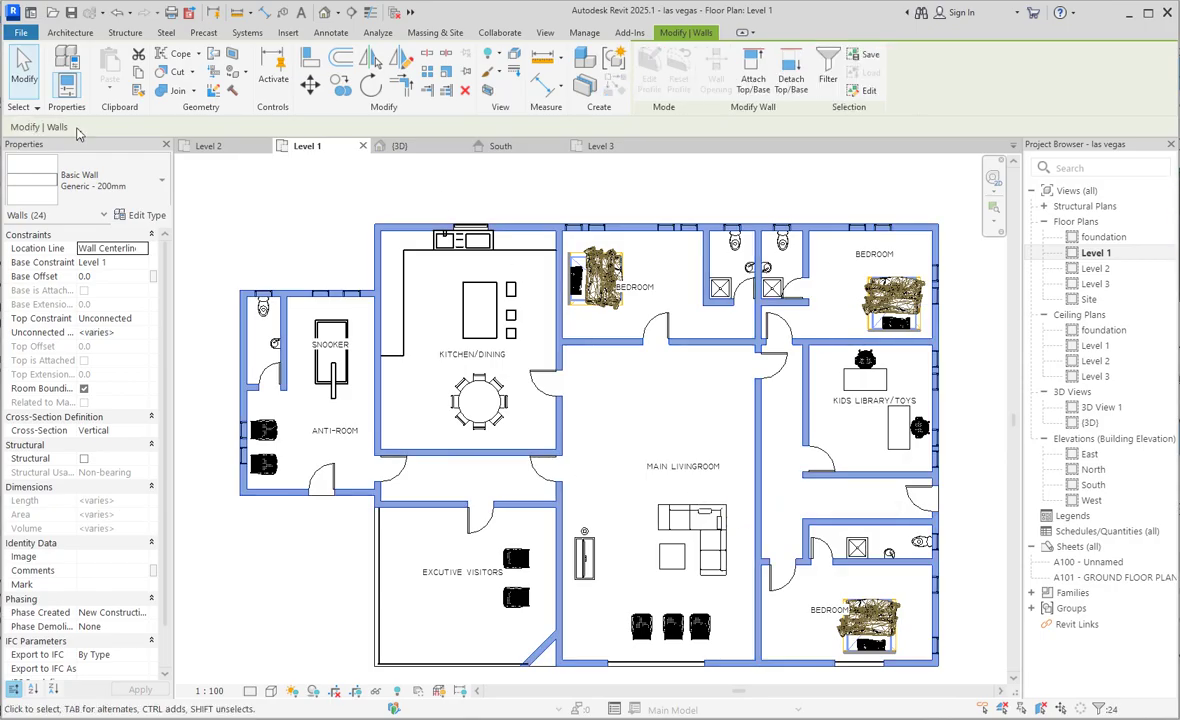
pyautogui.click(138, 72)
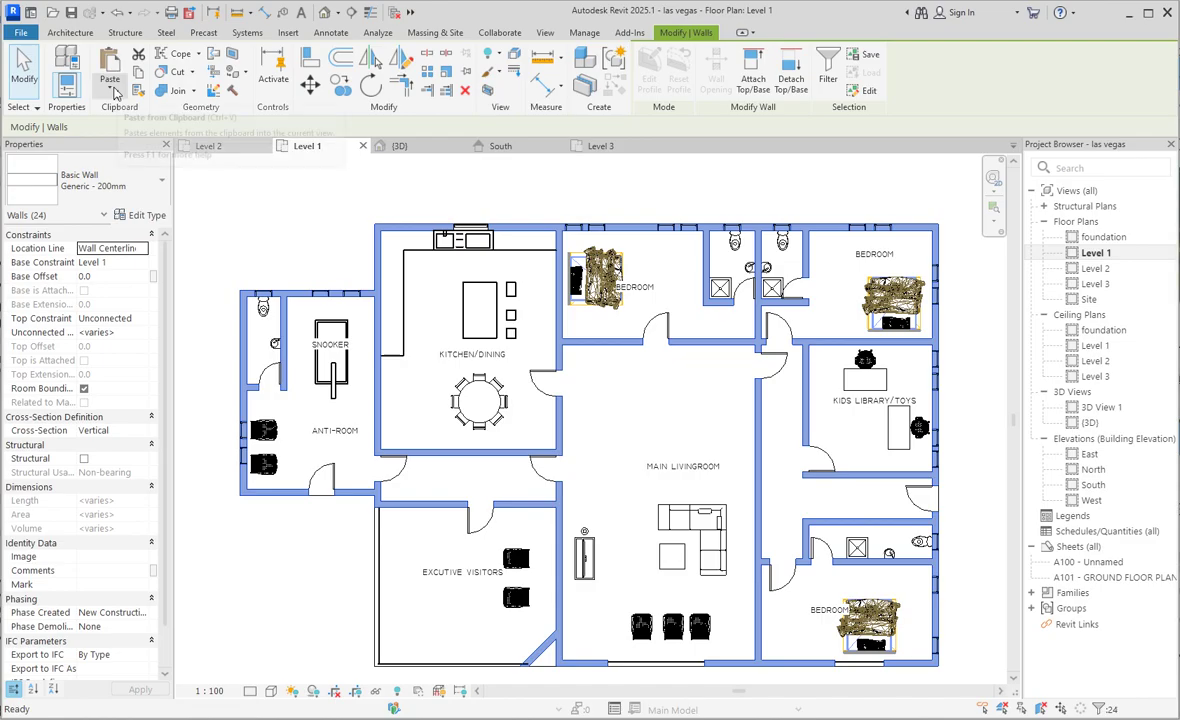
pyautogui.click(110, 88)
pyautogui.click(168, 147)
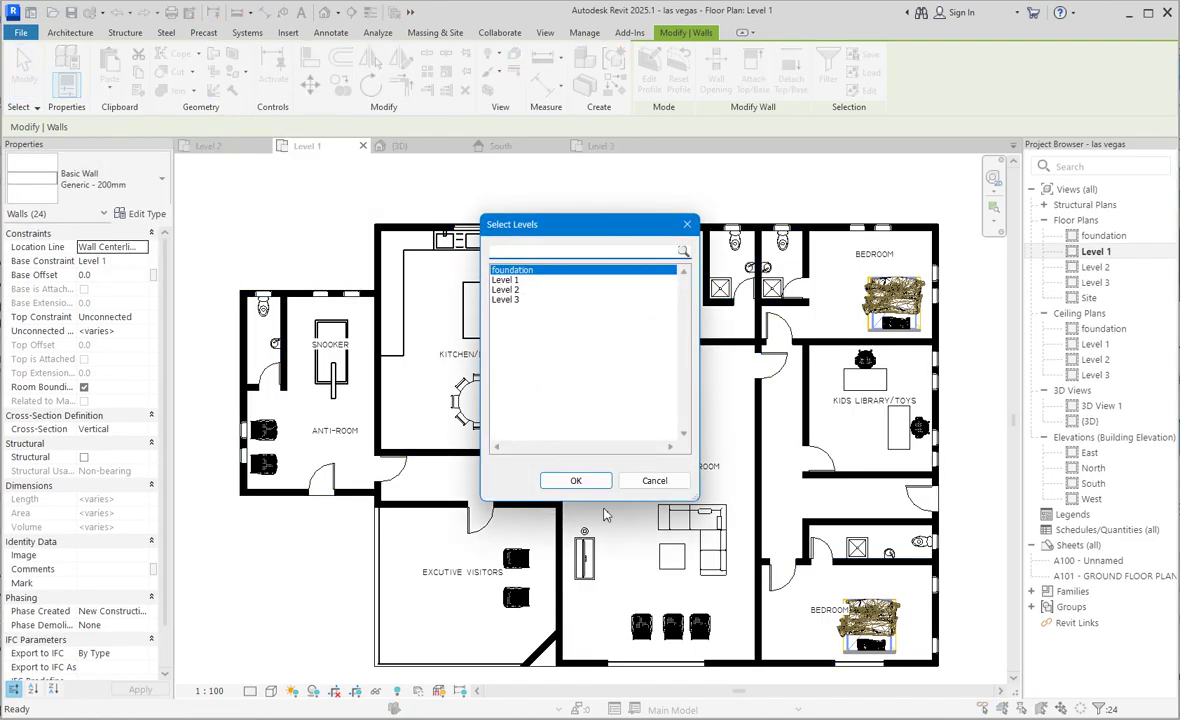
pyautogui.click(577, 481)
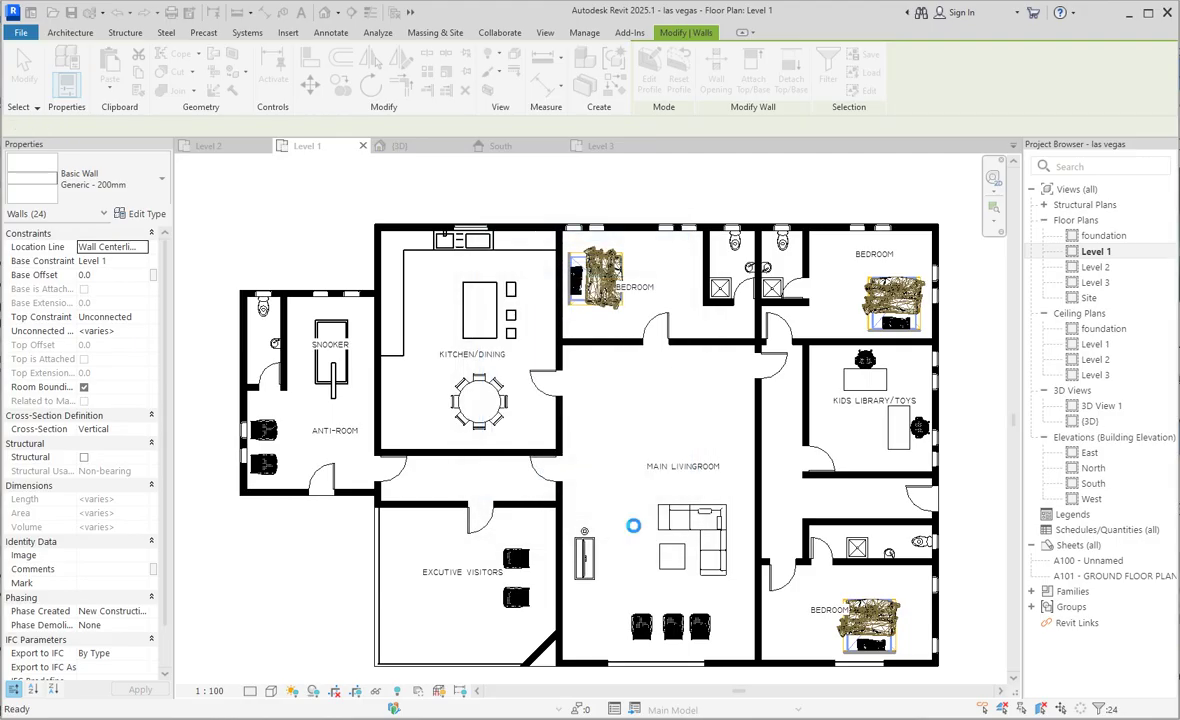
# Open the foundation floor plan and set the pasted walls' unconnected height to 800, deleting the window instances that cannot be cut
pyautogui.doubleClick(1100, 237)
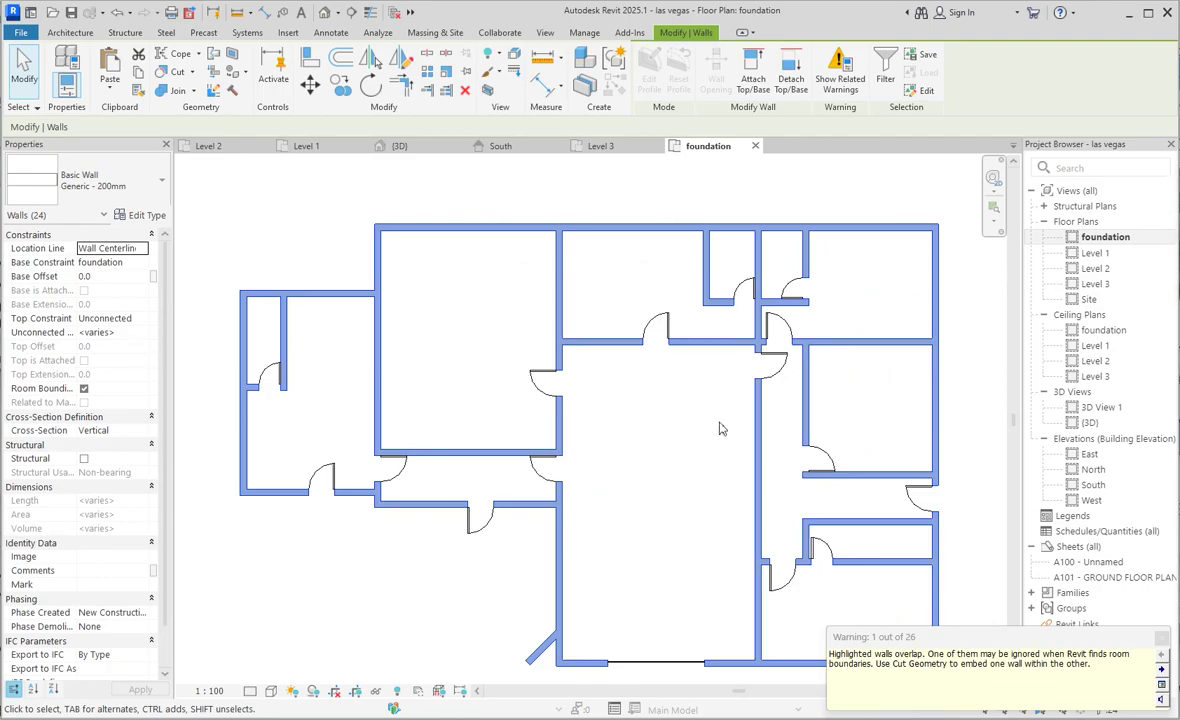
pyautogui.click(142, 332)
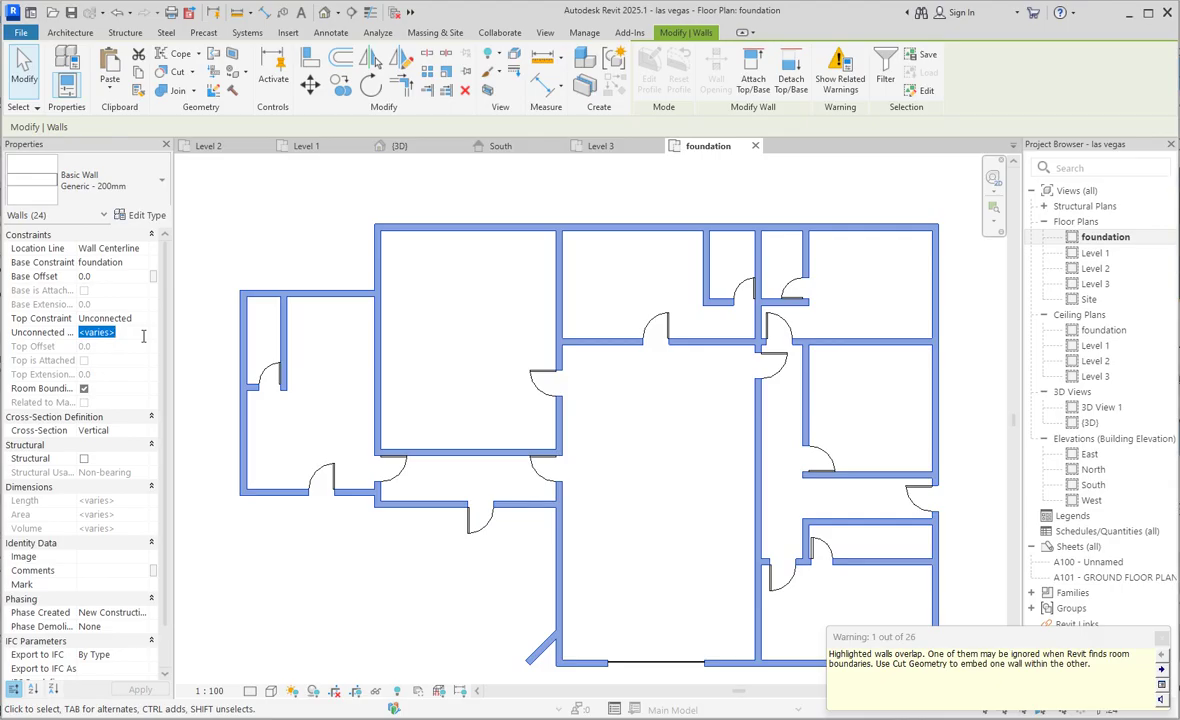
pyautogui.write('800')
pyautogui.press('Return')
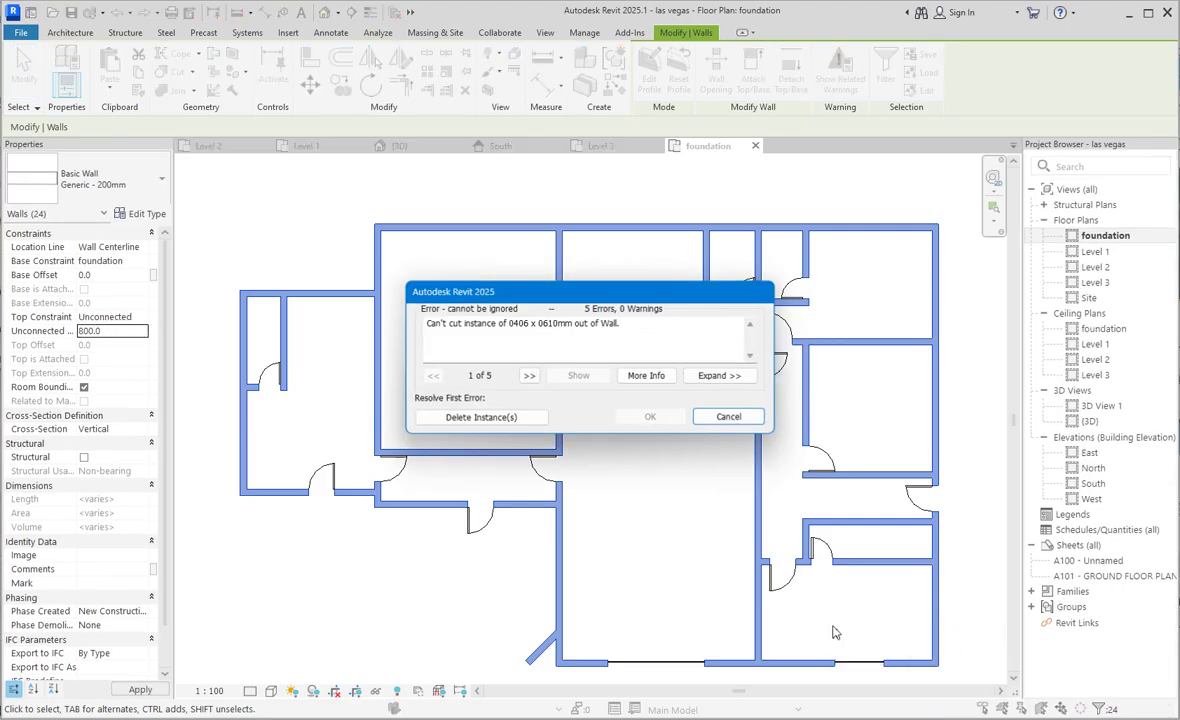
pyautogui.click(497, 423)
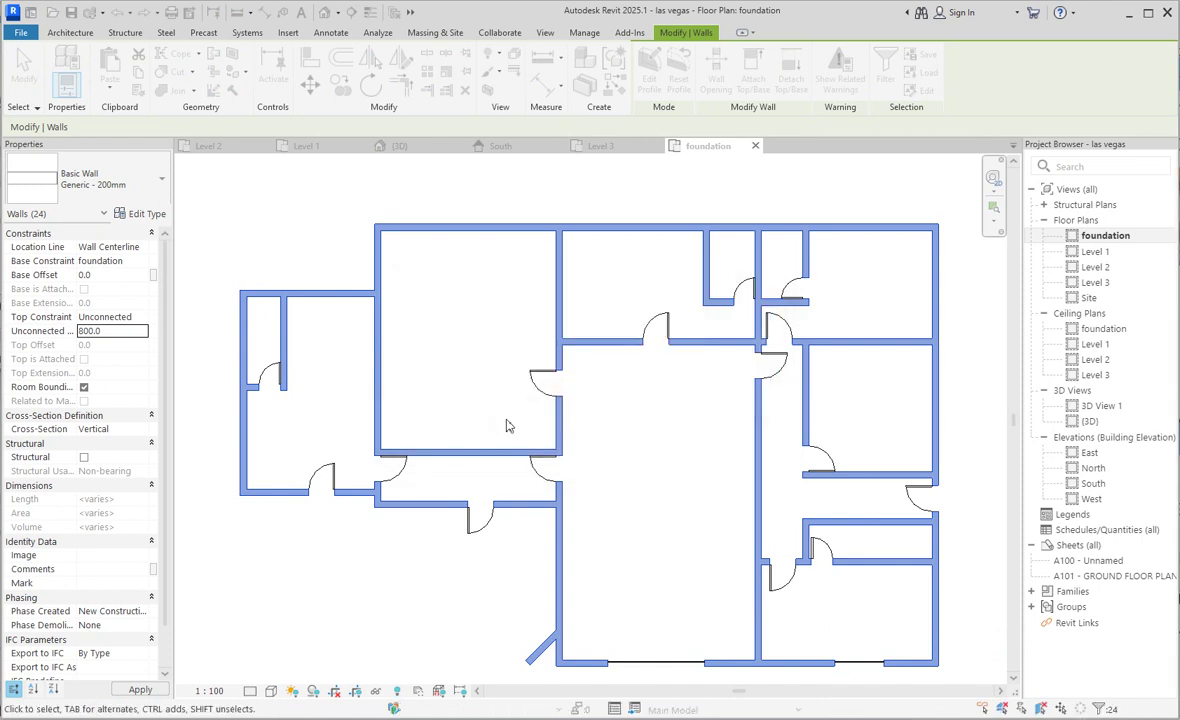
pyautogui.click(334, 319)
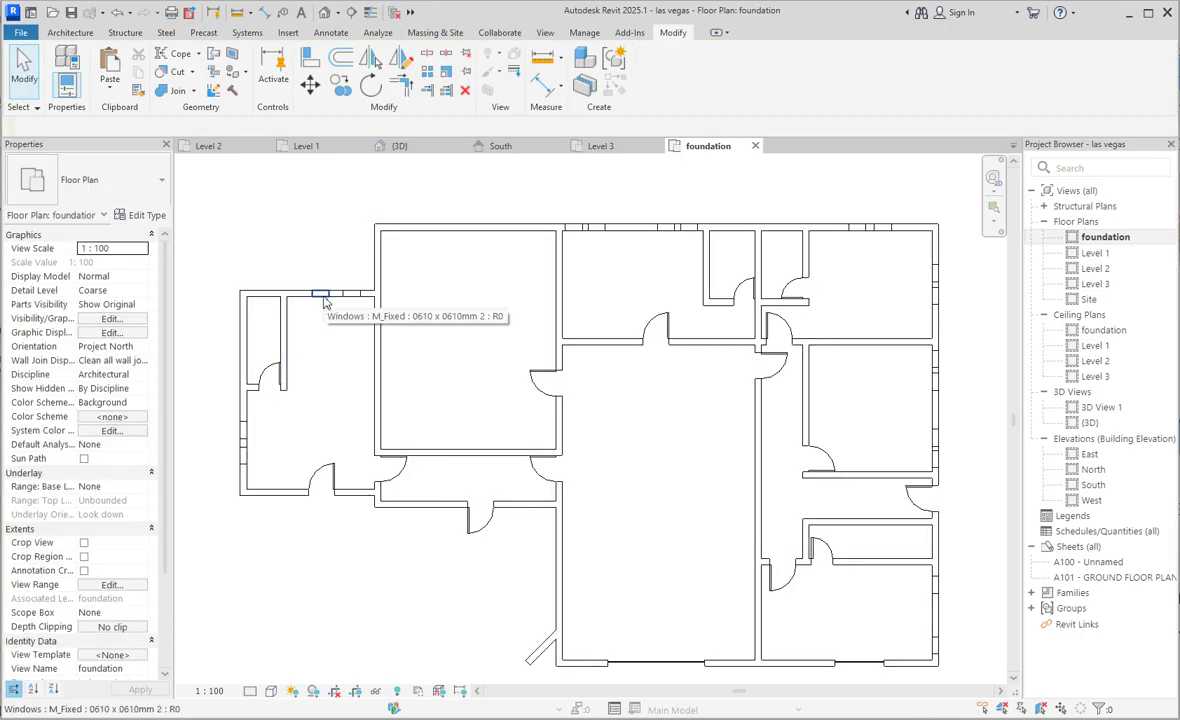
# Delete all M_Fixed 0610 x 0610mm 2 windows visible in the foundation plan
pyautogui.click(324, 303)
pyautogui.rightClick(324, 292)
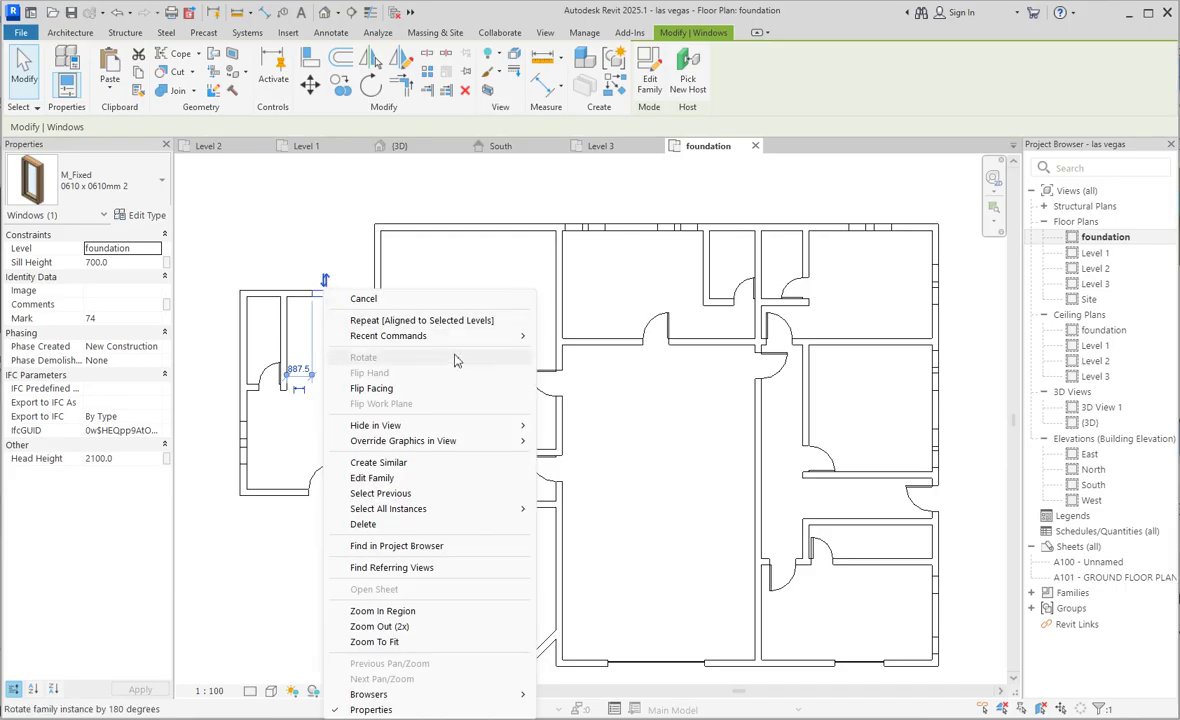
pyautogui.moveTo(476, 430)
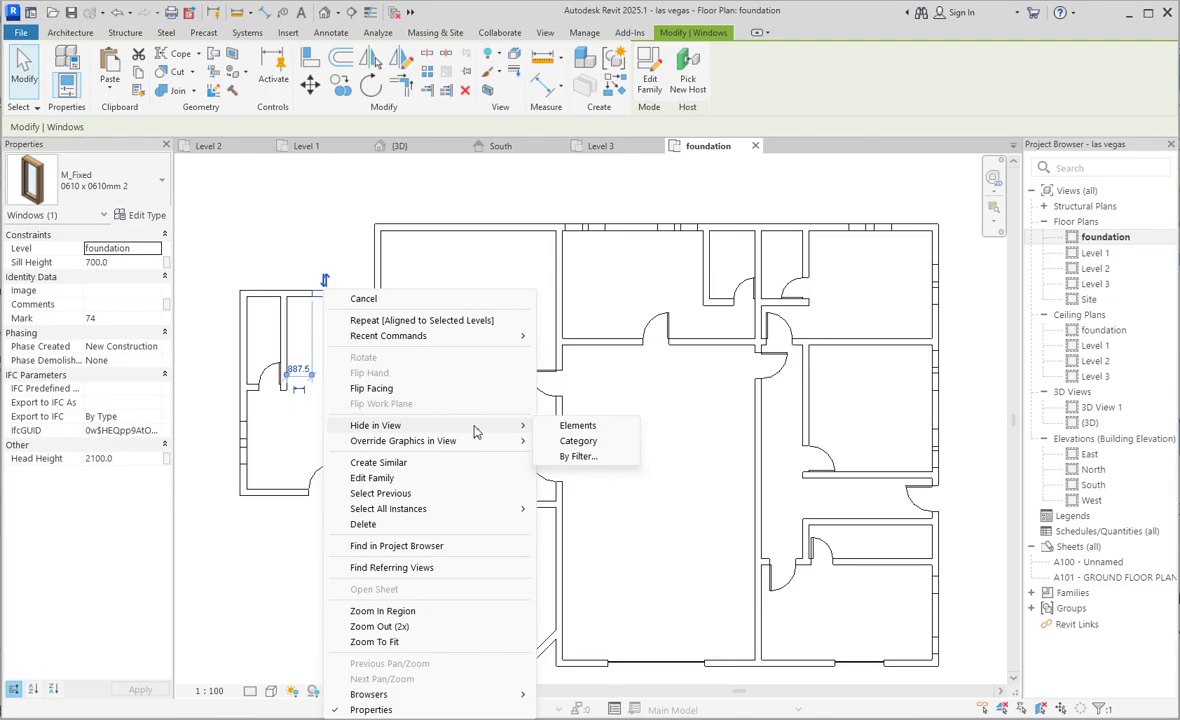
pyautogui.moveTo(468, 510)
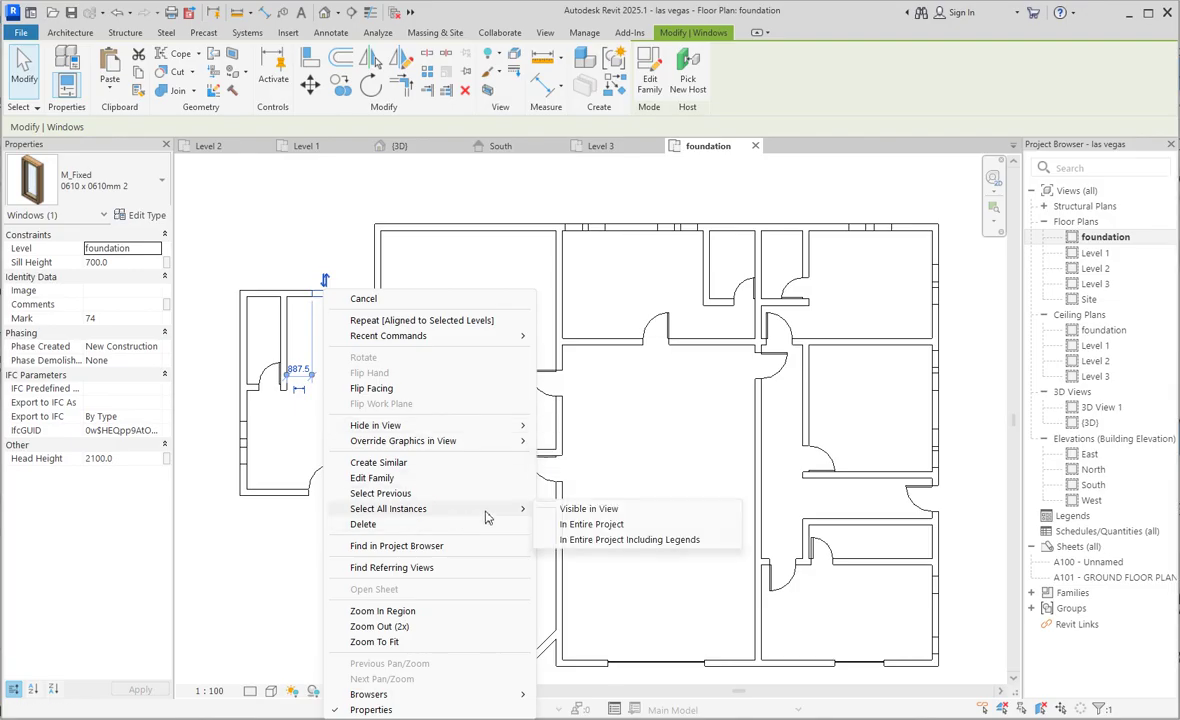
pyautogui.click(594, 524)
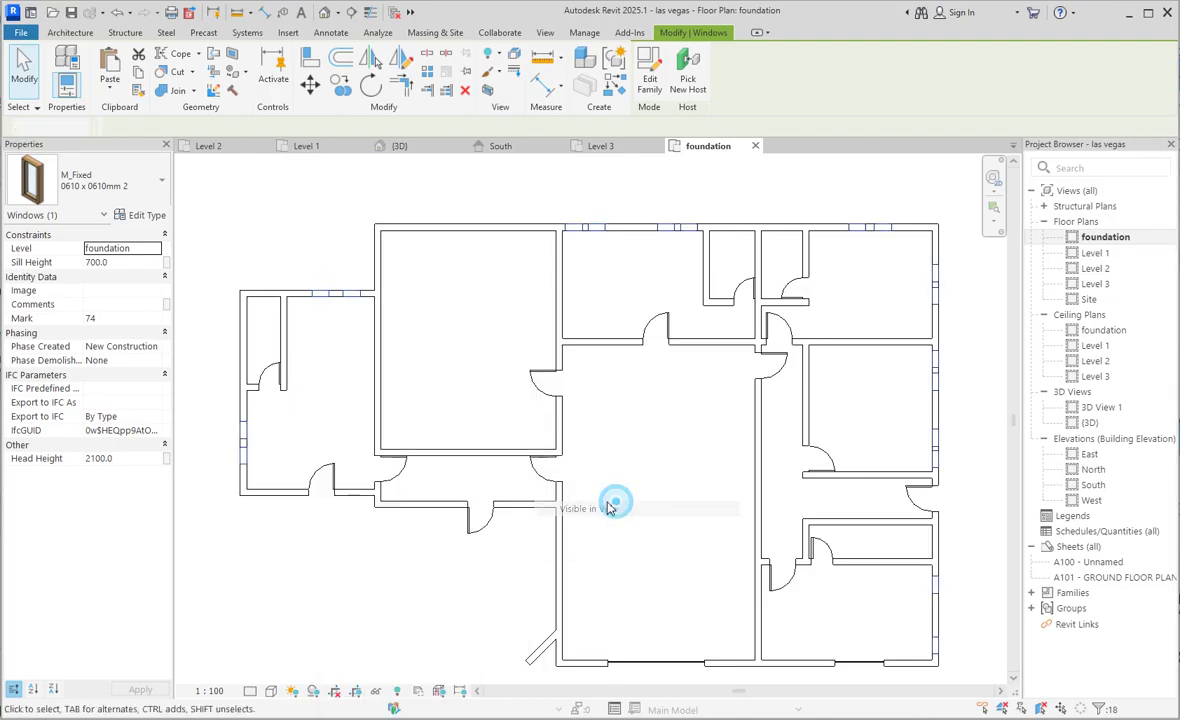
pyautogui.press('Escape')
# Delete all M_Single-Flush 0915 x 2134mm doors visible in the foundation plan
pyautogui.click(394, 472)
pyautogui.rightClick(396, 474)
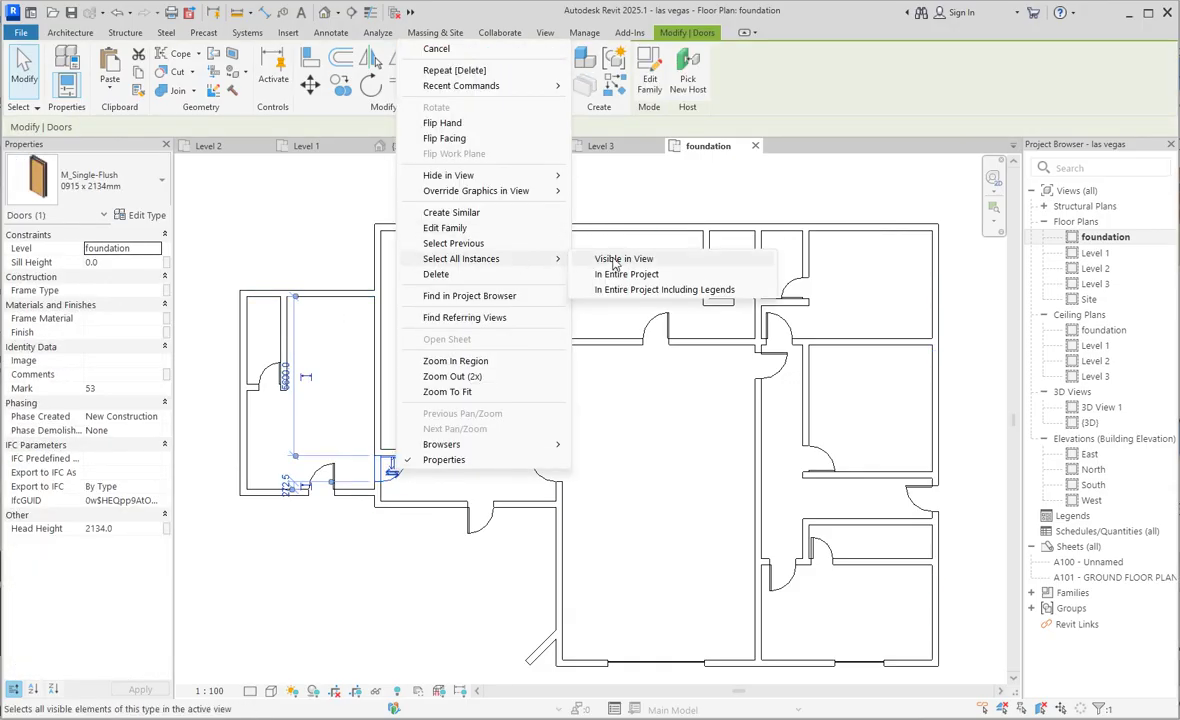
pyautogui.click(614, 260)
pyautogui.press('Escape')
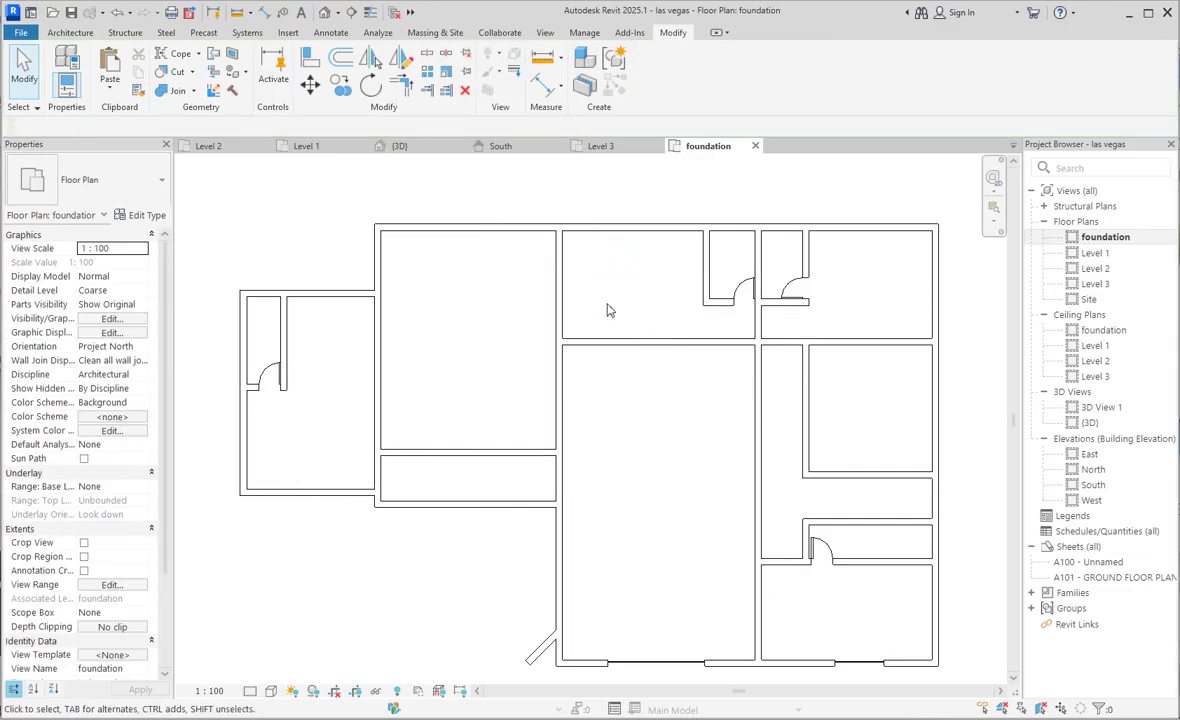
# Delete all M_Single-Flush toilet door instances visible in the foundation plan
pyautogui.click(820, 548)
pyautogui.rightClick(820, 548)
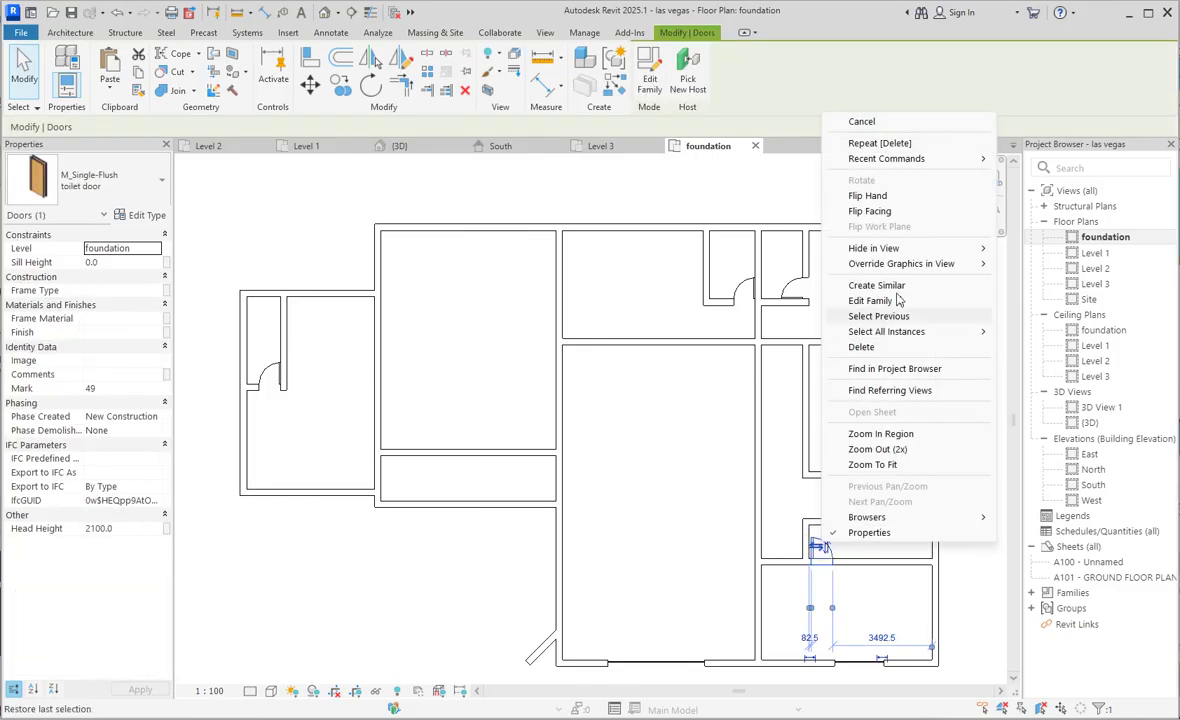
pyautogui.moveTo(968, 338)
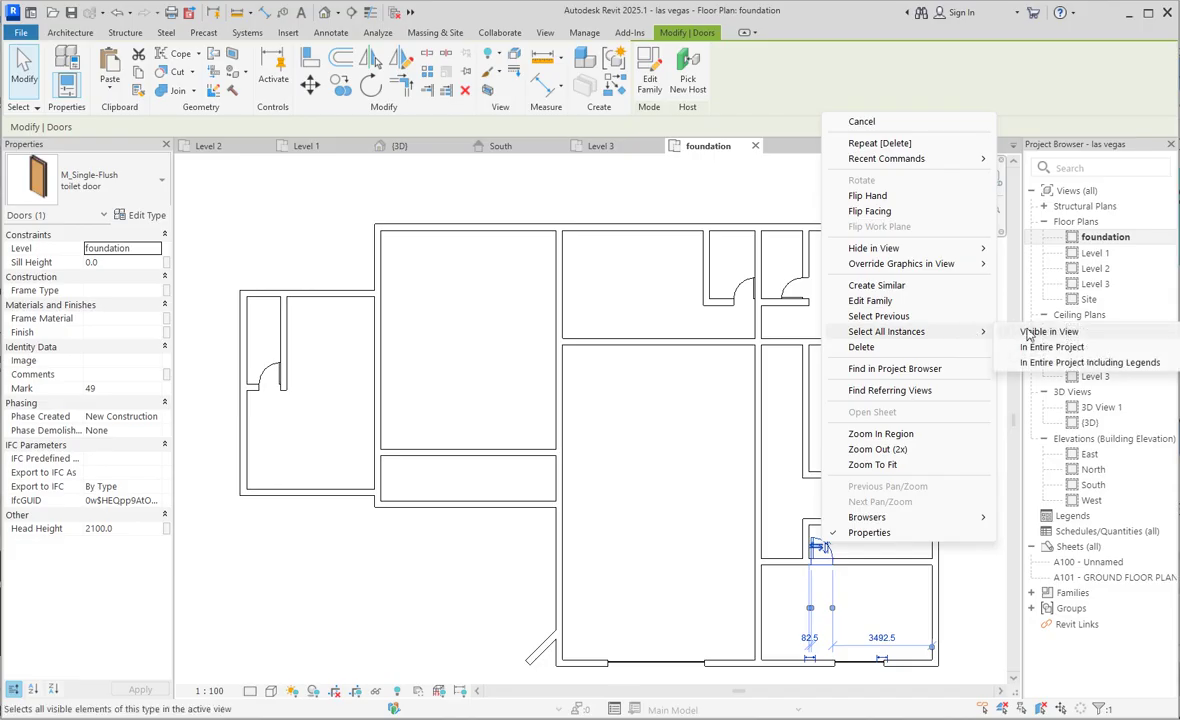
pyautogui.click(1026, 330)
pyautogui.press('Delete')
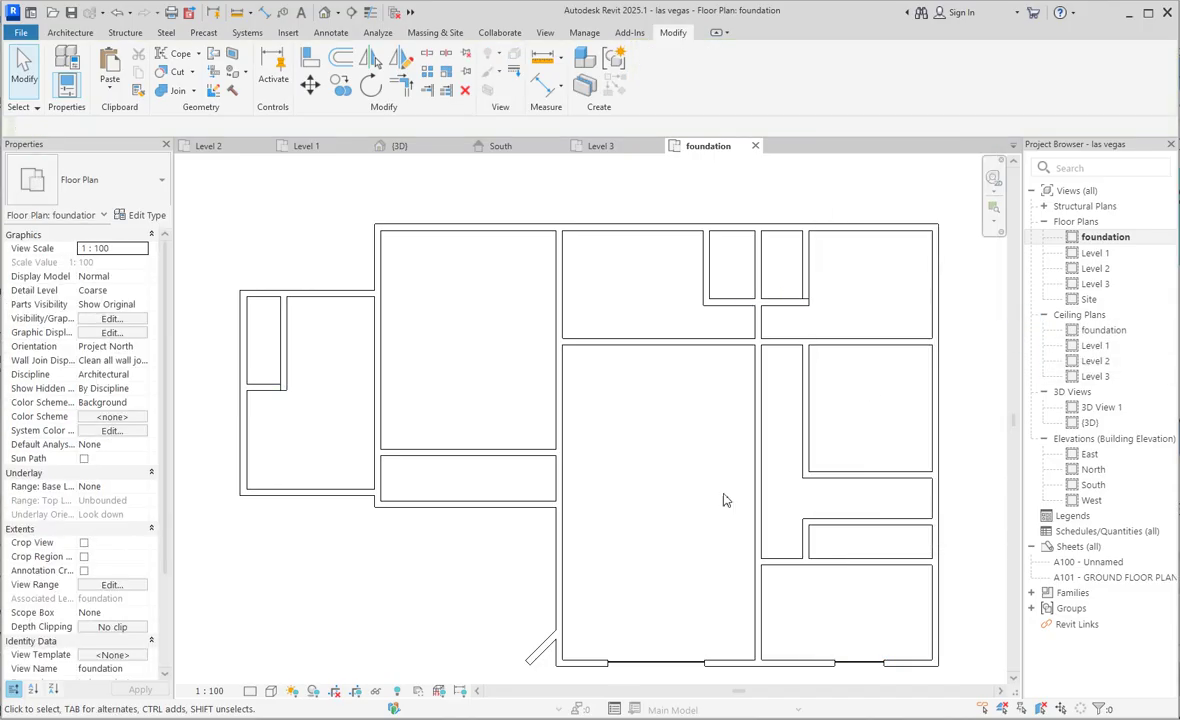
# Delete the two curtain walls along the south side of the foundation plan
pyautogui.scroll(-3, 686, 527)
pyautogui.click(679, 606)
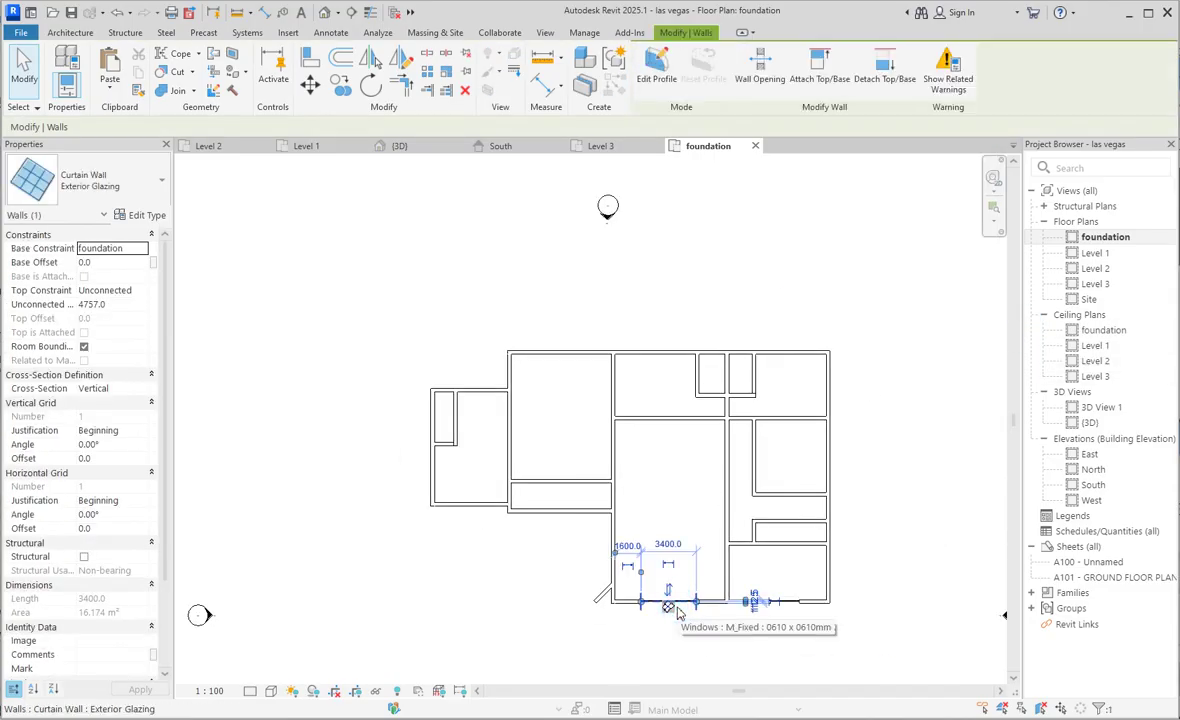
pyautogui.press('Delete')
pyautogui.click(790, 605)
pyautogui.press('Delete')
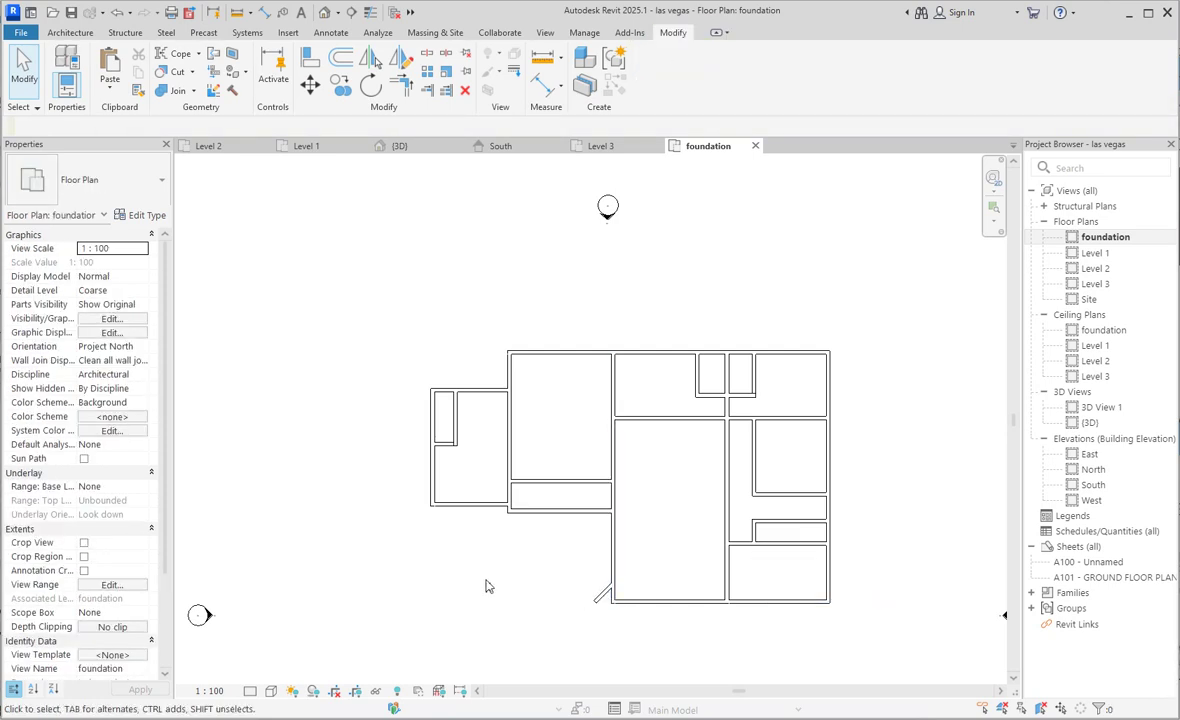
# Set the underlay base level to Level 1 and trace matching foundation walls from the diagonal wall's end around the executive visitors room to the corridor corner
pyautogui.click(143, 487)
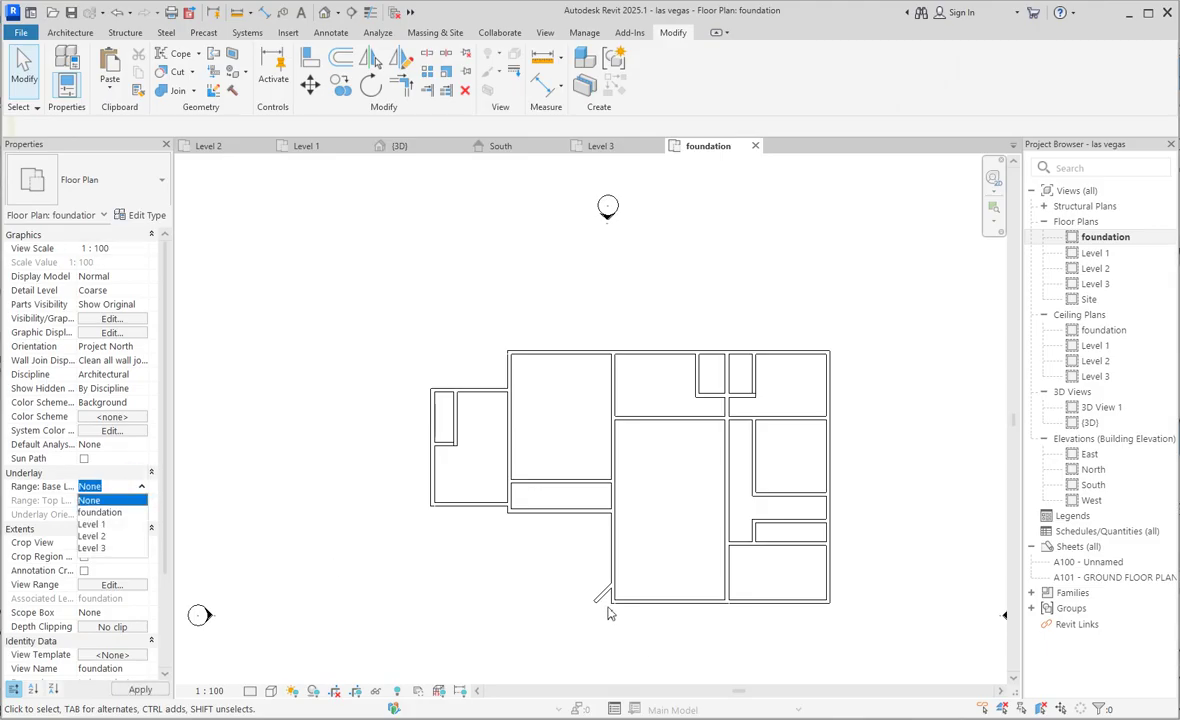
pyautogui.click(90, 524)
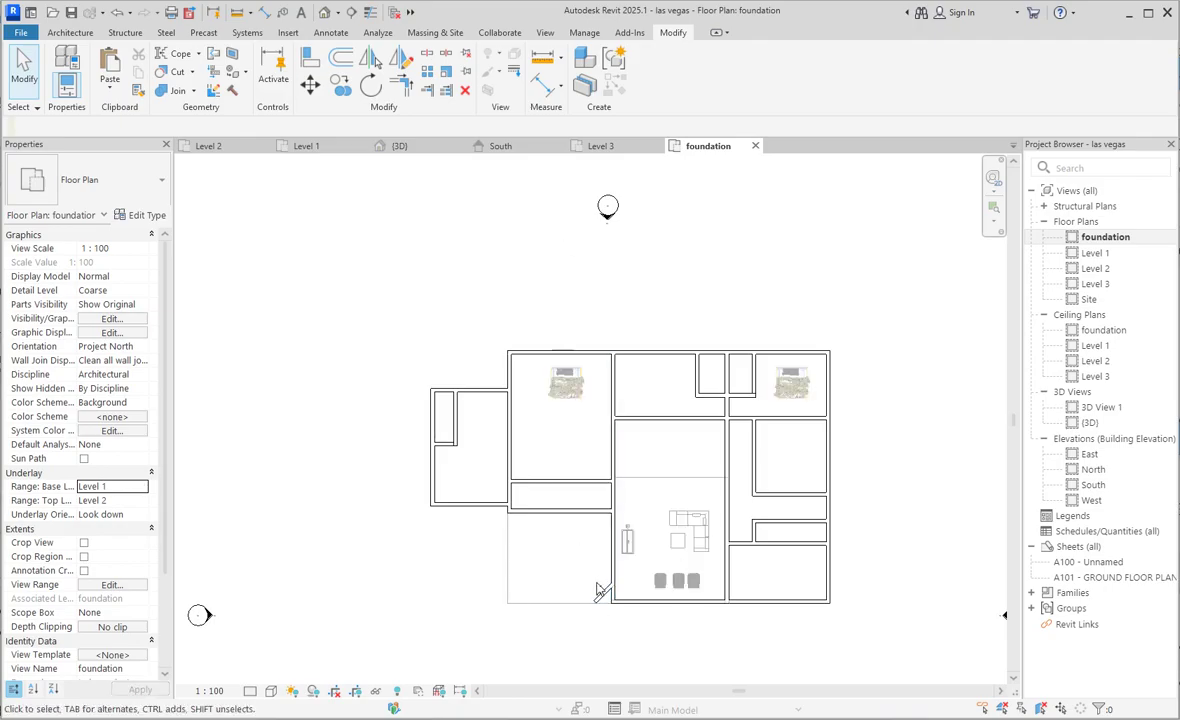
pyautogui.click(598, 591)
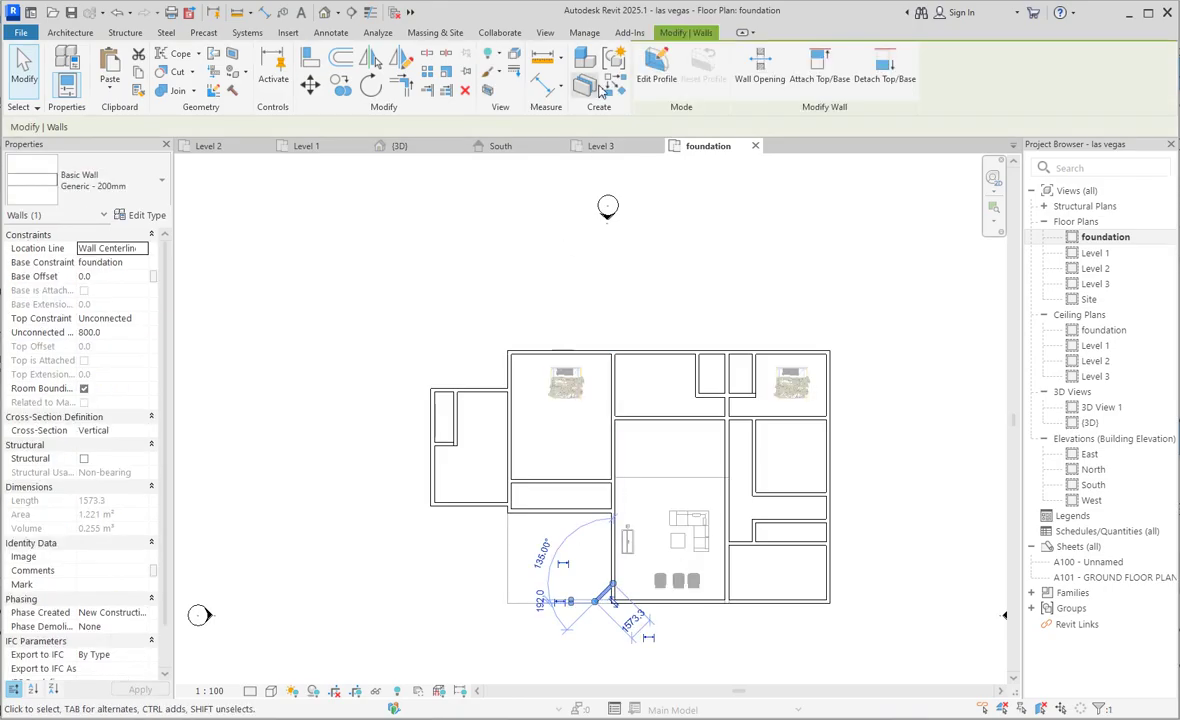
pyautogui.click(610, 88)
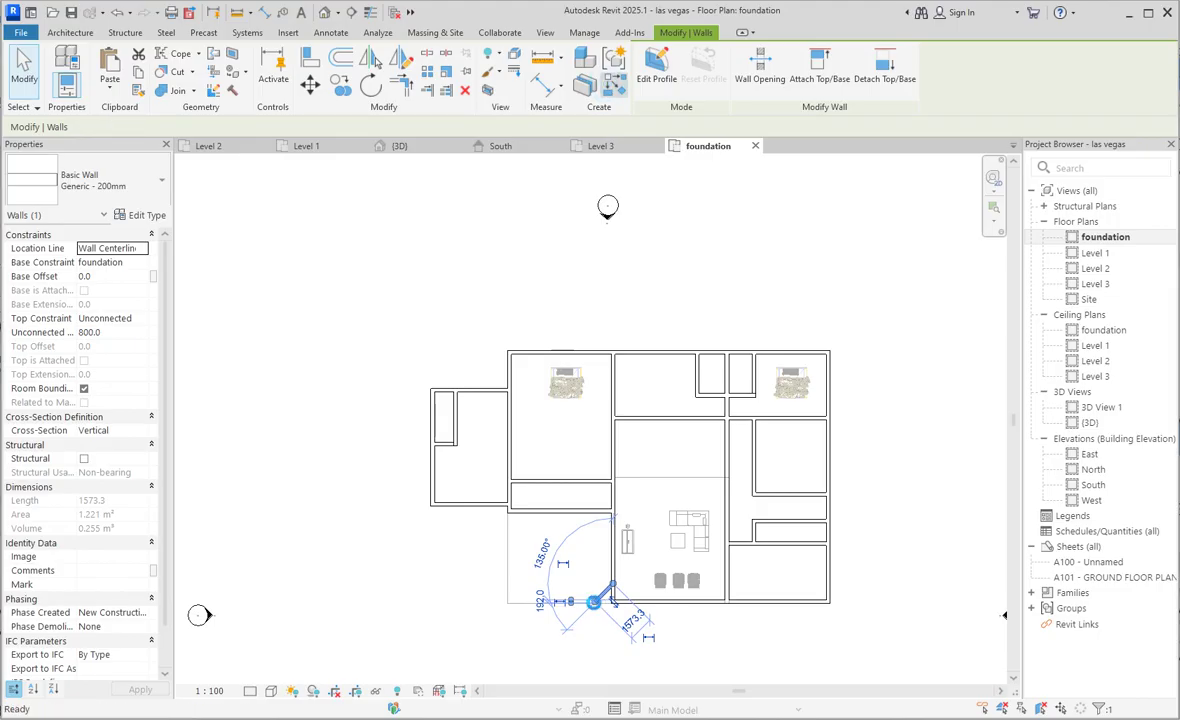
pyautogui.scroll(2, 598, 596)
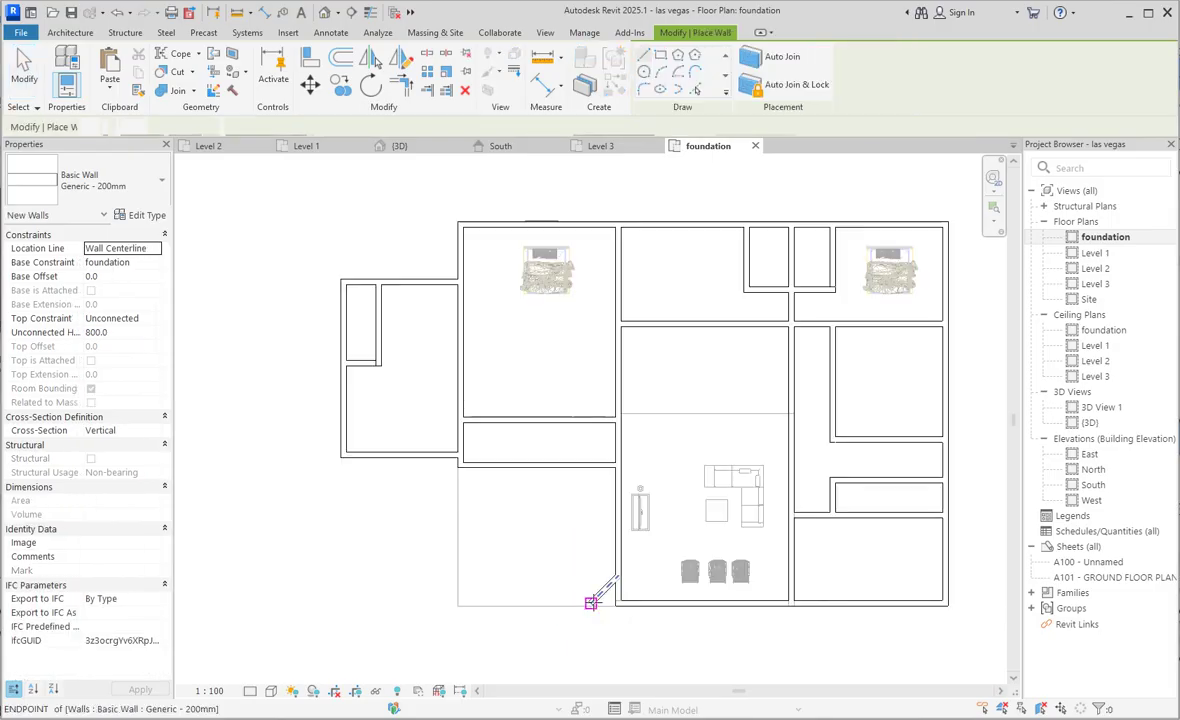
pyautogui.click(591, 603)
pyautogui.click(460, 603)
pyautogui.click(460, 465)
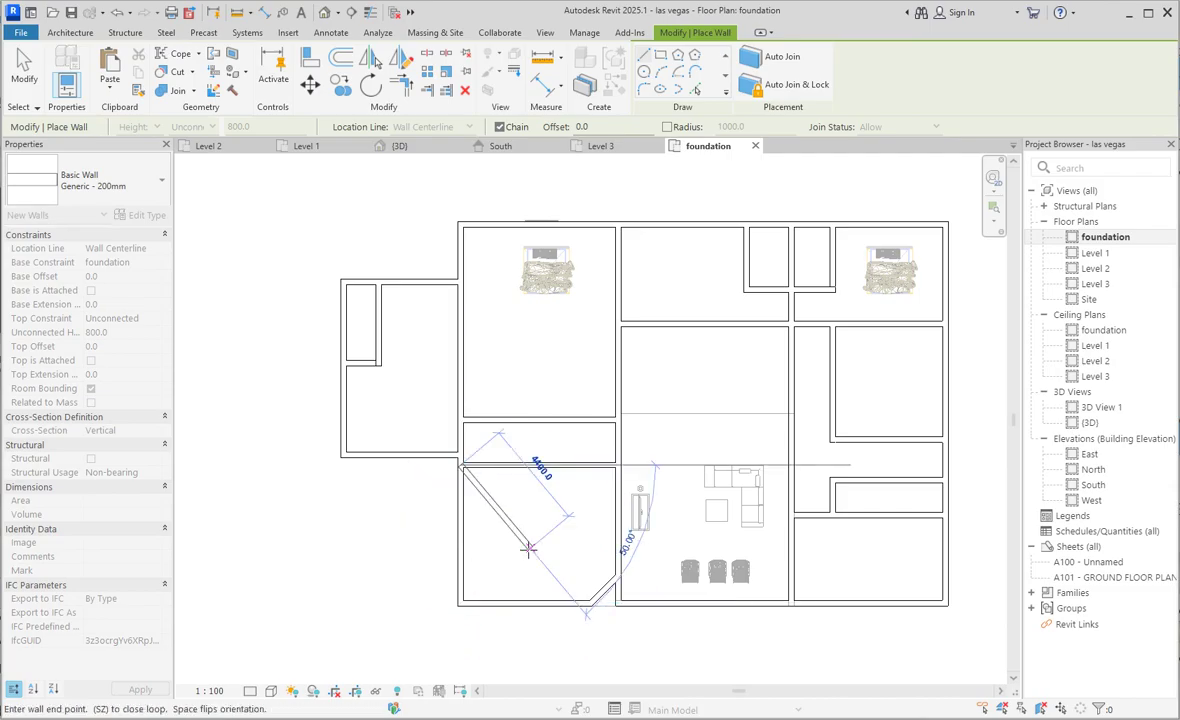
pyautogui.press('Escape')
pyautogui.press('Escape')
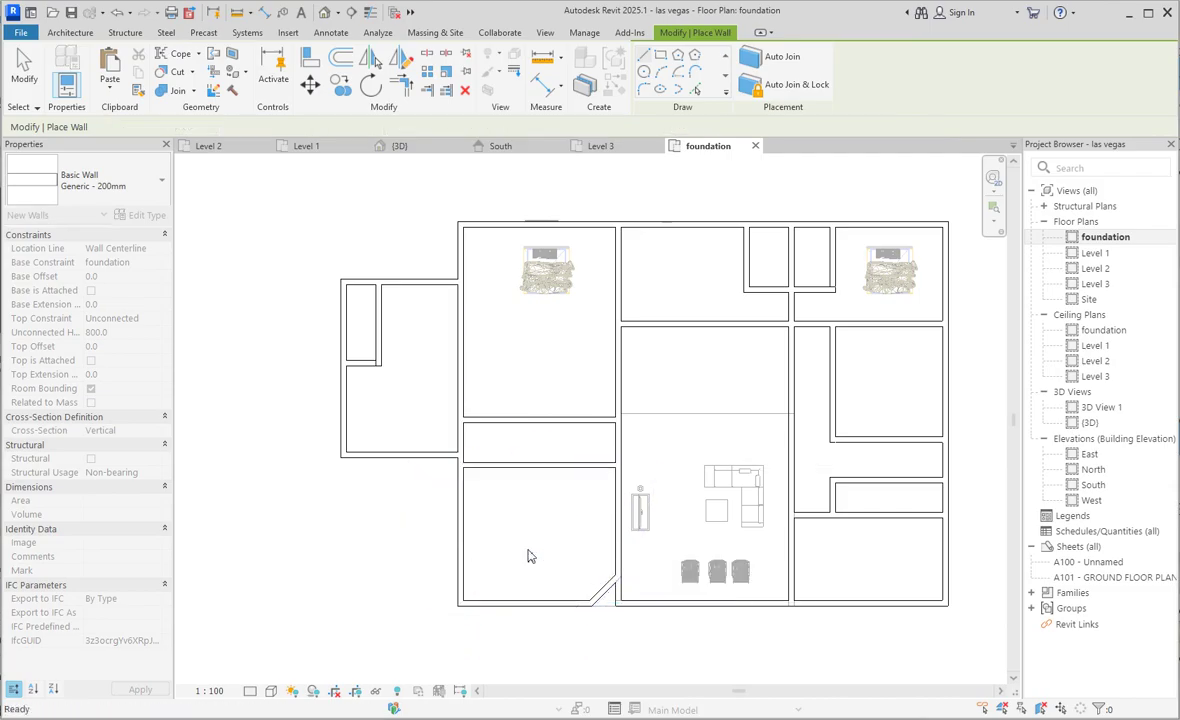
# In the 3D view, extend the short foundation wall beside the executive visitors room outward to meet the front foundation wall line
pyautogui.doubleClick(1090, 422)
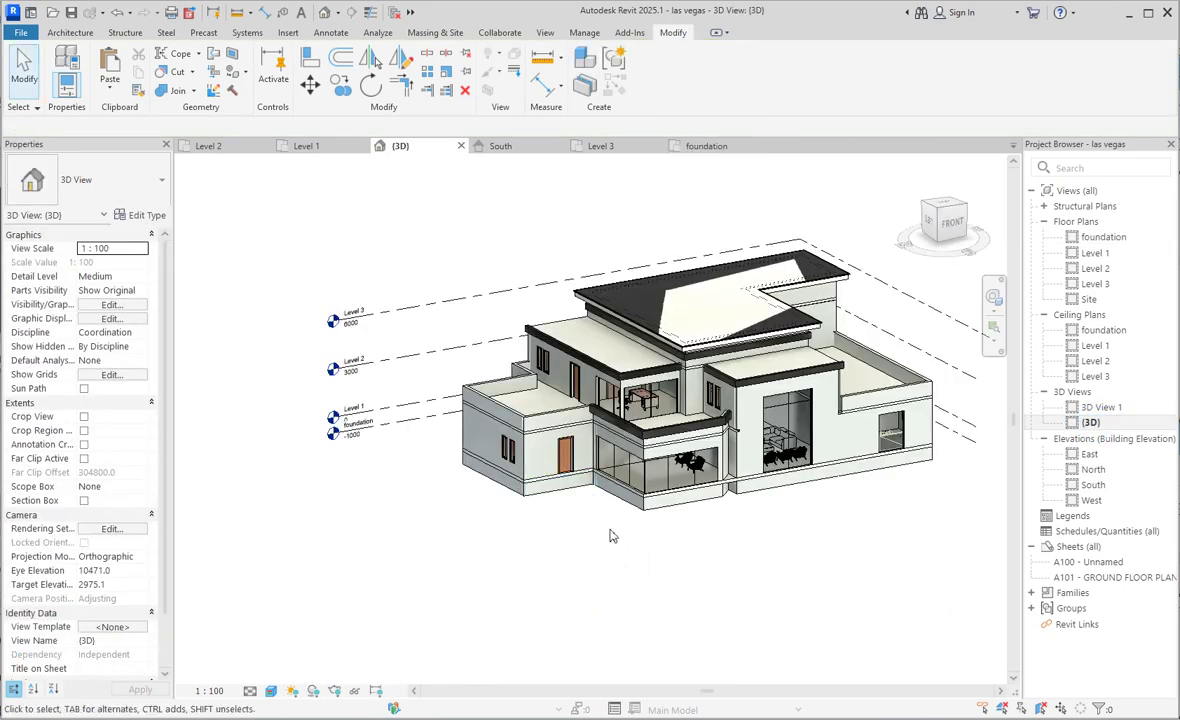
pyautogui.scroll(6, 738, 518)
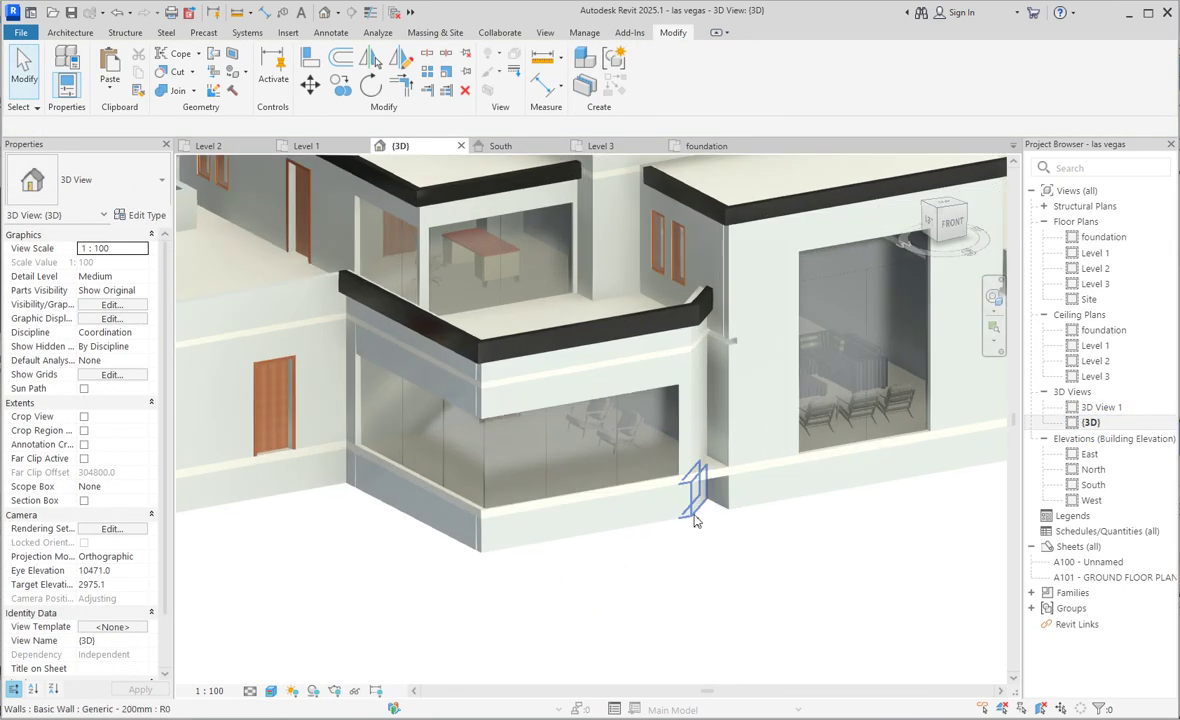
pyautogui.click(702, 502)
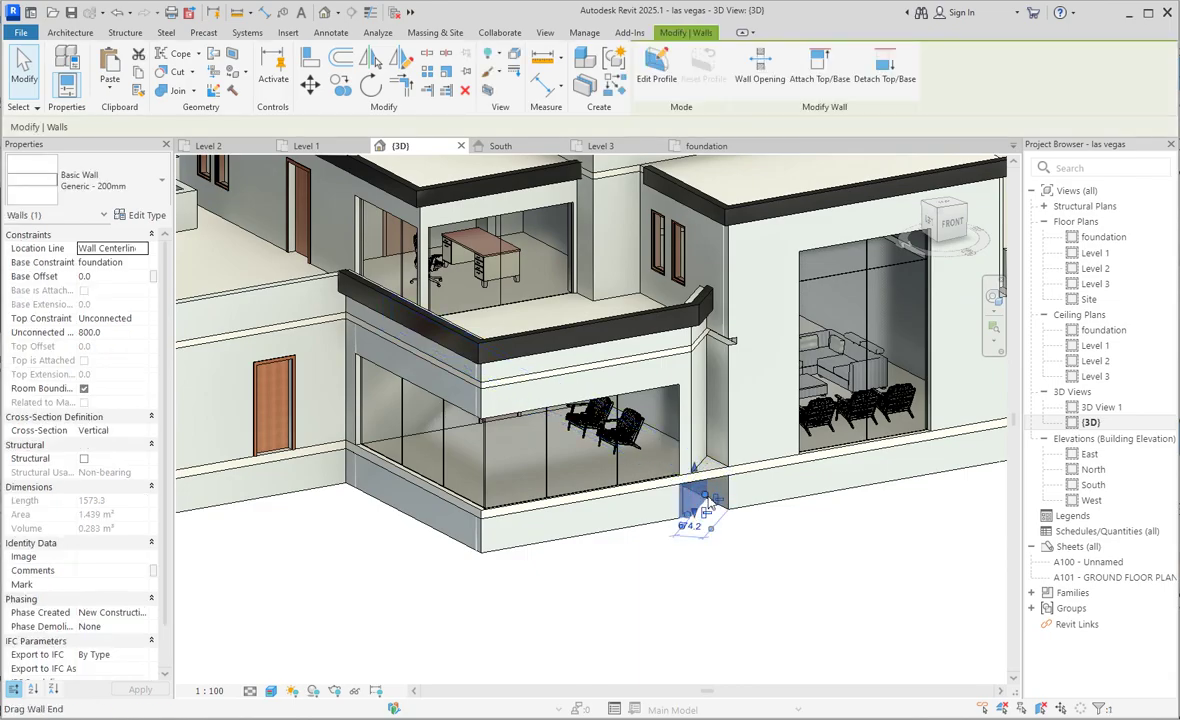
pyautogui.moveTo(706, 505); pyautogui.dragTo(761, 556)
pyautogui.click(757, 553)
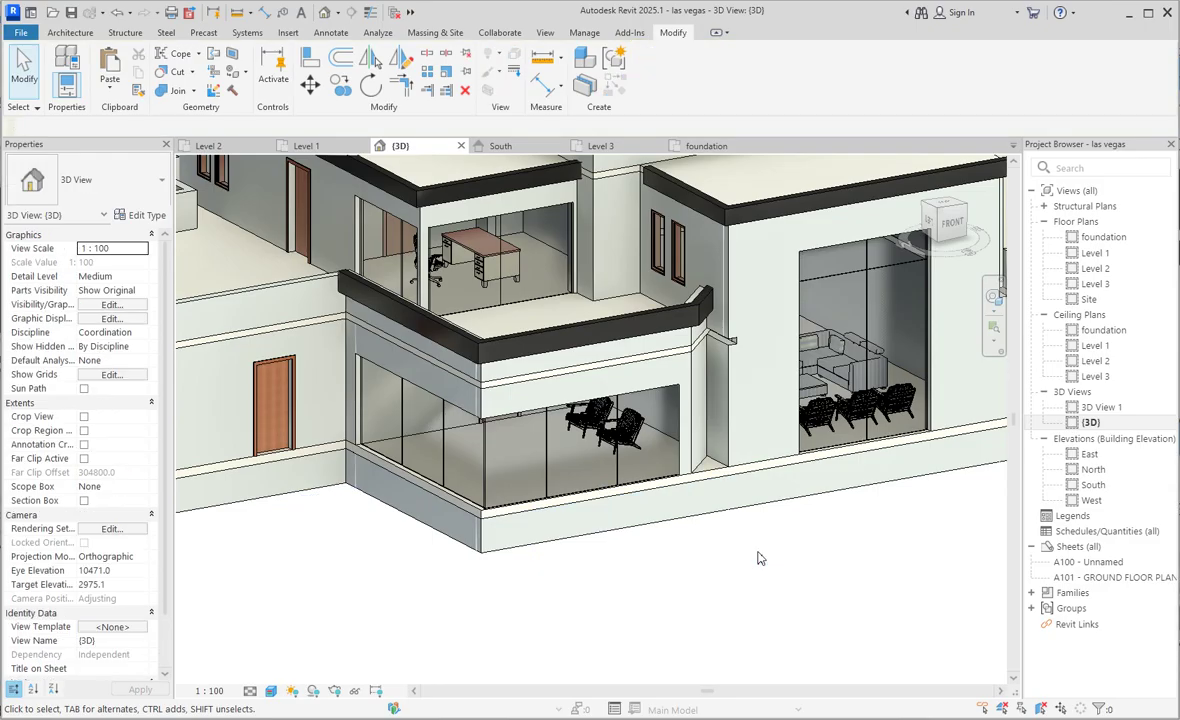
# Examine the house exterior in 3D, including the front foundation walls and the Level 2 parapet beside the tall living room block
pyautogui.scroll(-6, 757, 557)
pyautogui.scroll(1, 757, 532)
pyautogui.scroll(5, 757, 532)
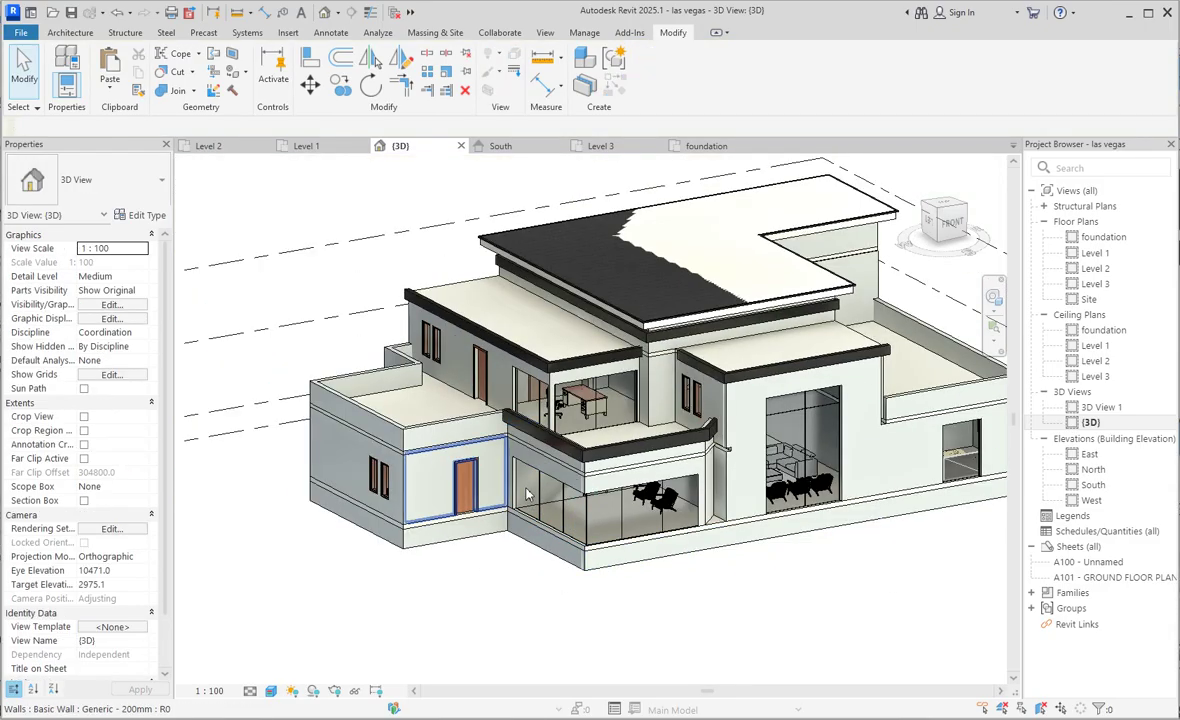
pyautogui.scroll(-3, 632, 548)
pyautogui.keyDown('shift'); pyautogui.moveTo(632, 548); pyautogui.dragTo(800, 410, button='middle'); pyautogui.keyUp('shift')
pyautogui.scroll(2, 826, 421)
pyautogui.scroll(3, 826, 421)
pyautogui.click(805, 410)
pyautogui.scroll(3, 795, 450)
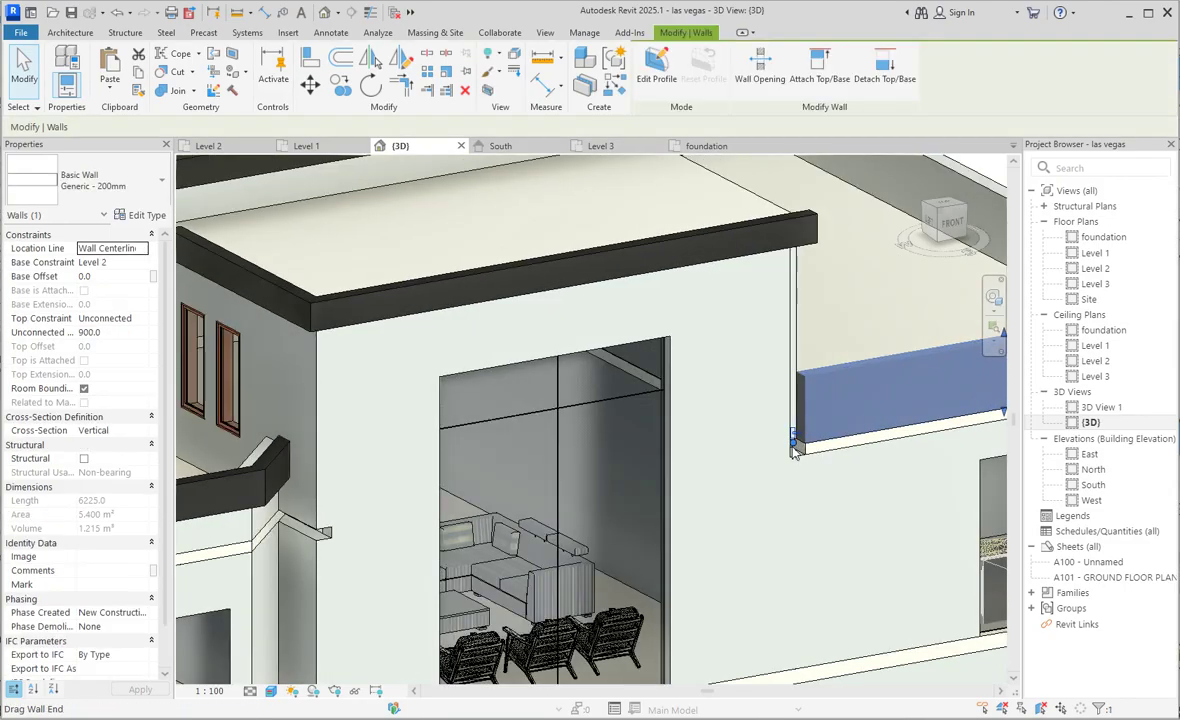
pyautogui.scroll(-5, 770, 532)
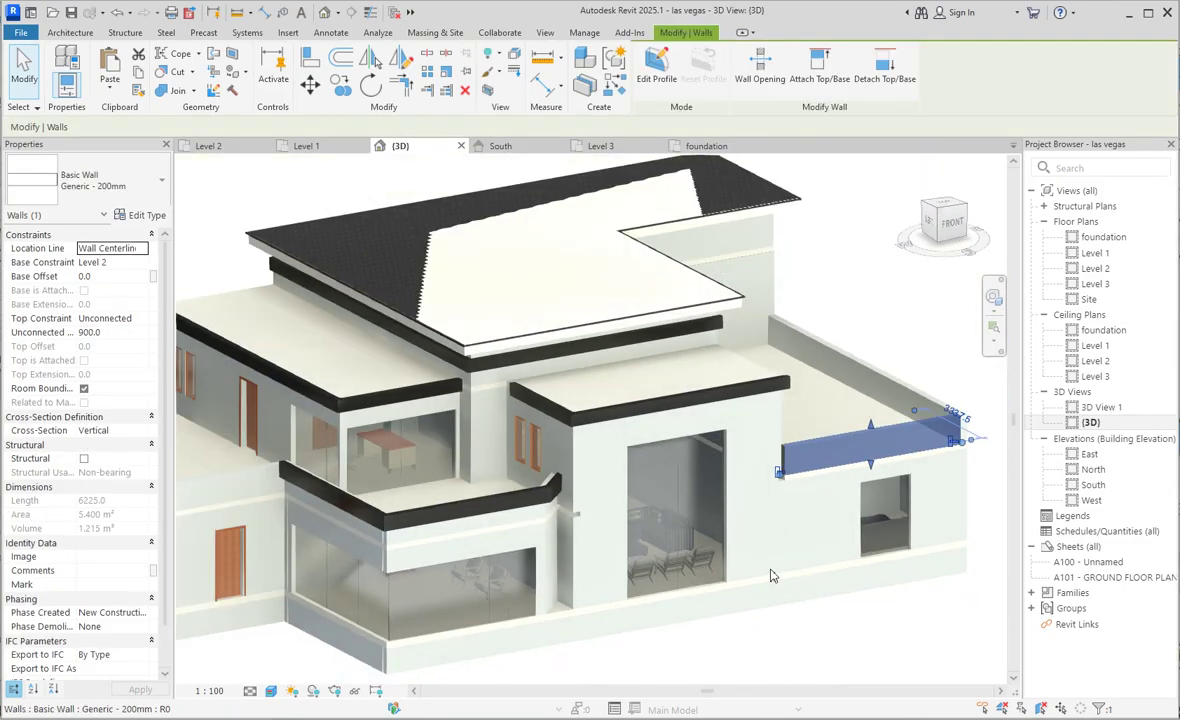
pyautogui.scroll(-3, 770, 532)
pyautogui.click(803, 598)
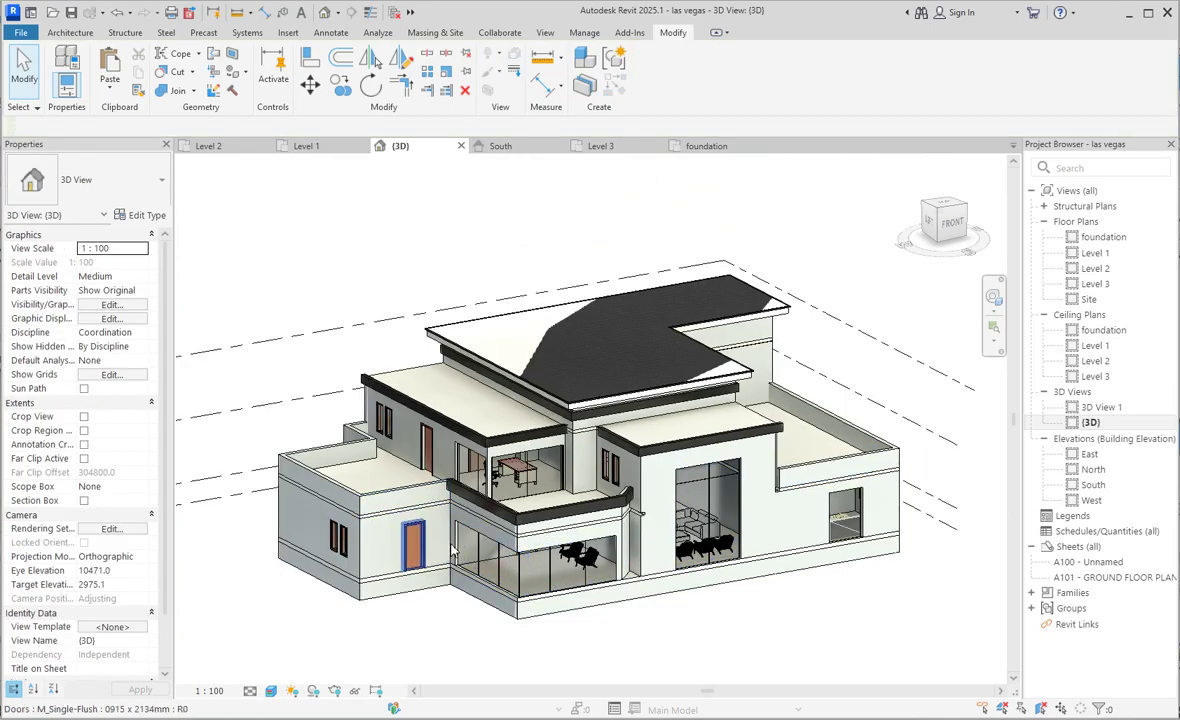
# On the Level 1 floor plan, start a Stair from Level 1 to Level 2 using a sketched run
pyautogui.click(1097, 255)
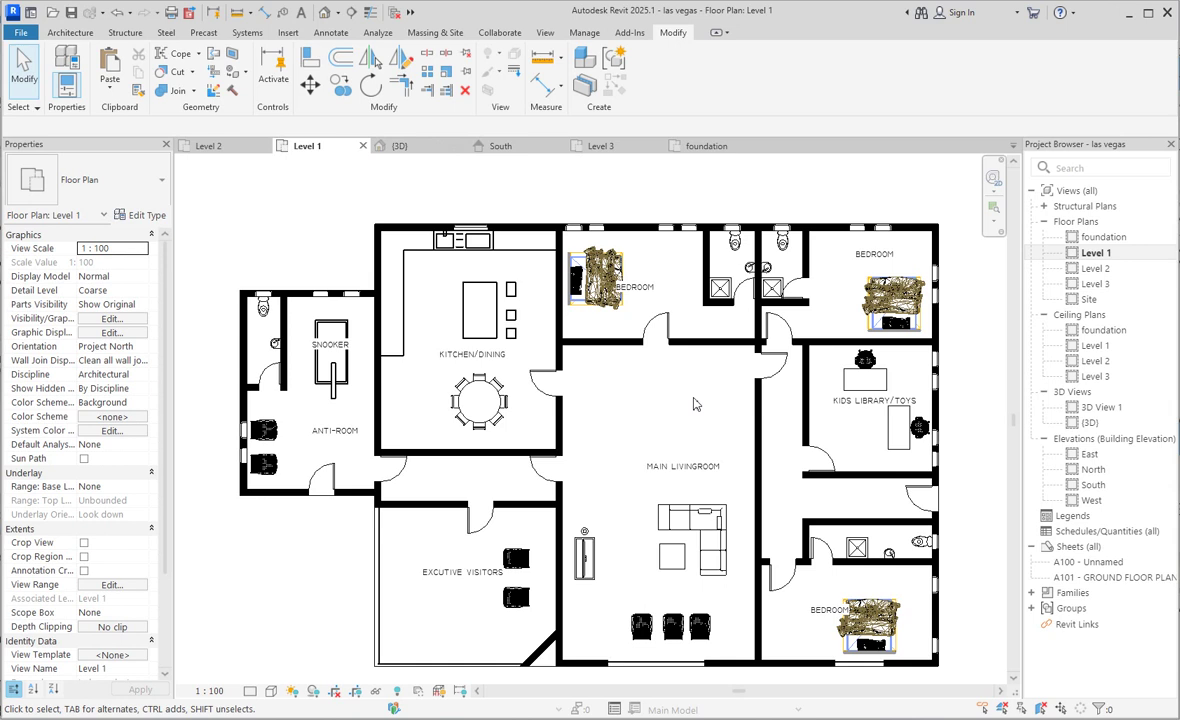
pyautogui.click(70, 32)
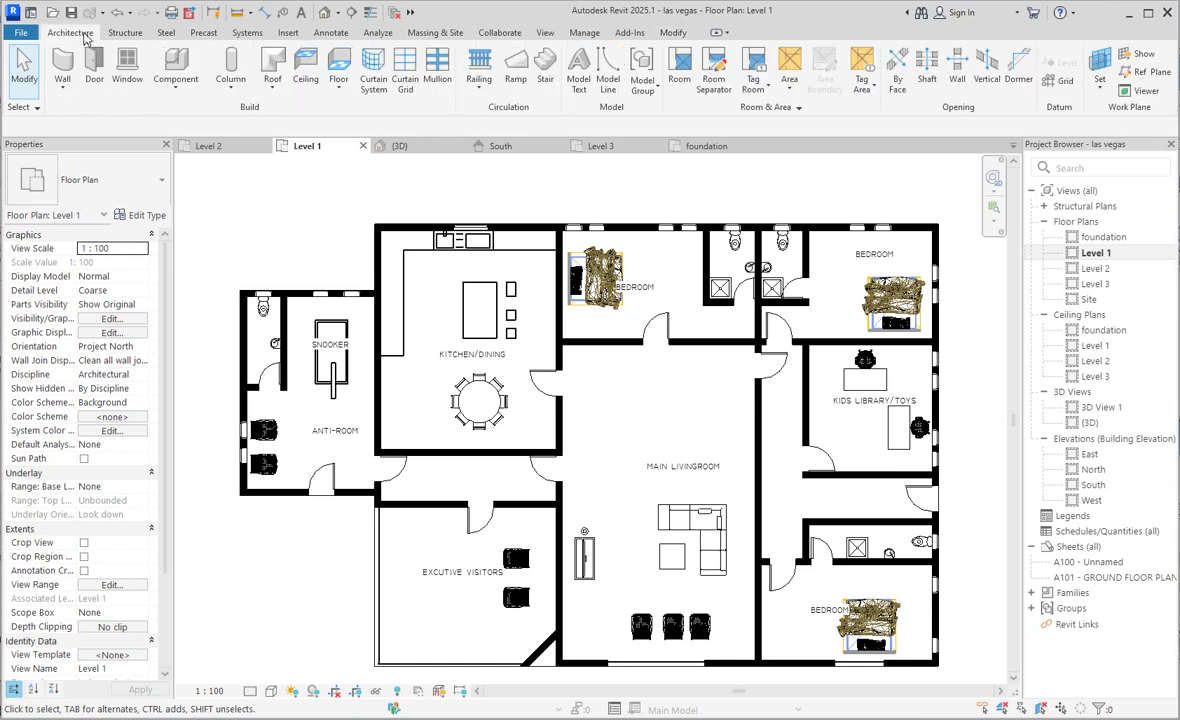
pyautogui.click(545, 80)
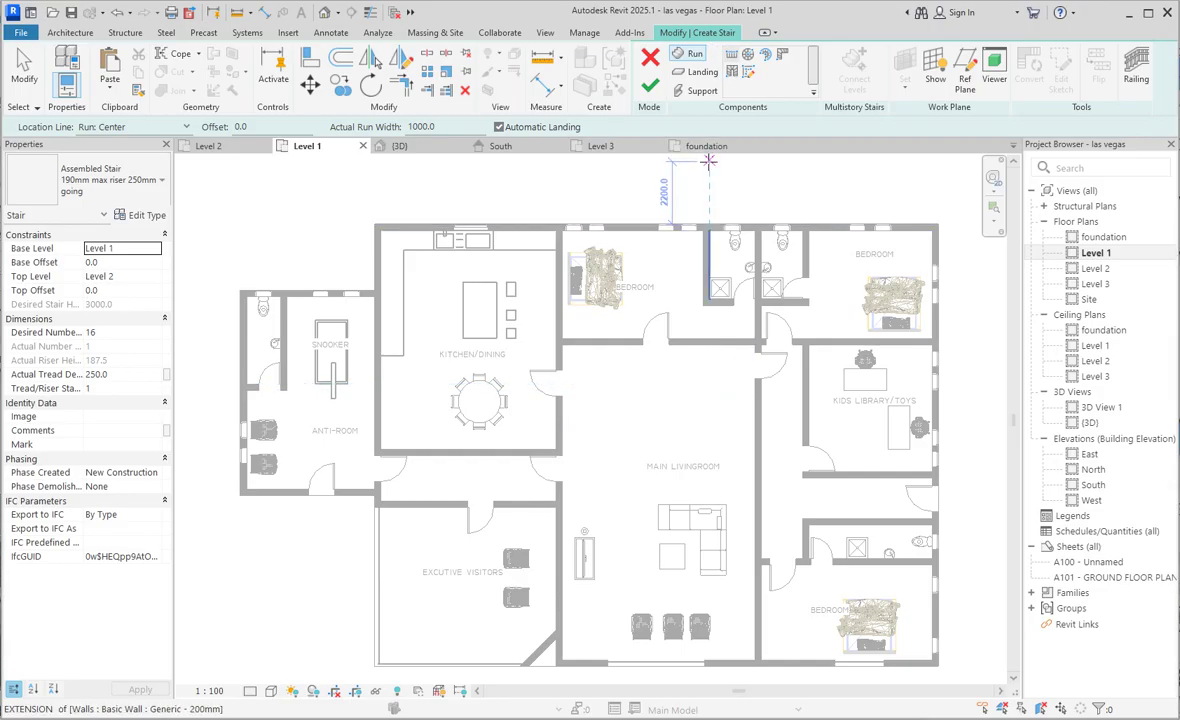
pyautogui.click(752, 78)
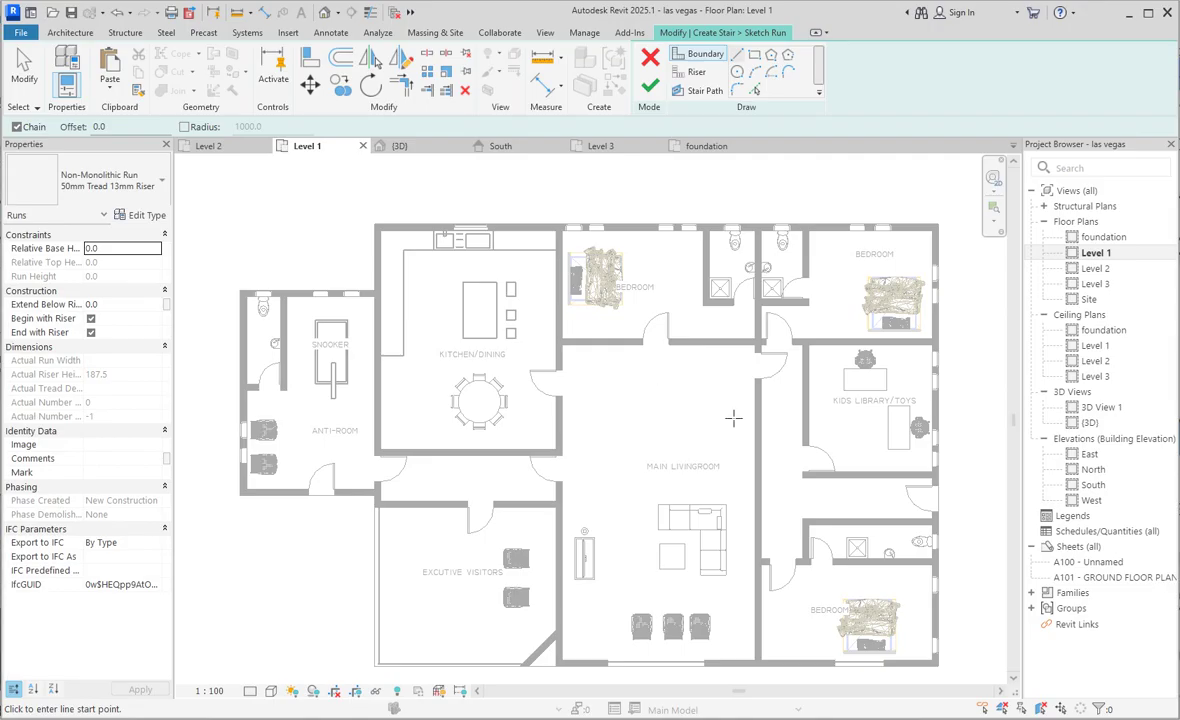
# Examine the Level 2 floor plan around the void and the landing area, and return to the Level 1 plan
pyautogui.doubleClick(1095, 268)
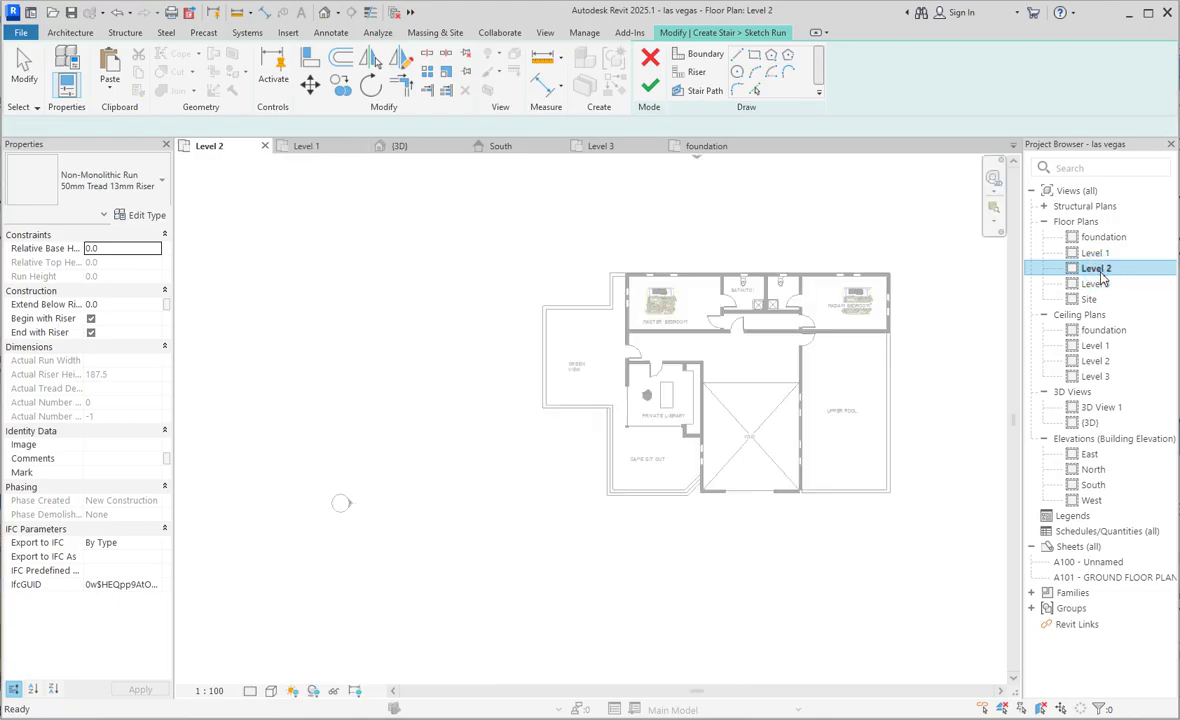
pyautogui.scroll(3, 790, 347)
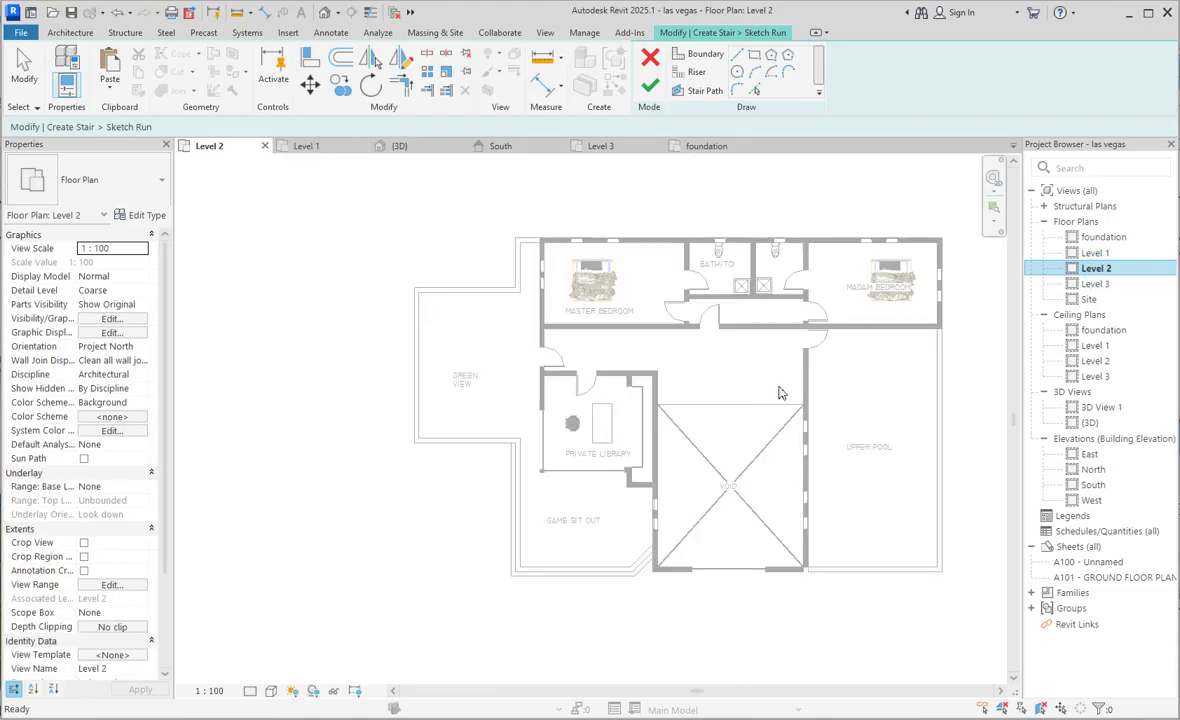
pyautogui.scroll(2, 780, 395)
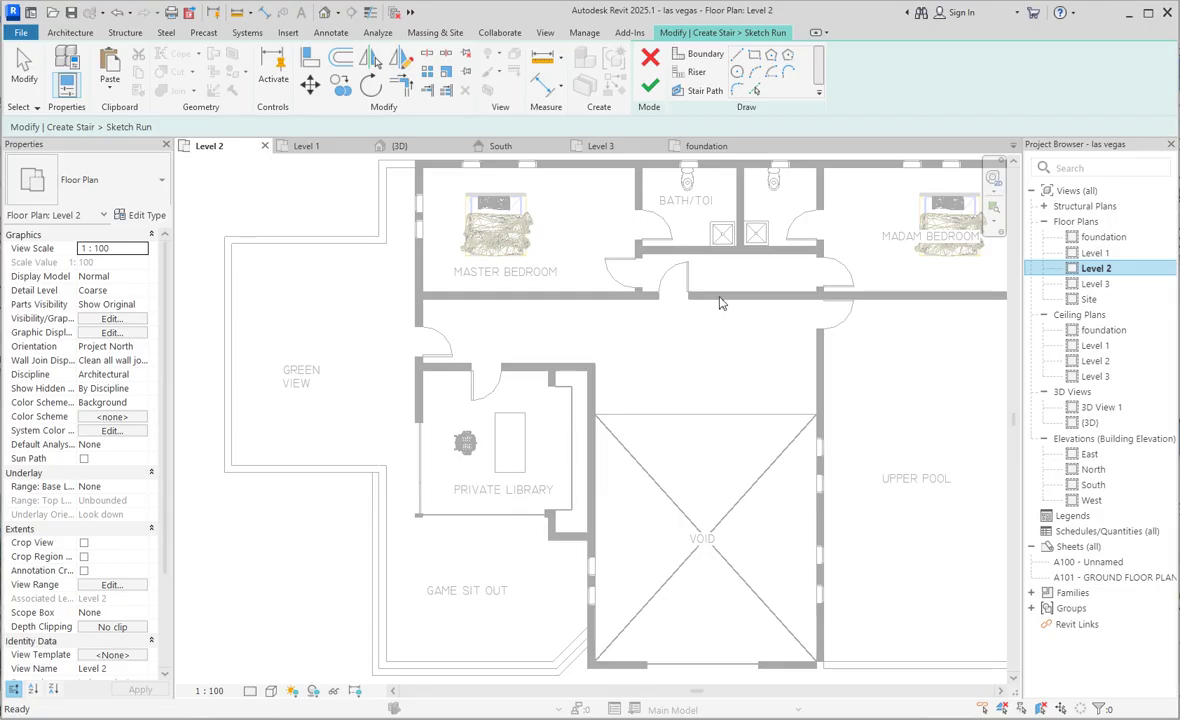
pyautogui.doubleClick(1090, 253)
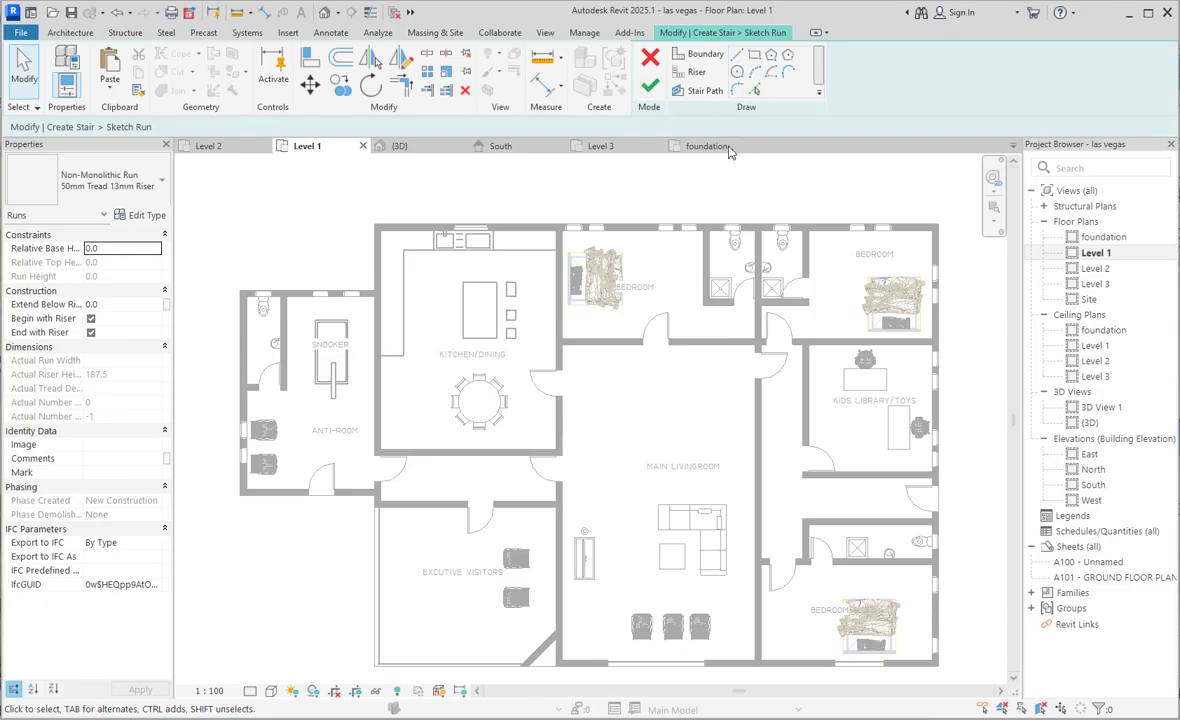
# Sketch the first riser as a vertical line about 1030 mm long in the upper part of the main living room
pyautogui.click(696, 72)
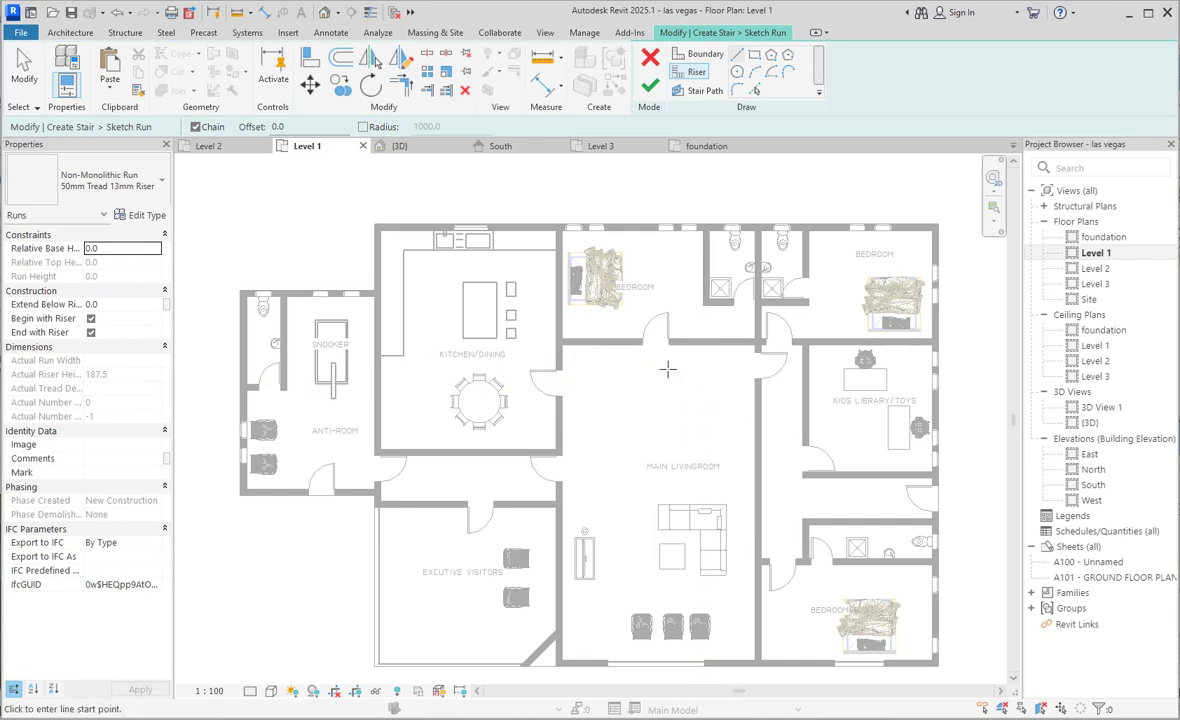
pyautogui.click(667, 420)
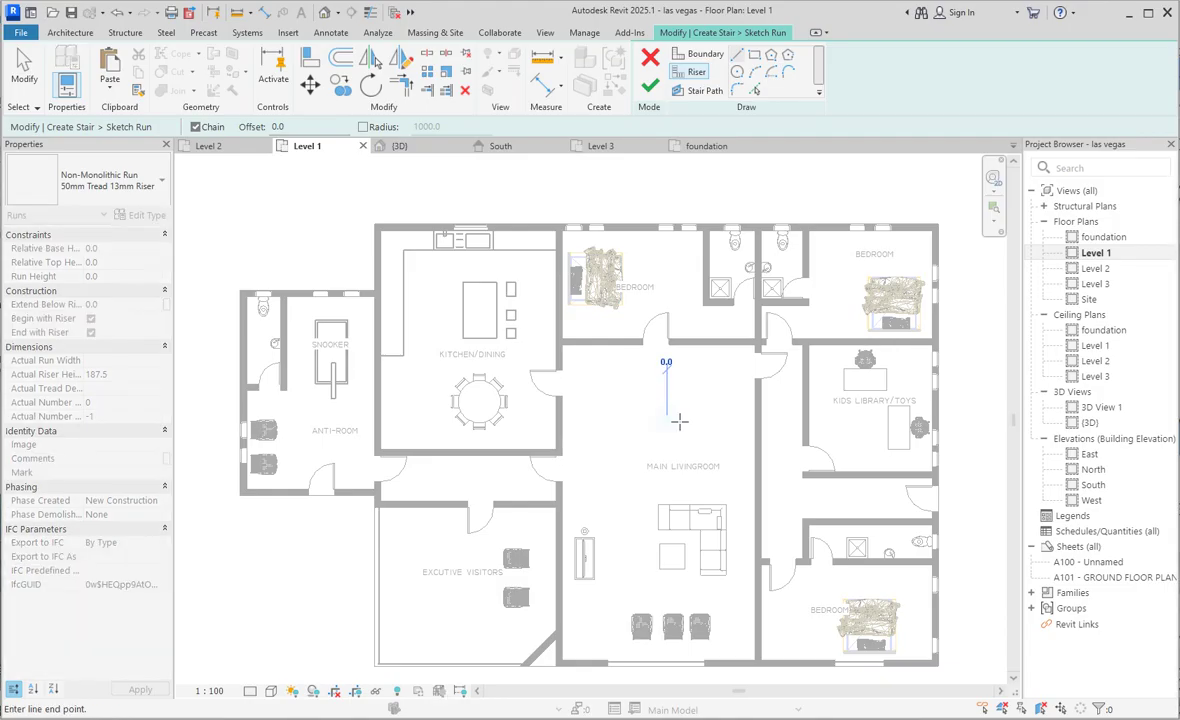
pyautogui.scroll(1, 668, 403)
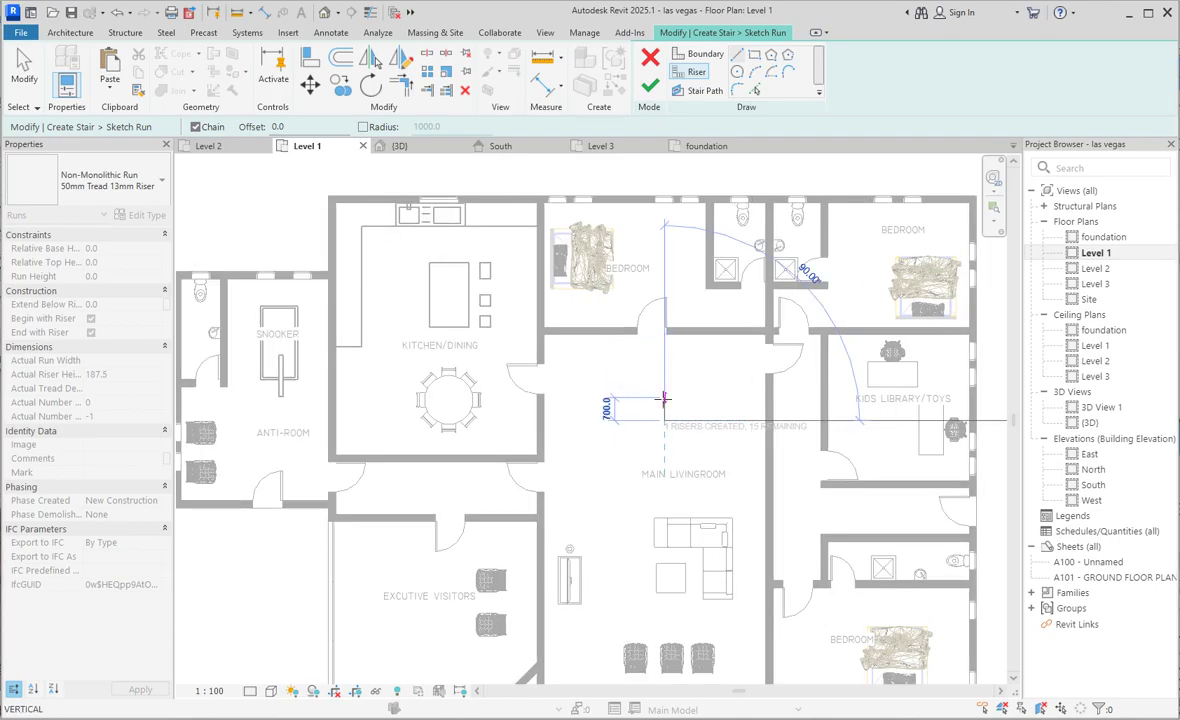
pyautogui.press('Escape')
pyautogui.press('Escape')
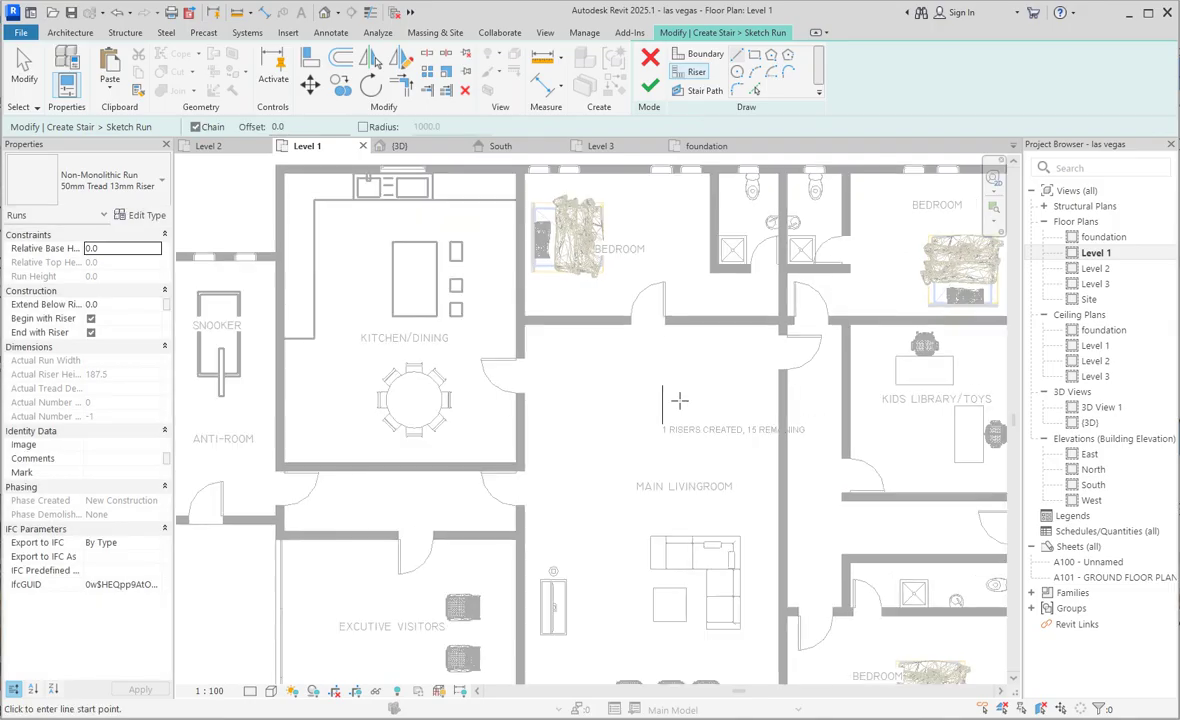
# Offset the riser 300 mm eastward seven times as copies, each taken from the last riser made
pyautogui.scroll(-3, 743, 508)
pyautogui.scroll(2, 745, 585)
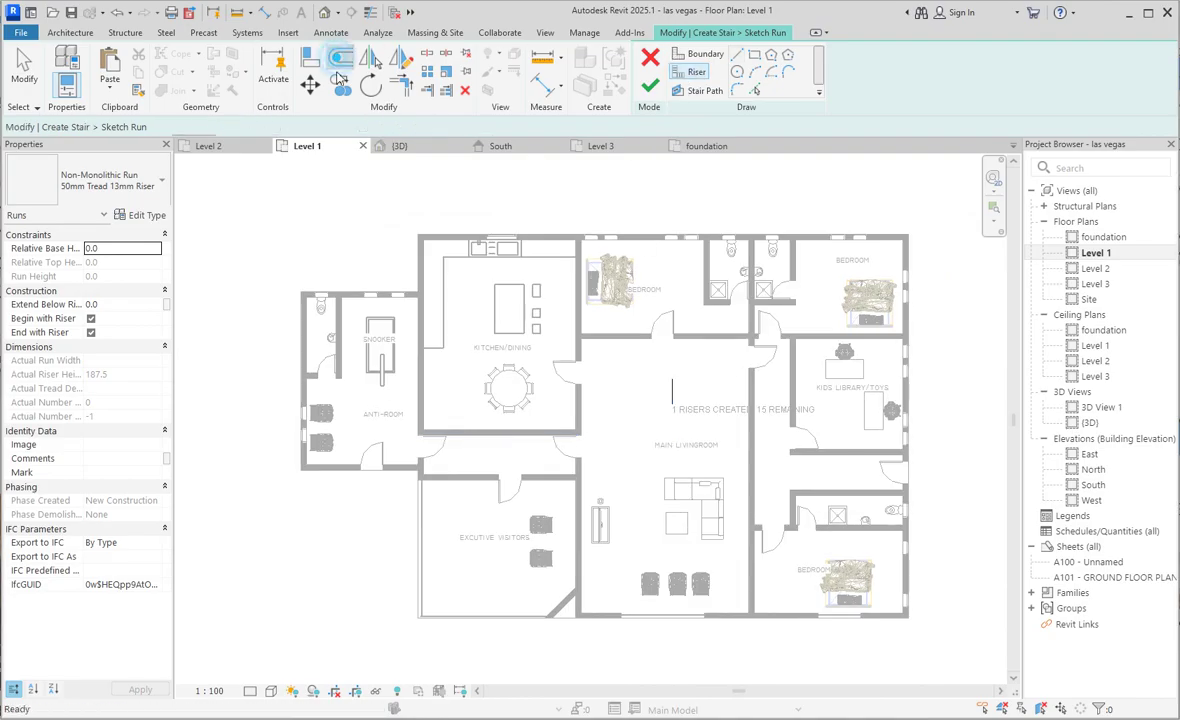
pyautogui.click(340, 57)
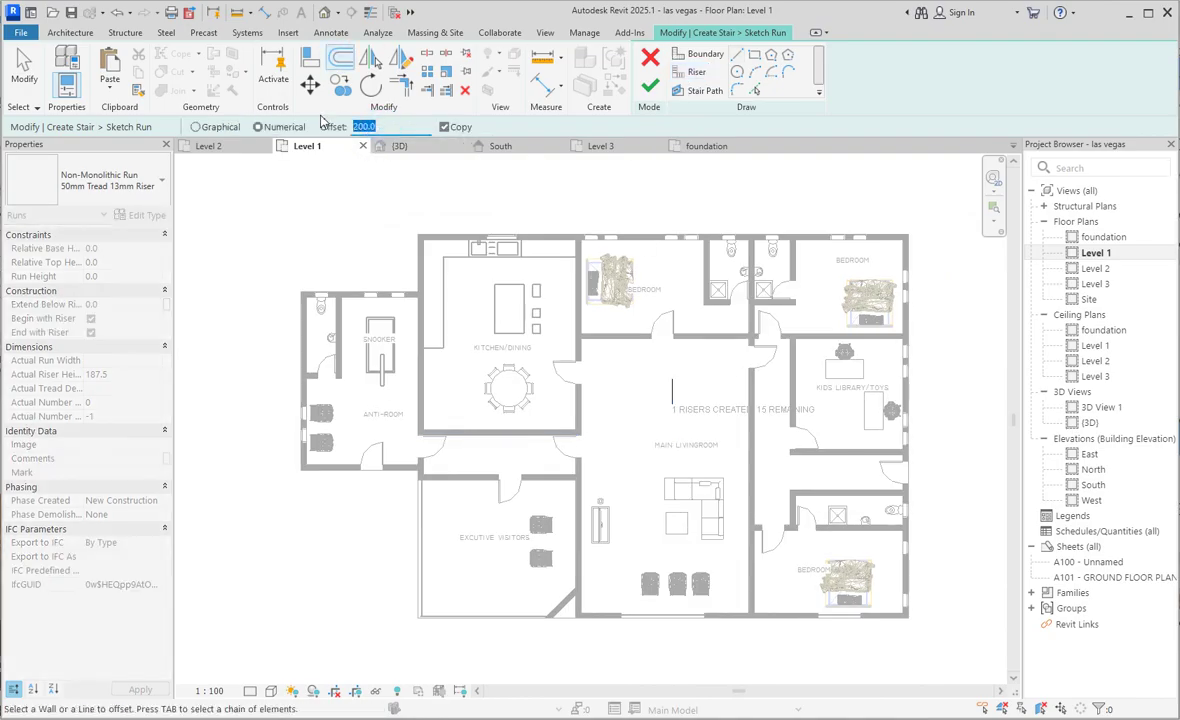
pyautogui.click(674, 390)
pyautogui.click(680, 391)
pyautogui.click(688, 390)
pyautogui.click(697, 392)
pyautogui.click(703, 392)
pyautogui.click(710, 392)
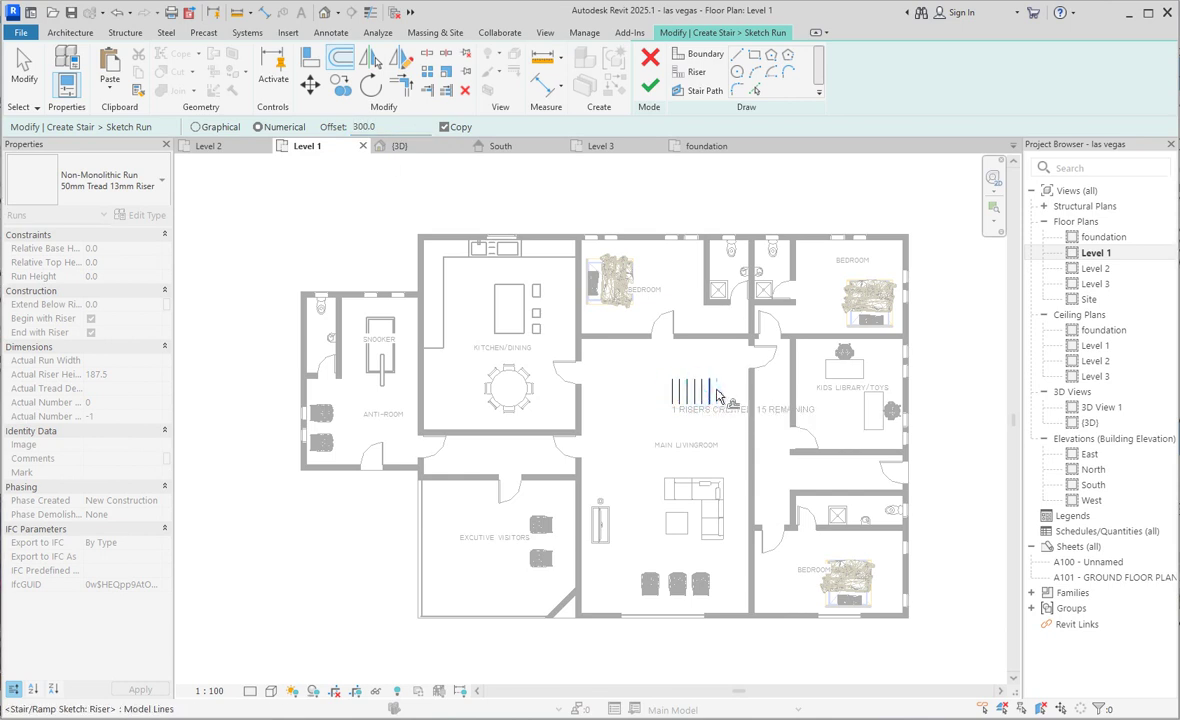
pyautogui.click(720, 391)
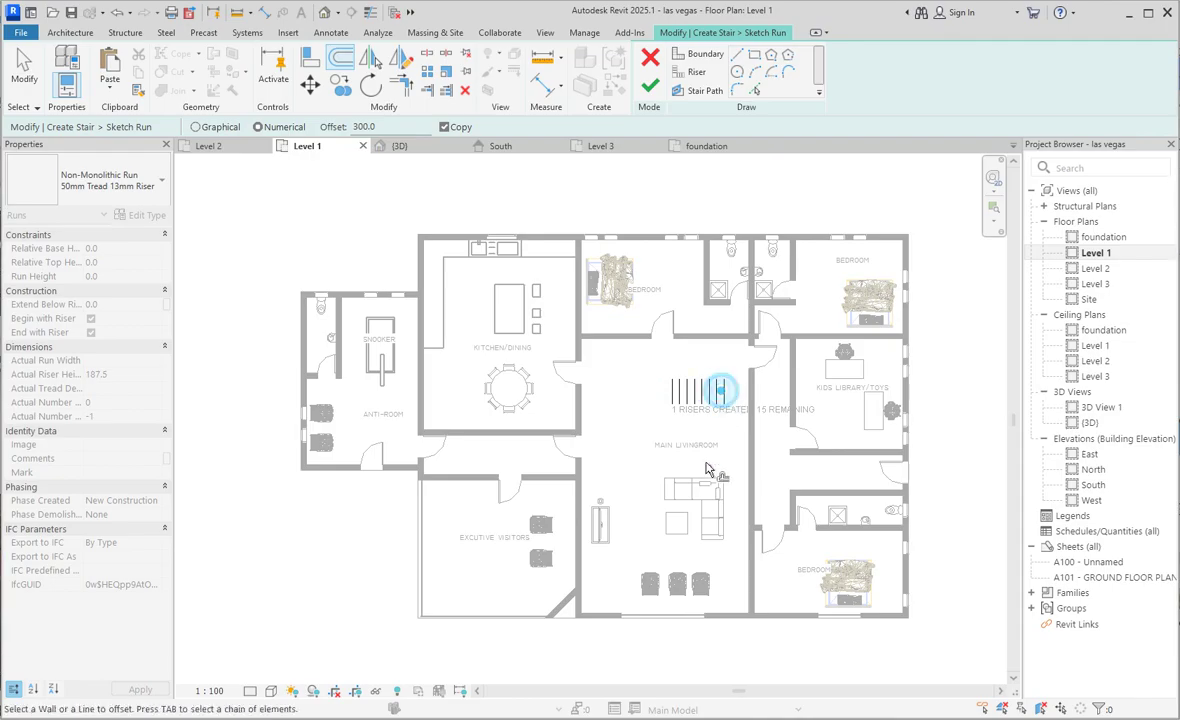
pyautogui.scroll(3, 750, 400)
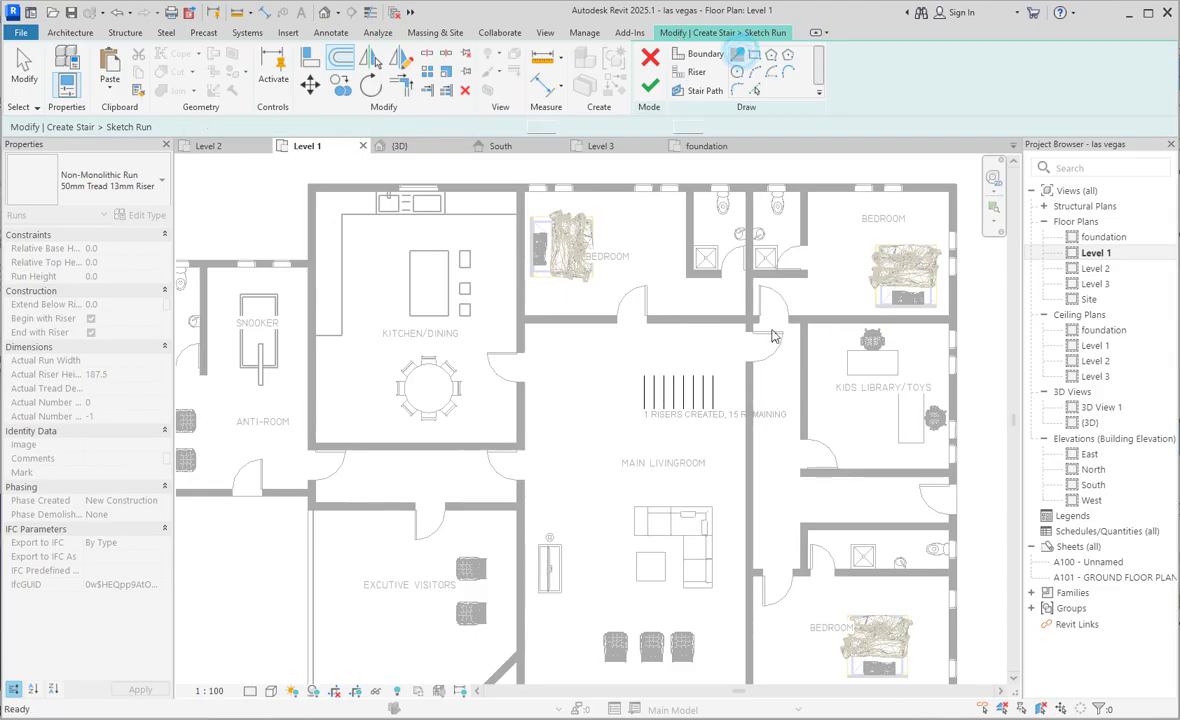
pyautogui.click(700, 53)
pyautogui.scroll(2, 725, 384)
pyautogui.click(717, 362)
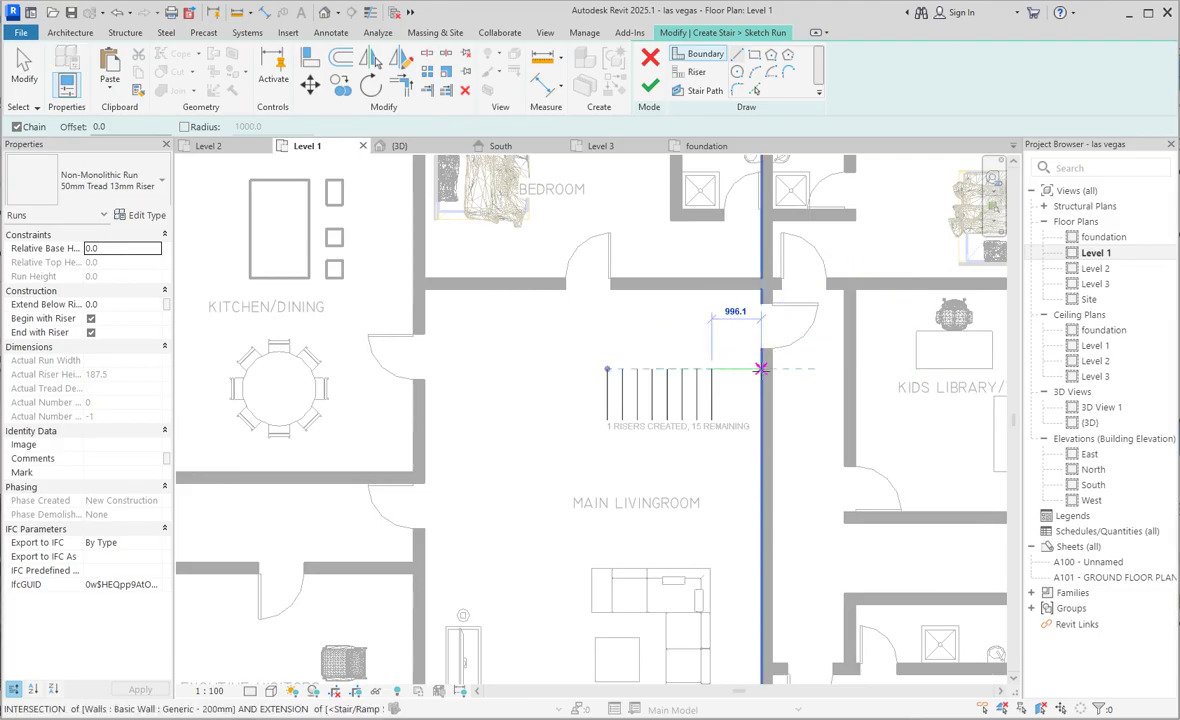
pyautogui.press('Escape')
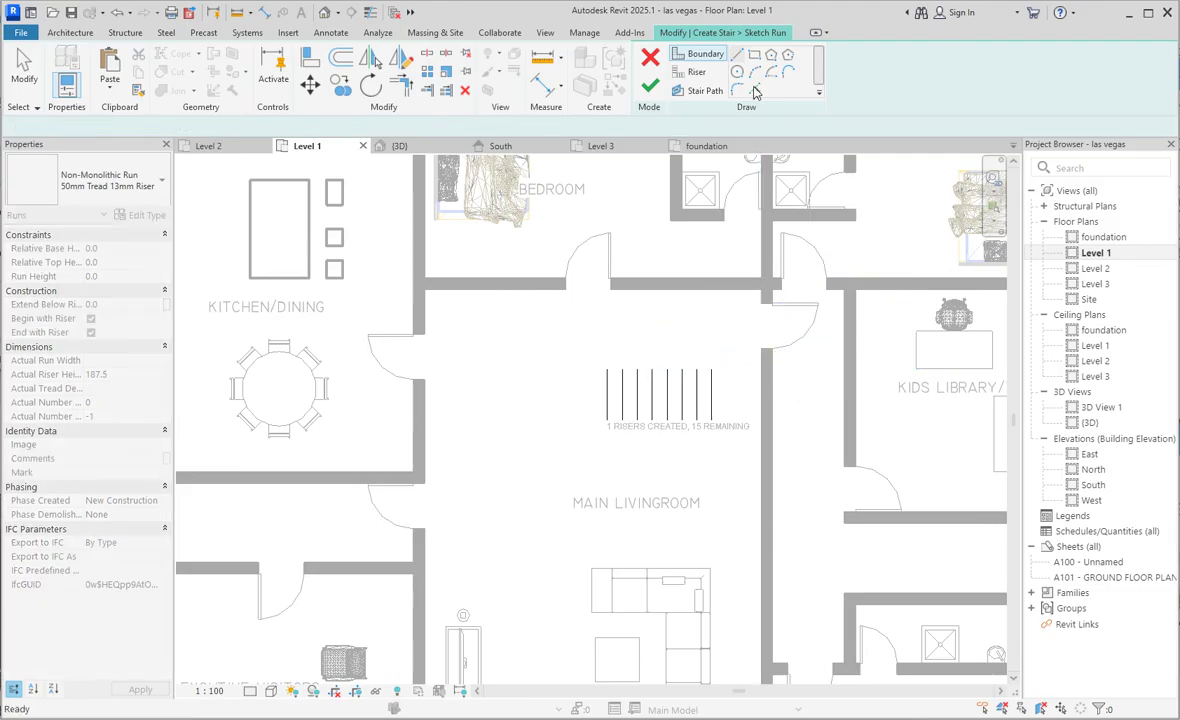
pyautogui.press('Escape')
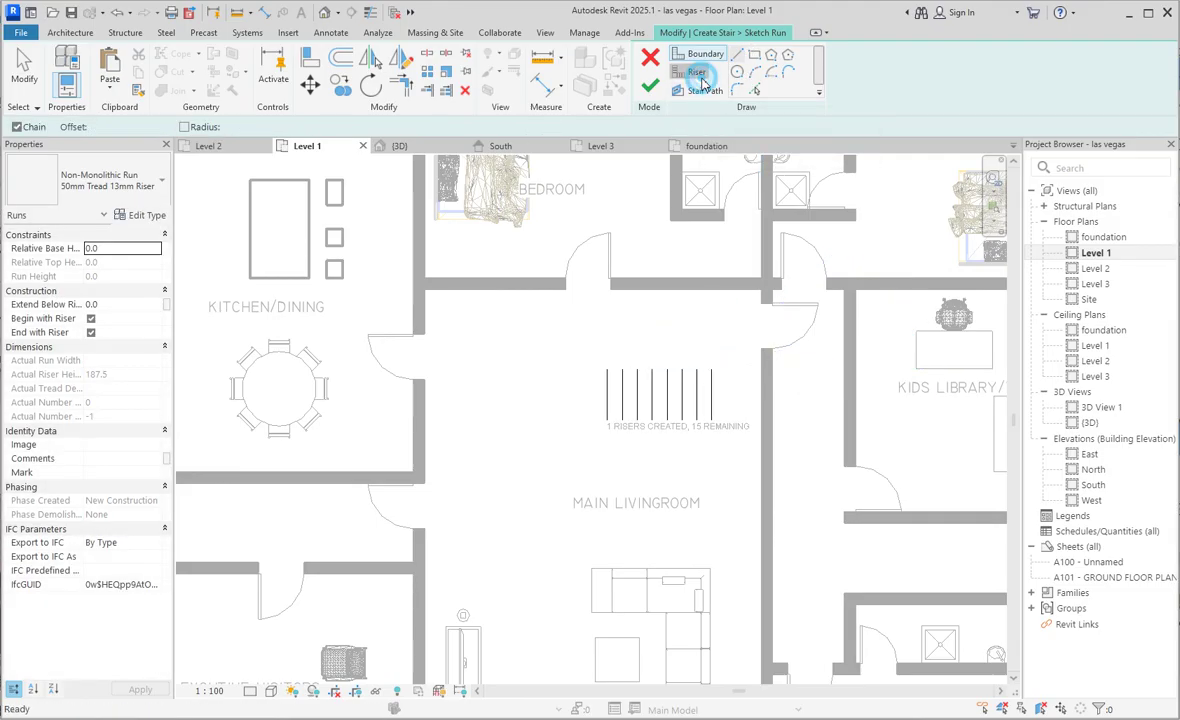
# Sketch a horizontal riser line about 996 mm long from the upper end of the easternmost riser to the living room's east wall
pyautogui.click(696, 72)
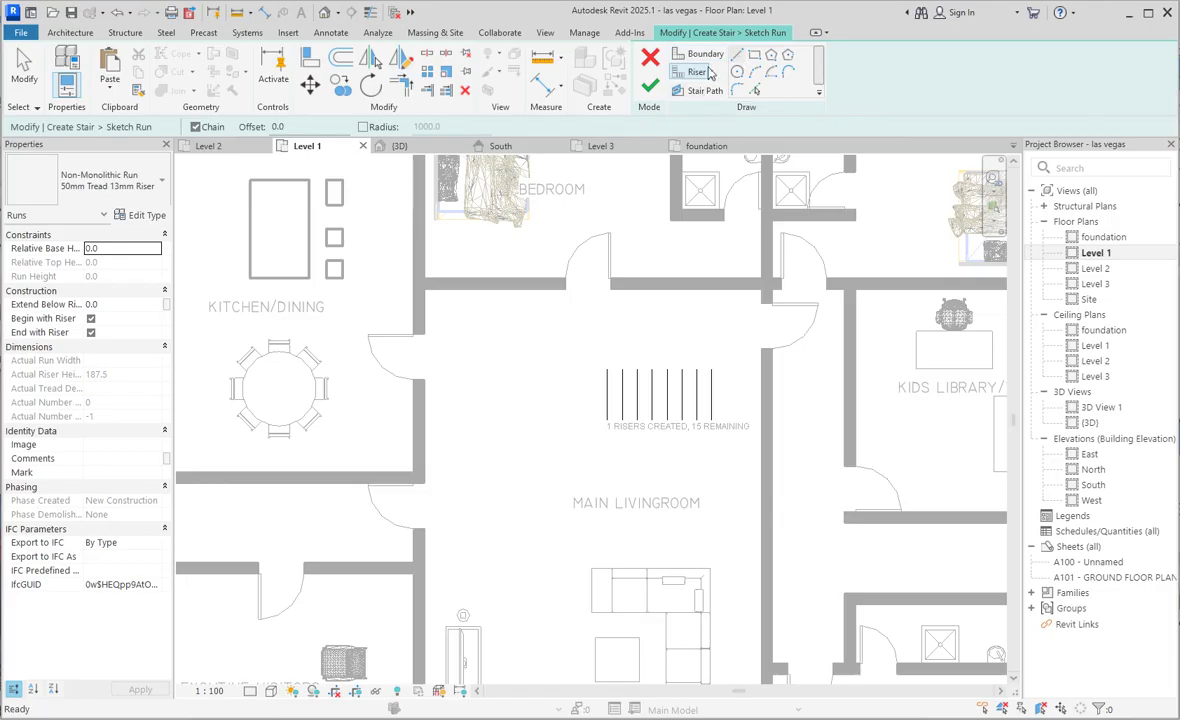
pyautogui.click(607, 370)
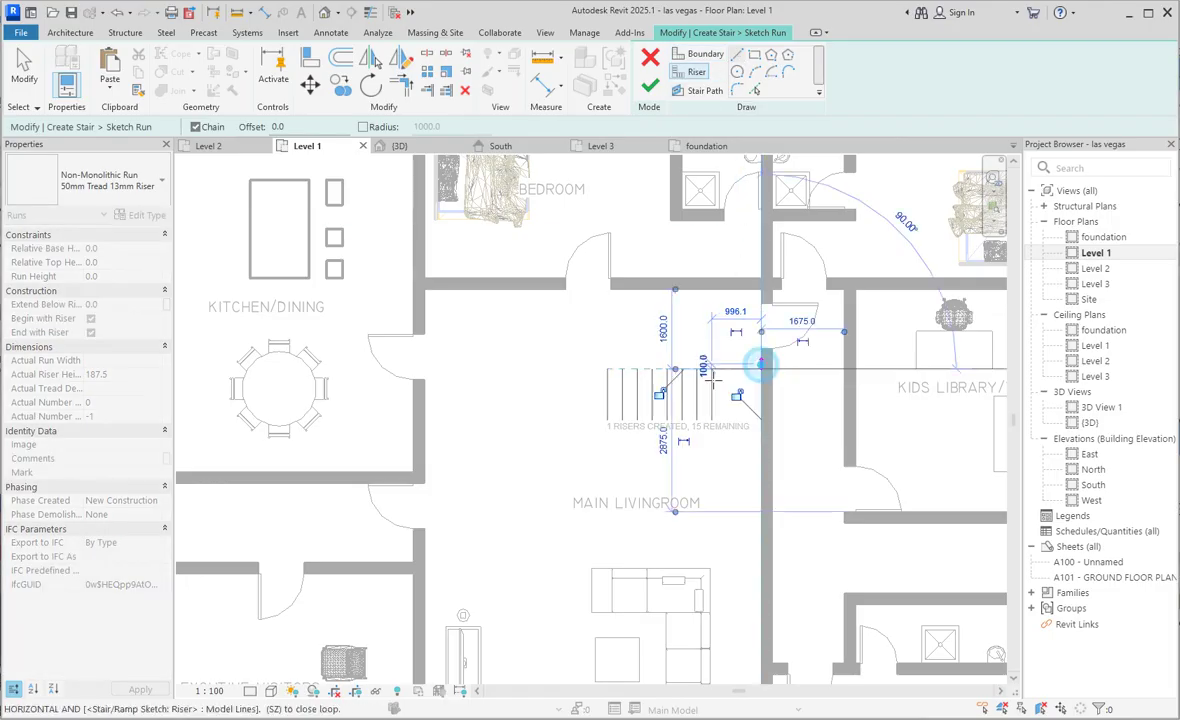
pyautogui.rightClick(728, 343)
pyautogui.click(761, 358)
pyautogui.rightClick(645, 309)
pyautogui.click(678, 322)
# Pull the horizontal riser line's end back from the east wall and set its length to 1000 mm
pyautogui.moveTo(588, 349); pyautogui.dragTo(729, 455)
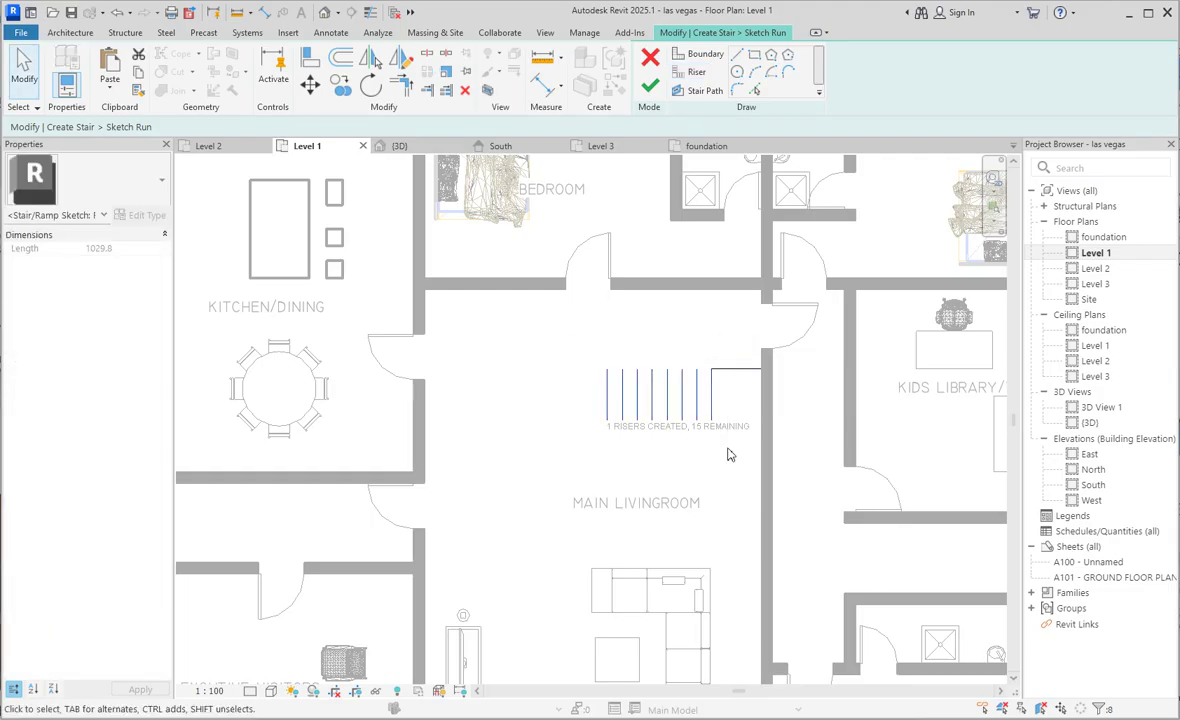
pyautogui.scroll(5, 731, 398)
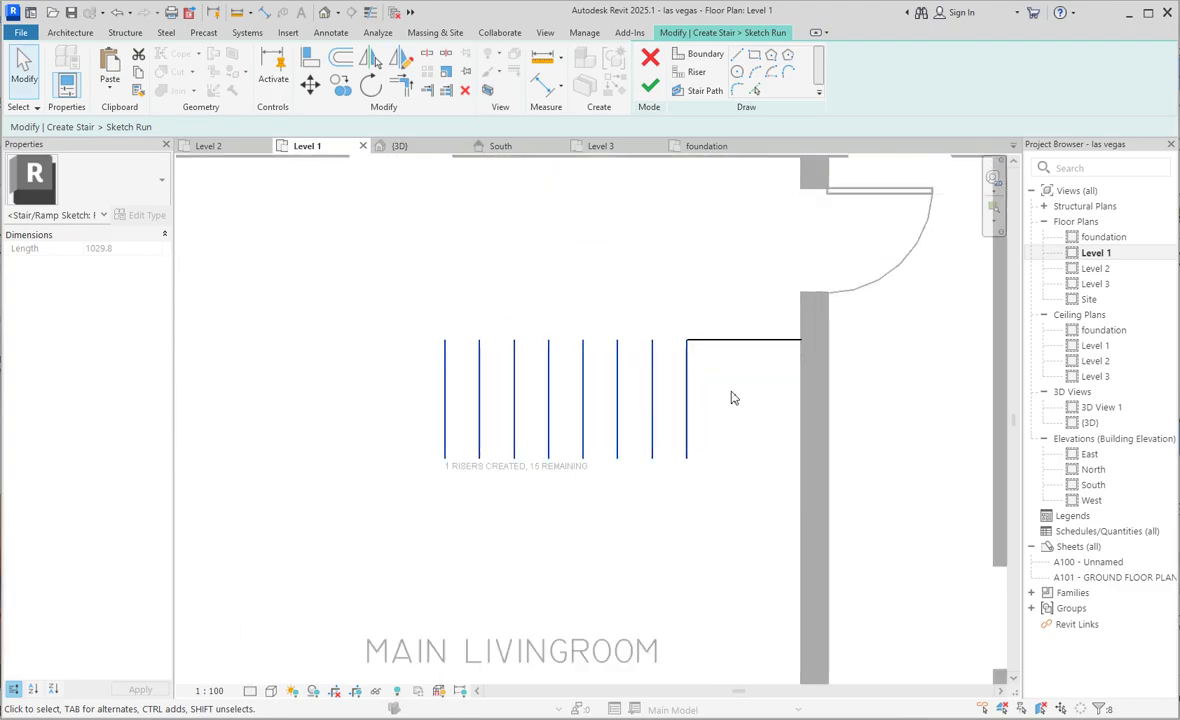
pyautogui.click(770, 340)
pyautogui.moveTo(800, 340); pyautogui.dragTo(786, 340)
pyautogui.click(738, 282)
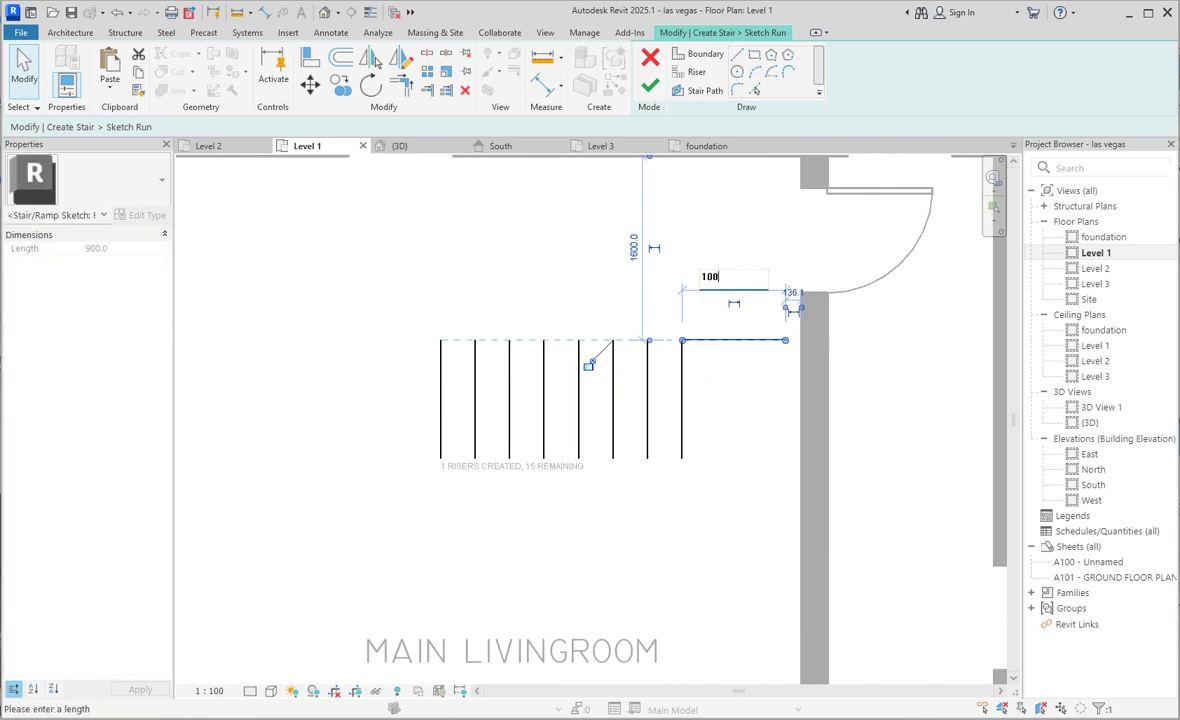
pyautogui.press('Return')
pyautogui.click(750, 413)
pyautogui.scroll(-3, 758, 413)
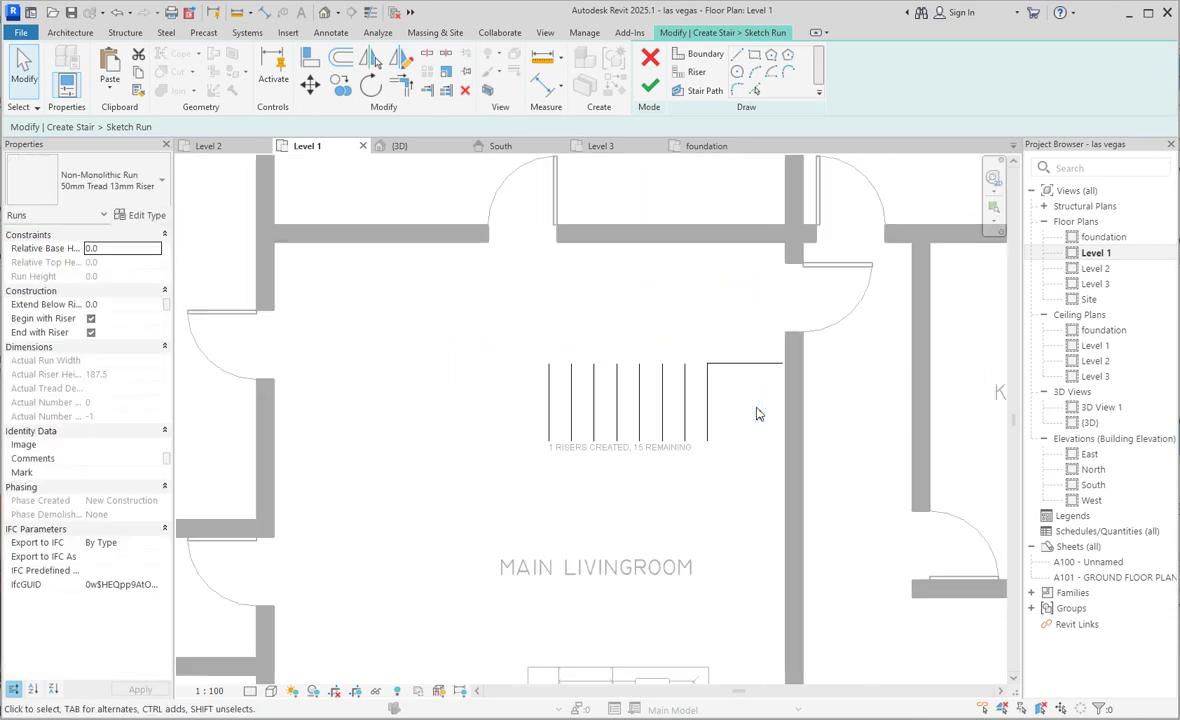
pyautogui.scroll(2, 740, 360)
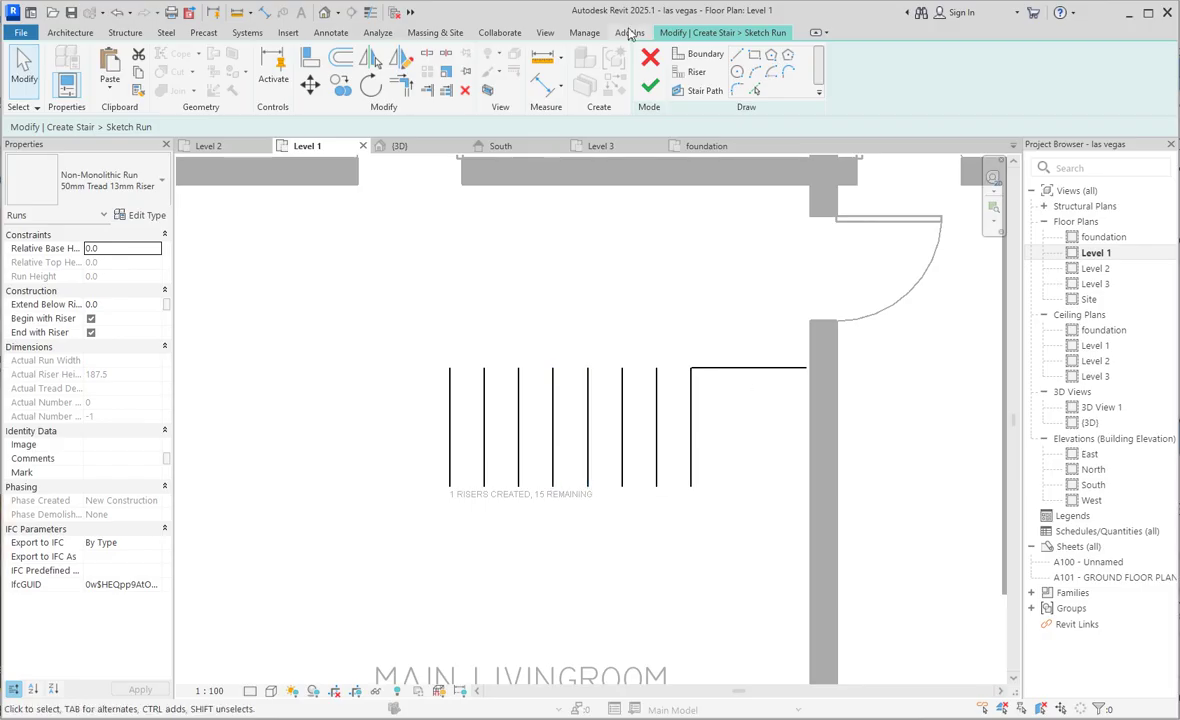
# Select all the riser lines and nudge them slightly southward in the main living room
pyautogui.moveTo(376, 345)
pyautogui.mouseDown()
pyautogui.moveTo(803, 568)
pyautogui.moveTo(868, 571)
pyautogui.mouseUp()
pyautogui.press('Down')
pyautogui.press('Down')
pyautogui.press('Down')
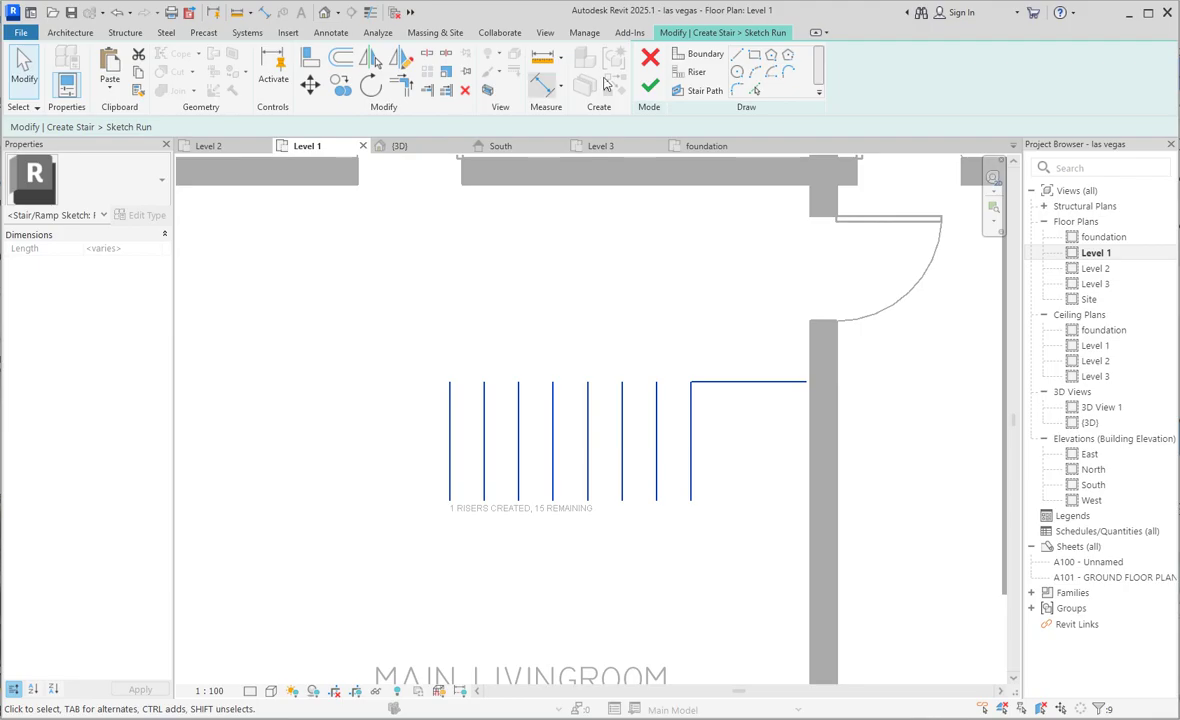
# Offset the horizontal riser 300 mm northward four times as copies, each taken from the last riser made
pyautogui.click(695, 74)
pyautogui.click(341, 57)
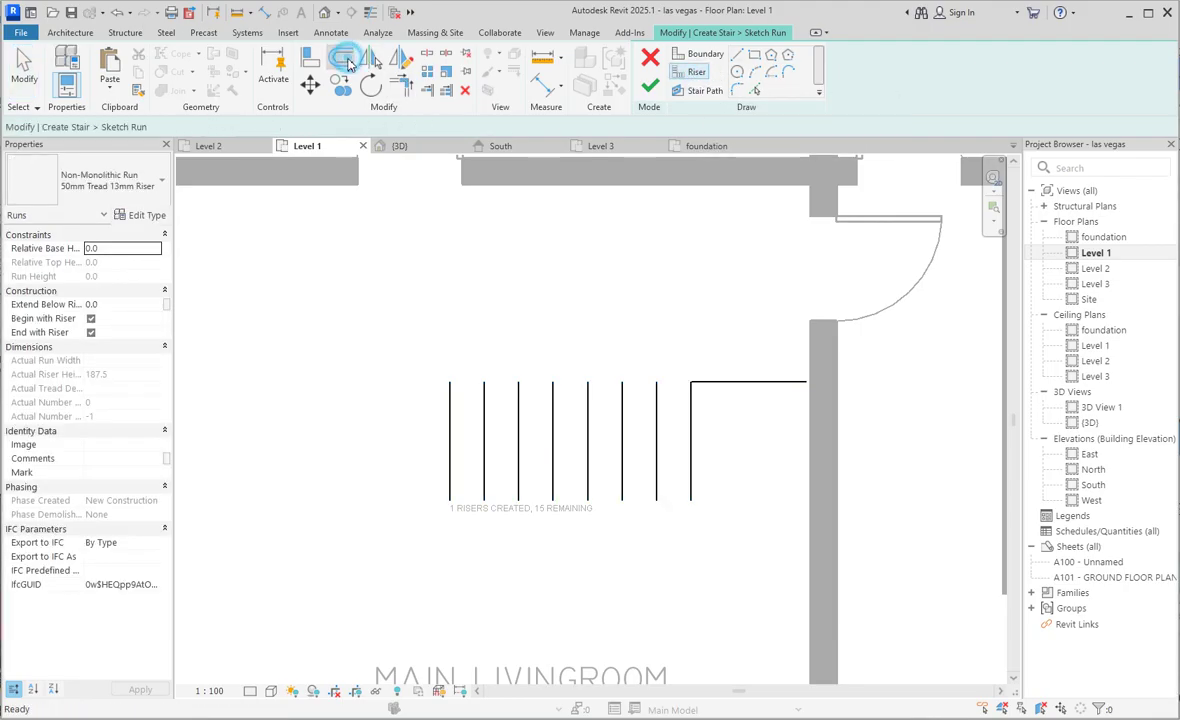
pyautogui.click(758, 381)
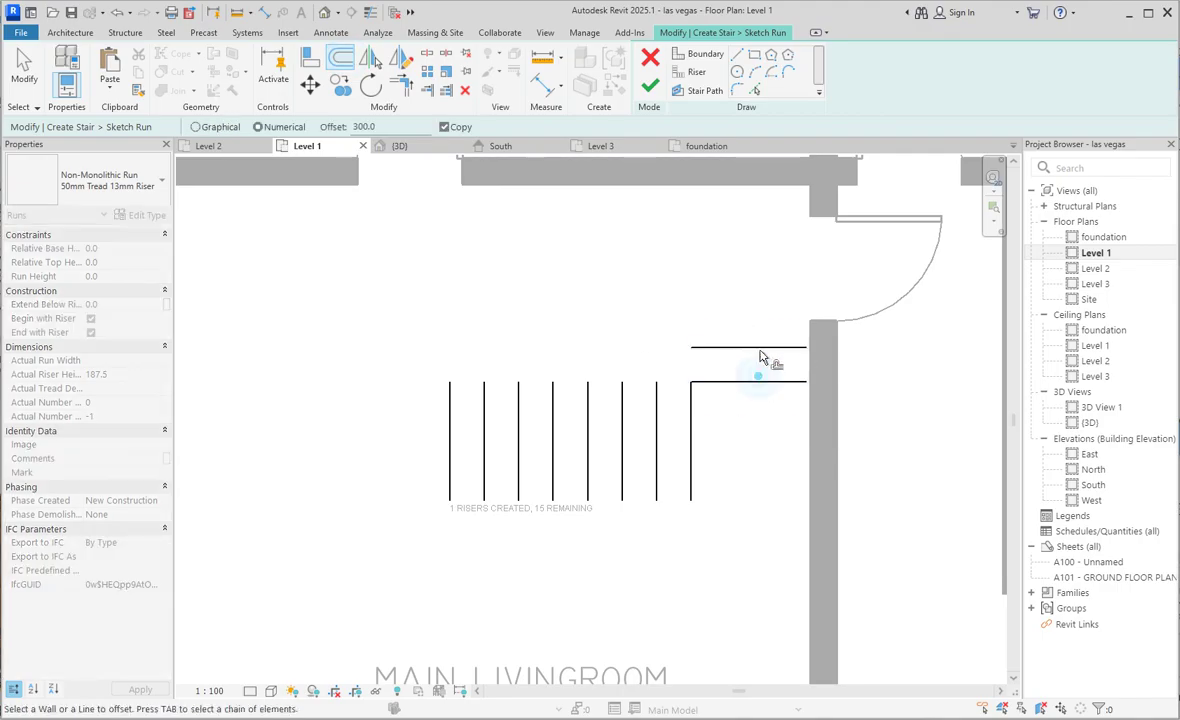
pyautogui.click(765, 347)
pyautogui.click(758, 310)
pyautogui.click(755, 265)
pyautogui.scroll(-2, 744, 427)
pyautogui.rightClick(541, 346)
pyautogui.click(545, 332)
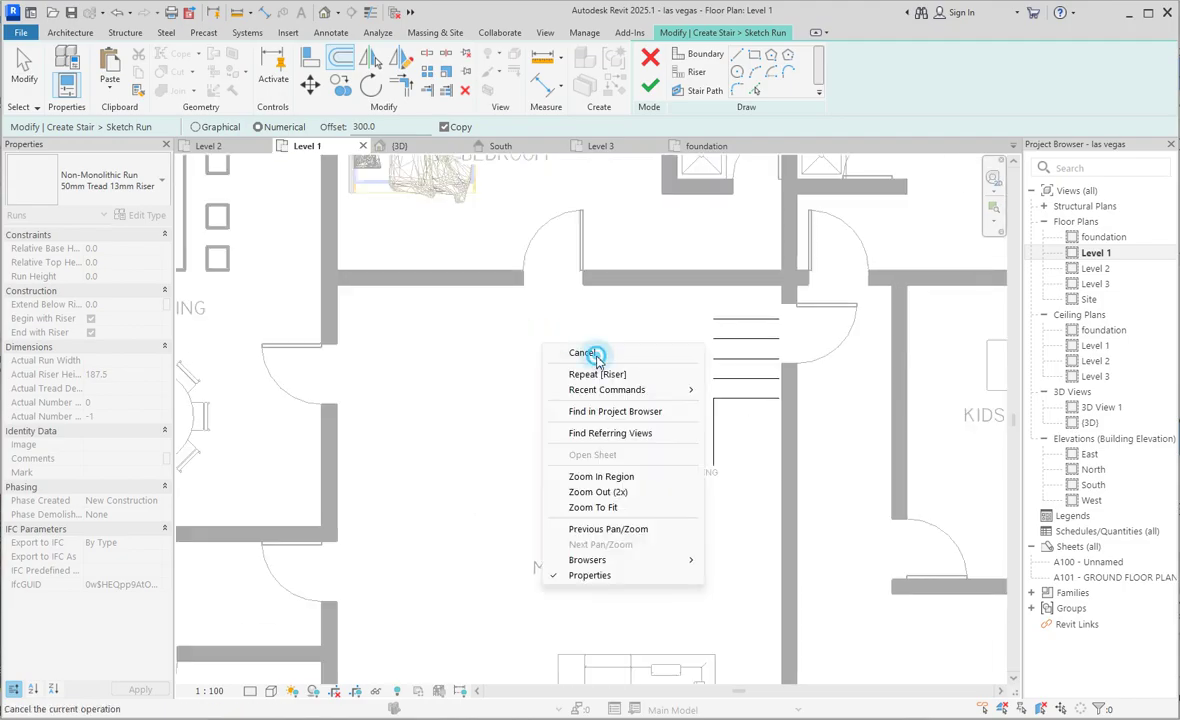
pyautogui.rightClick(566, 344)
pyautogui.click(611, 355)
# Move all the risers north together so that the northernmost horizontal riser meets the living room's north wall
pyautogui.moveTo(486, 248)
pyautogui.mouseDown()
pyautogui.moveTo(639, 417)
pyautogui.moveTo(731, 486)
pyautogui.mouseUp()
pyautogui.click(310, 82)
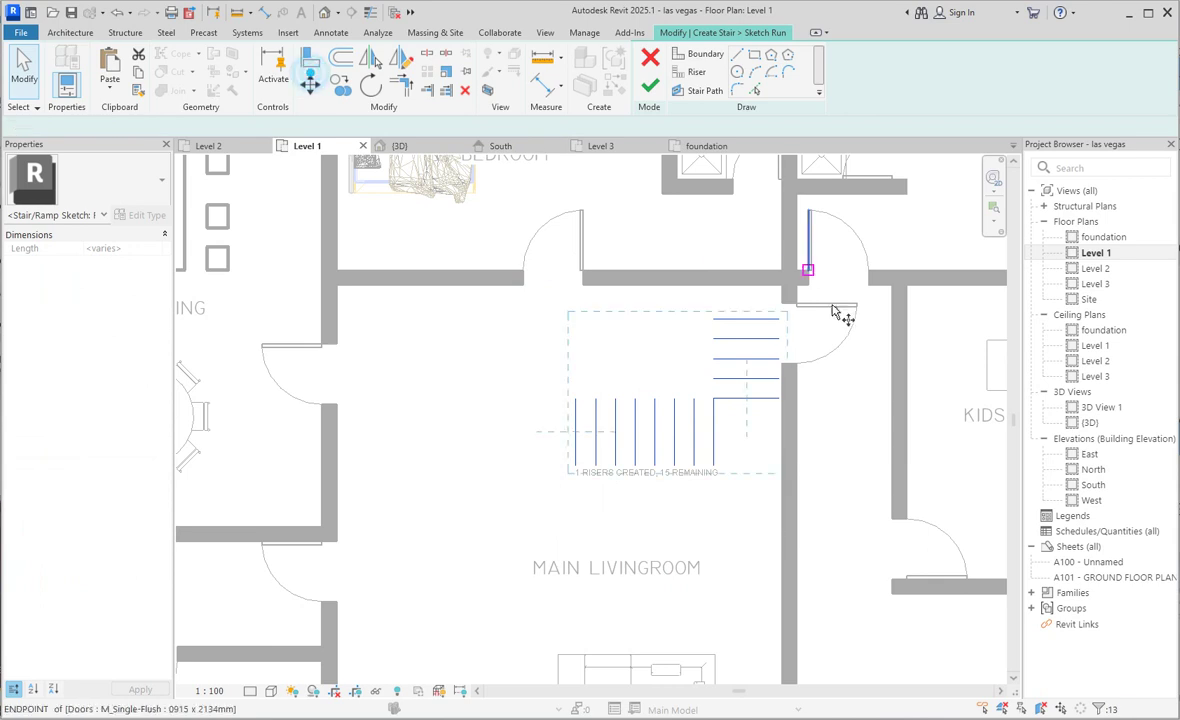
pyautogui.click(780, 317)
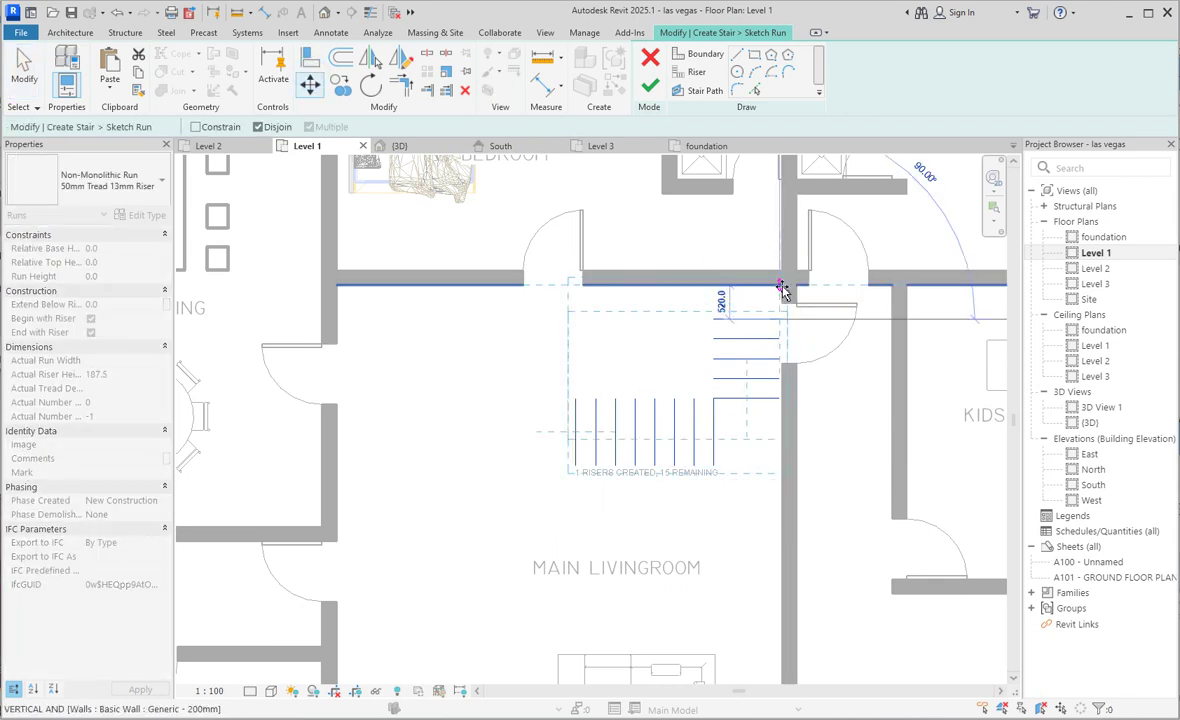
pyautogui.click(780, 280)
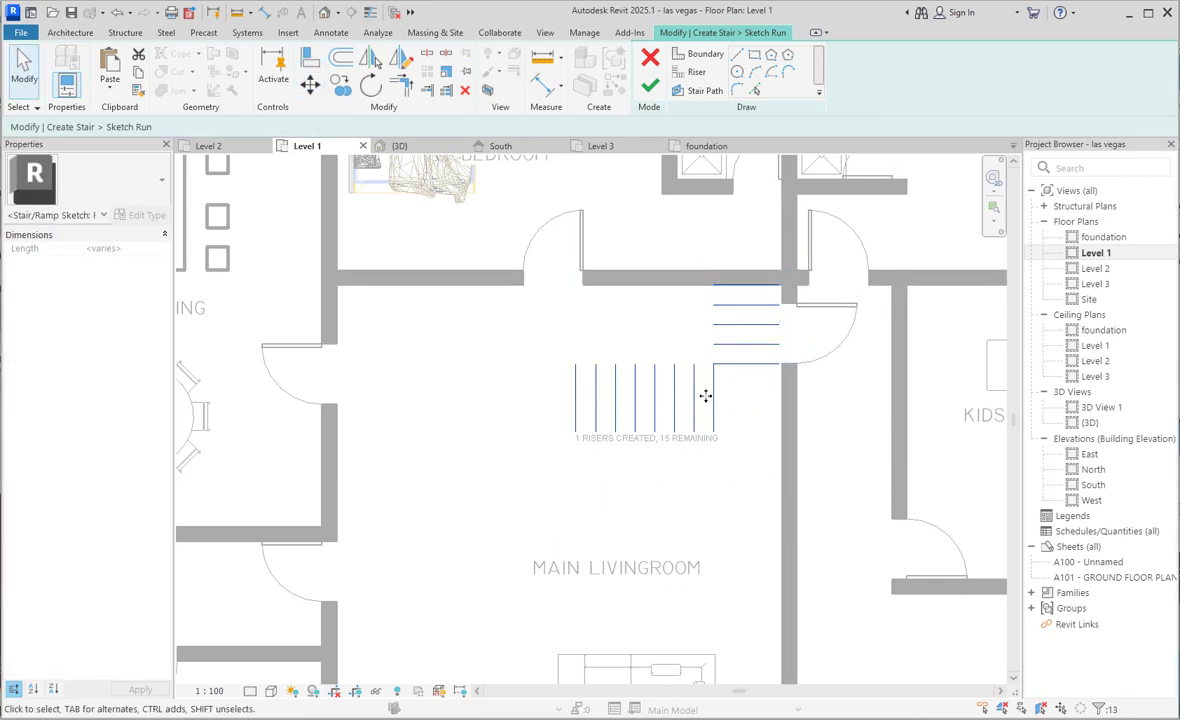
# Move the whole group of risers 1000 mm straight south, away from the north wall
pyautogui.click(310, 82)
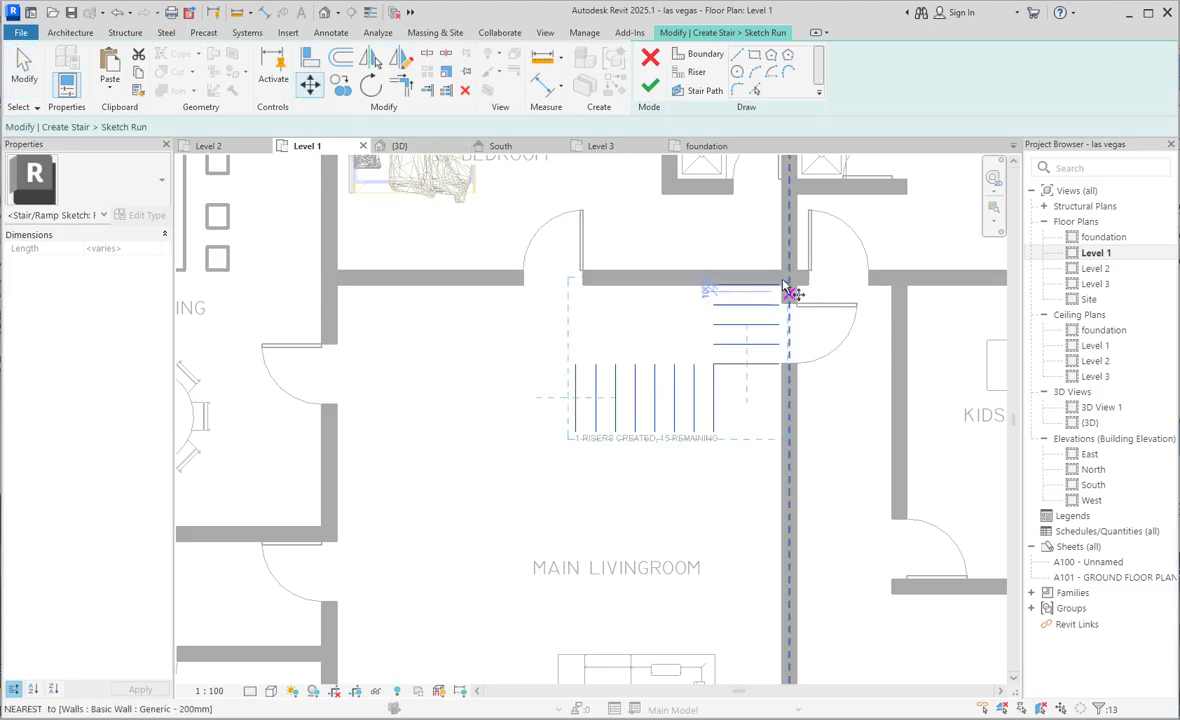
pyautogui.click(780, 285)
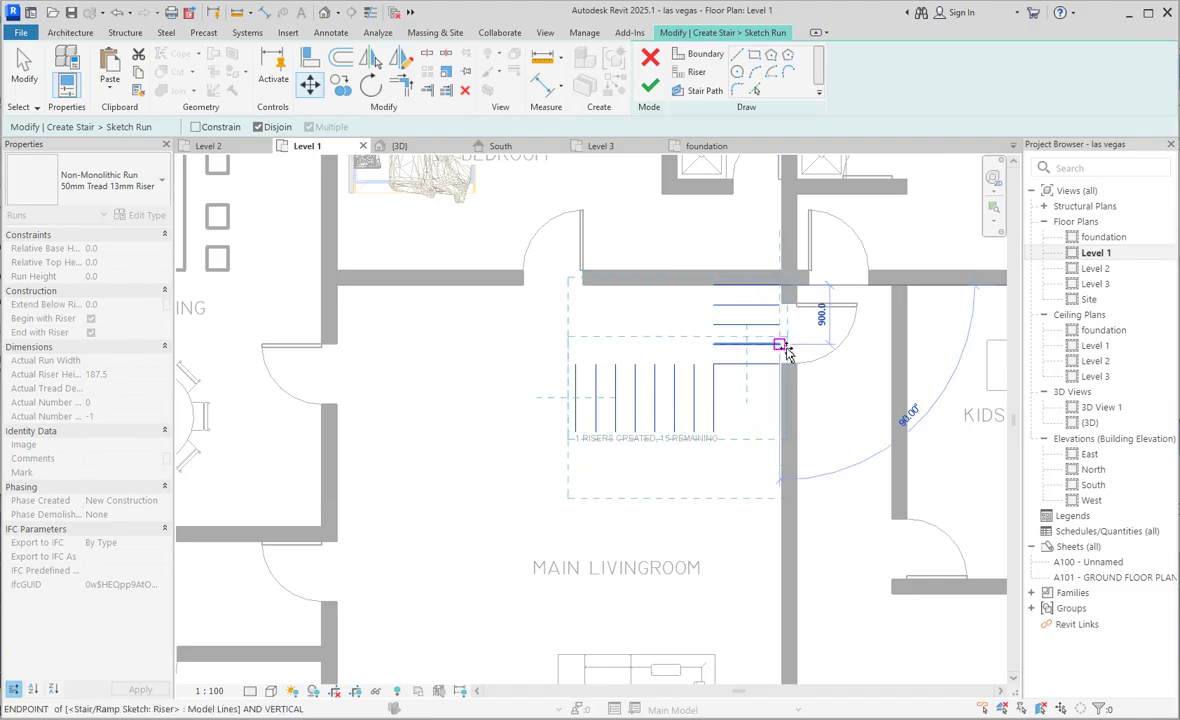
pyautogui.write('1000')
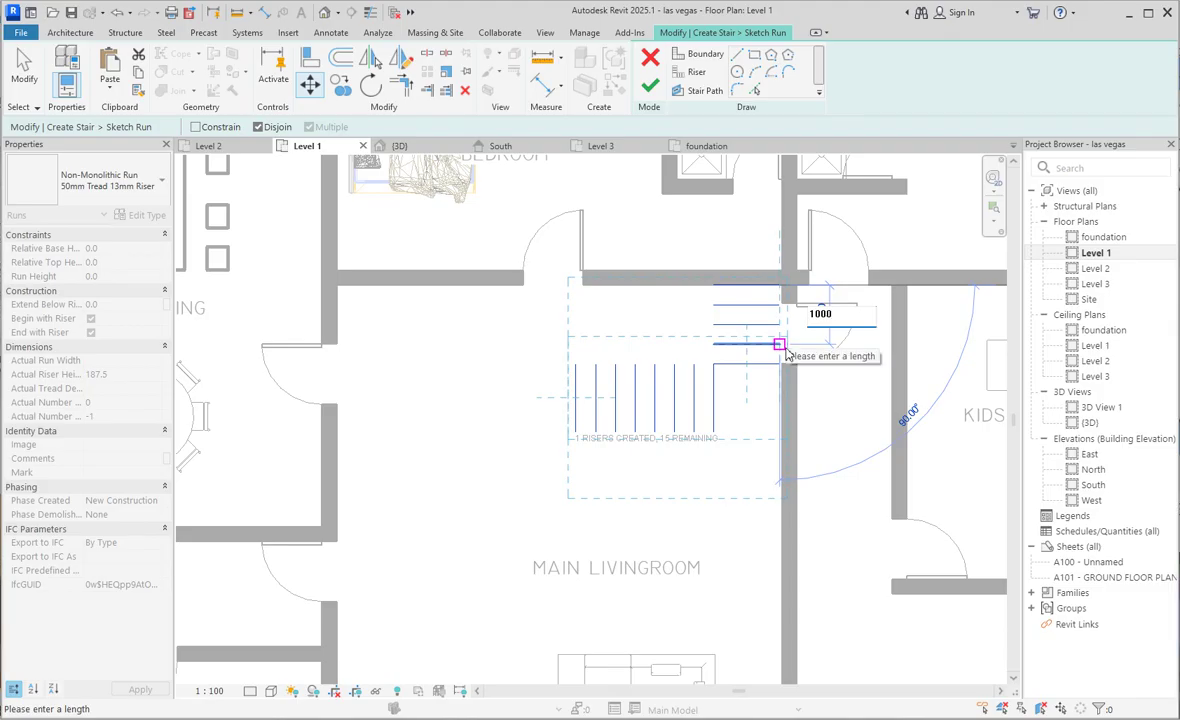
pyautogui.press('Return')
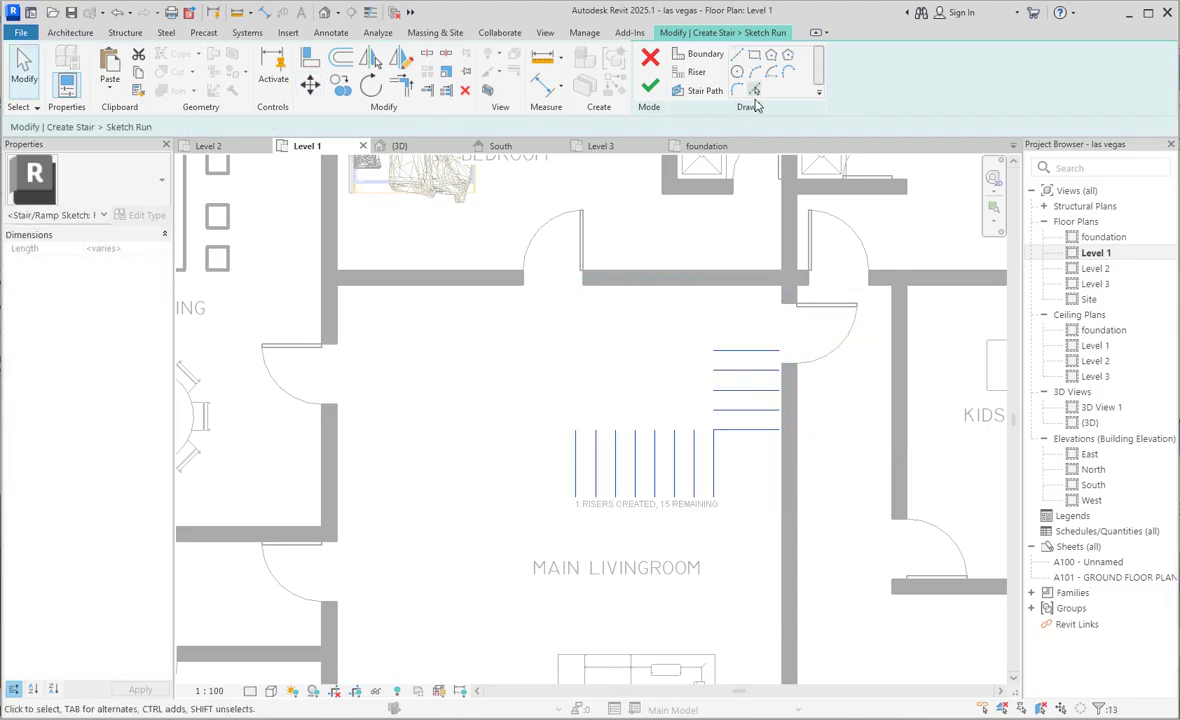
# Sketch a 1000 mm vertical riser from the northernmost horizontal riser's west end to the north wall and check its length
pyautogui.click(696, 72)
pyautogui.click(714, 350)
pyautogui.click(714, 285)
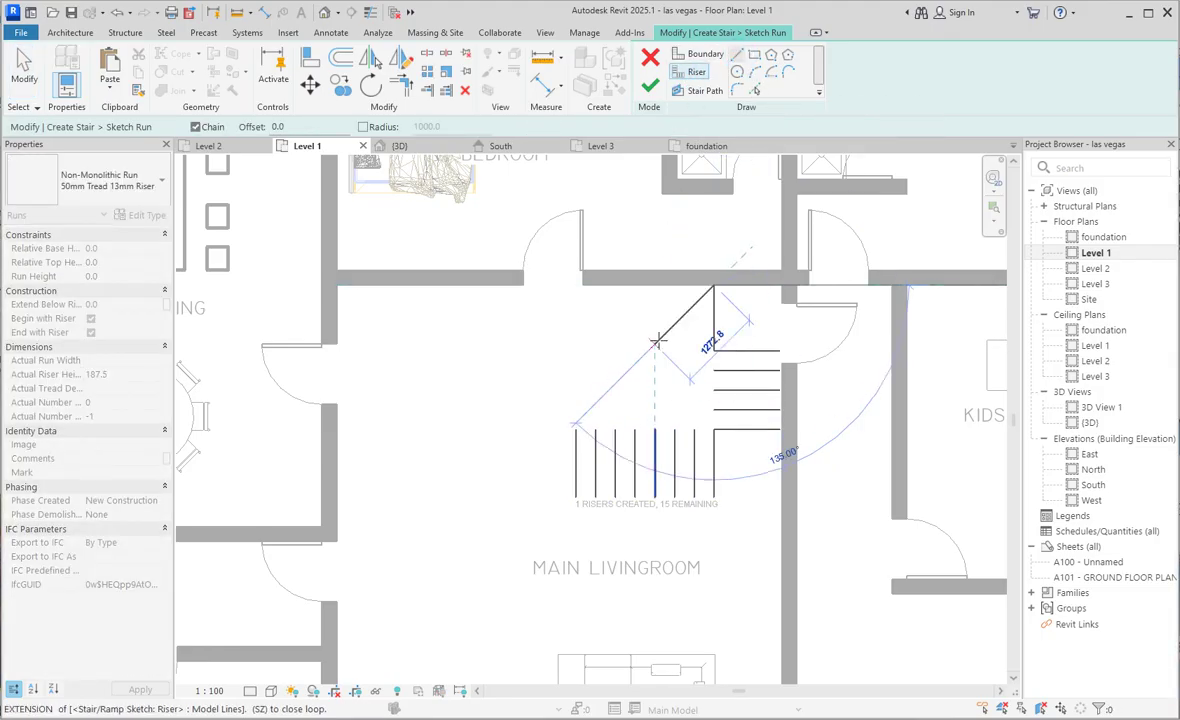
pyautogui.press('Escape')
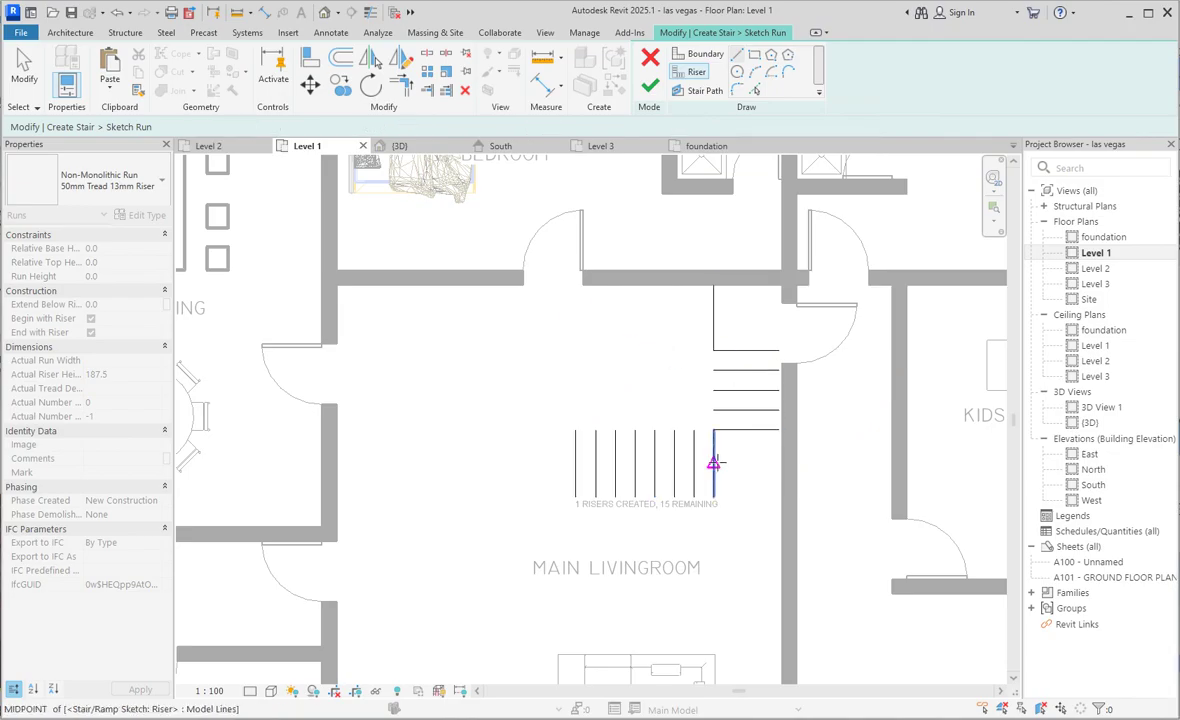
pyautogui.press('Escape')
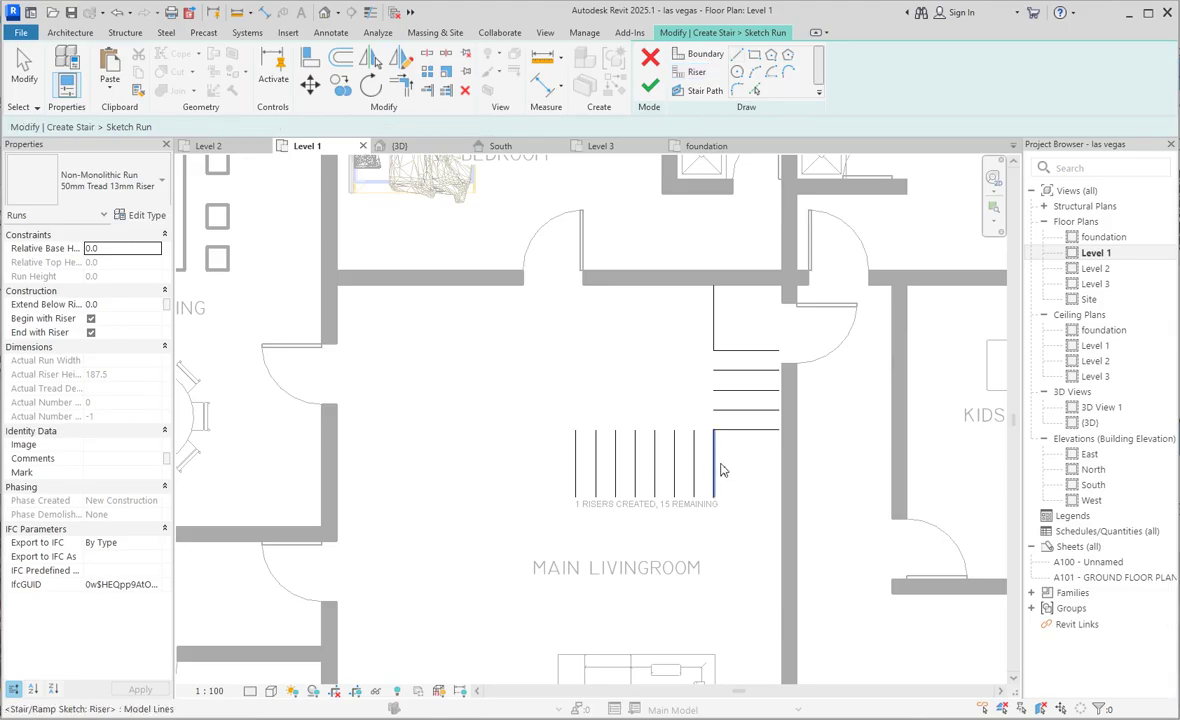
pyautogui.click(714, 468)
pyautogui.scroll(1, 665, 467)
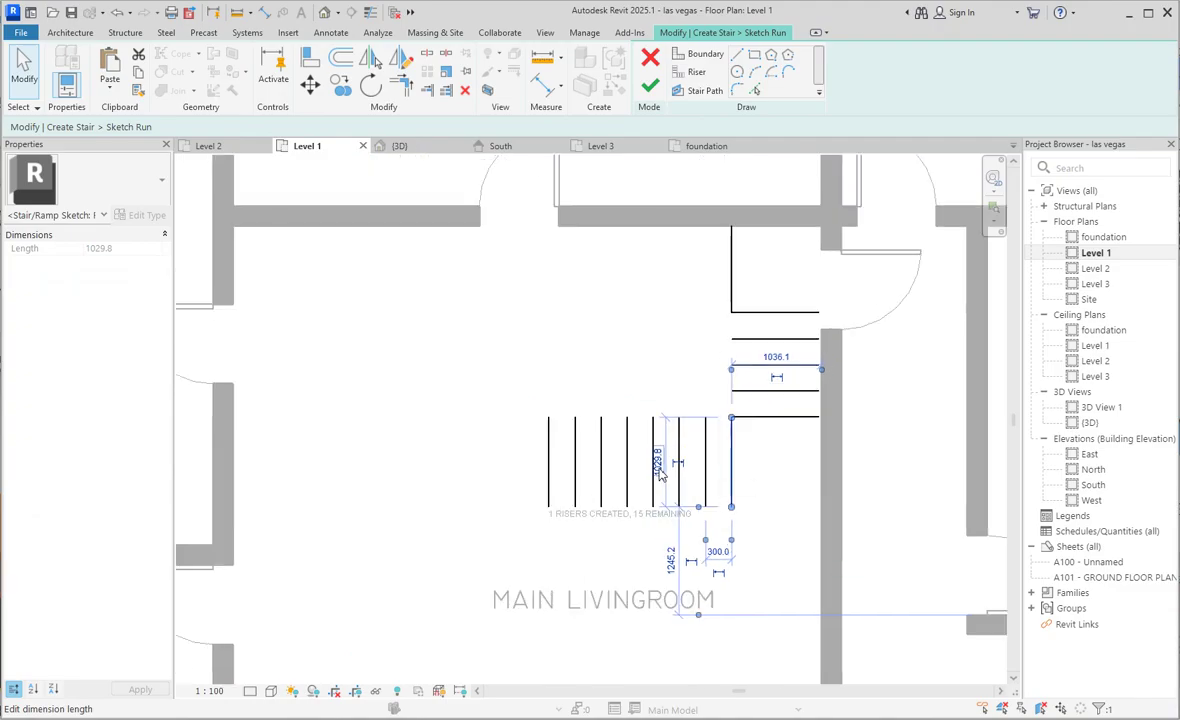
pyautogui.click(730, 272)
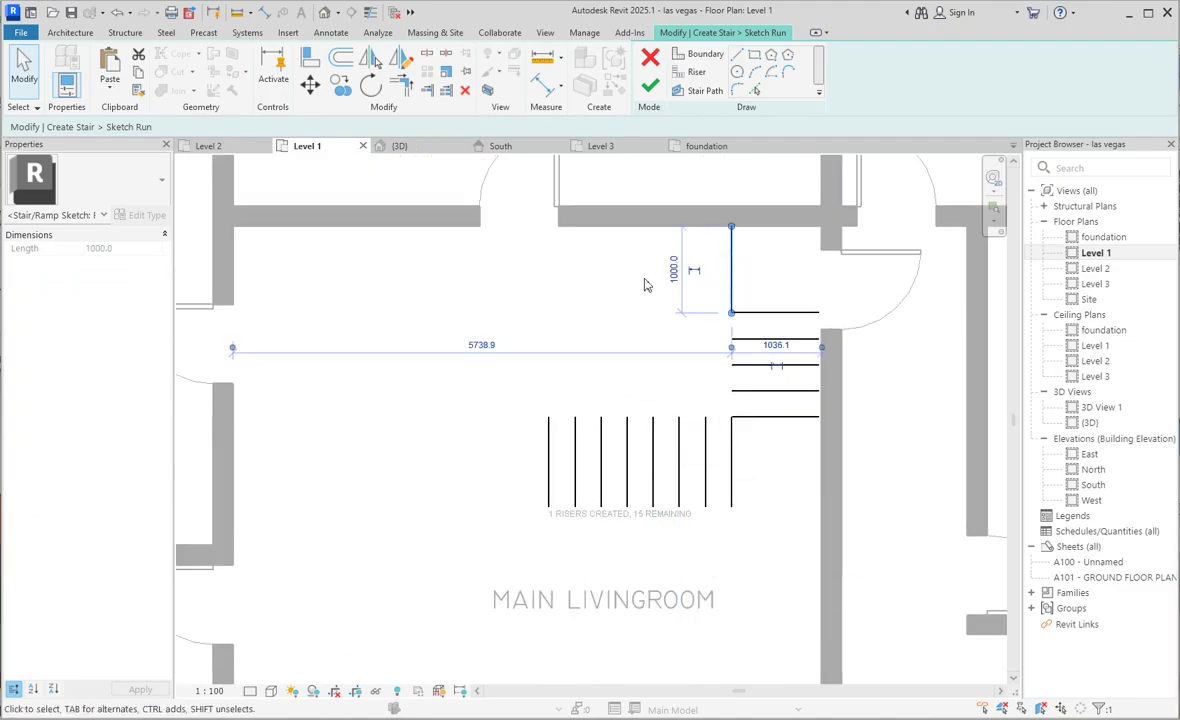
pyautogui.click(611, 284)
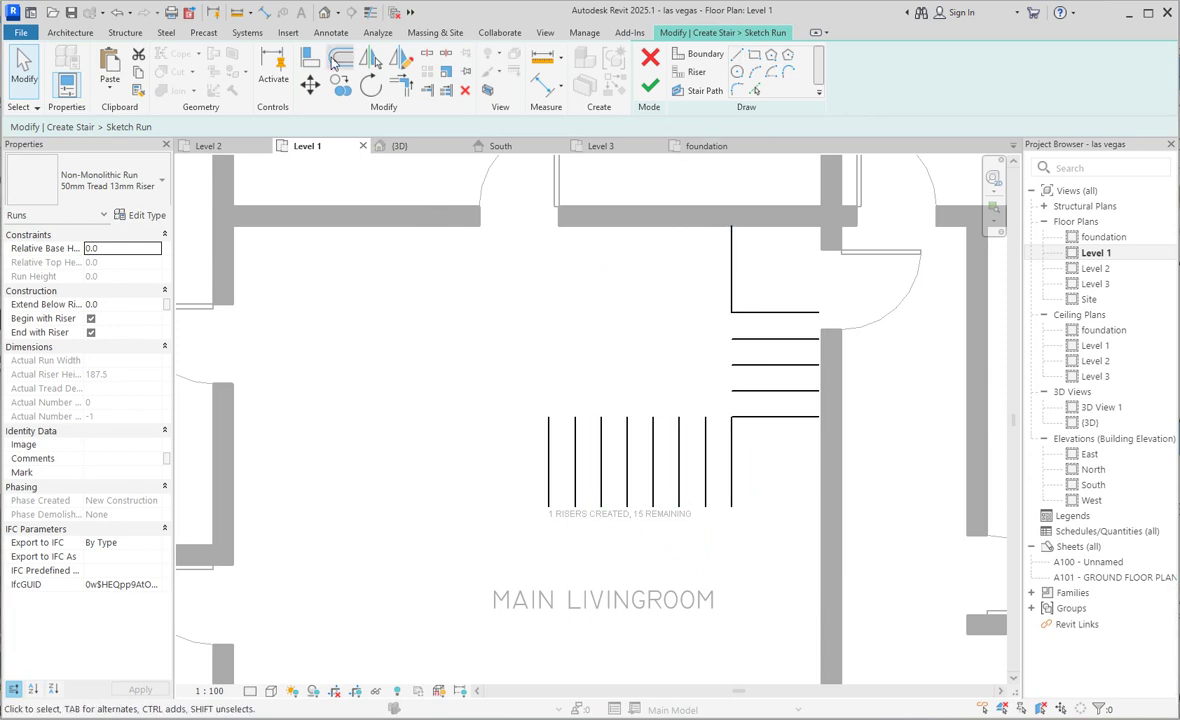
# Offset the new vertical riser 300 mm westward seven times as copies to form the upper flight
pyautogui.click(341, 58)
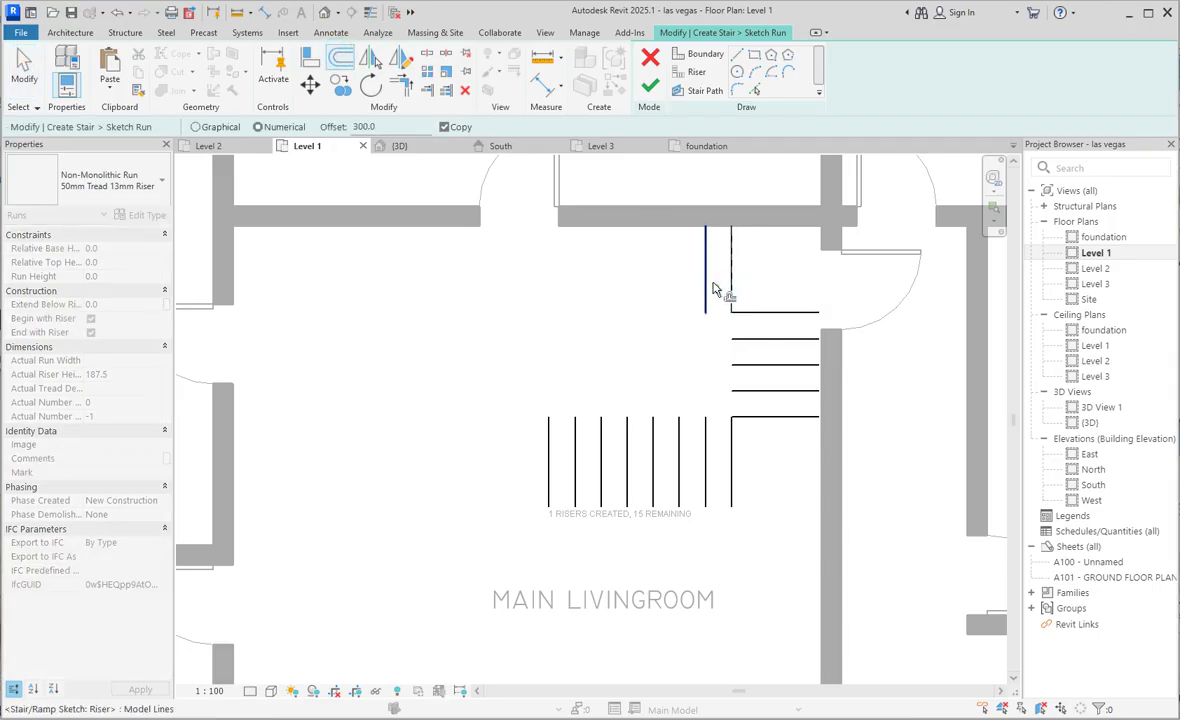
pyautogui.click(702, 295)
pyautogui.click(678, 287)
pyautogui.click(651, 289)
pyautogui.click(623, 281)
pyautogui.click(599, 289)
pyautogui.scroll(-3, 655, 284)
pyautogui.click(599, 285)
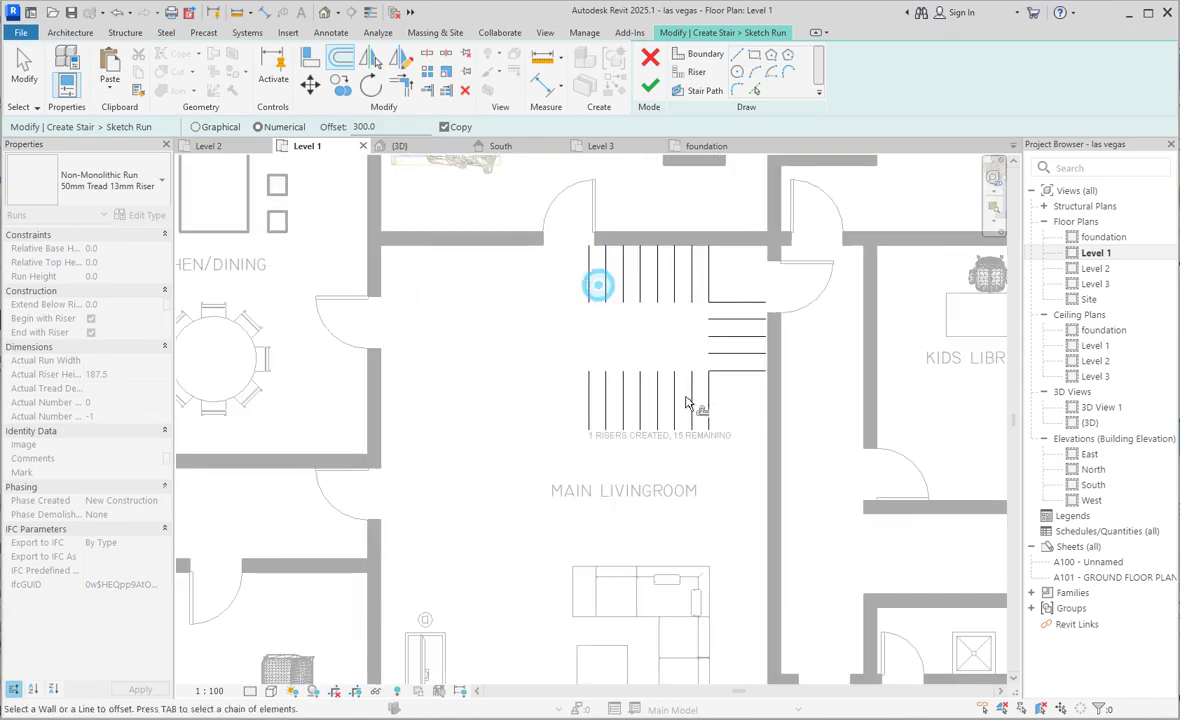
# Sketch boundary lines along both sides of the middle flight and along the inner edge of the lower flight
pyautogui.click(708, 57)
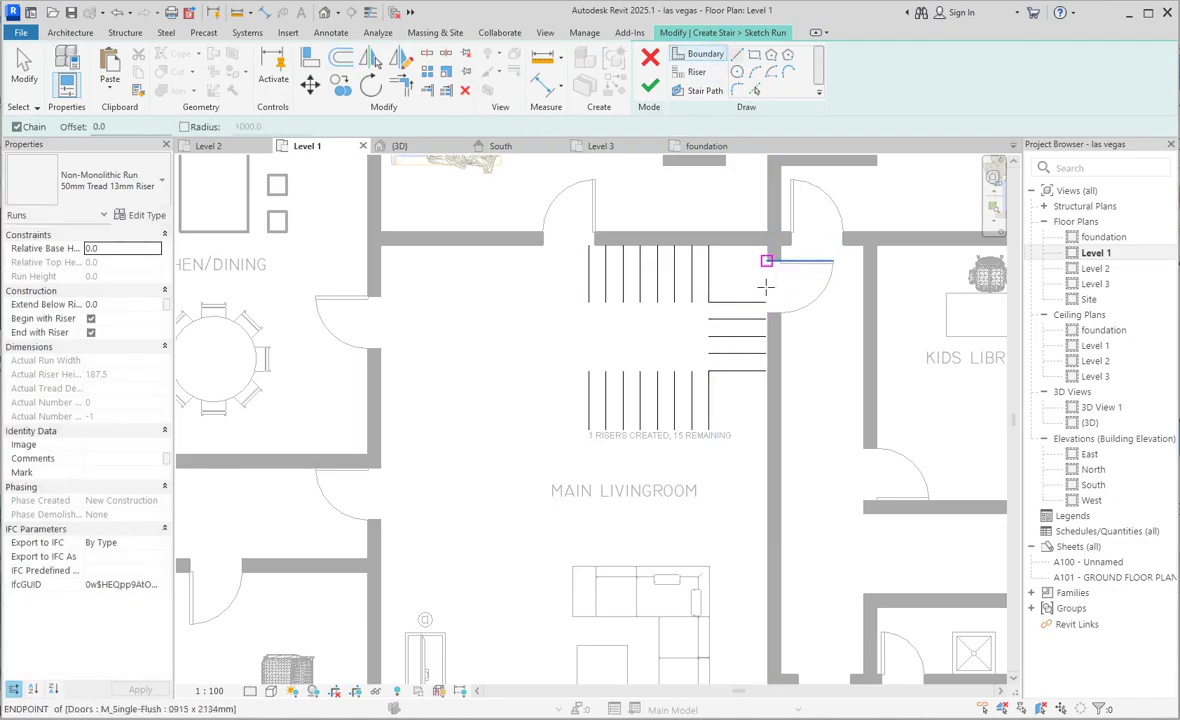
pyautogui.click(766, 371)
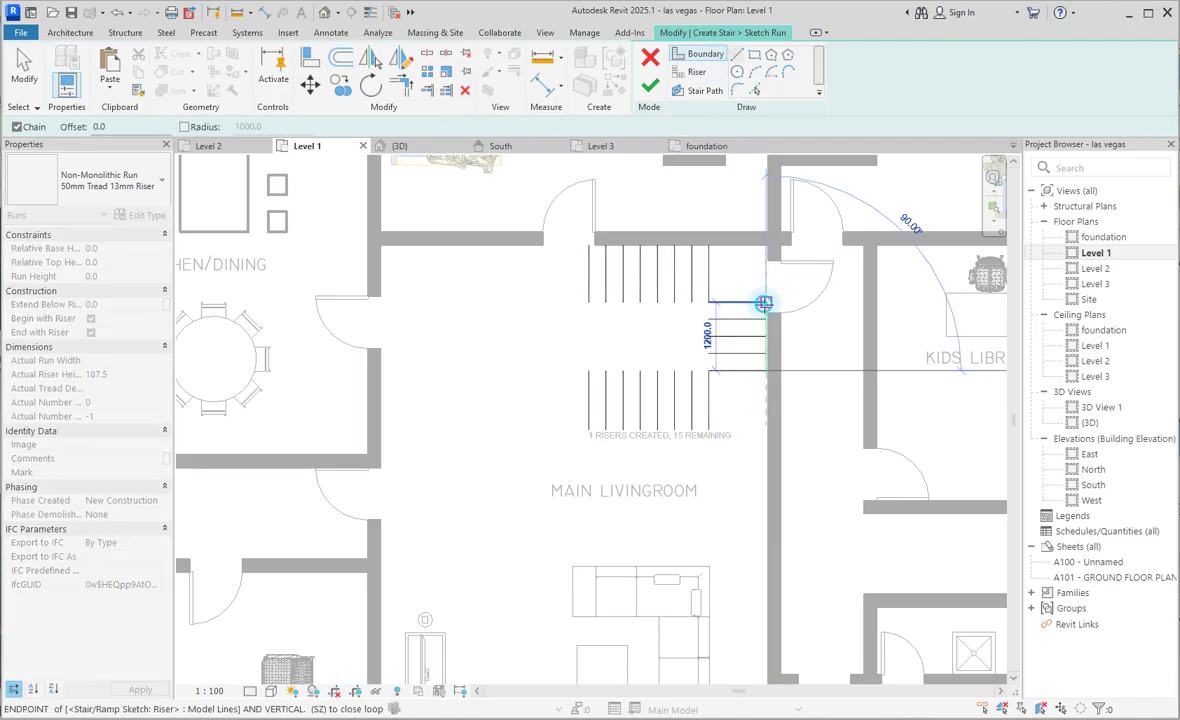
pyautogui.rightClick(758, 305)
pyautogui.click(772, 311)
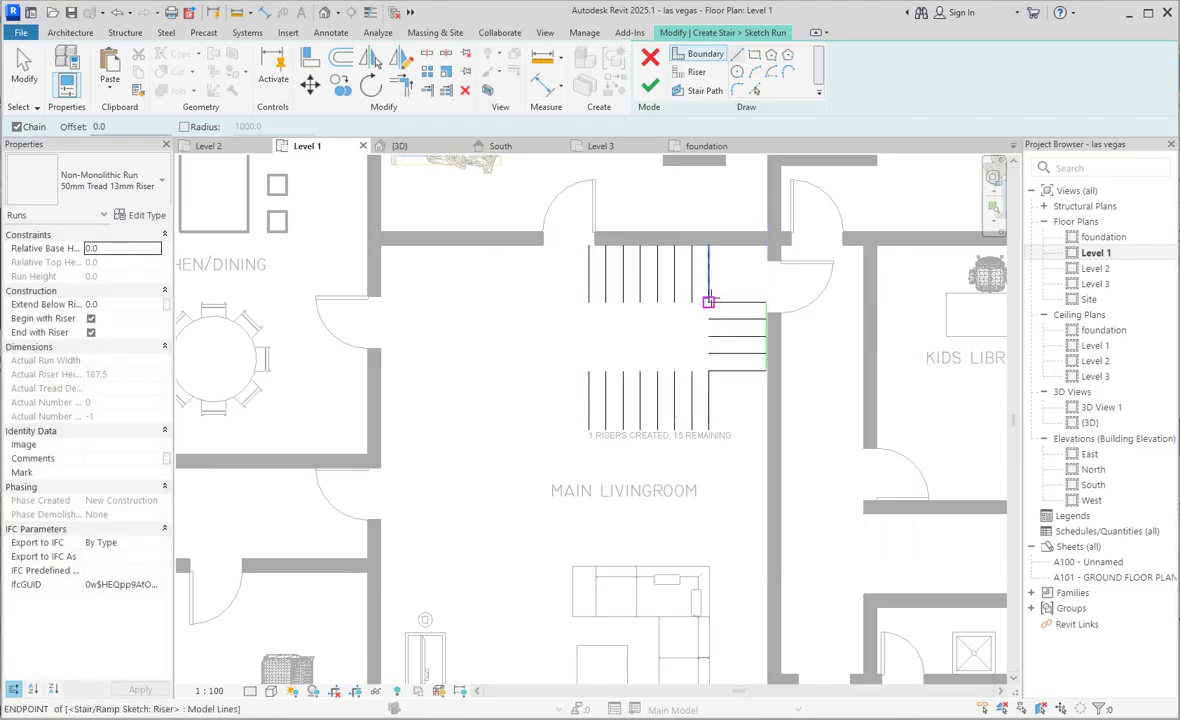
pyautogui.click(708, 302)
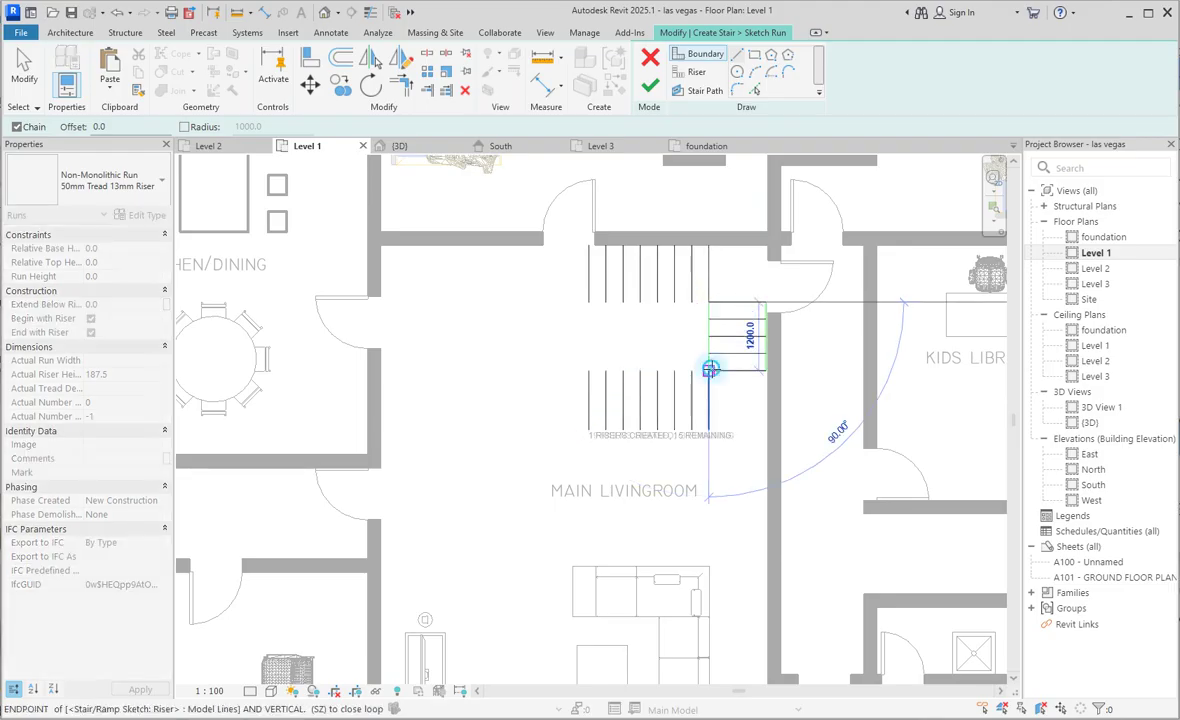
pyautogui.click(708, 371)
pyautogui.click(589, 371)
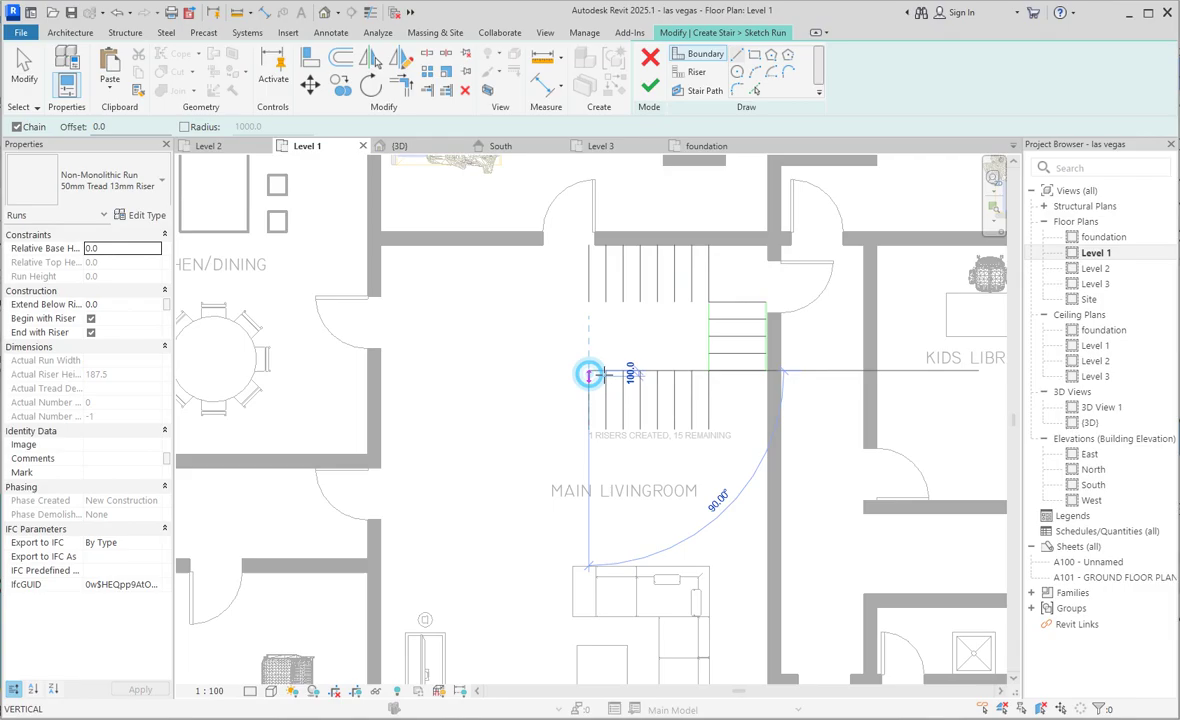
pyautogui.click(708, 371)
pyautogui.press('Escape')
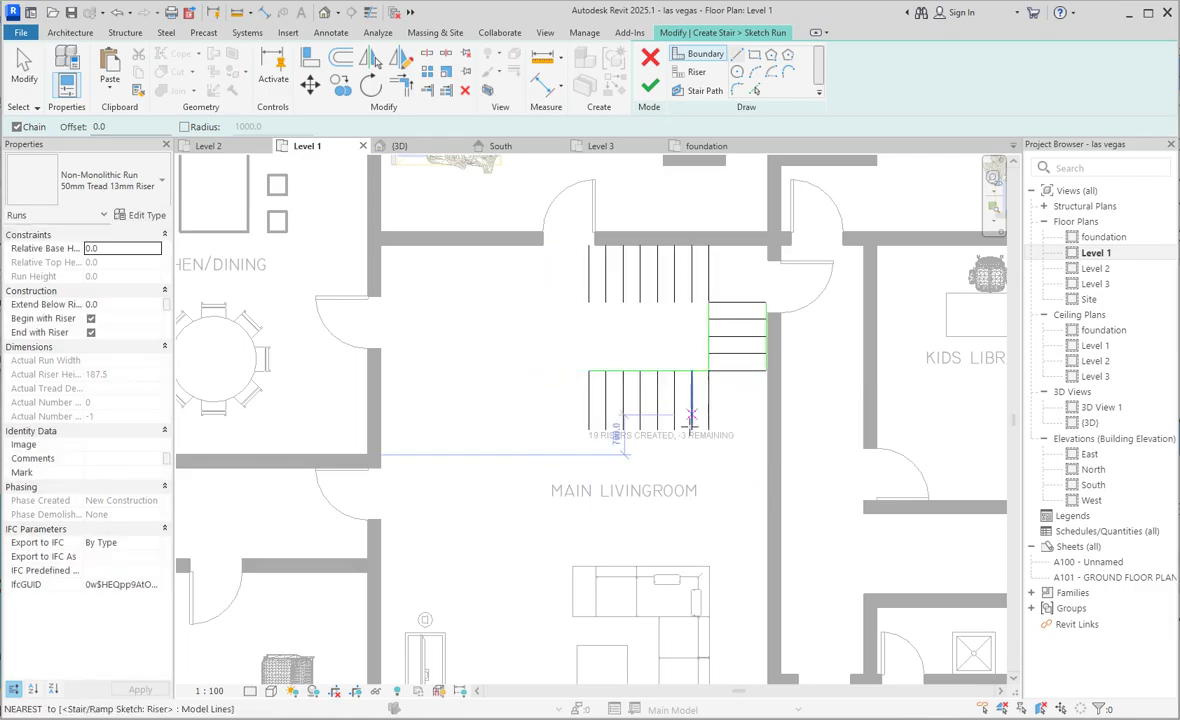
# Offset the lower flight's inner boundary line 1000 mm southward as a copy for its outer boundary
pyautogui.scroll(2, 593, 378)
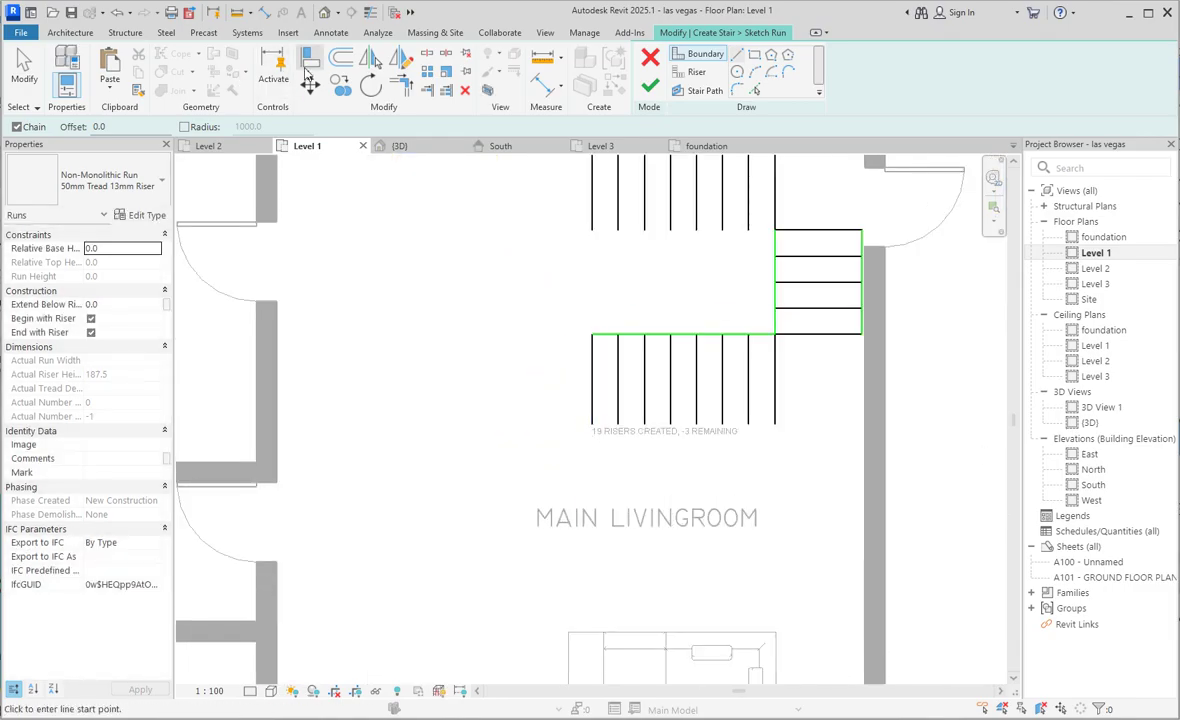
pyautogui.click(341, 57)
pyautogui.click(386, 125)
pyautogui.write('1000')
pyautogui.click(659, 366)
# Trim the lower flight's risers to its outer boundary line with Trim/Extend Multiple Elements
pyautogui.click(446, 92)
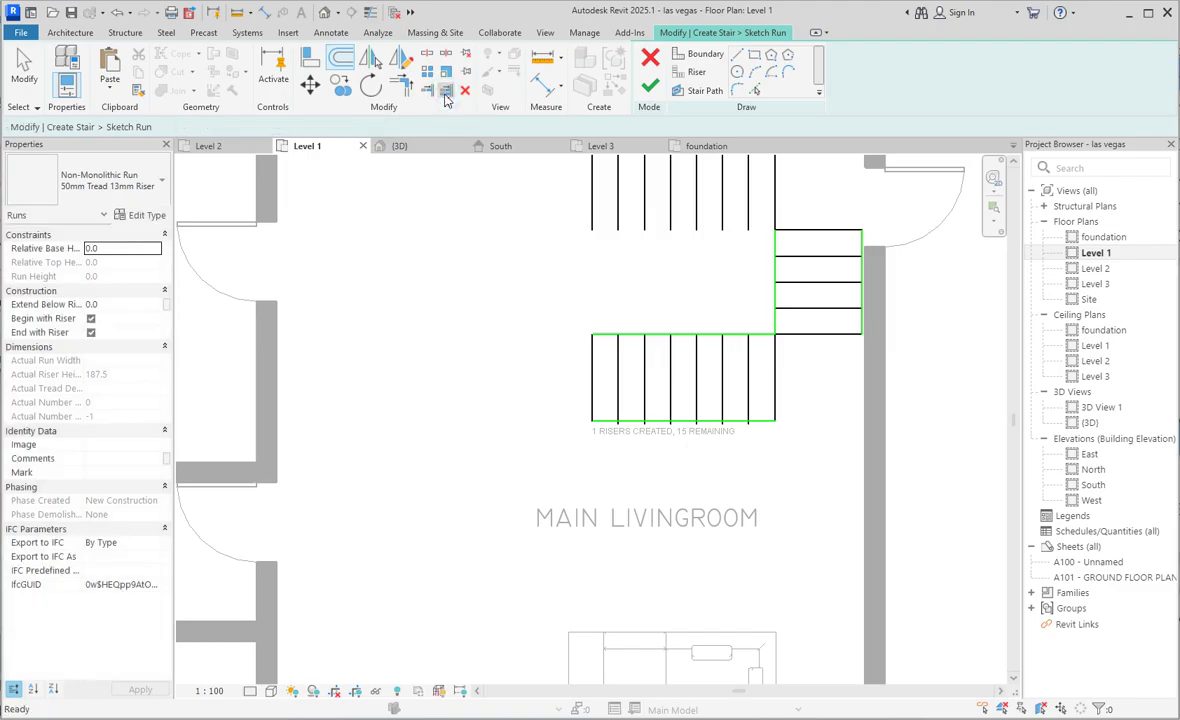
pyautogui.click(683, 422)
pyautogui.moveTo(794, 404); pyautogui.dragTo(532, 392)
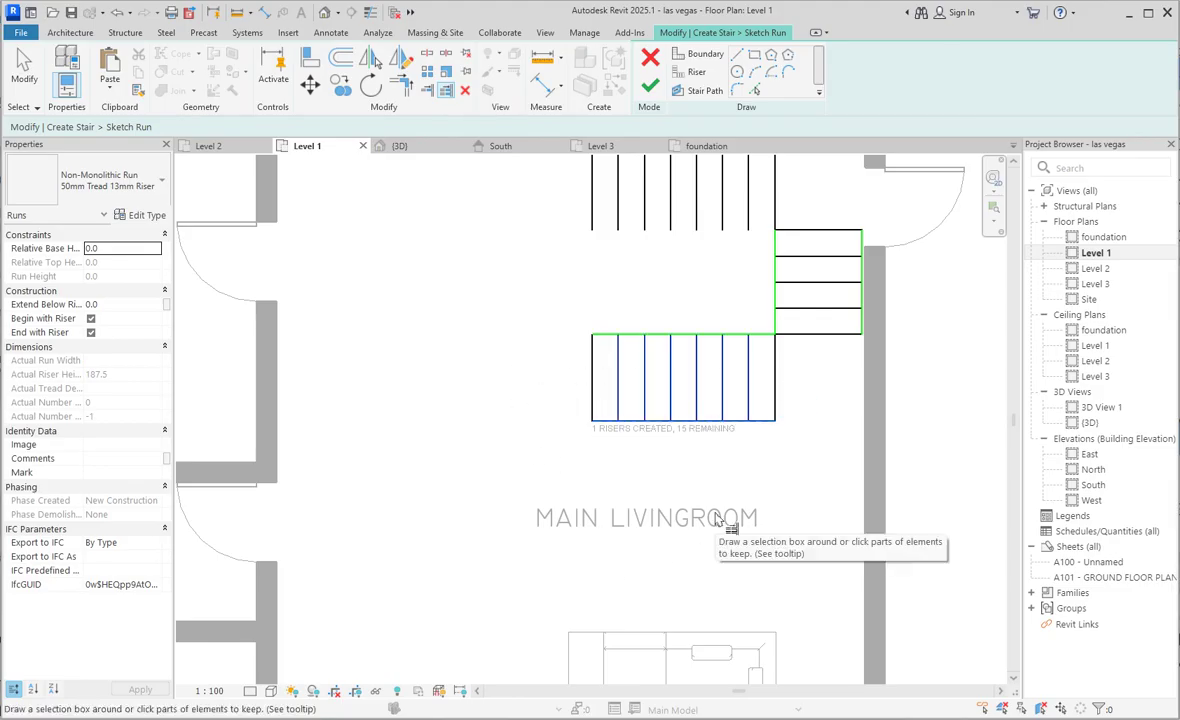
pyautogui.press('Escape')
# Sketch boundary lines along the upper flight's inner edge and along its outer edge at the north wall
pyautogui.scroll(-1, 725, 450)
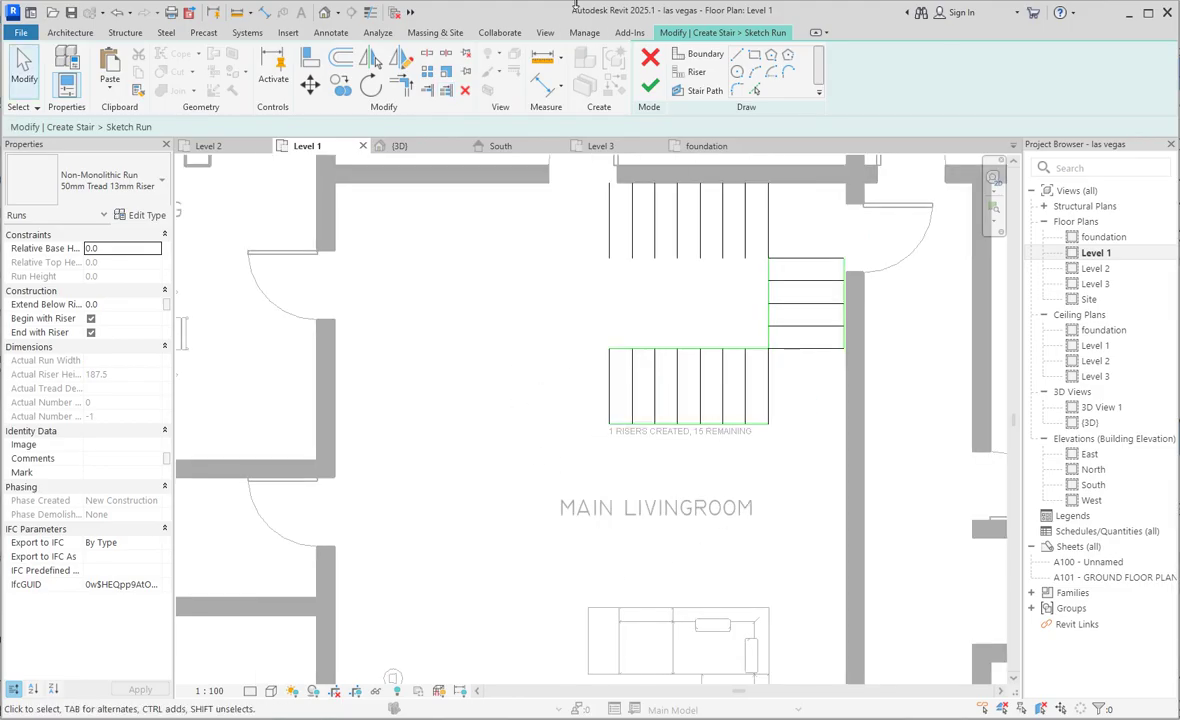
pyautogui.click(705, 53)
pyautogui.click(769, 258)
pyautogui.press('Escape')
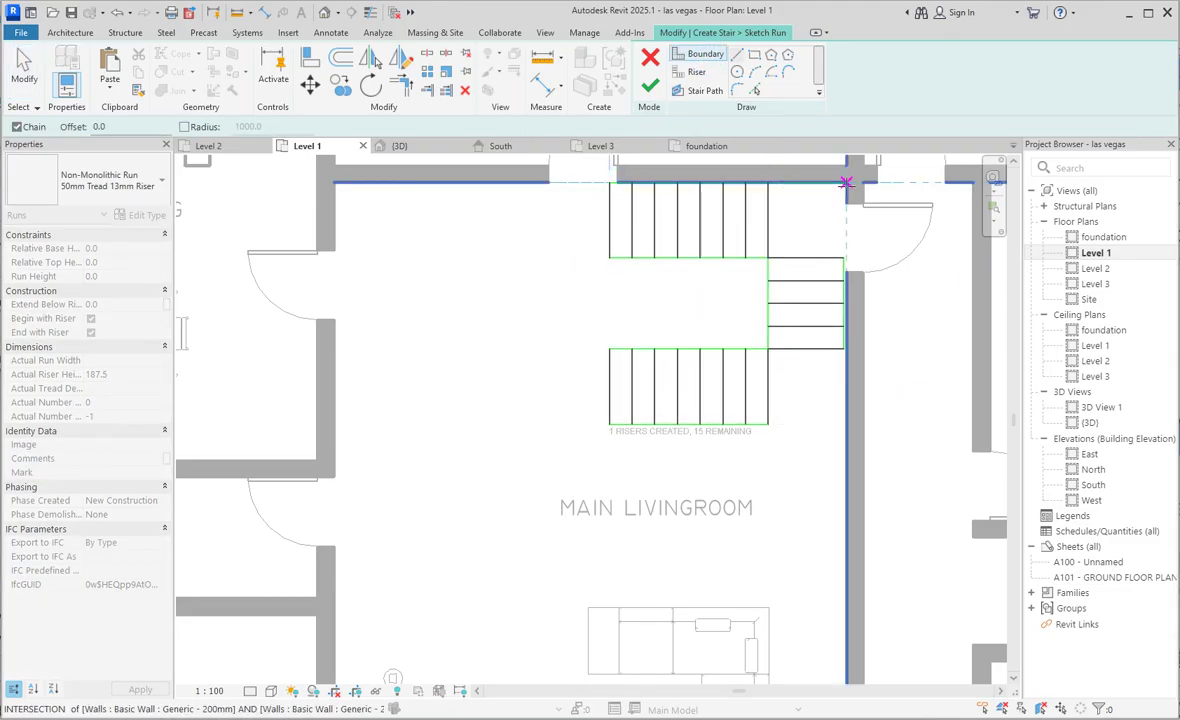
pyautogui.scroll(2, 846, 183)
pyautogui.click(838, 186)
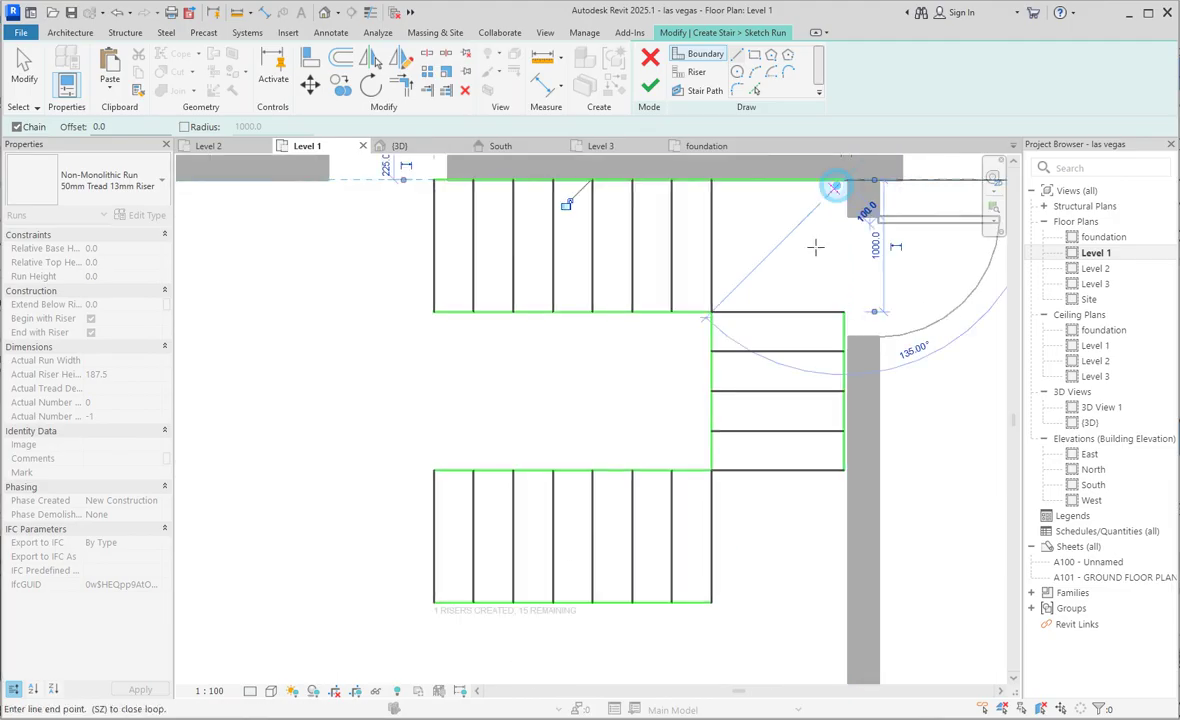
pyautogui.press('Escape')
pyautogui.press('Escape')
# Extend the lower and upper outer boundary lines and the east boundary line to meet at corners, closing both landings
pyautogui.click(404, 87)
pyautogui.click(700, 600)
pyautogui.click(770, 183)
pyautogui.click(842, 320)
pyautogui.scroll(-2, 790, 270)
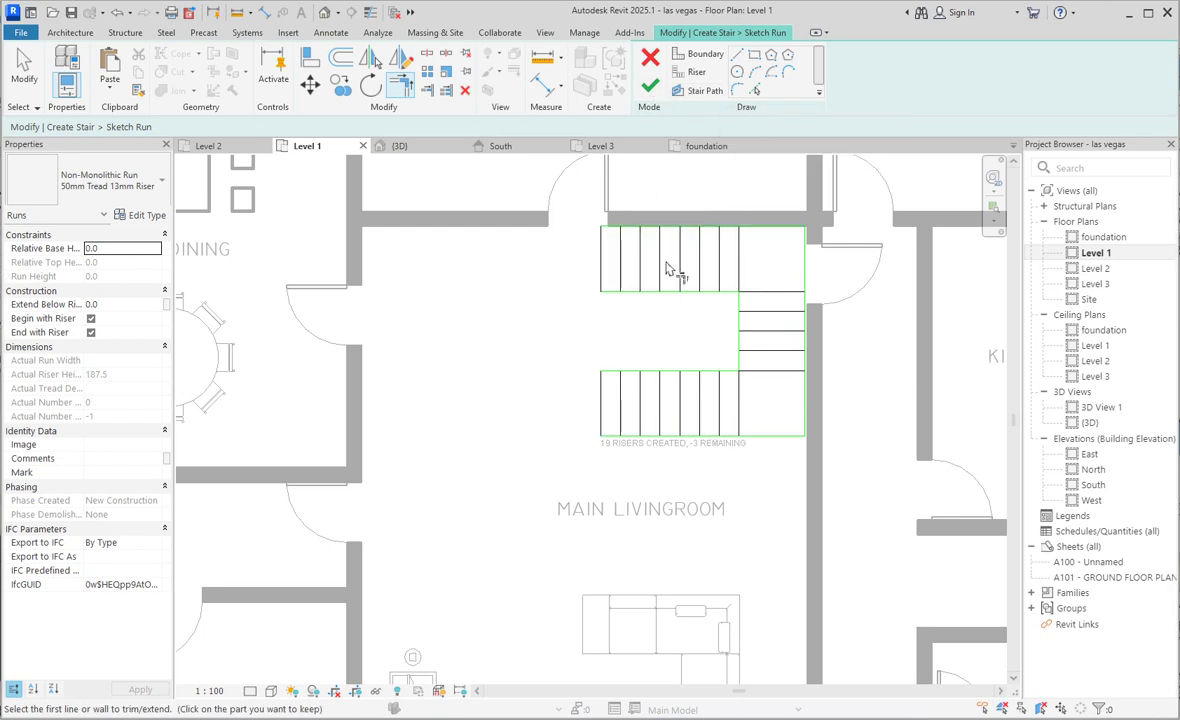
# Sketch the stair path through the riser midpoints from the lower flight's west end, around both landings, to the upper flight's west end
pyautogui.click(650, 90)
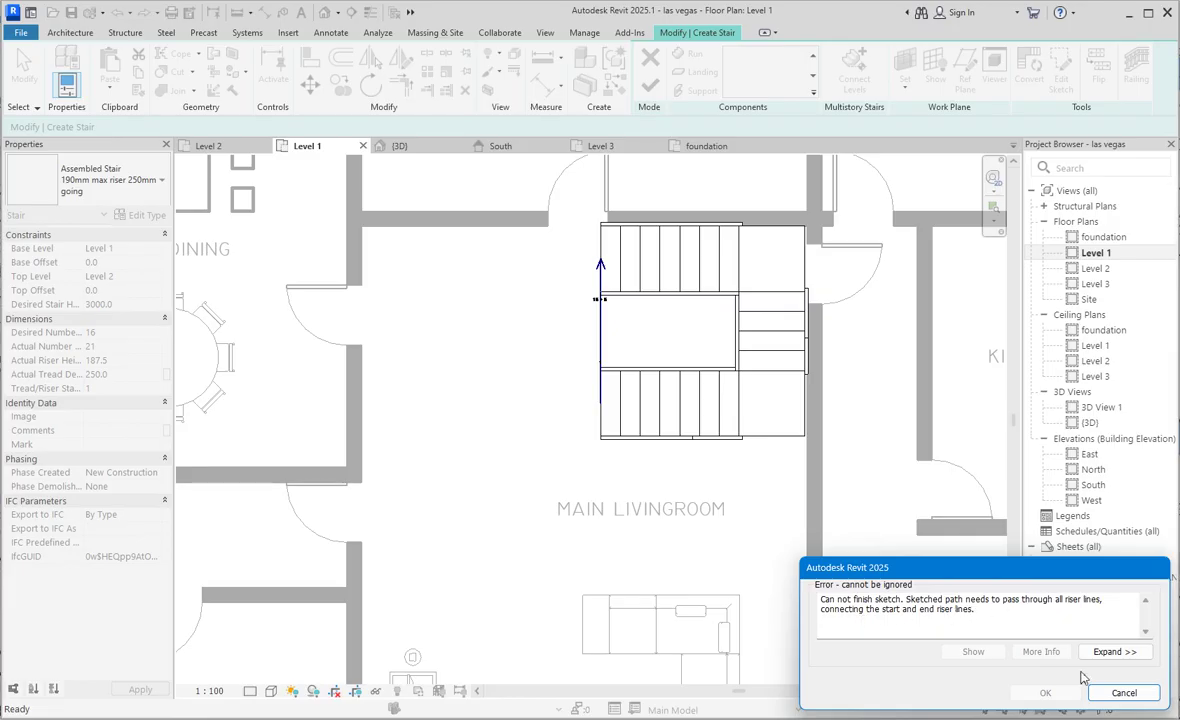
pyautogui.click(1124, 693)
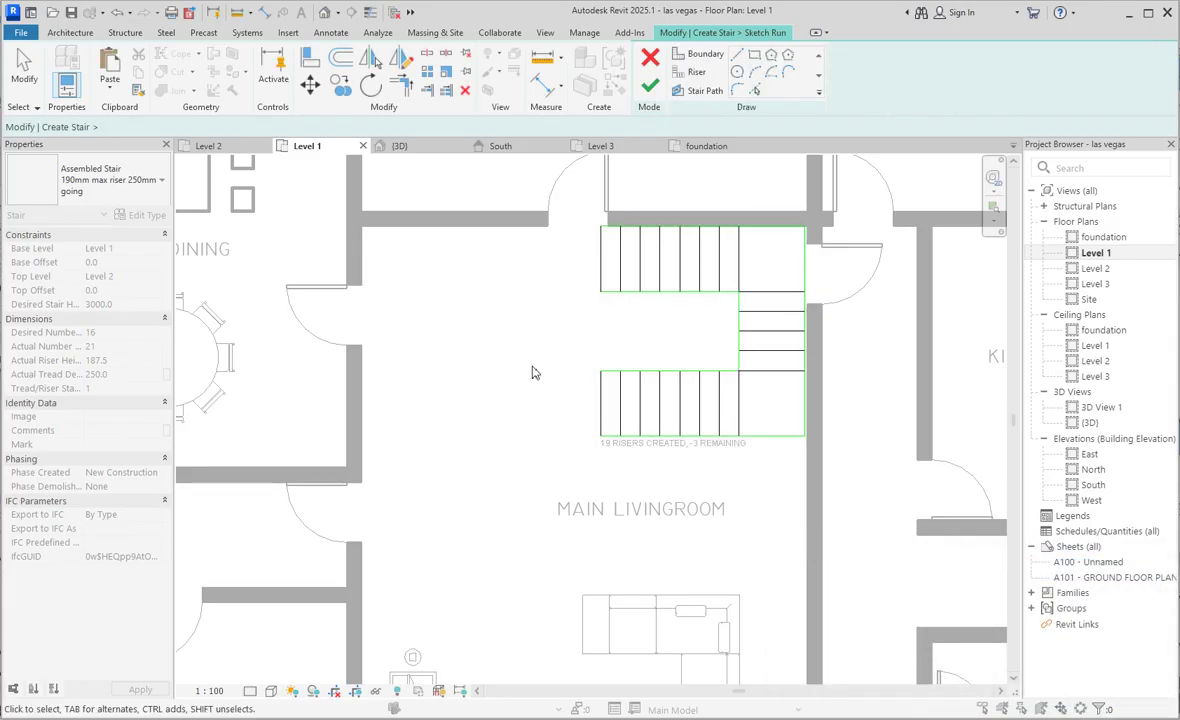
pyautogui.click(694, 91)
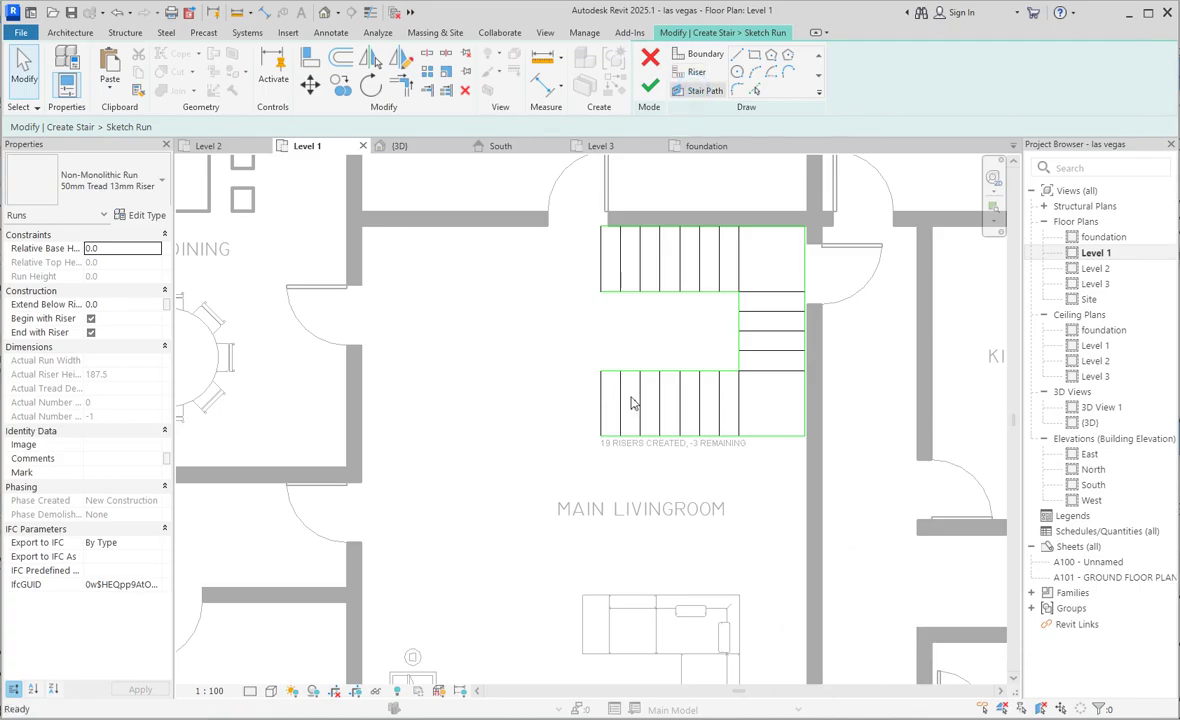
pyautogui.click(600, 404)
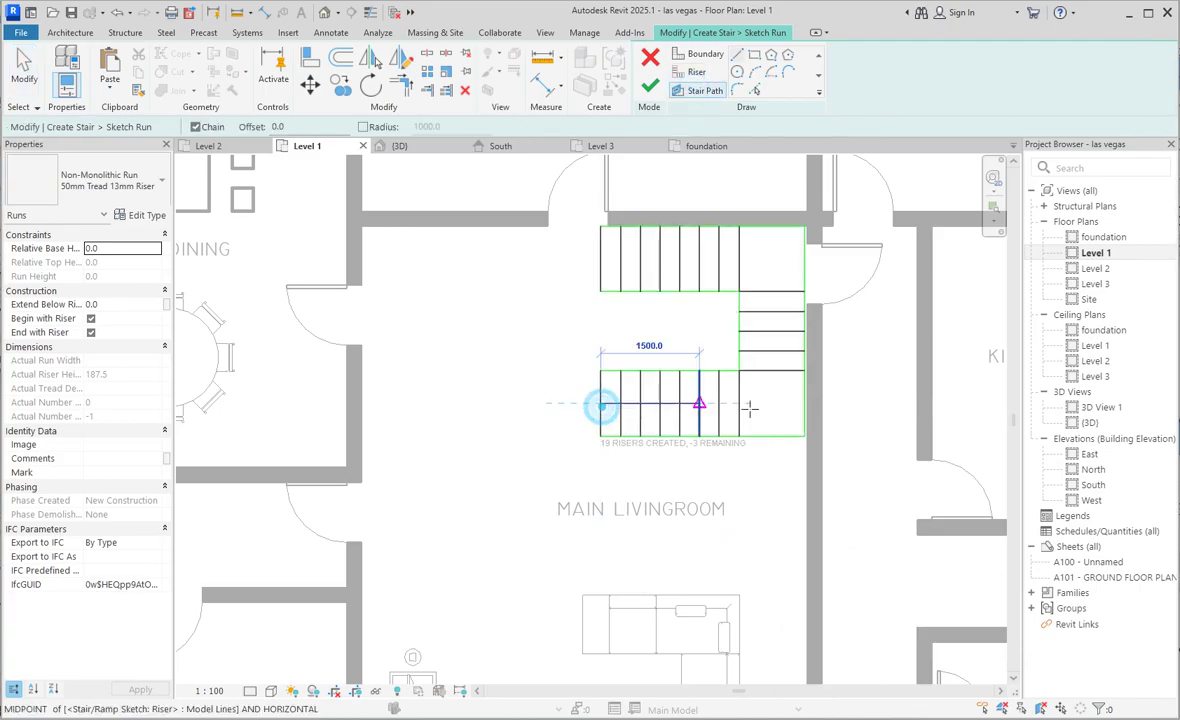
pyautogui.click(772, 404)
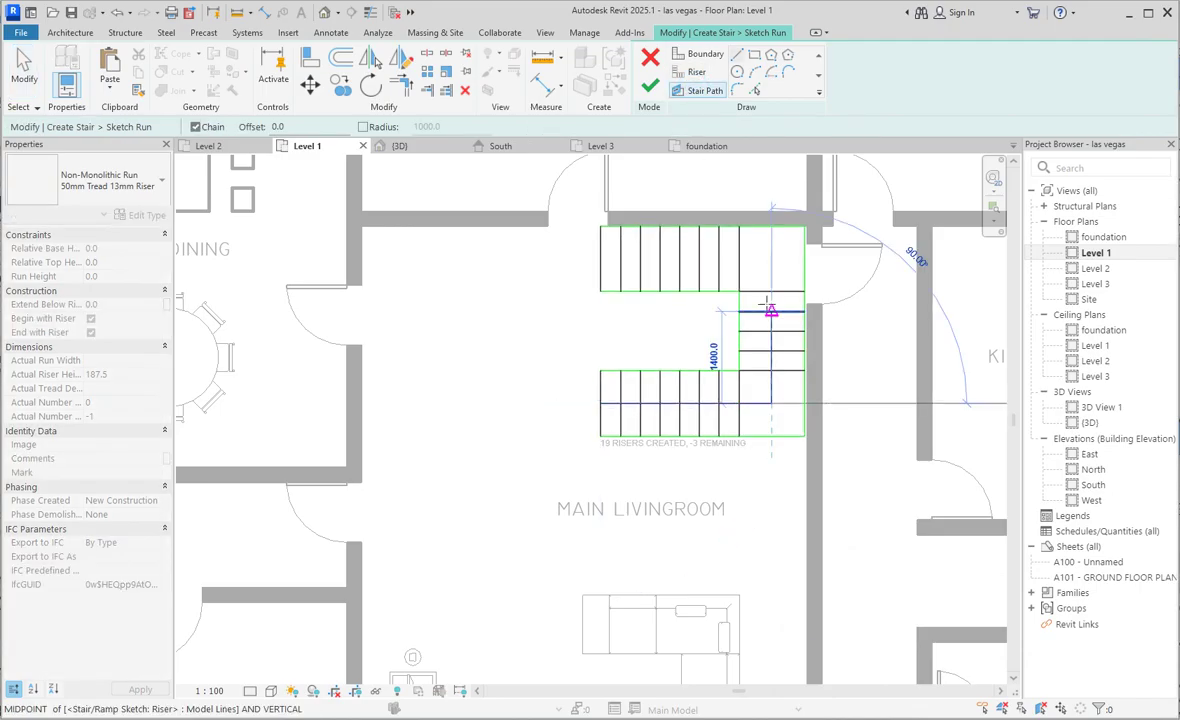
pyautogui.click(771, 253)
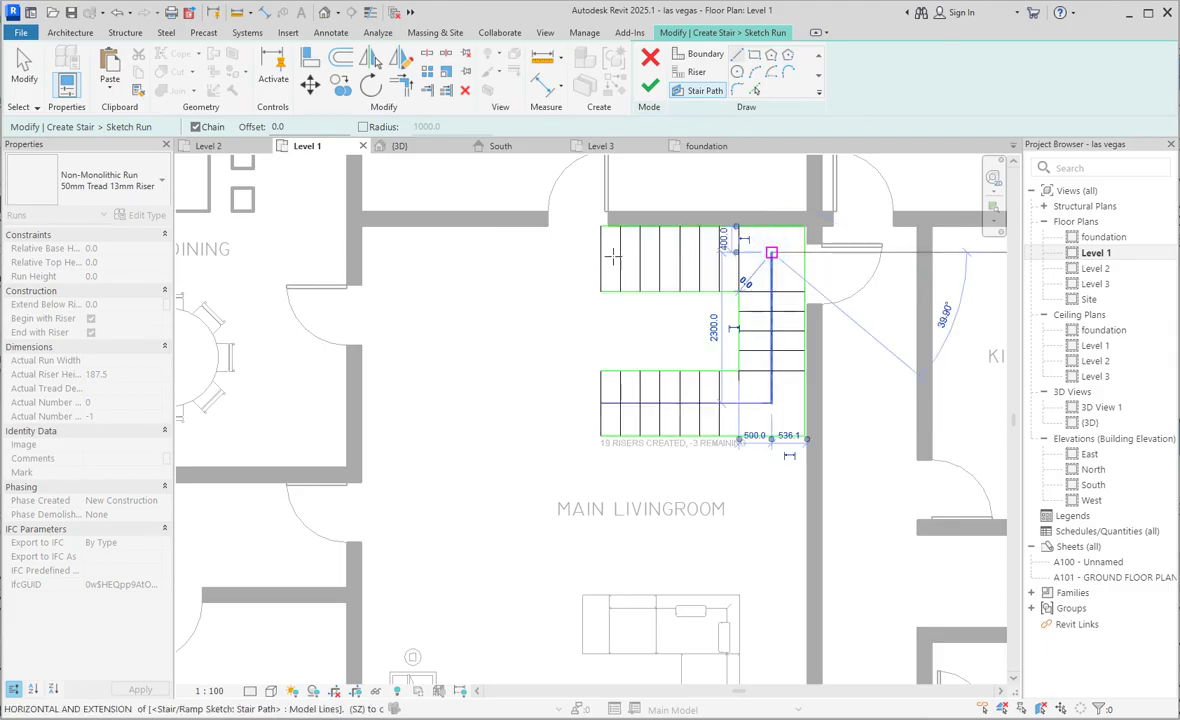
pyautogui.click(600, 253)
# Finish the run sketch and complete the stair
pyautogui.click(651, 85)
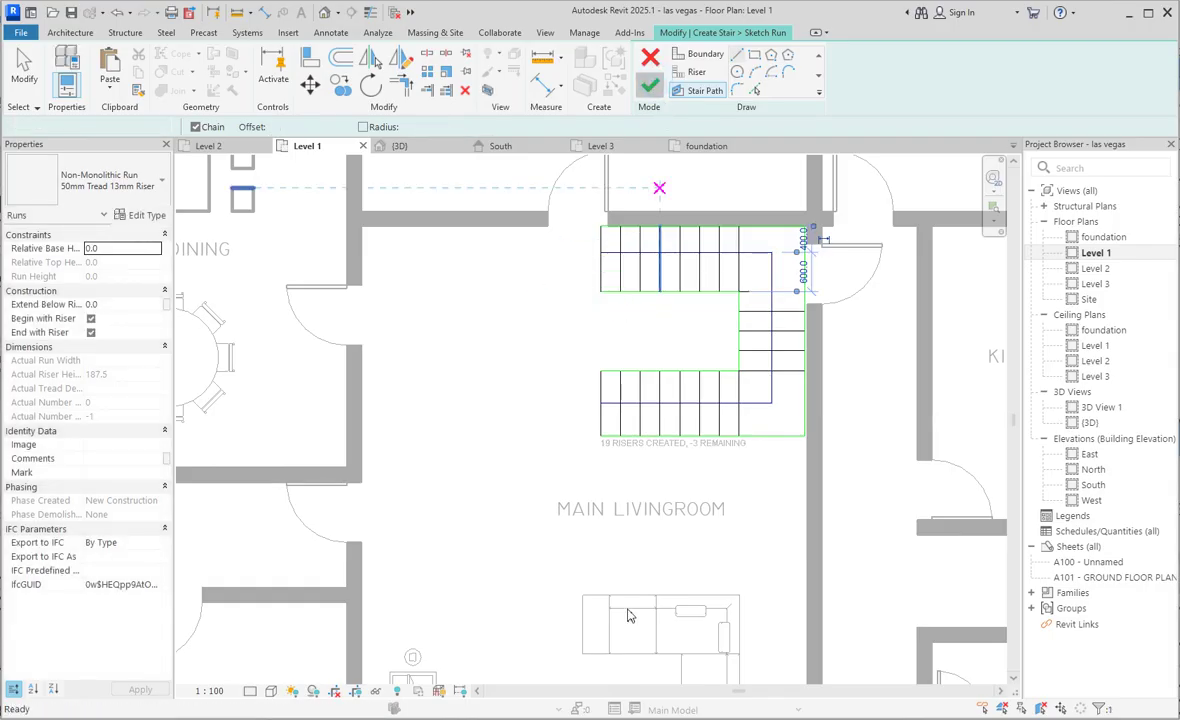
pyautogui.click(513, 488)
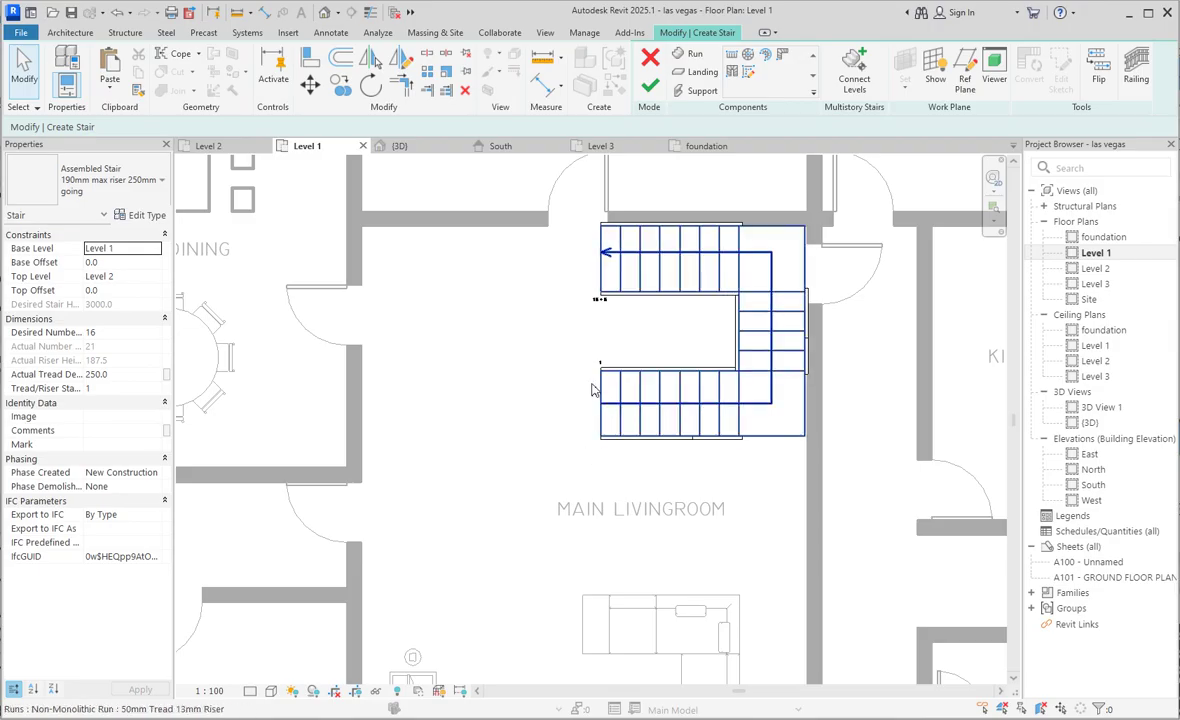
pyautogui.click(648, 92)
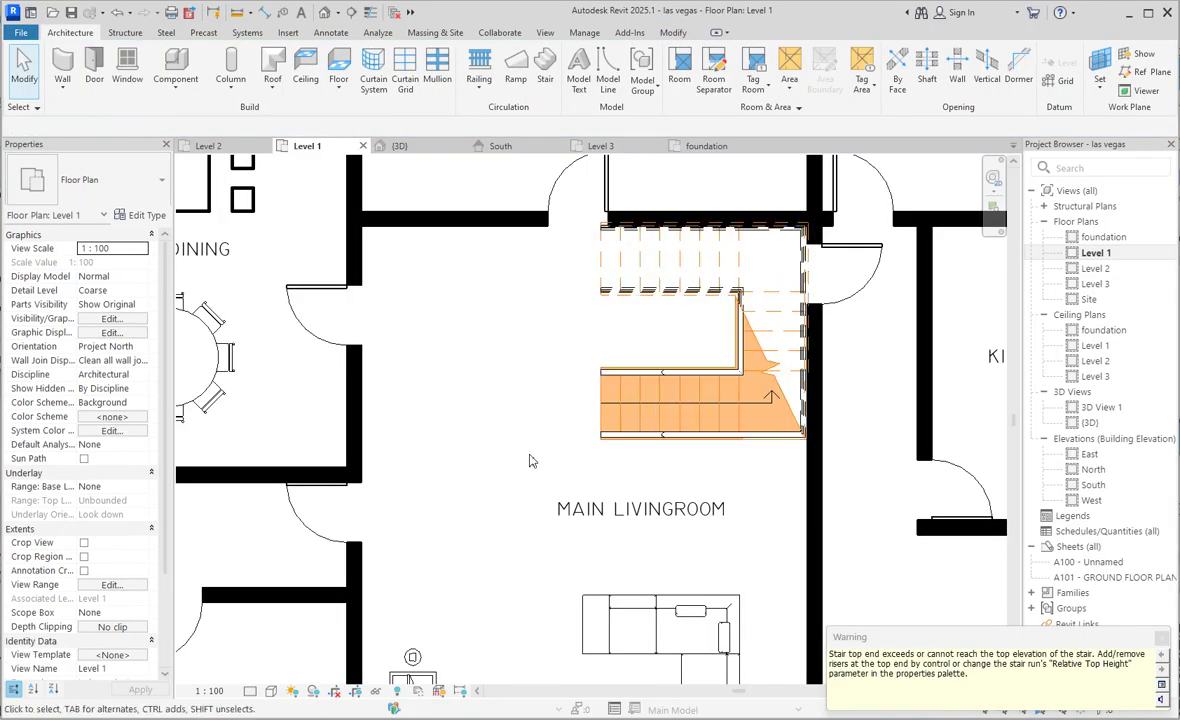
pyautogui.click(420, 399)
# Change the stair's type to Cast-In-Place Monolithic Stair
pyautogui.click(744, 400)
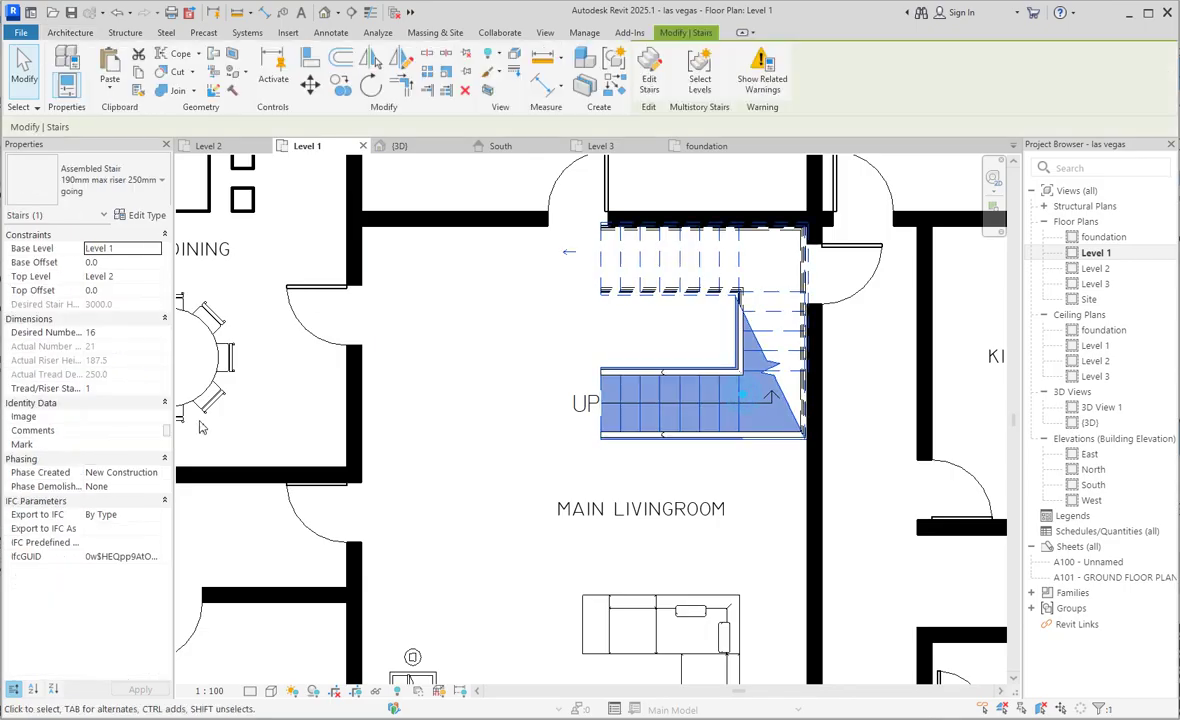
pyautogui.click(124, 200)
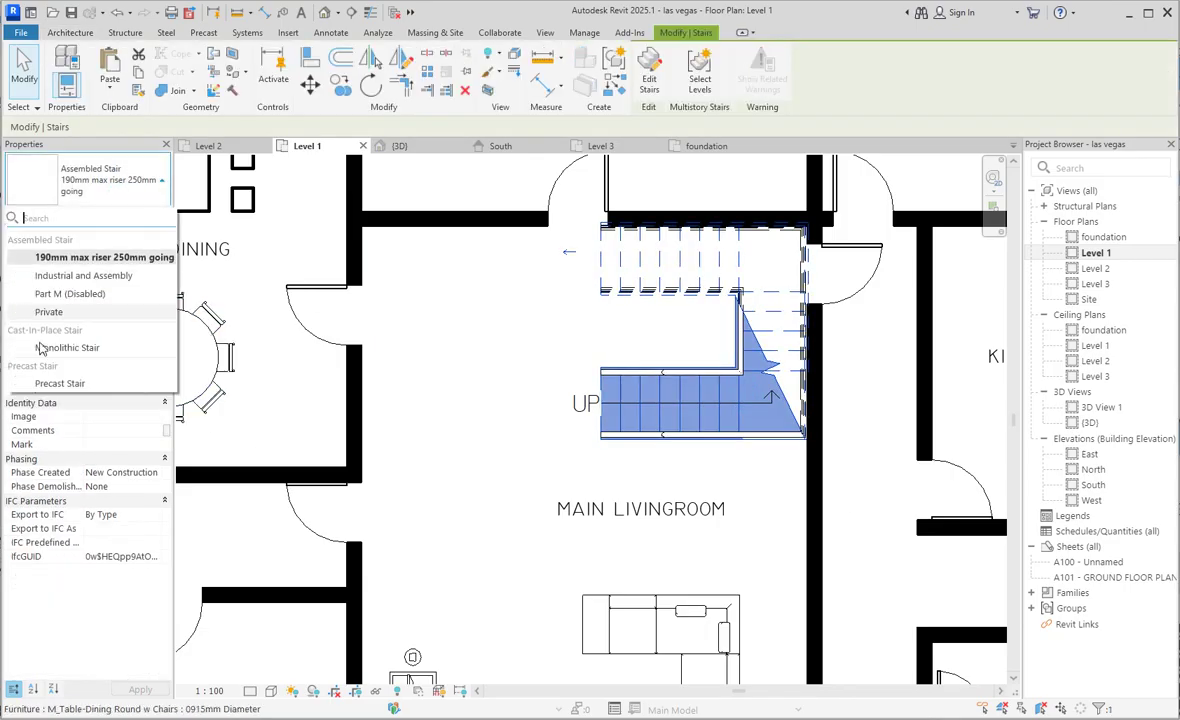
pyautogui.click(519, 470)
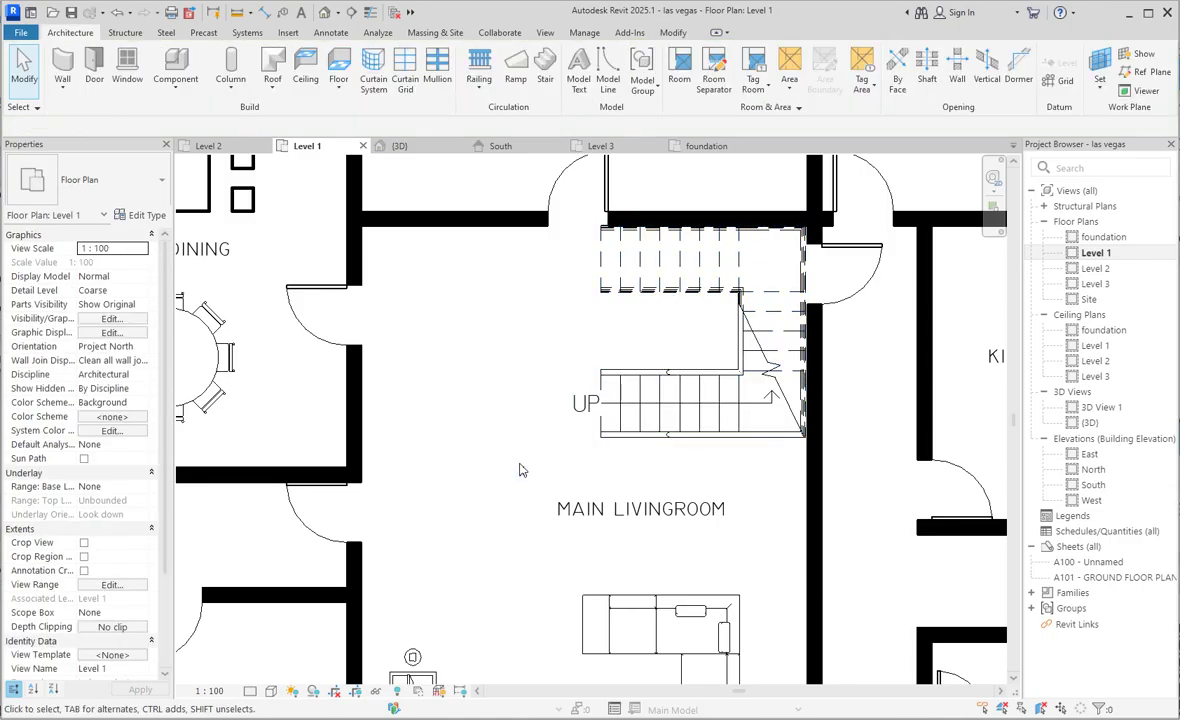
# Draw a building section from the kitchen/dining area eastward through the stair's lower flight, looking north
pyautogui.scroll(-1, 515, 460)
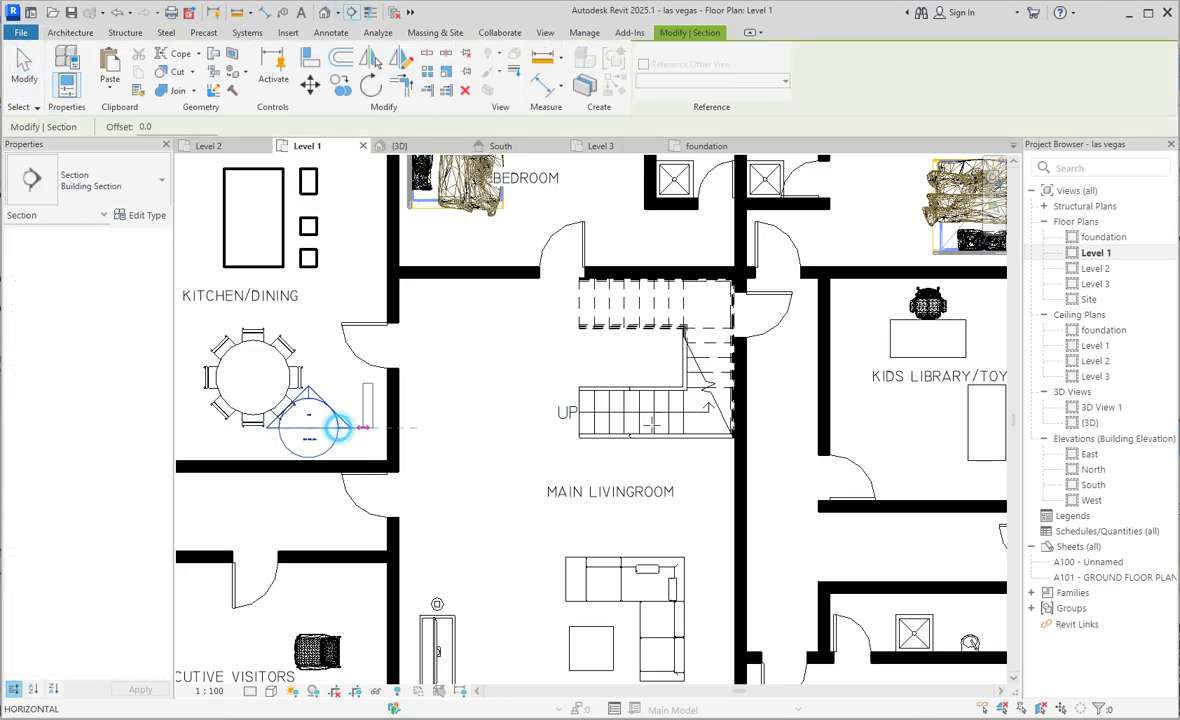
pyautogui.click(793, 428)
pyautogui.press('Escape')
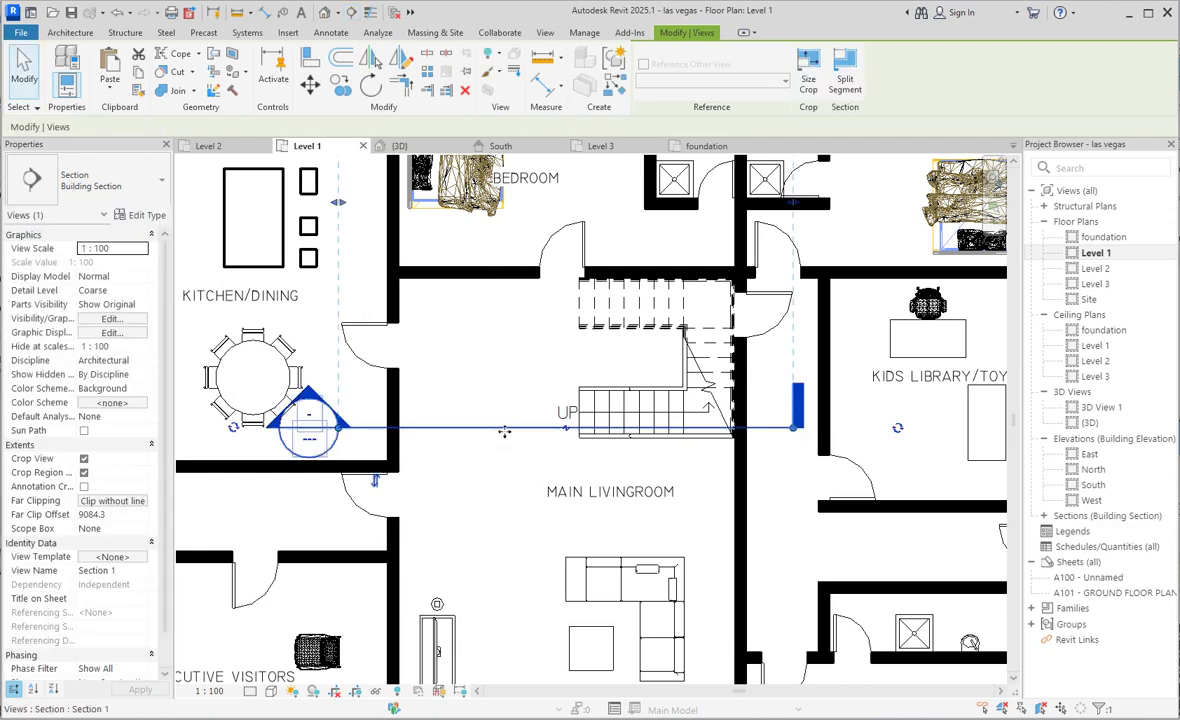
# Open the new section's view and examine where the upper flight ends relative to Level 2
pyautogui.rightClick(504, 432)
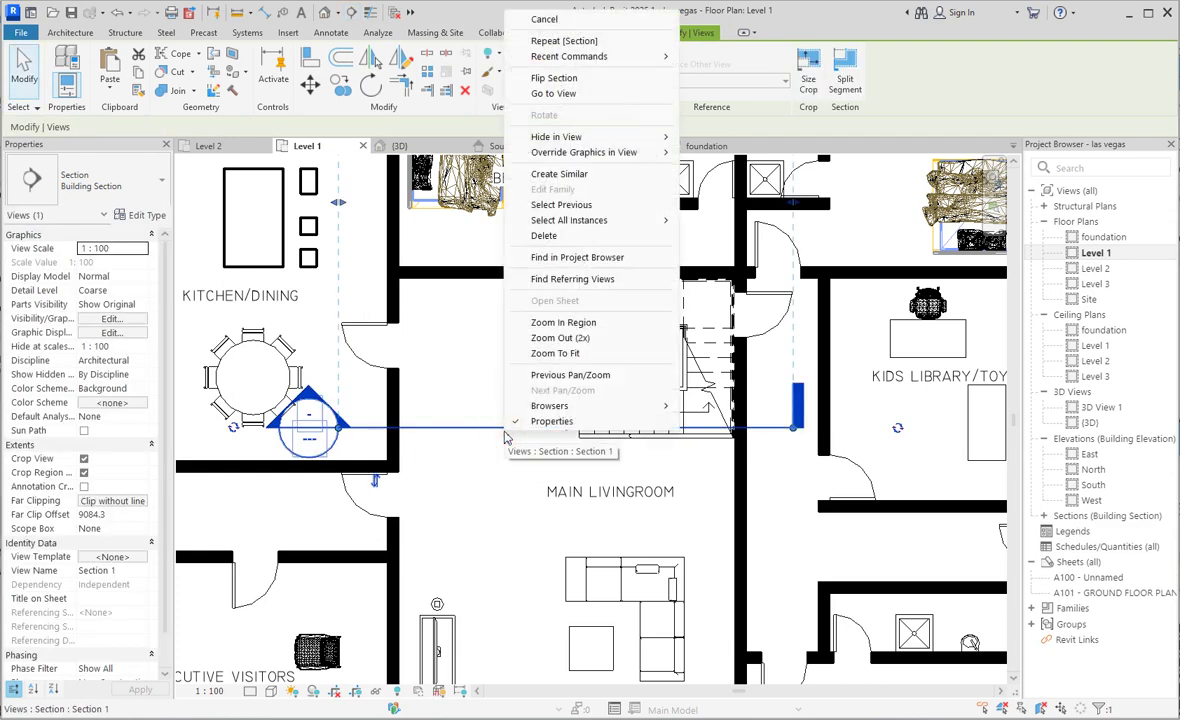
pyautogui.click(565, 93)
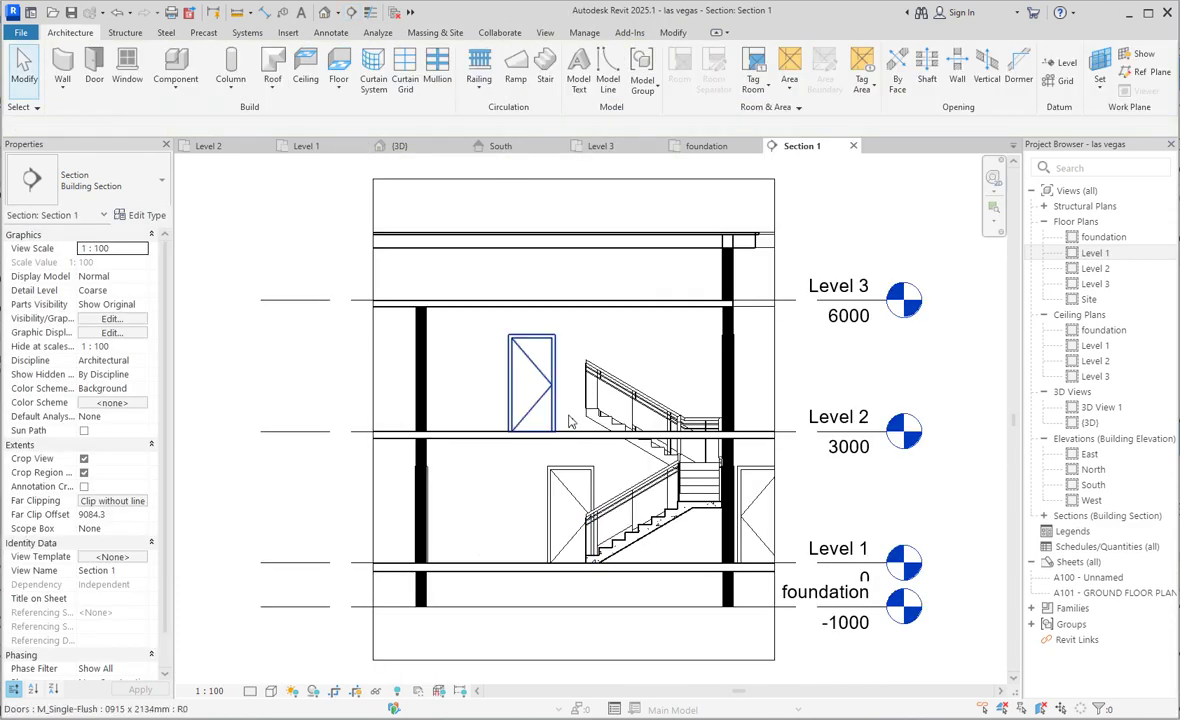
pyautogui.scroll(2, 596, 424)
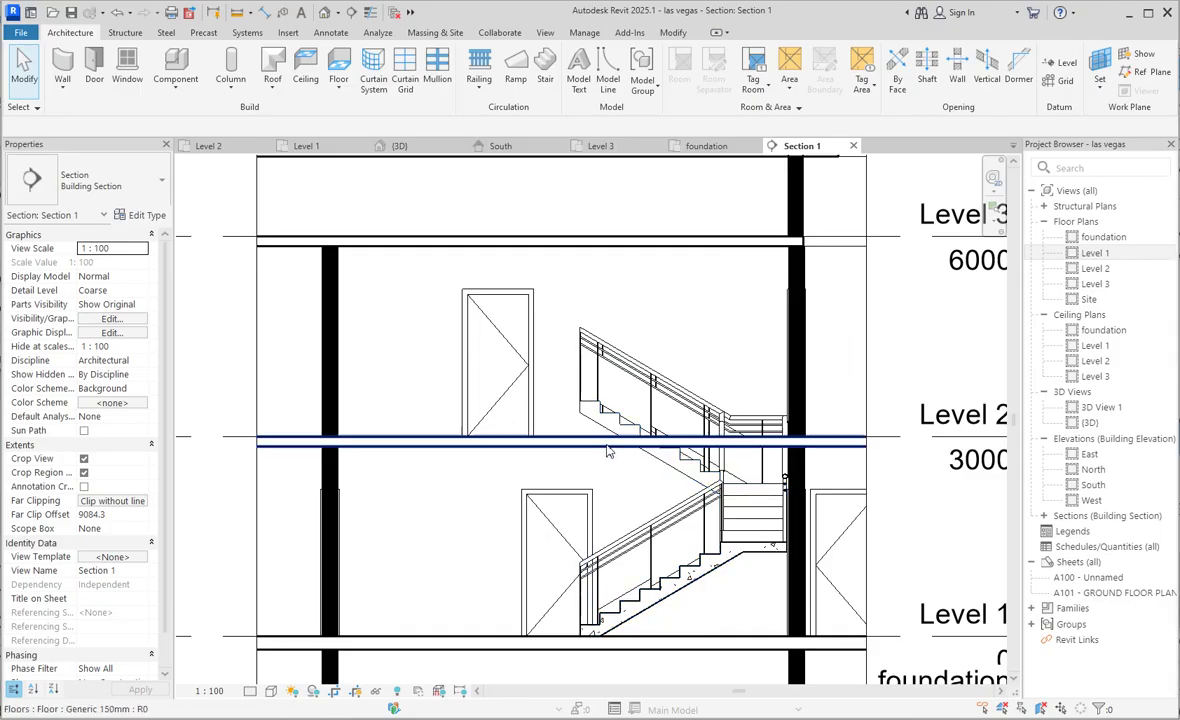
pyautogui.scroll(-3, 593, 474)
pyautogui.scroll(1, 600, 560)
pyautogui.scroll(1, 600, 560)
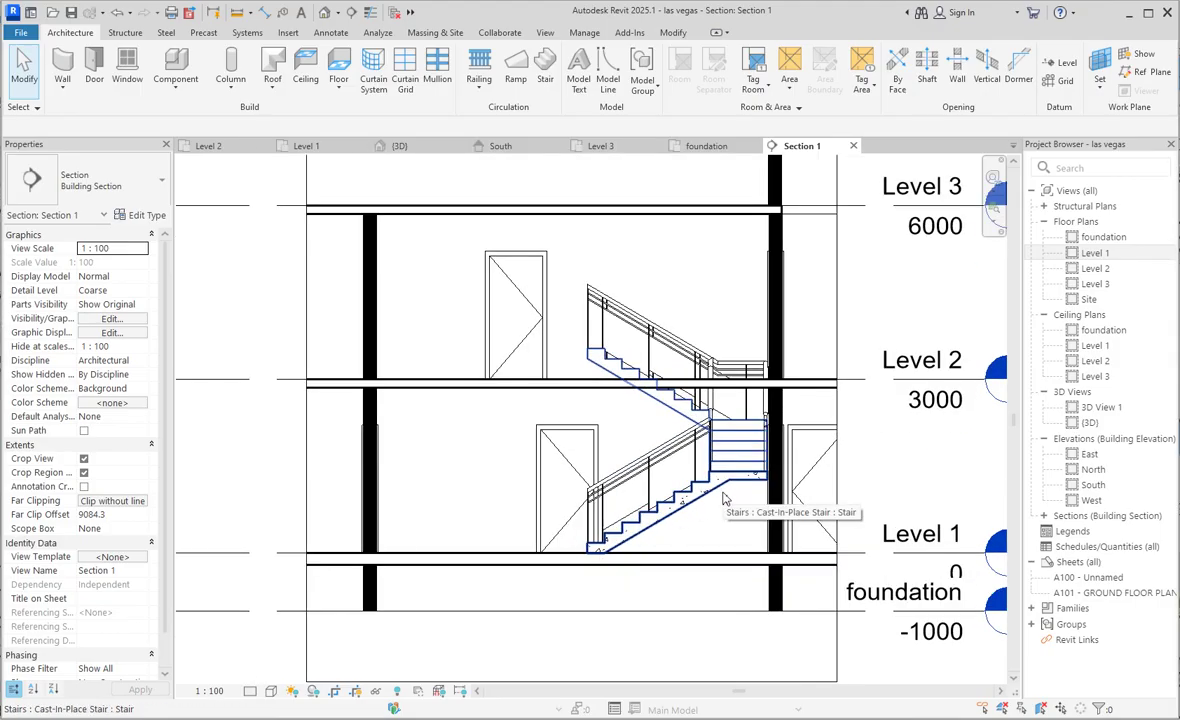
# Edit the monolithic stair and open its run sketch in the Level 1 floor plan
pyautogui.click(659, 400)
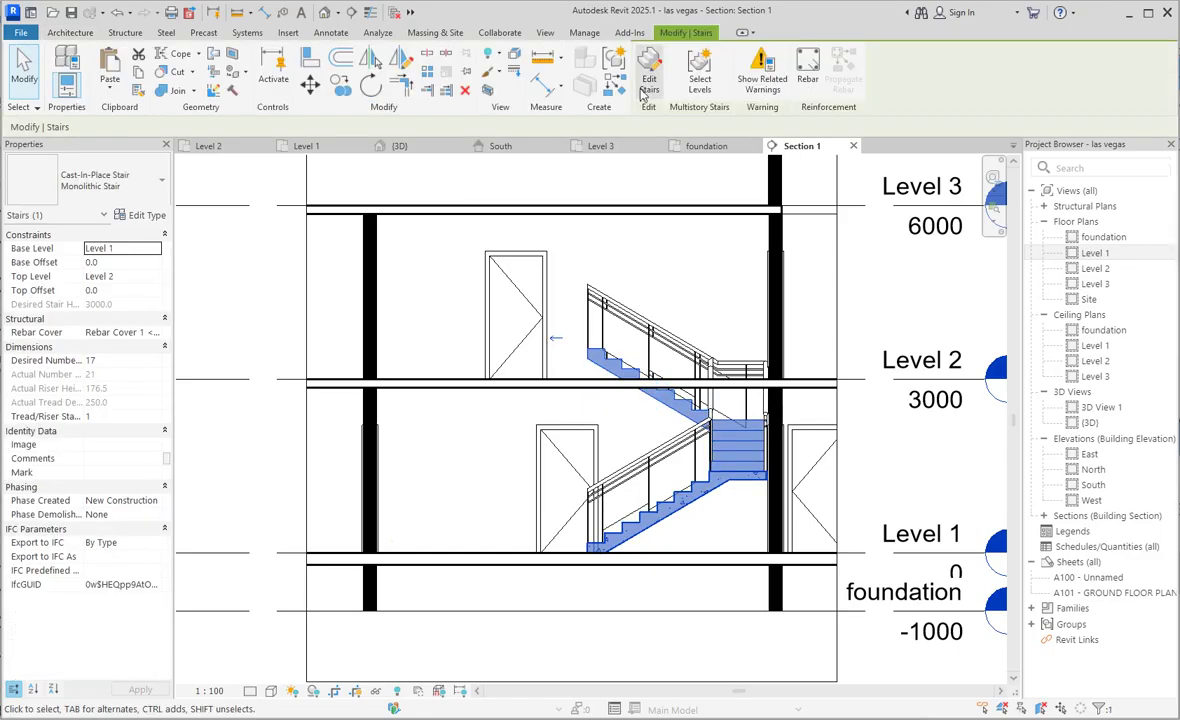
pyautogui.doubleClick(669, 522)
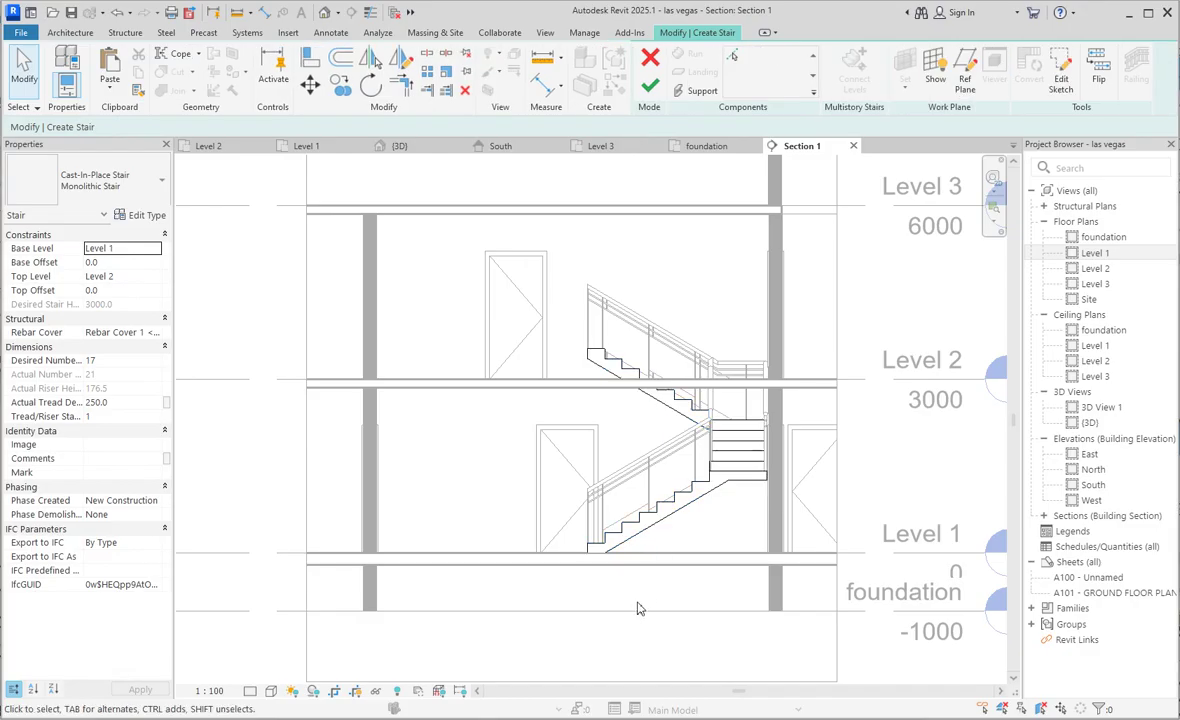
pyautogui.doubleClick(1094, 254)
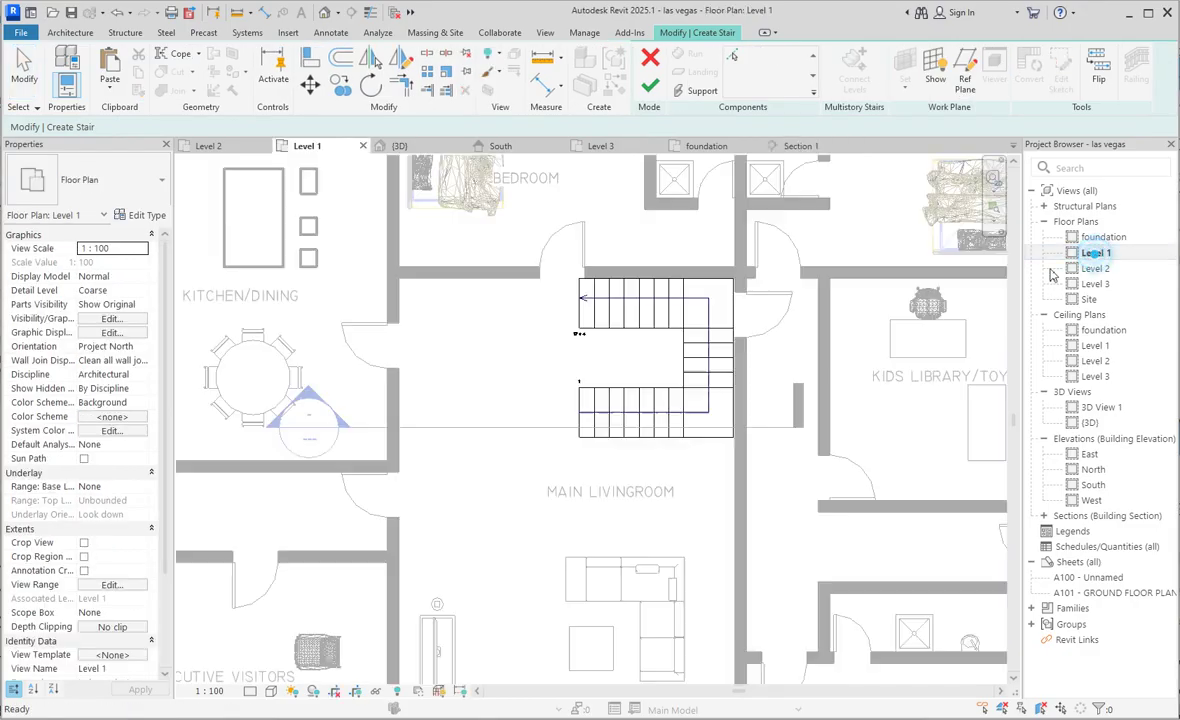
pyautogui.click(617, 321)
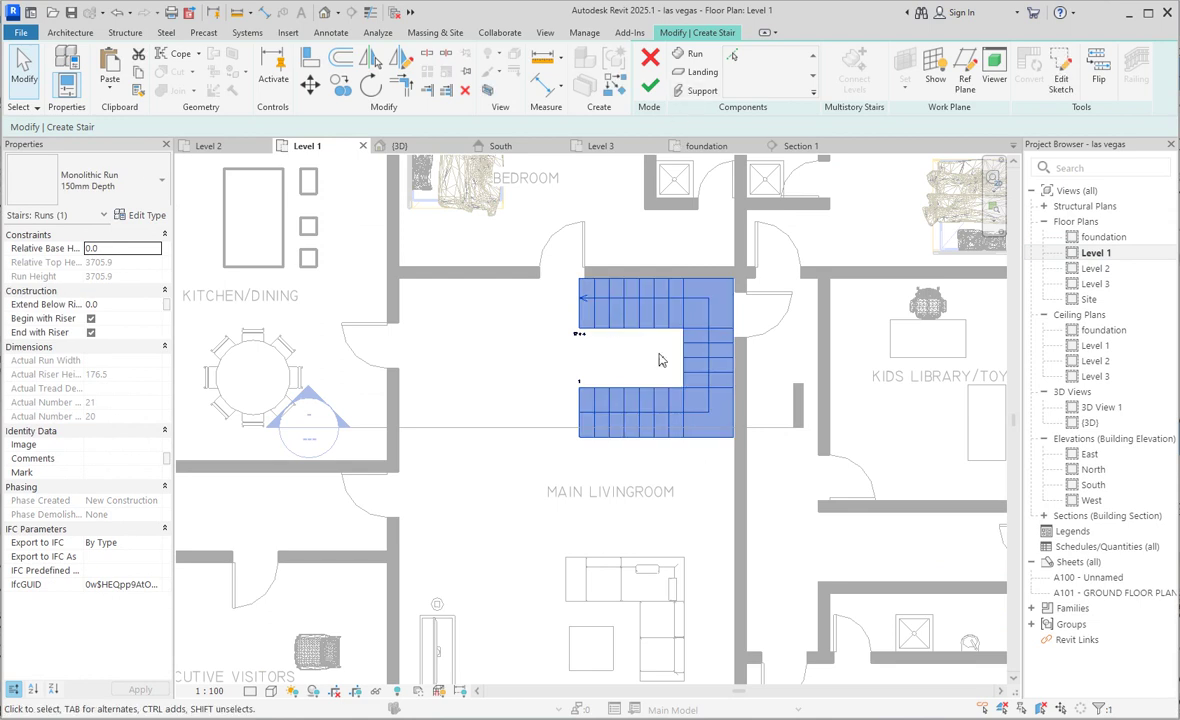
pyautogui.doubleClick(655, 316)
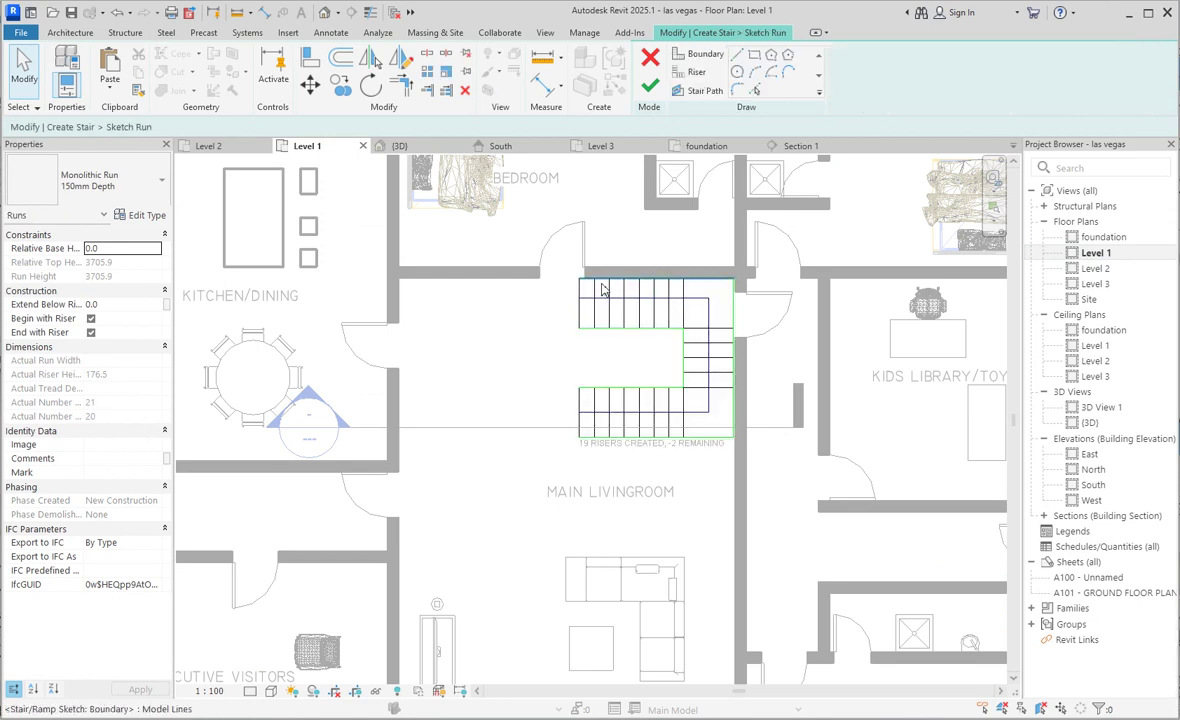
# Delete the last three risers at the upper flight's west end
pyautogui.scroll(2, 603, 288)
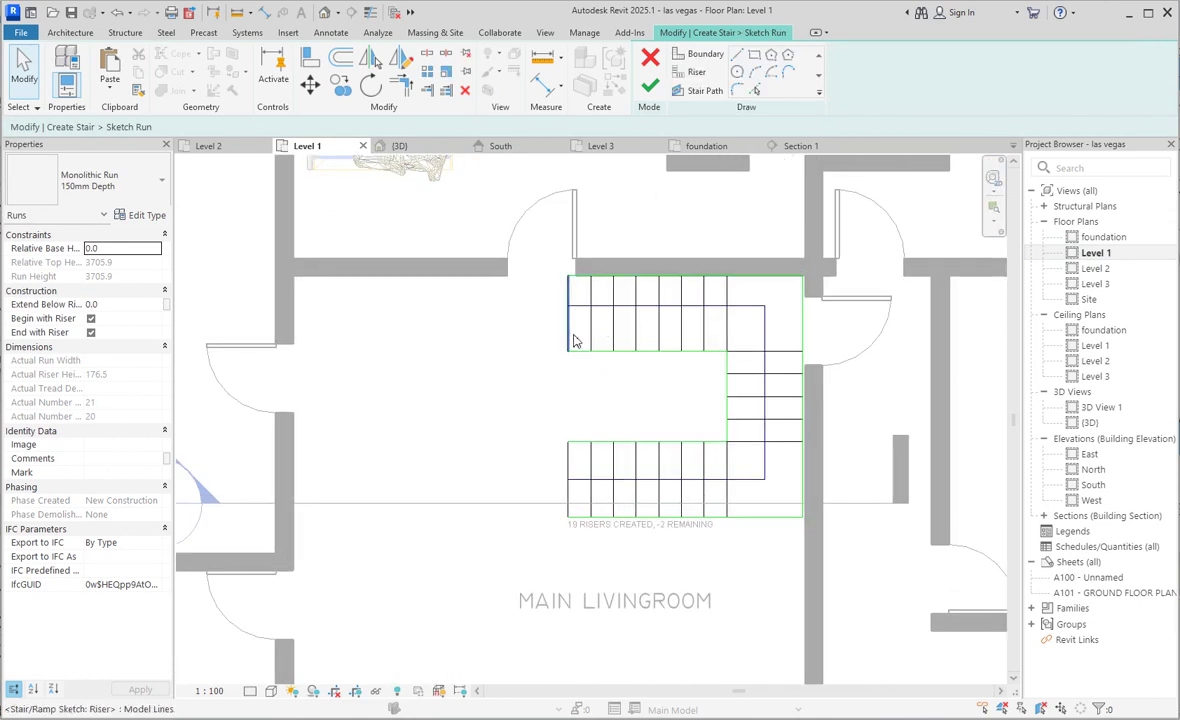
pyautogui.click(571, 339)
pyautogui.press('Delete')
pyautogui.click(593, 333)
pyautogui.press('Delete')
pyautogui.click(614, 333)
pyautogui.press('Delete')
# Trim the upper flight's two boundary lines back to its last riser, and finish the run sketch and the stair
pyautogui.click(442, 90)
pyautogui.click(638, 302)
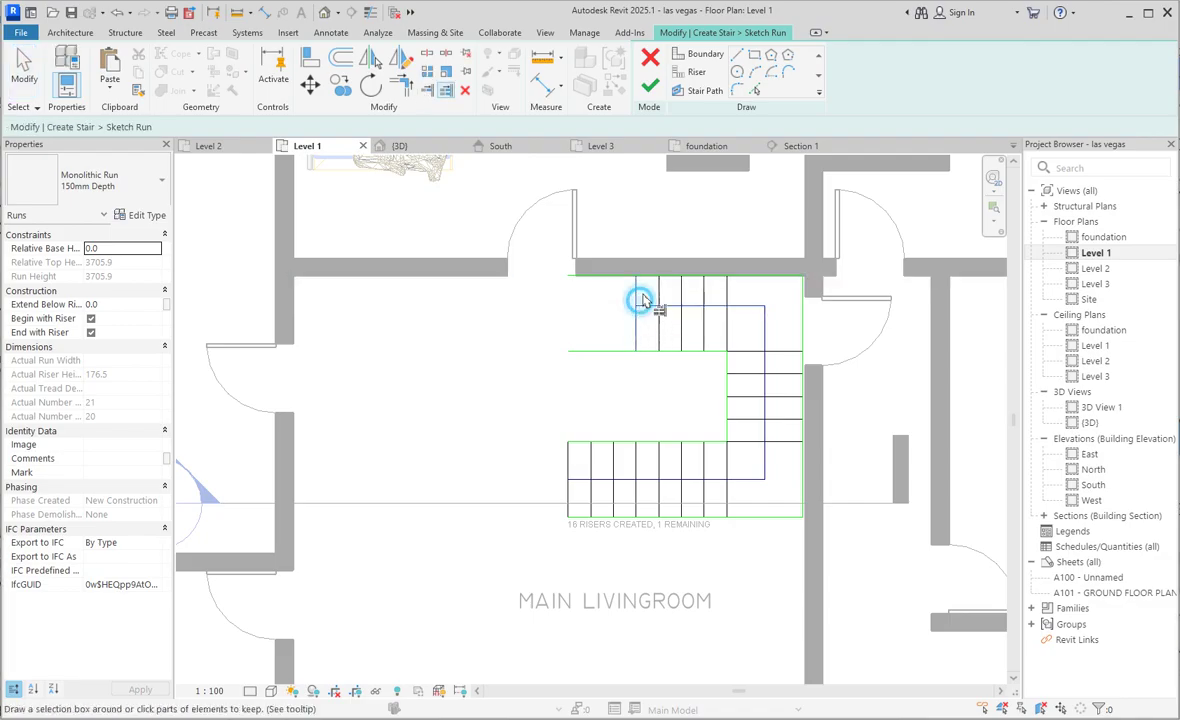
pyautogui.click(646, 277)
pyautogui.click(646, 351)
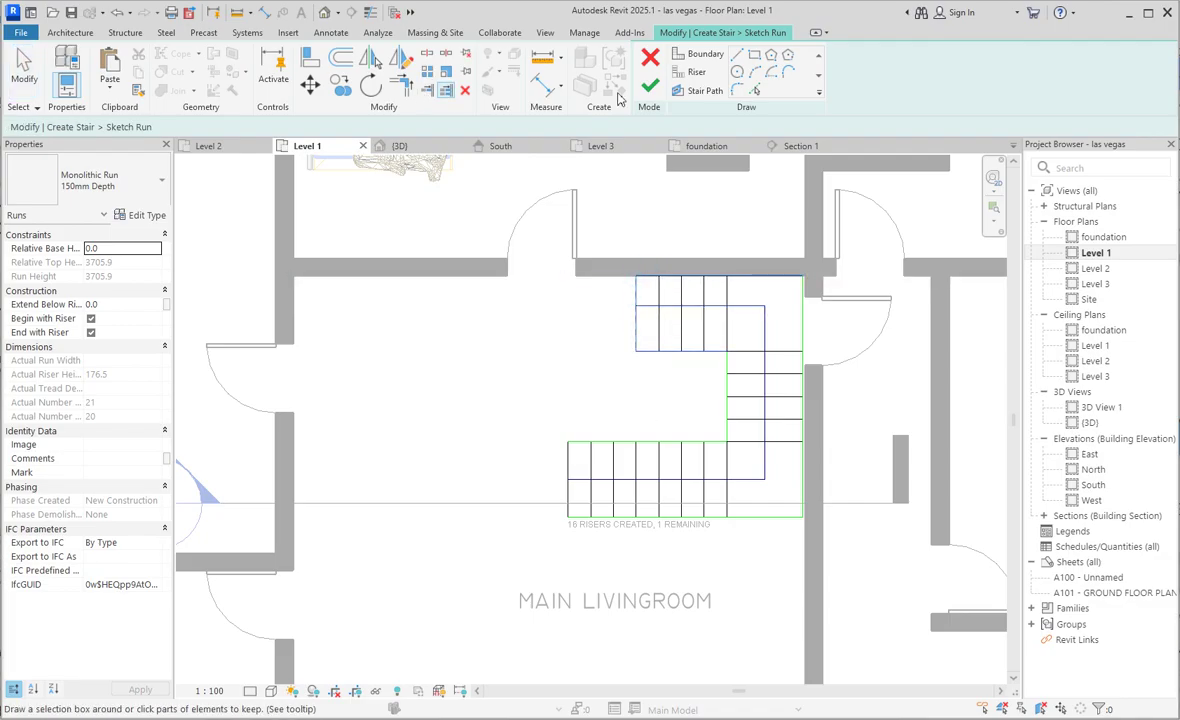
pyautogui.click(650, 86)
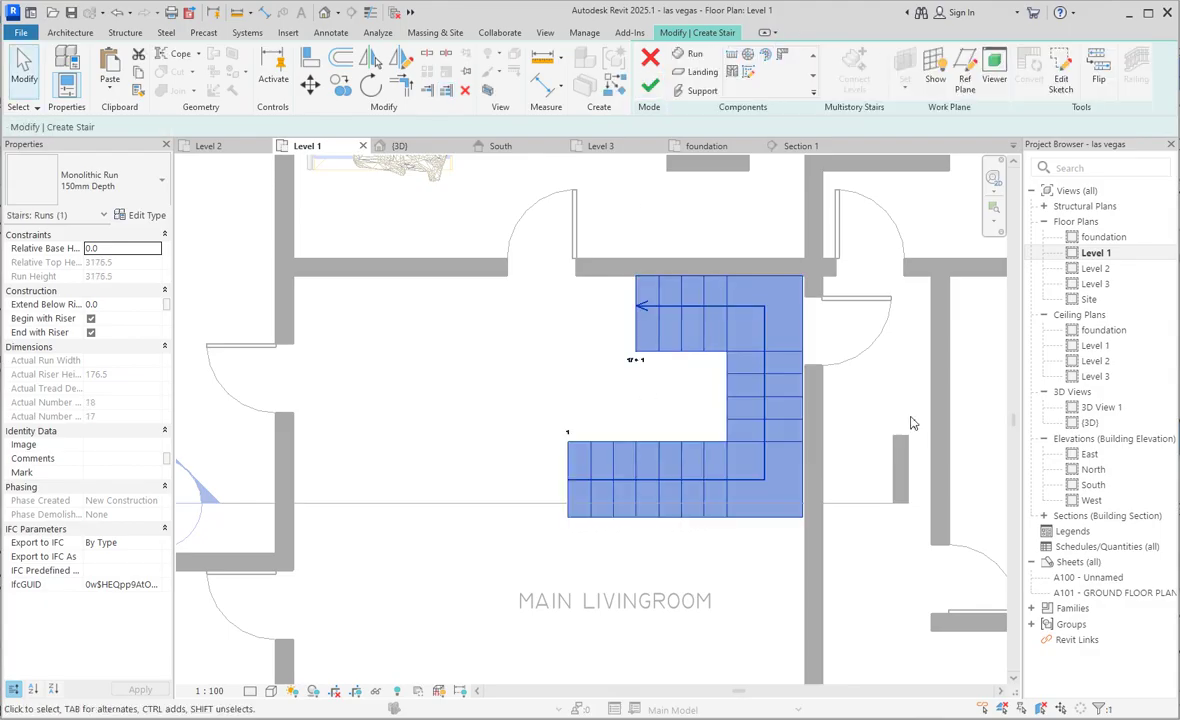
pyautogui.click(648, 88)
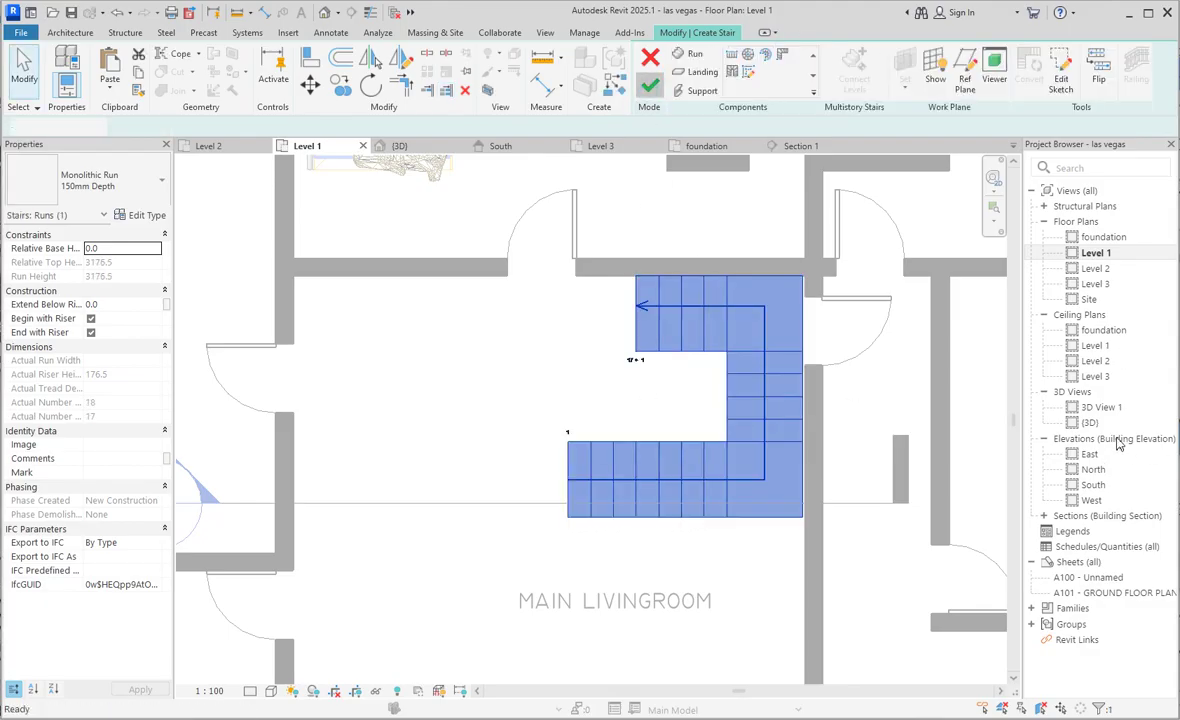
# Open the Section 1 view and check the shortened upper flight against Level 2
pyautogui.click(1043, 517)
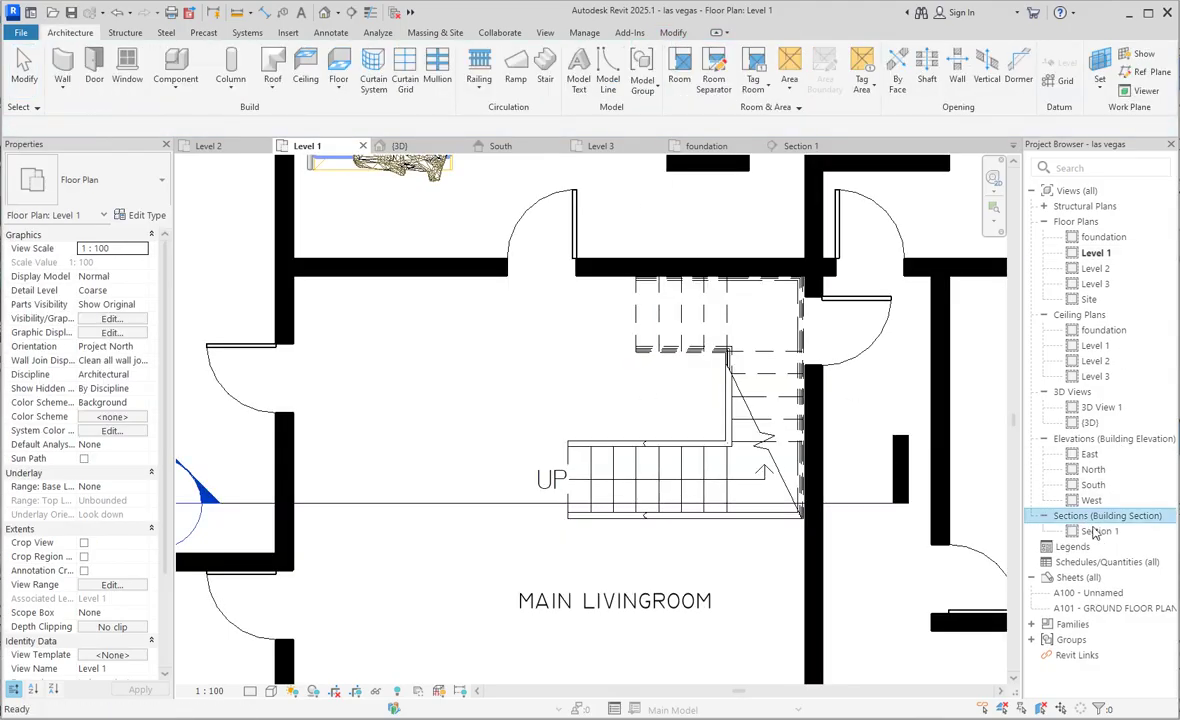
pyautogui.doubleClick(1030, 530)
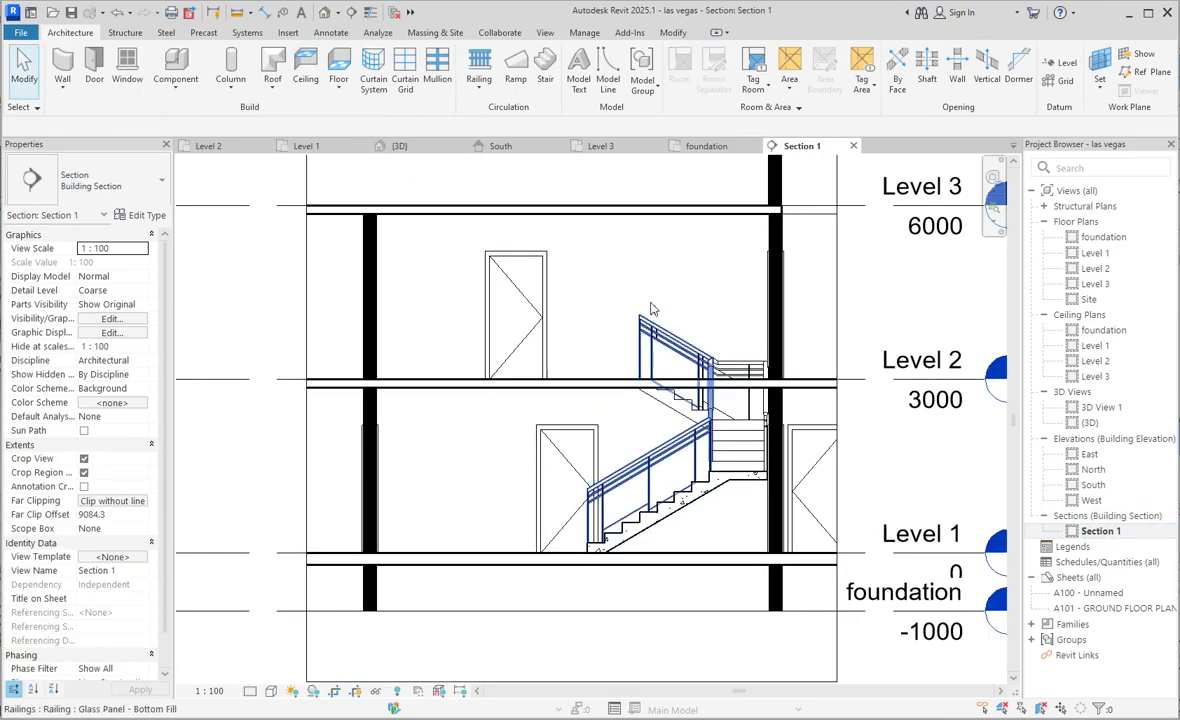
pyautogui.scroll(-2, 692, 445)
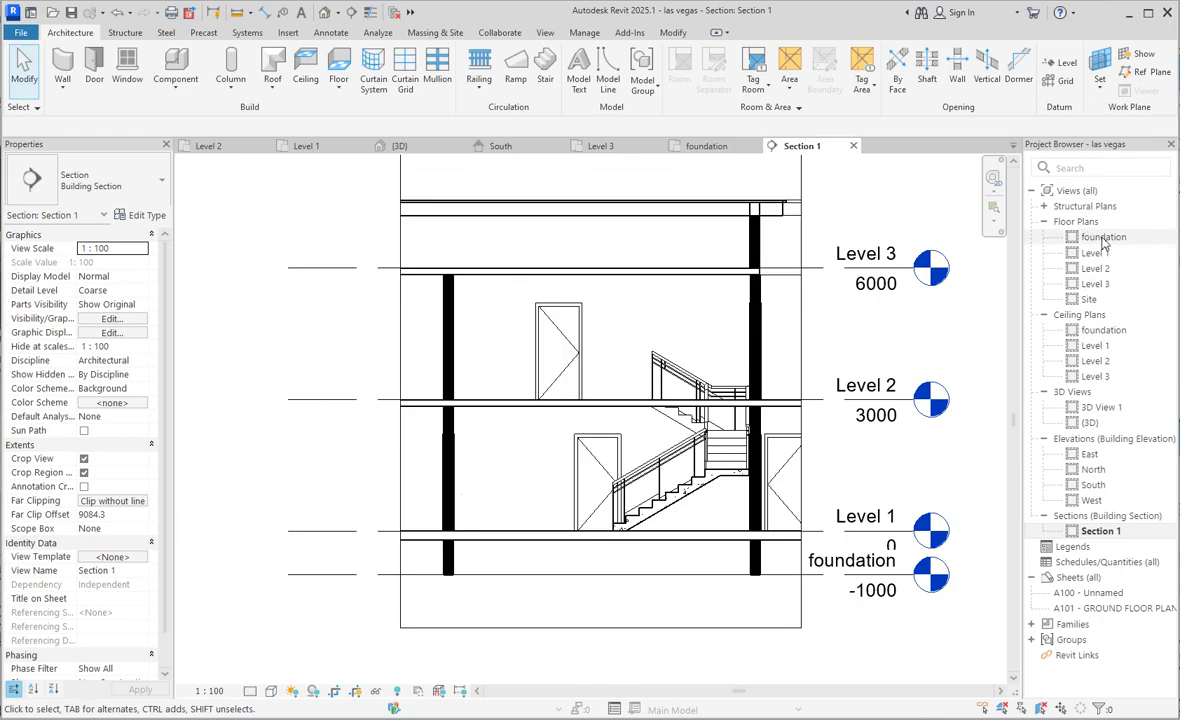
# Flip the hand of the bedroom door in the living room's north wall beside the stair on the Level 1 plan
pyautogui.click(1097, 253)
pyautogui.doubleClick(1100, 255)
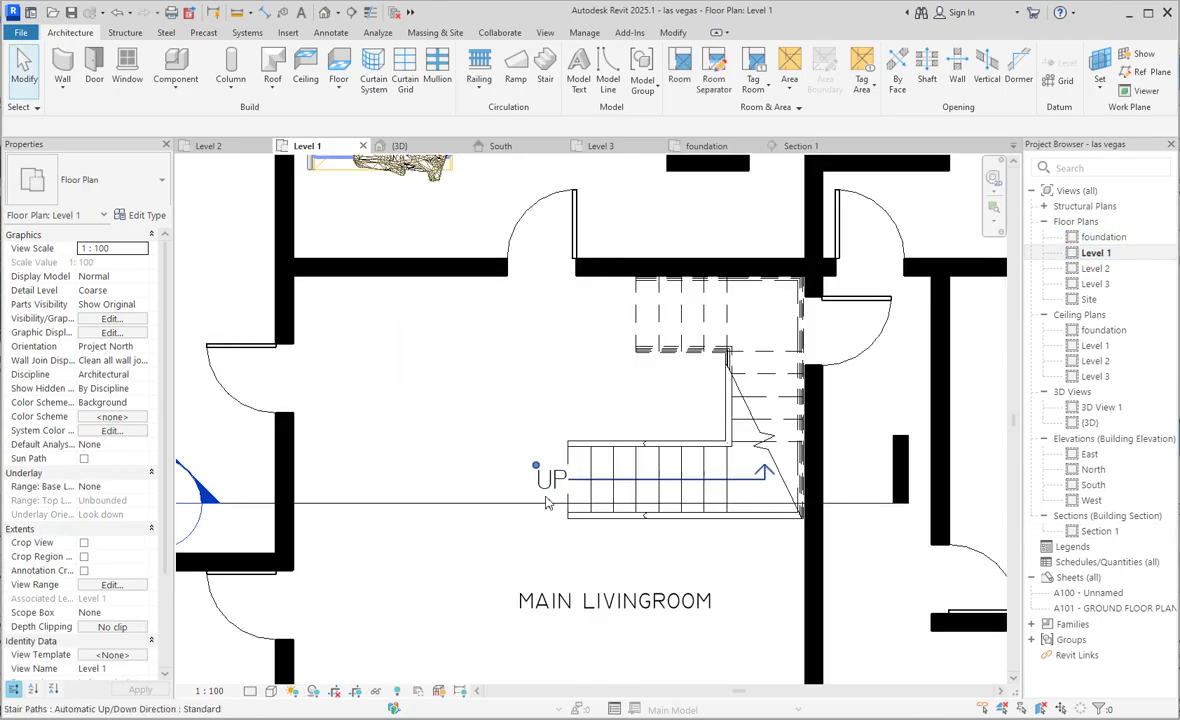
pyautogui.click(575, 236)
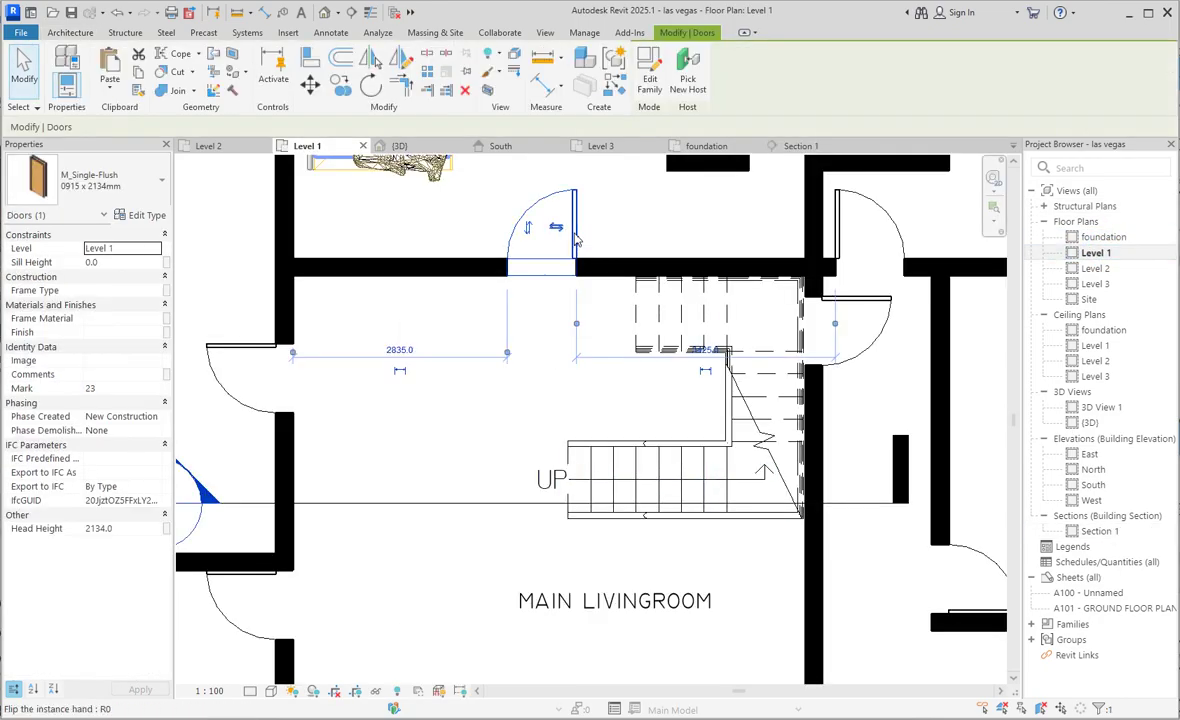
pyautogui.click(555, 227)
pyautogui.click(447, 237)
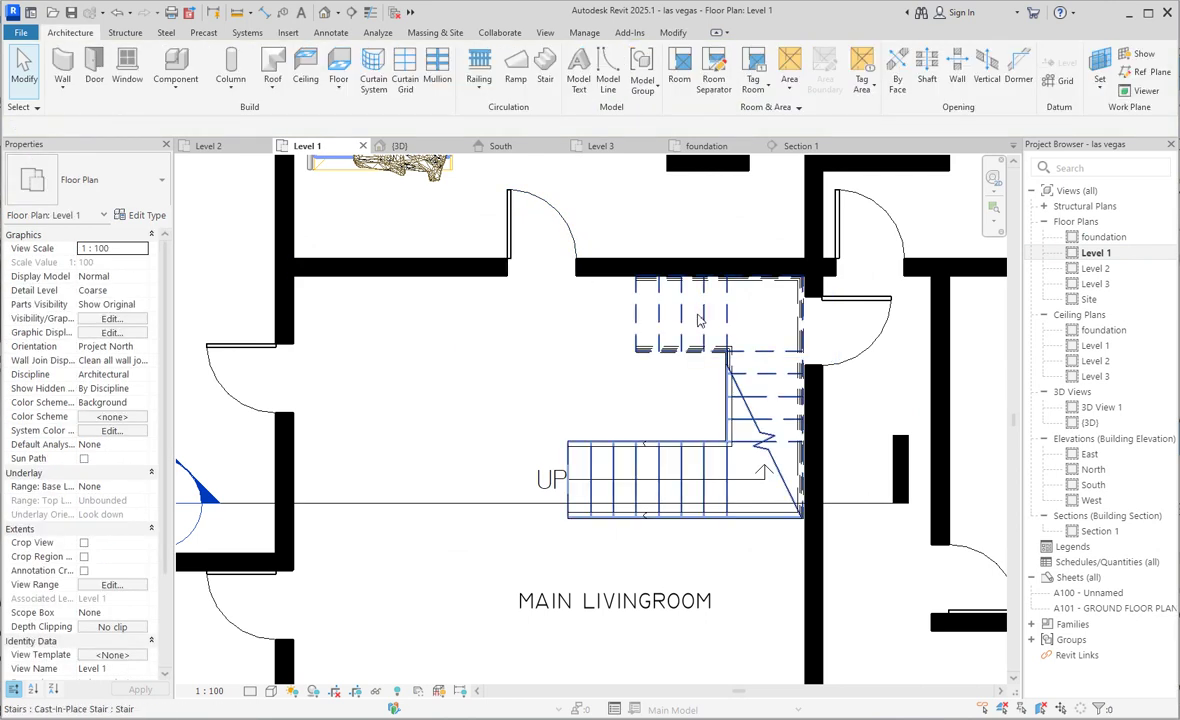
pyautogui.scroll(-1, 691, 332)
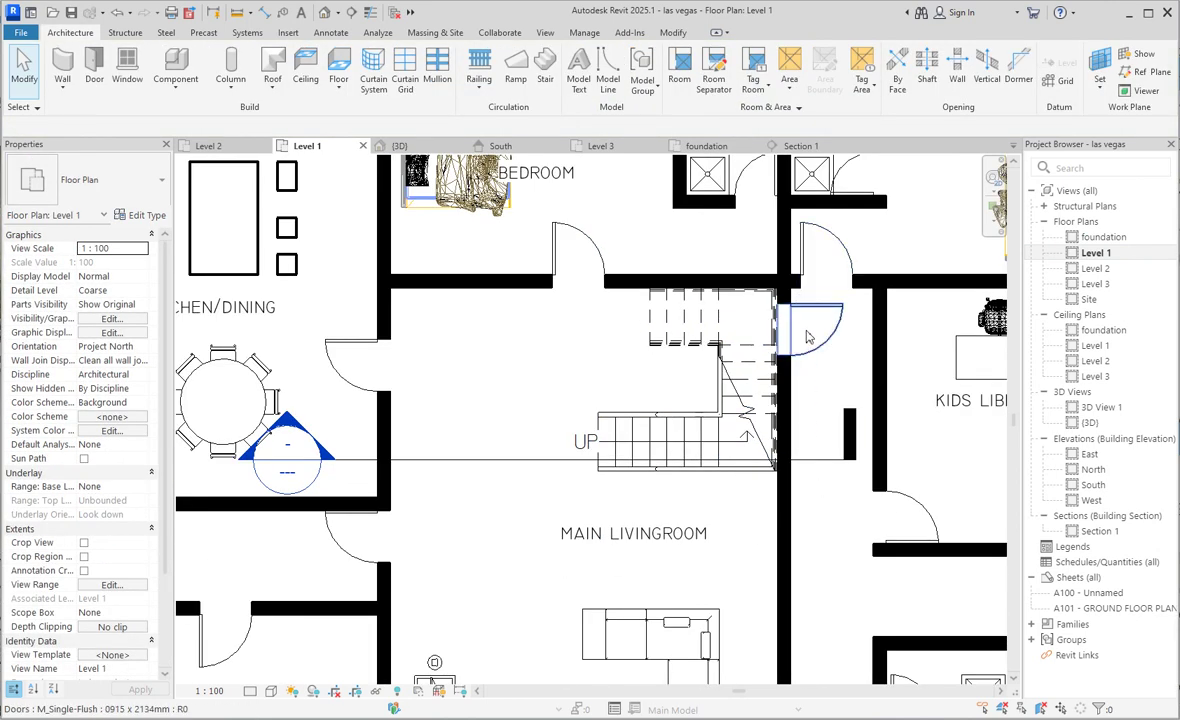
# Move the single-flush door in the living room's east wall from beside the stair to just south of it
pyautogui.scroll(-1, 808, 340)
pyautogui.scroll(-1, 806, 372)
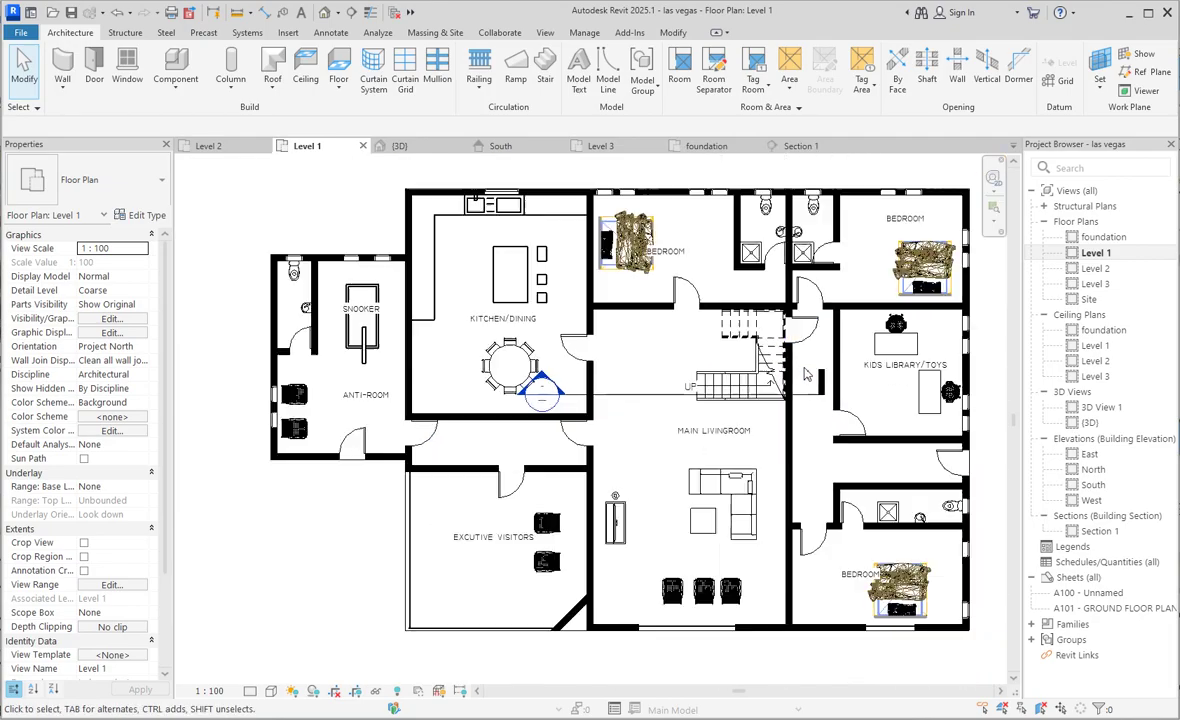
pyautogui.scroll(1, 806, 364)
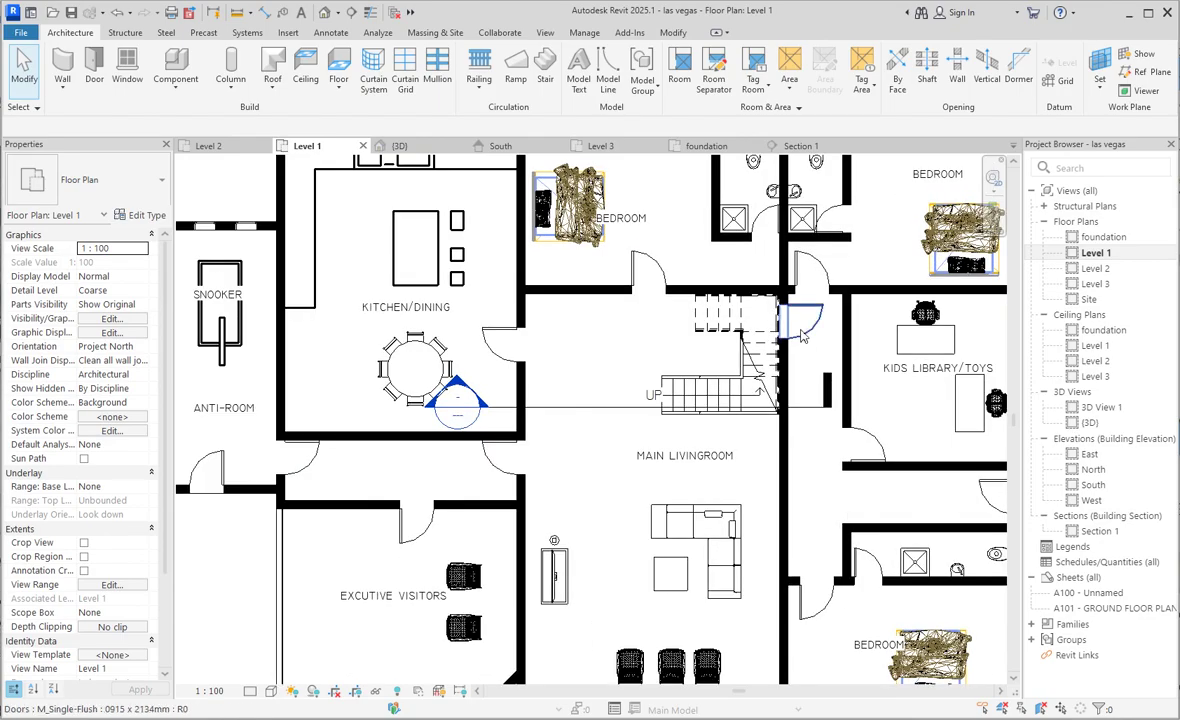
pyautogui.click(804, 322)
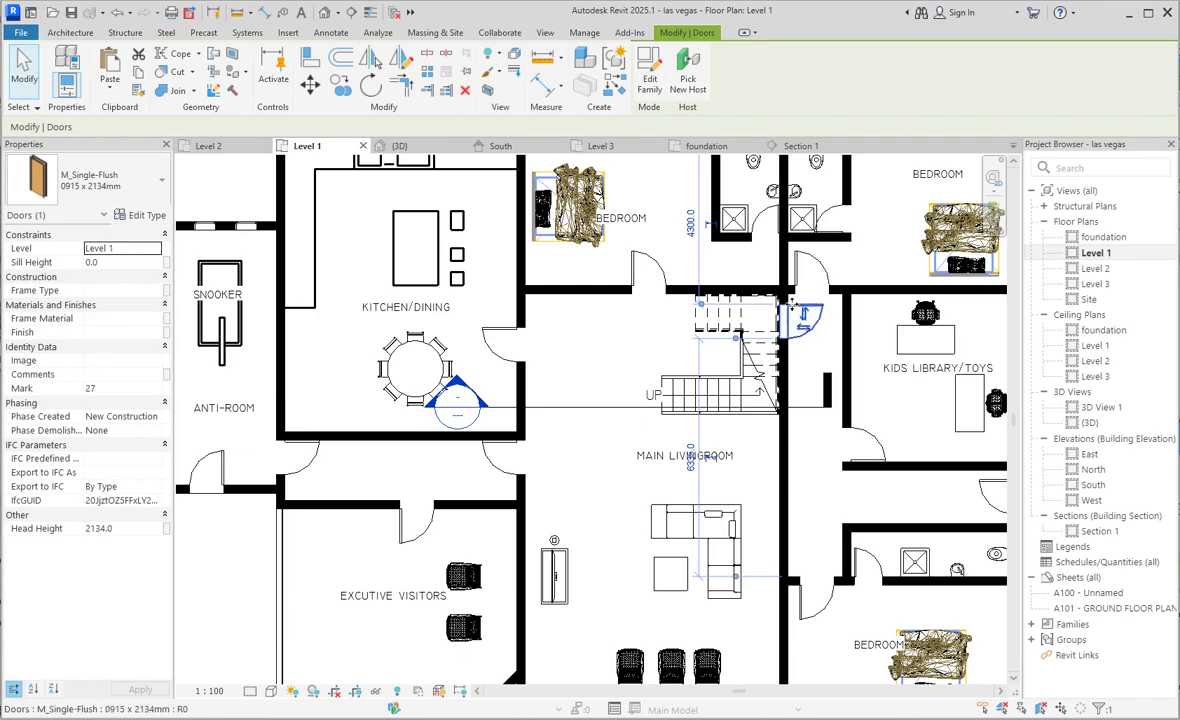
pyautogui.moveTo(797, 308); pyautogui.dragTo(798, 445)
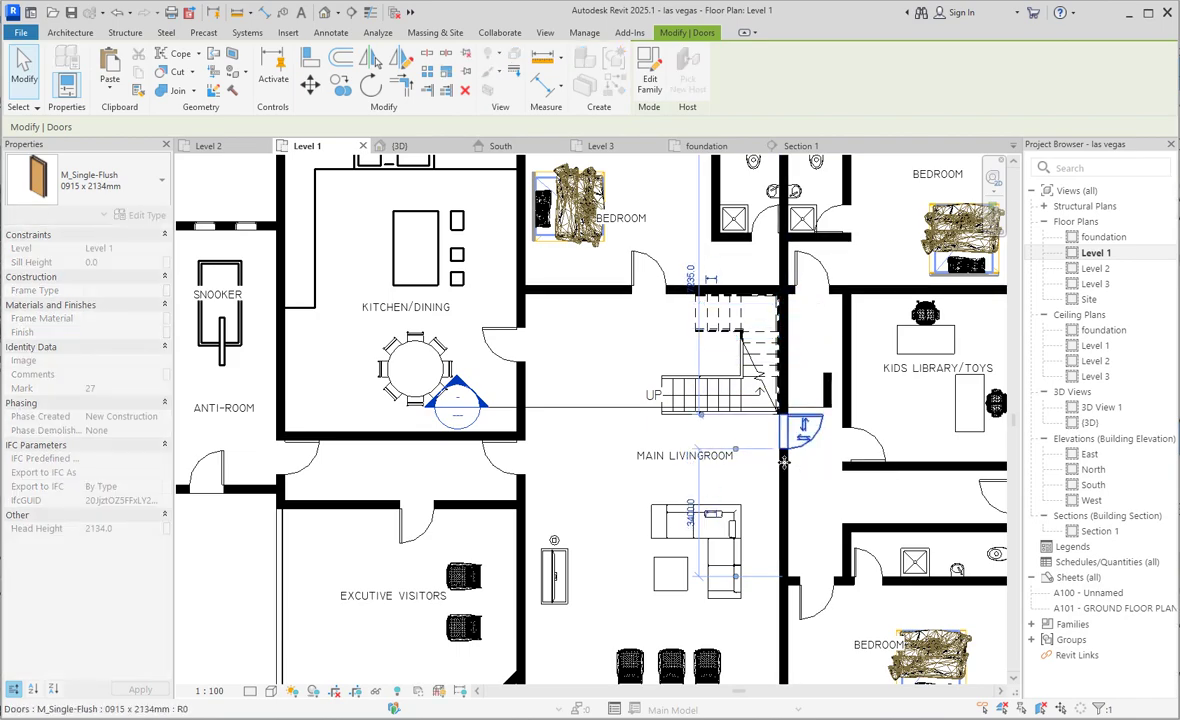
pyautogui.click(756, 482)
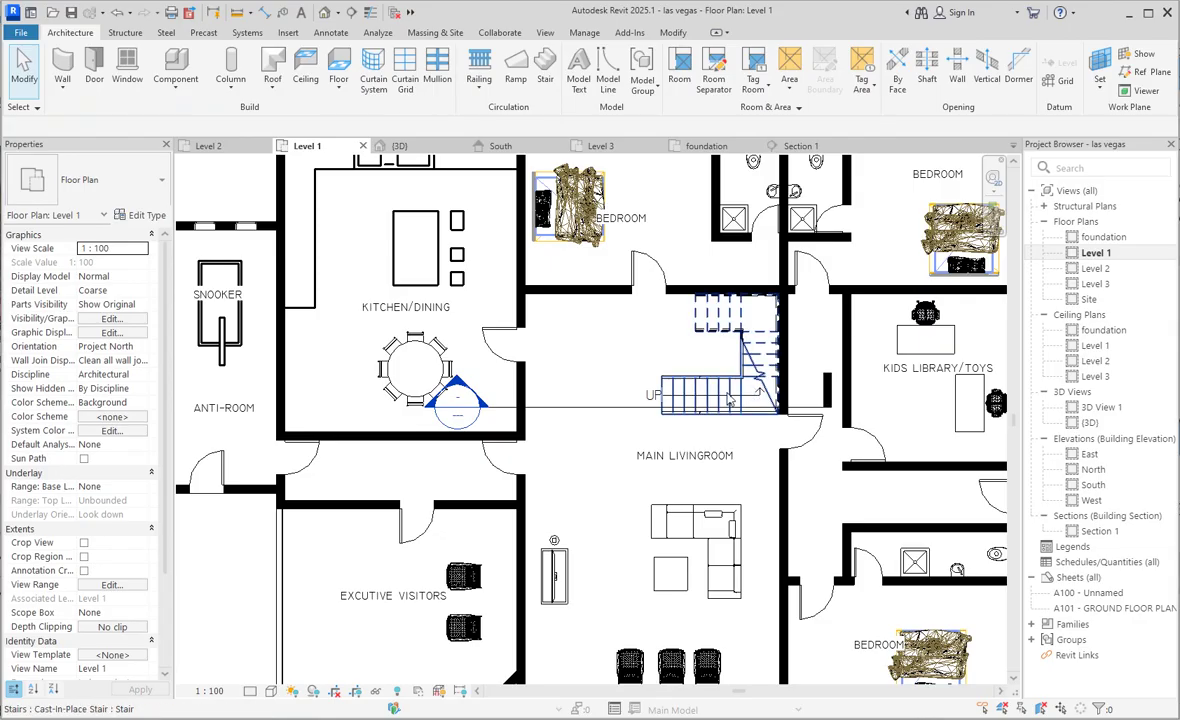
# Create a north–south building section through the living room just west of the stair, facing the stair, and open its view
pyautogui.click(718, 330)
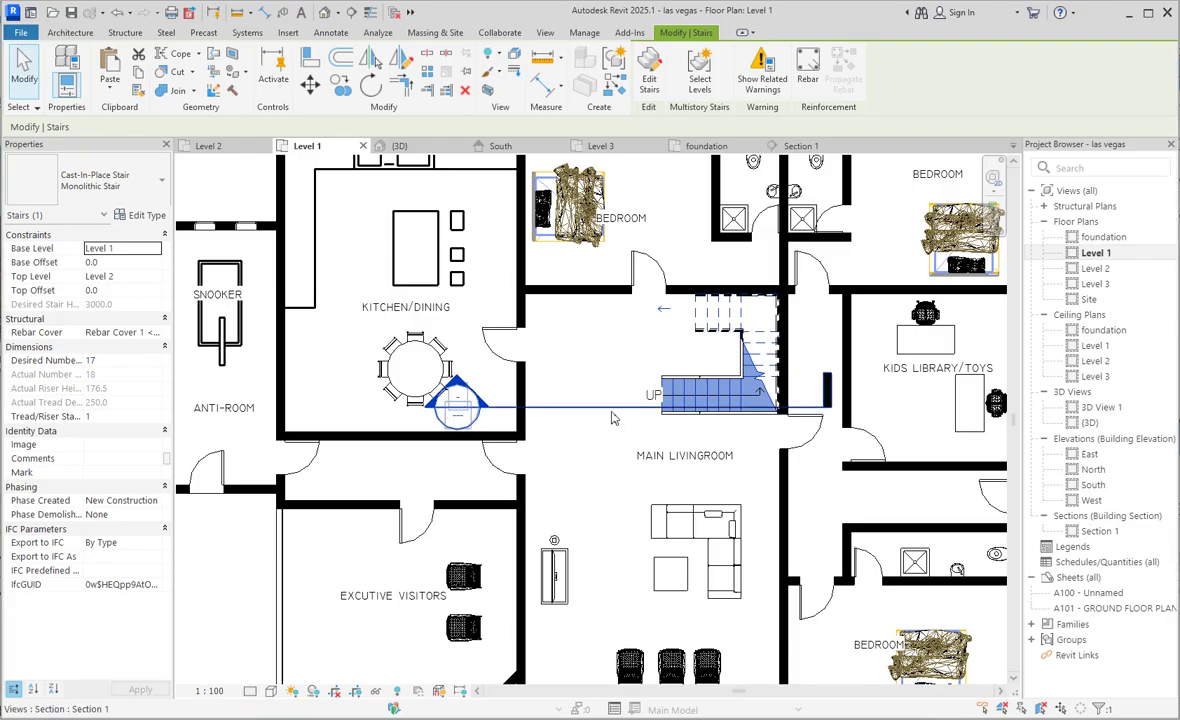
pyautogui.click(566, 403)
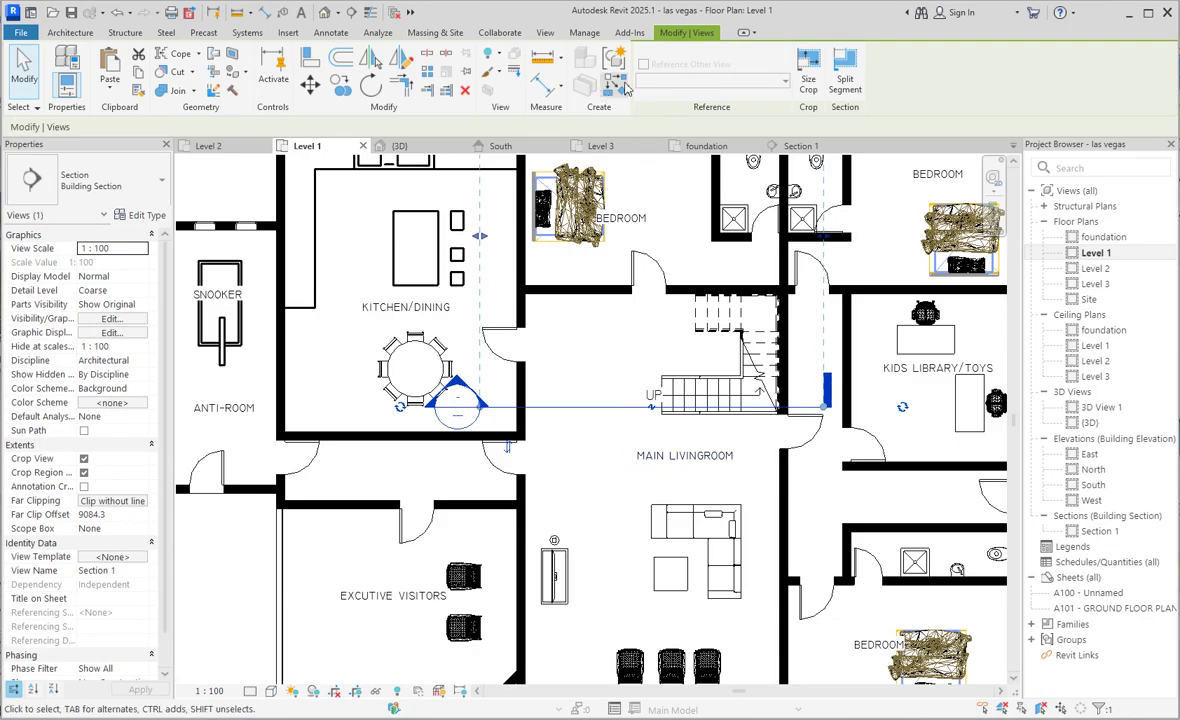
pyautogui.click(620, 88)
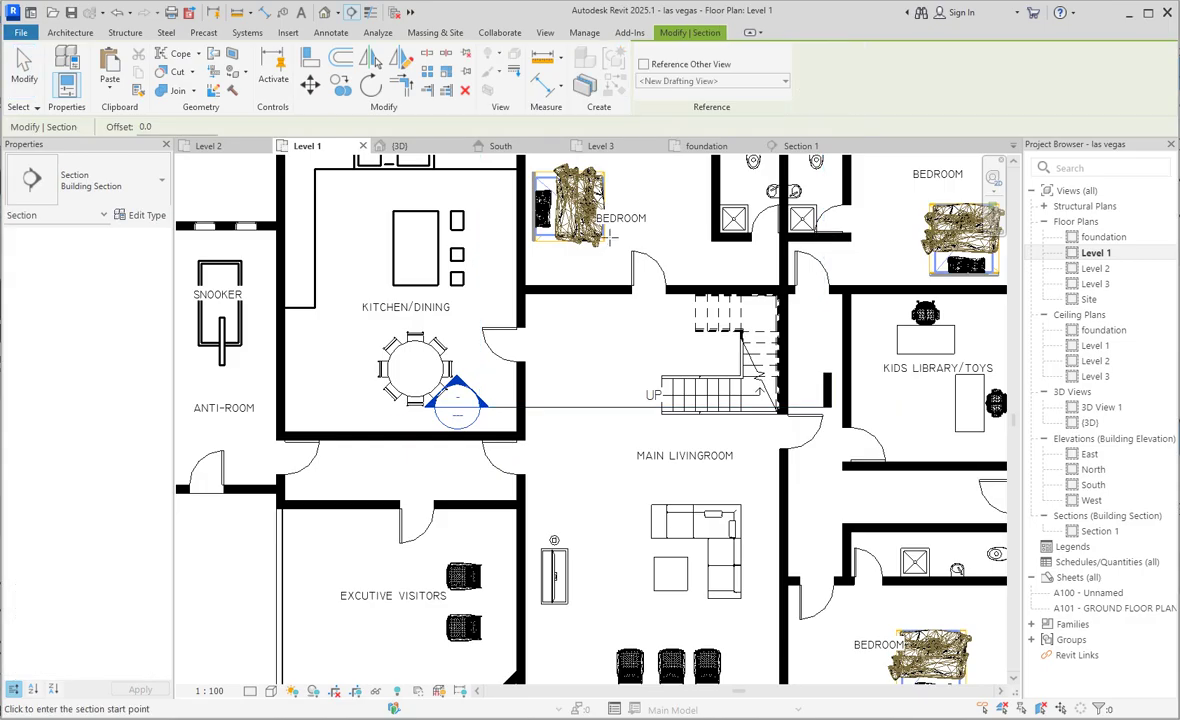
pyautogui.click(610, 237)
pyautogui.click(609, 483)
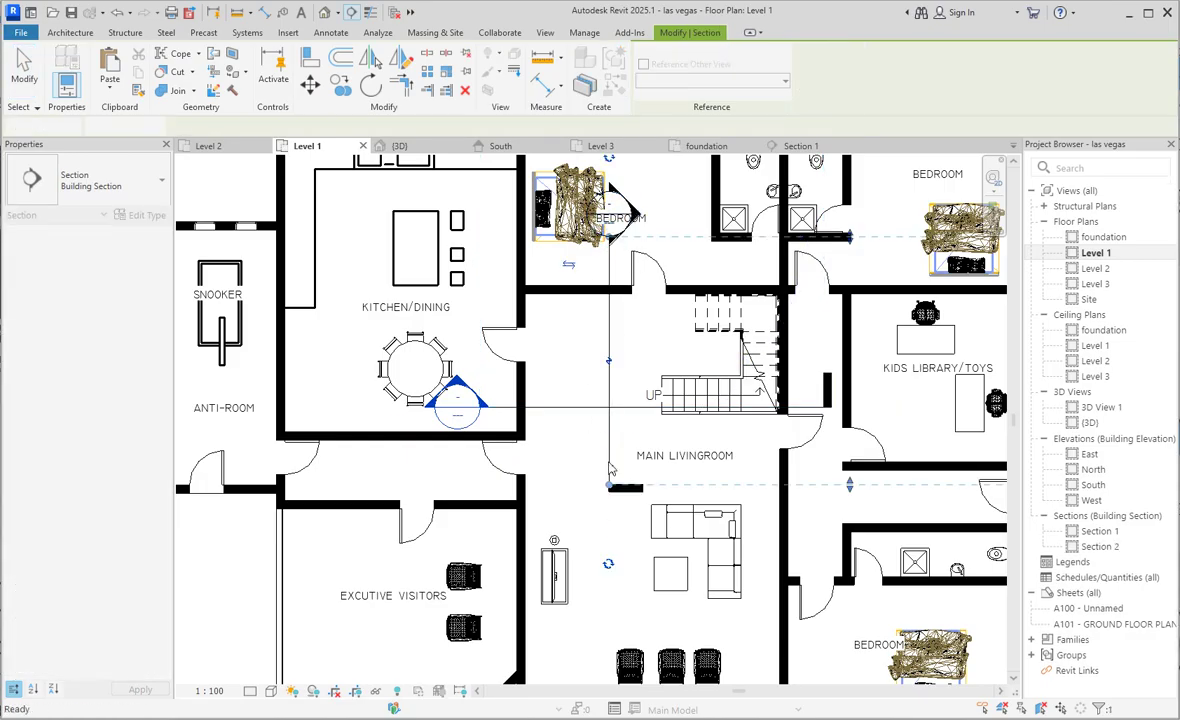
pyautogui.rightClick(610, 455)
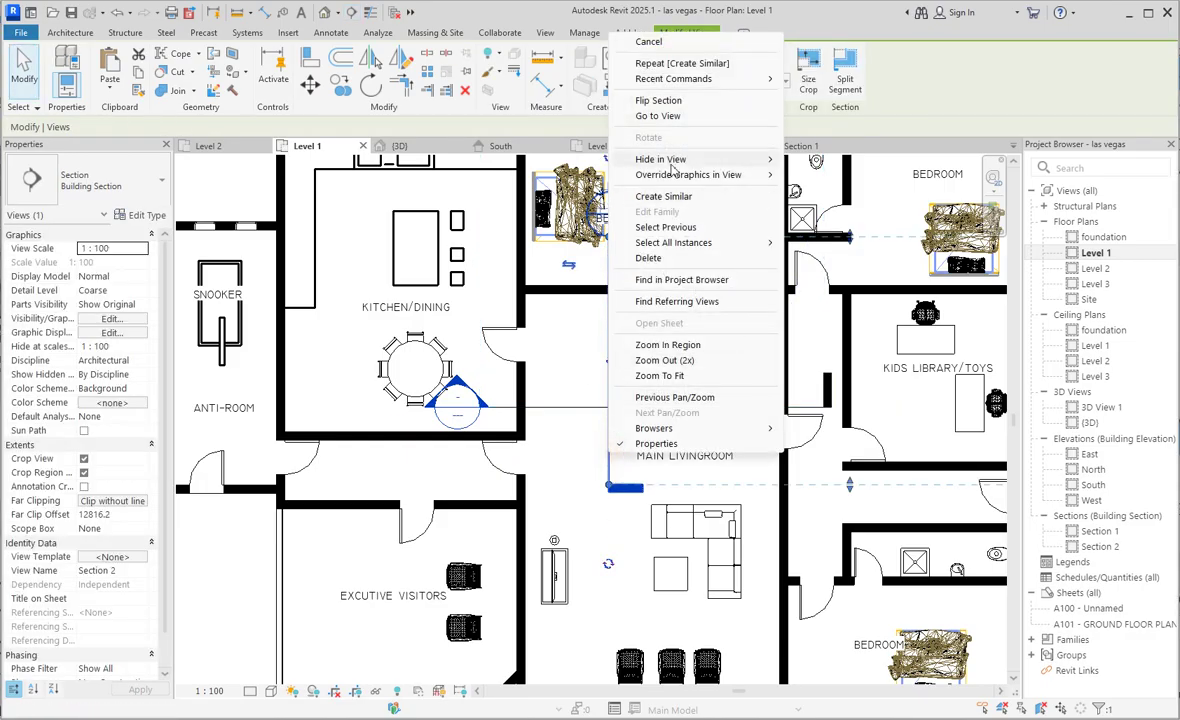
pyautogui.click(672, 116)
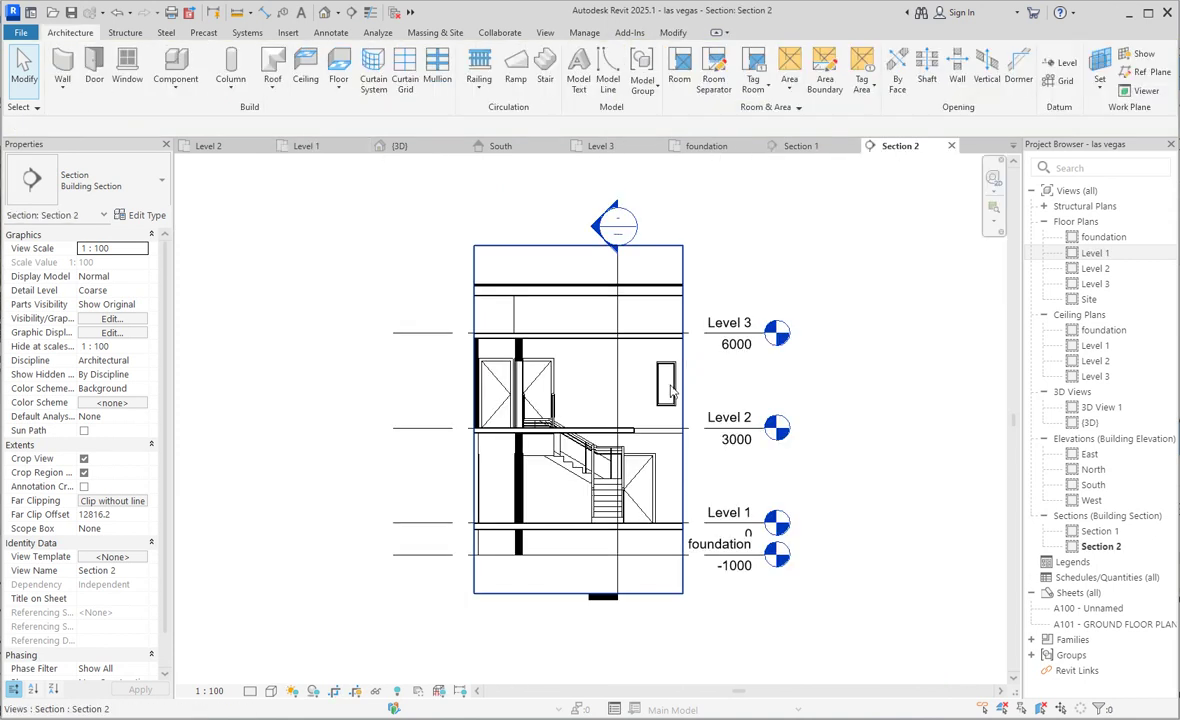
pyautogui.scroll(2, 543, 441)
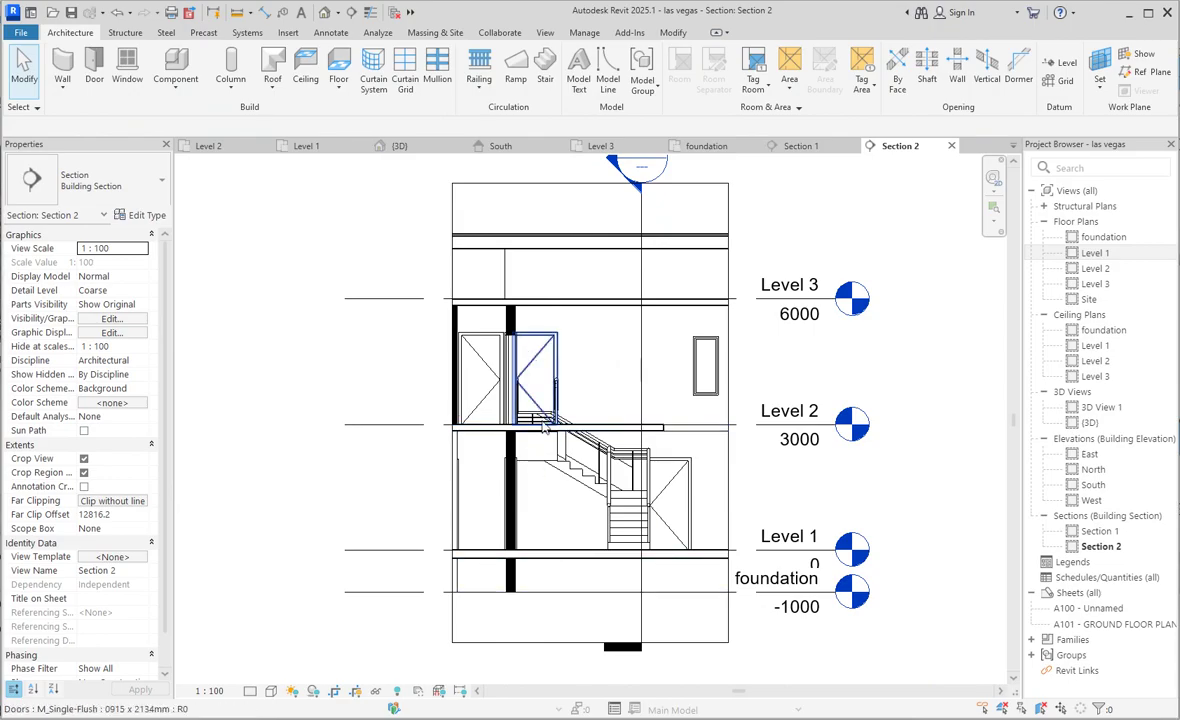
# Flip the stair's up direction on the Level 1 plan so it climbs from the flight along the north wall
pyautogui.click(628, 530)
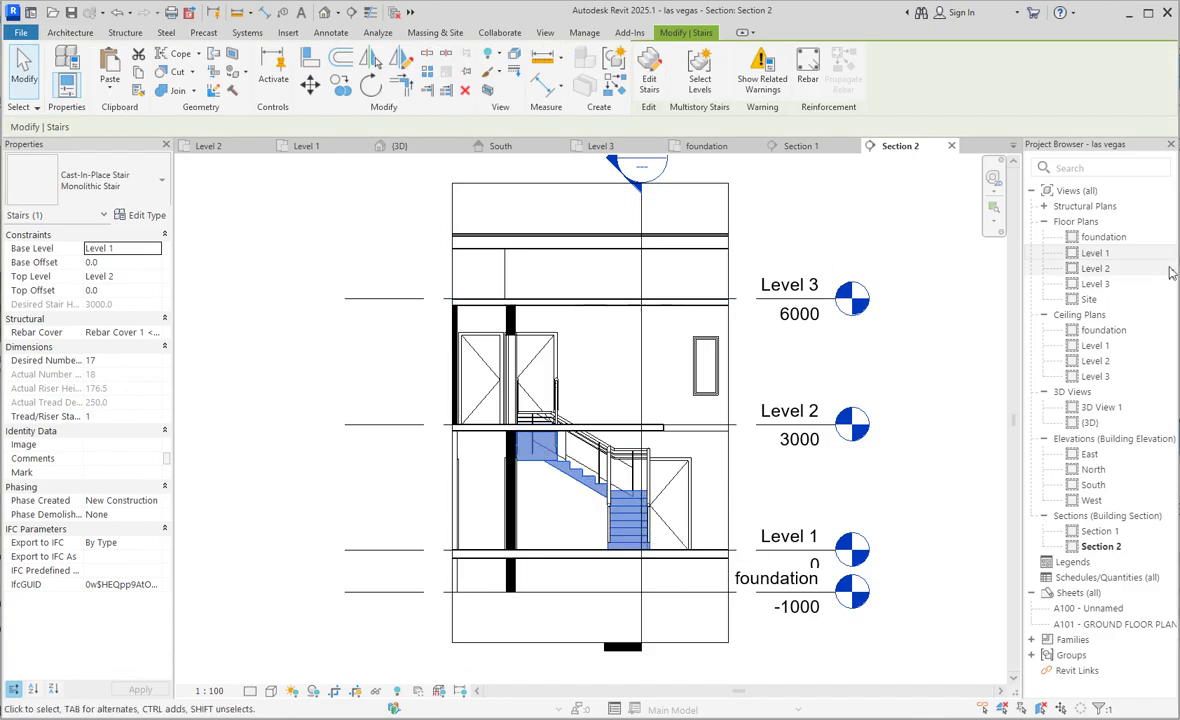
pyautogui.doubleClick(1108, 252)
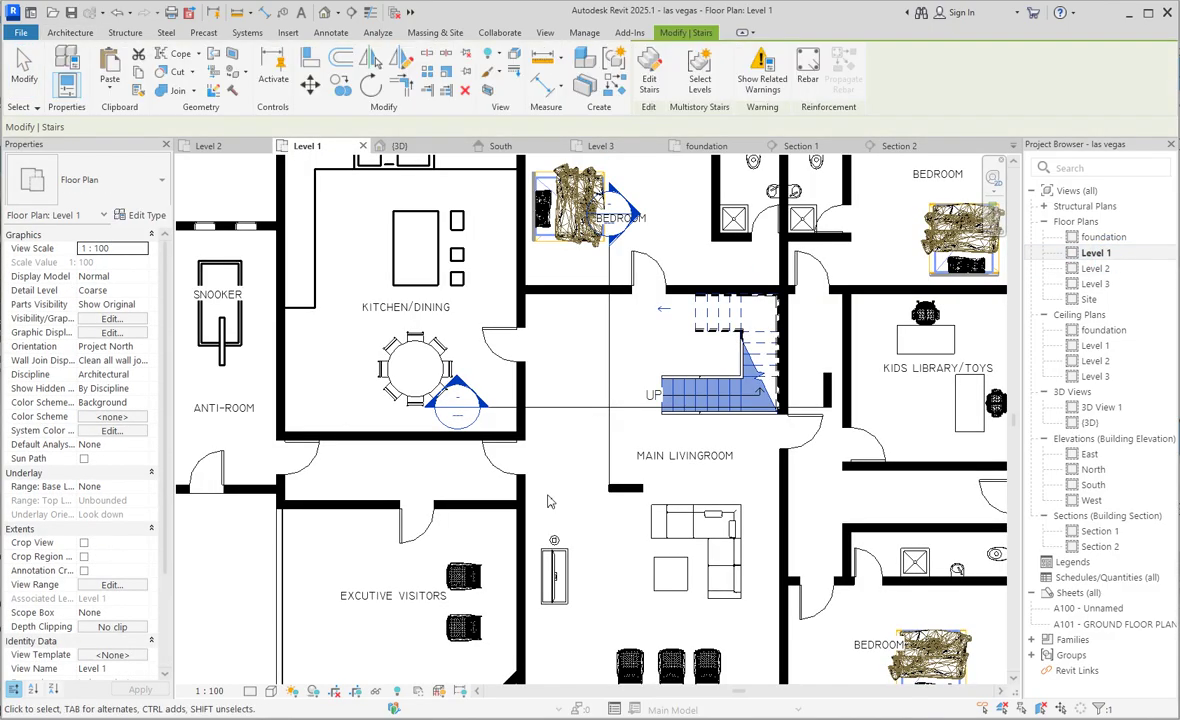
pyautogui.click(664, 310)
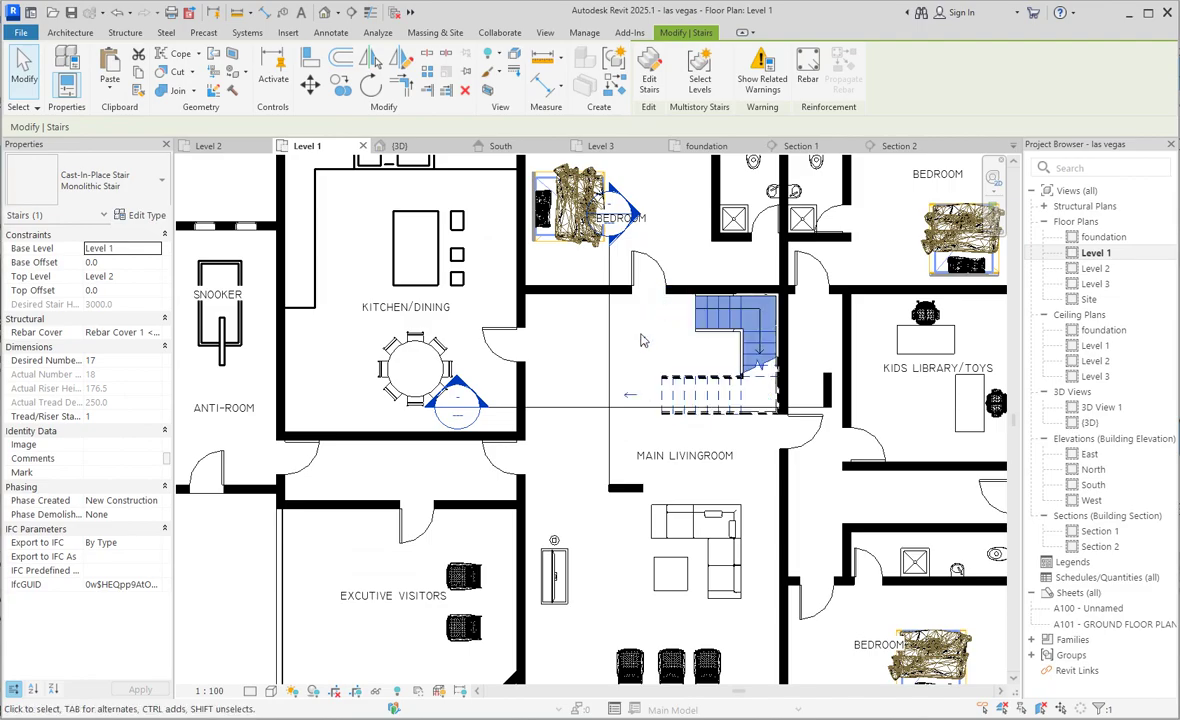
pyautogui.click(640, 337)
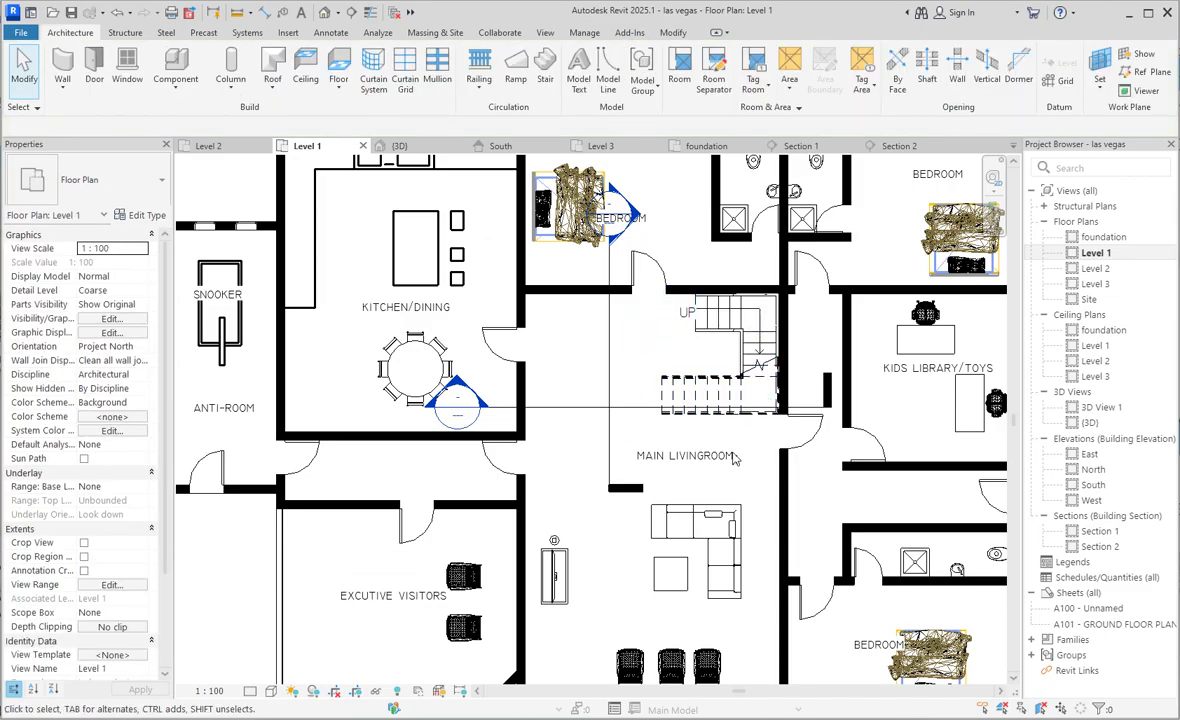
# Open the Section 2 view and check the flipped stair against the Level 2 floor slab
pyautogui.doubleClick(1104, 550)
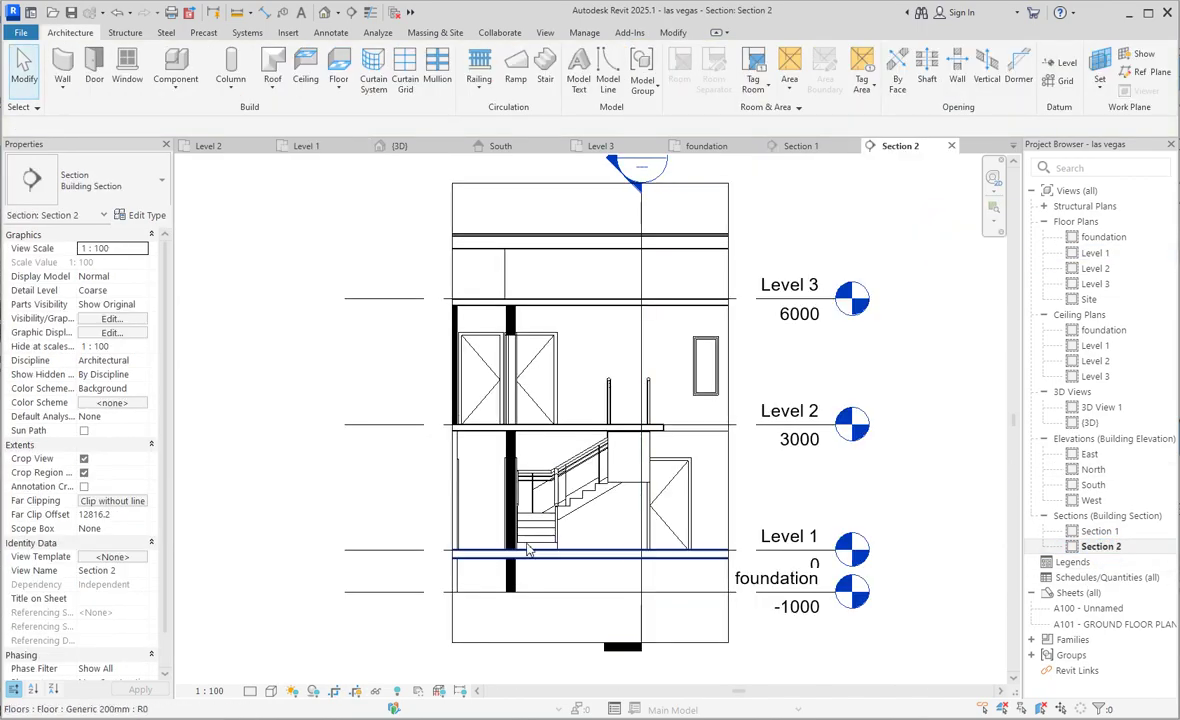
pyautogui.scroll(5, 617, 443)
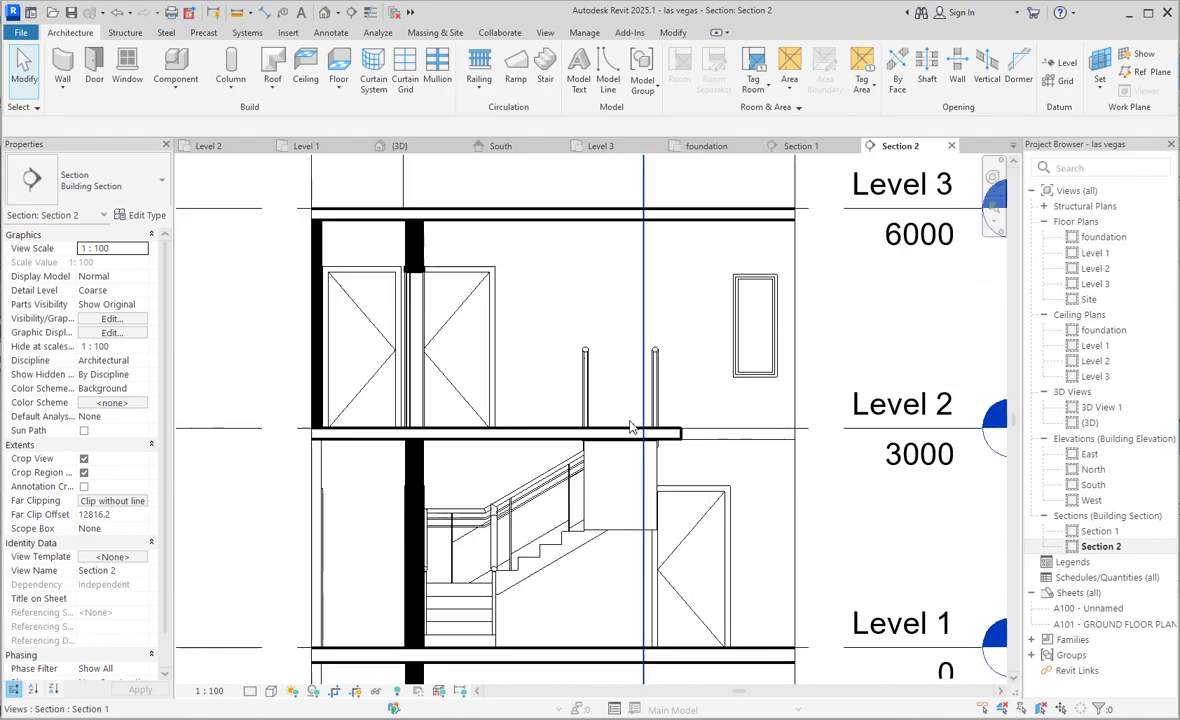
pyautogui.scroll(-3, 589, 442)
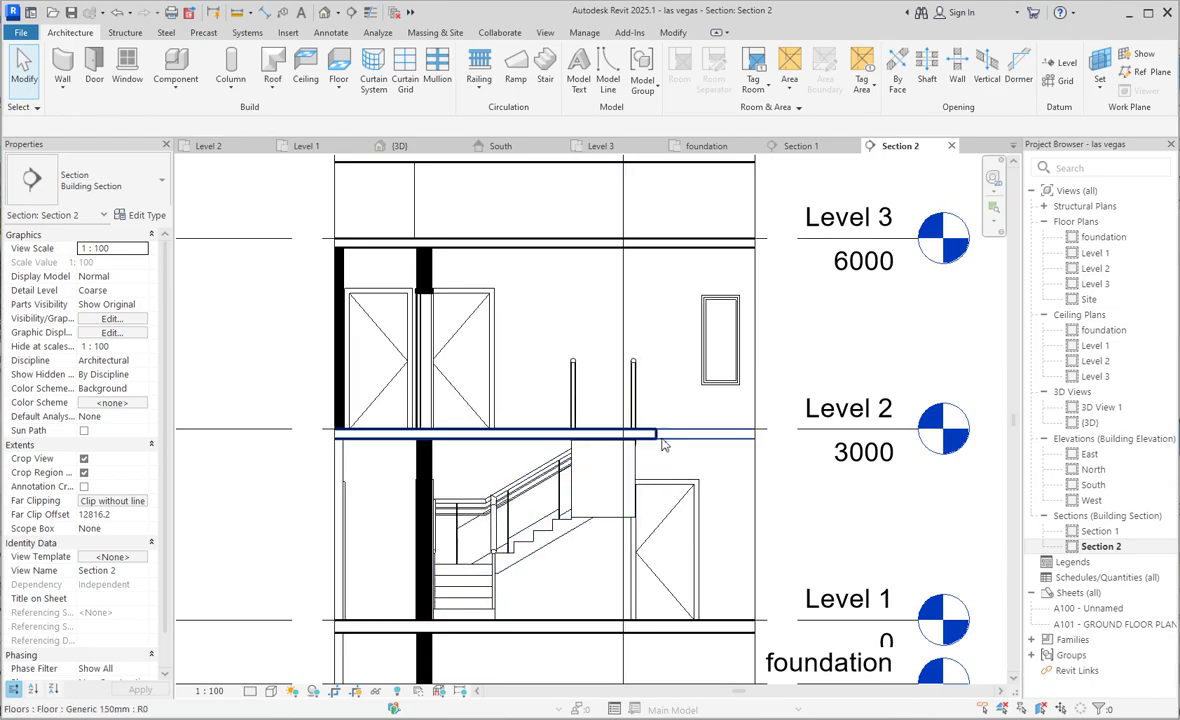
# Edit the Level 2 floor's boundary, sketching lines from the void's north edge up the stair's west end and east along the north wall
pyautogui.doubleClick(1094, 268)
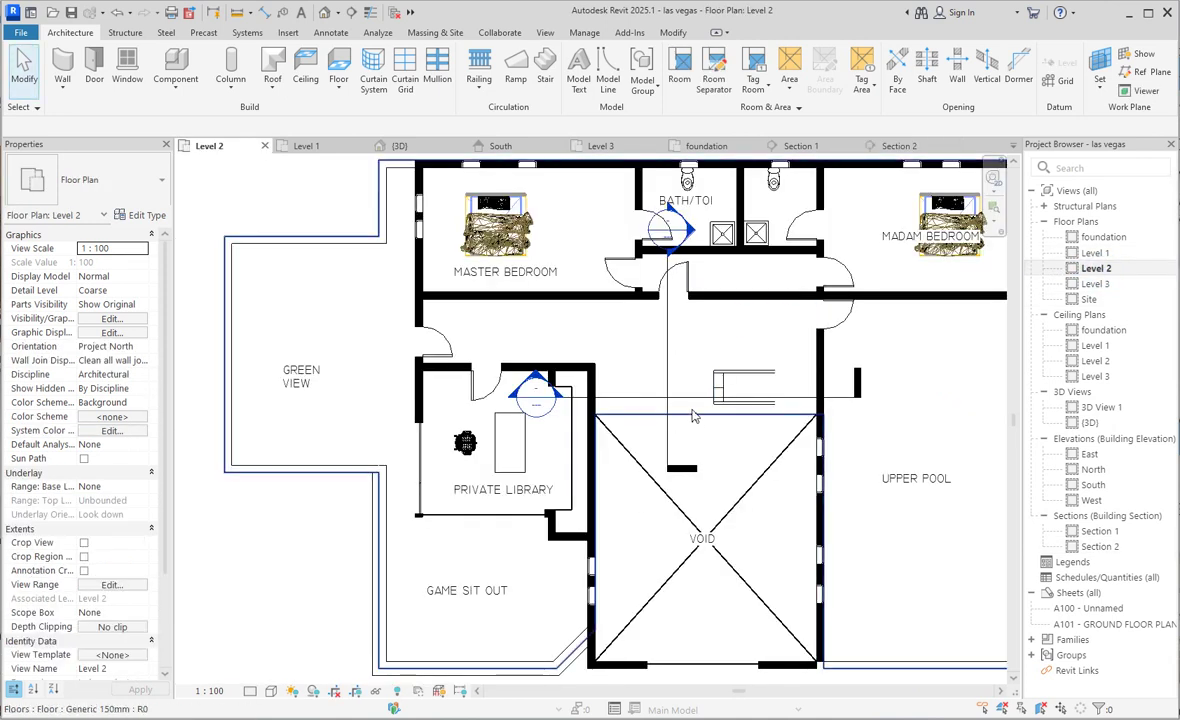
pyautogui.click(692, 414)
pyautogui.scroll(2, 745, 418)
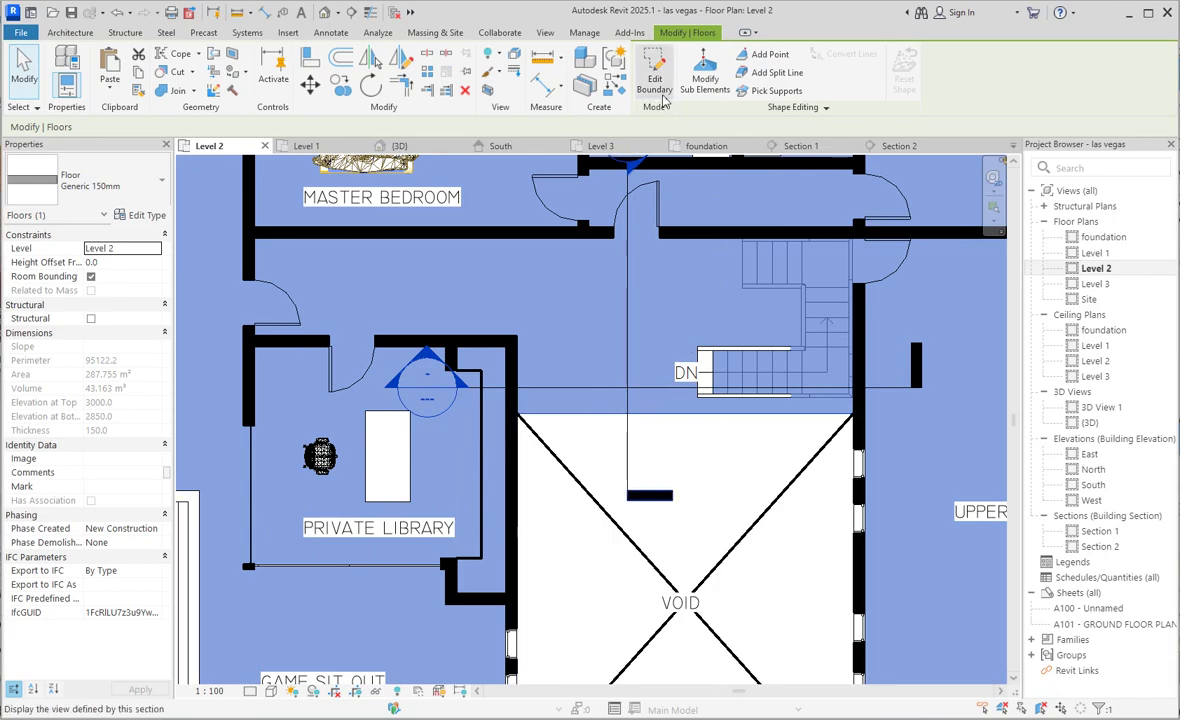
pyautogui.click(655, 80)
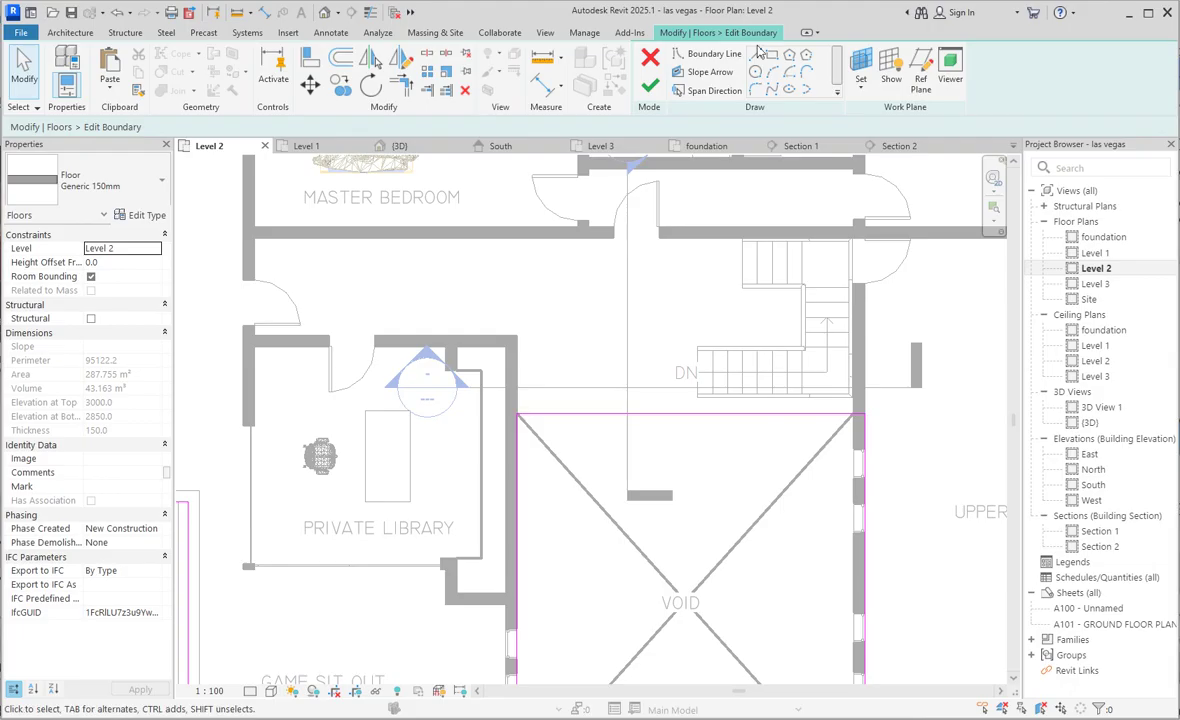
pyautogui.scroll(3, 698, 414)
pyautogui.click(700, 412)
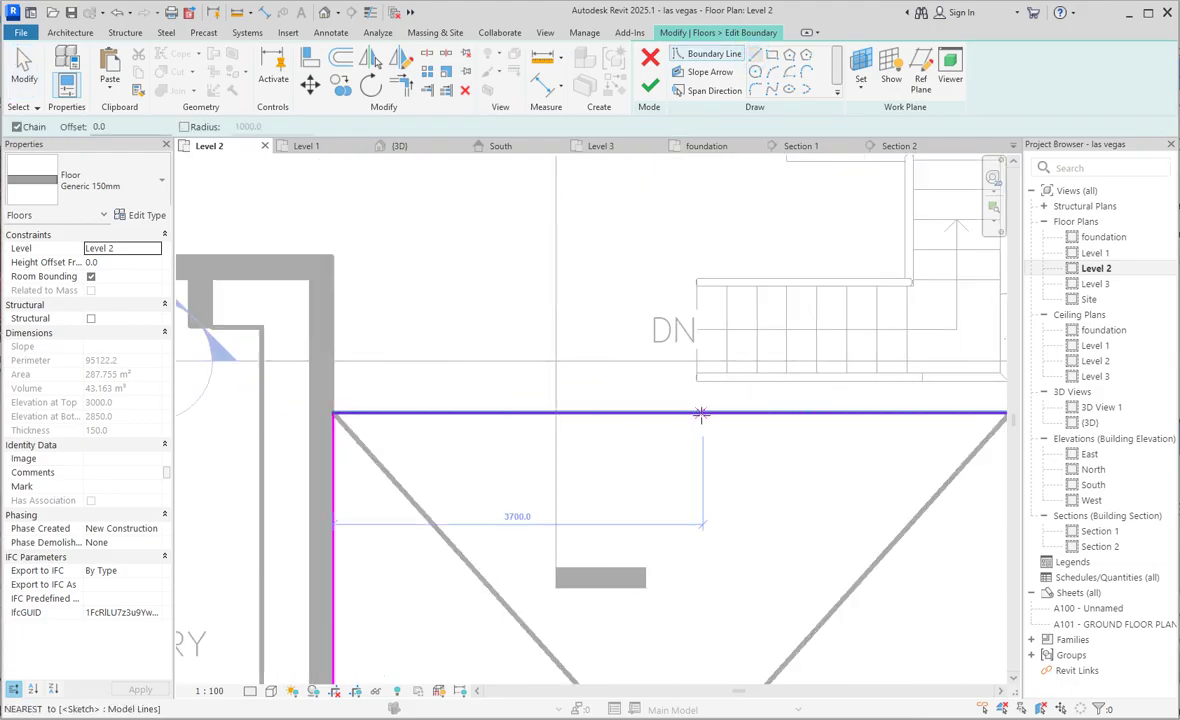
pyautogui.scroll(-3, 700, 412)
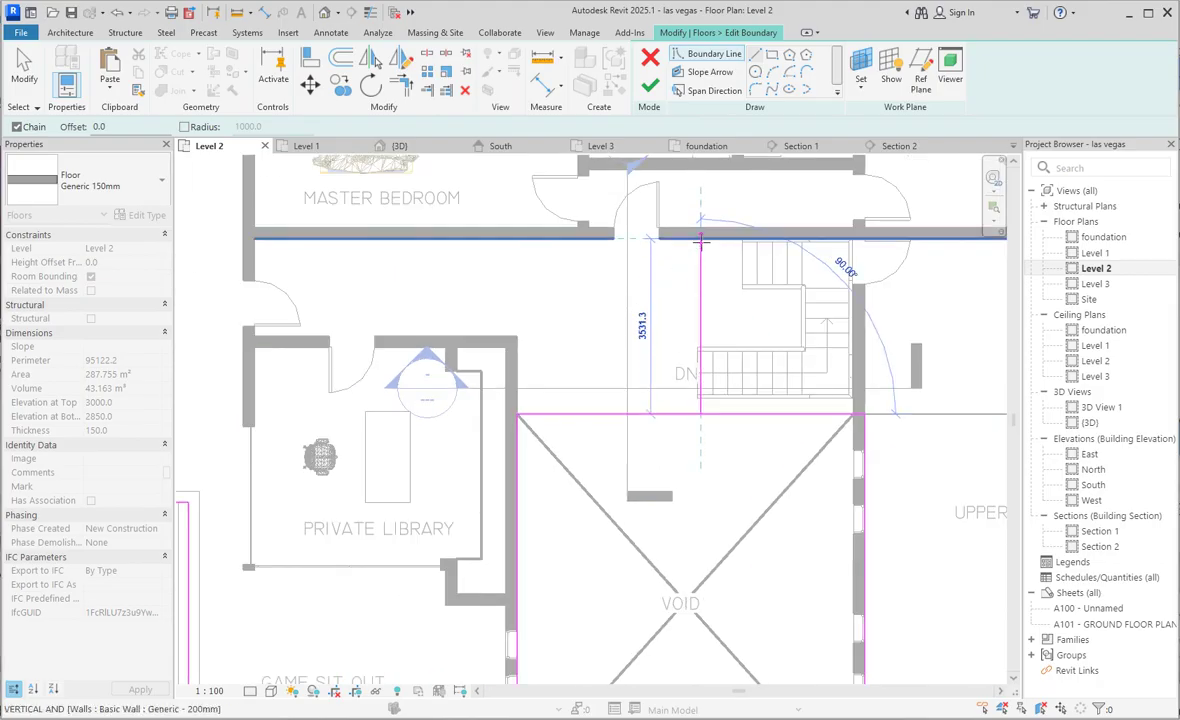
pyautogui.click(701, 240)
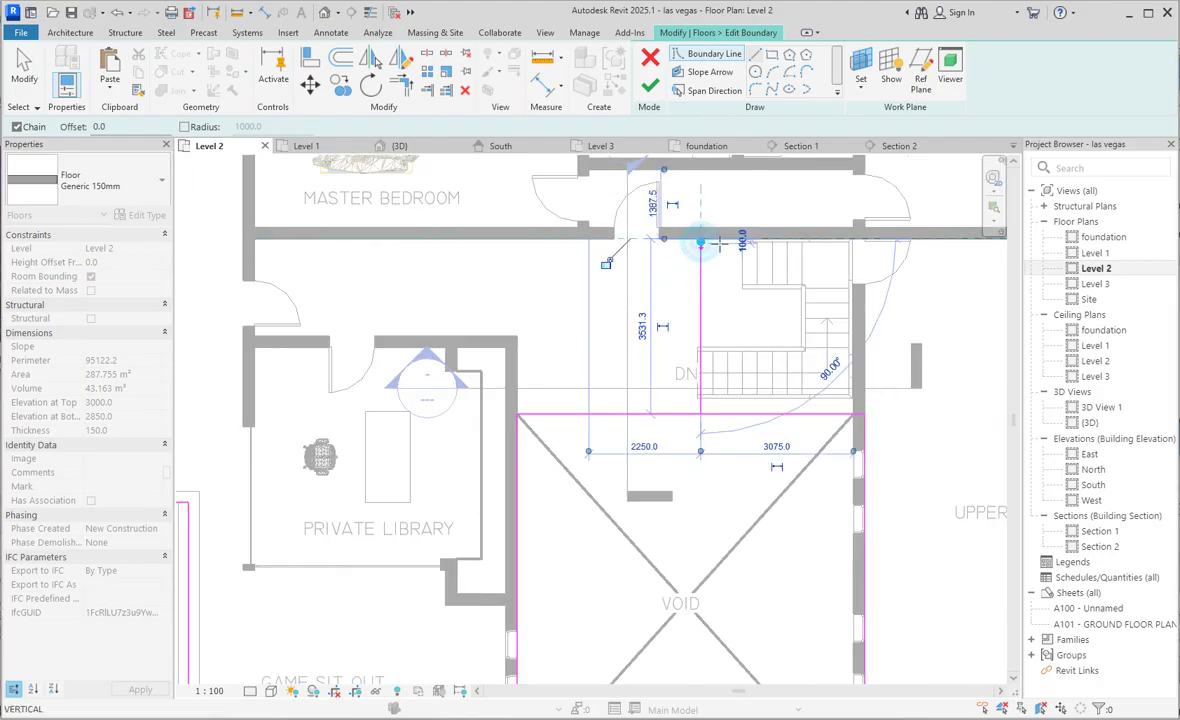
pyautogui.click(849, 240)
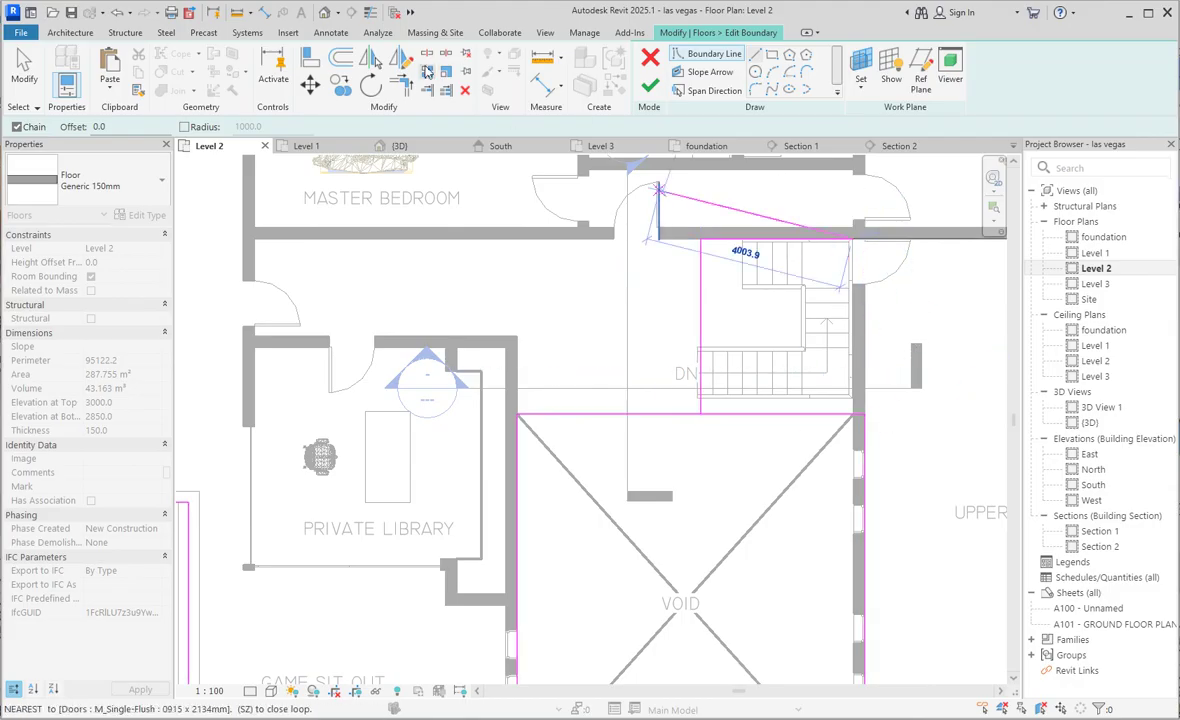
pyautogui.press('Escape')
pyautogui.press('Escape')
# Trim the void's north edge back to the new west line and join the void's east line with the new north line
pyautogui.click(678, 410)
pyautogui.press('t')
pyautogui.press('r')
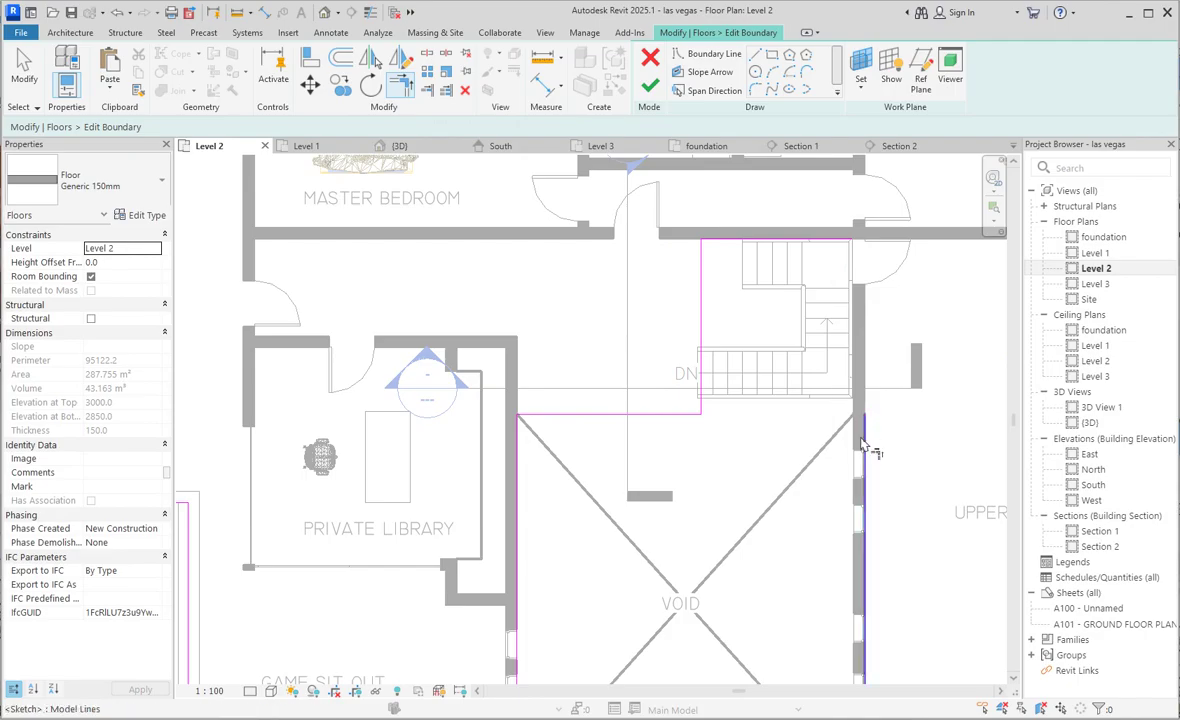
pyautogui.scroll(1, 786, 292)
pyautogui.click(879, 462)
pyautogui.click(829, 230)
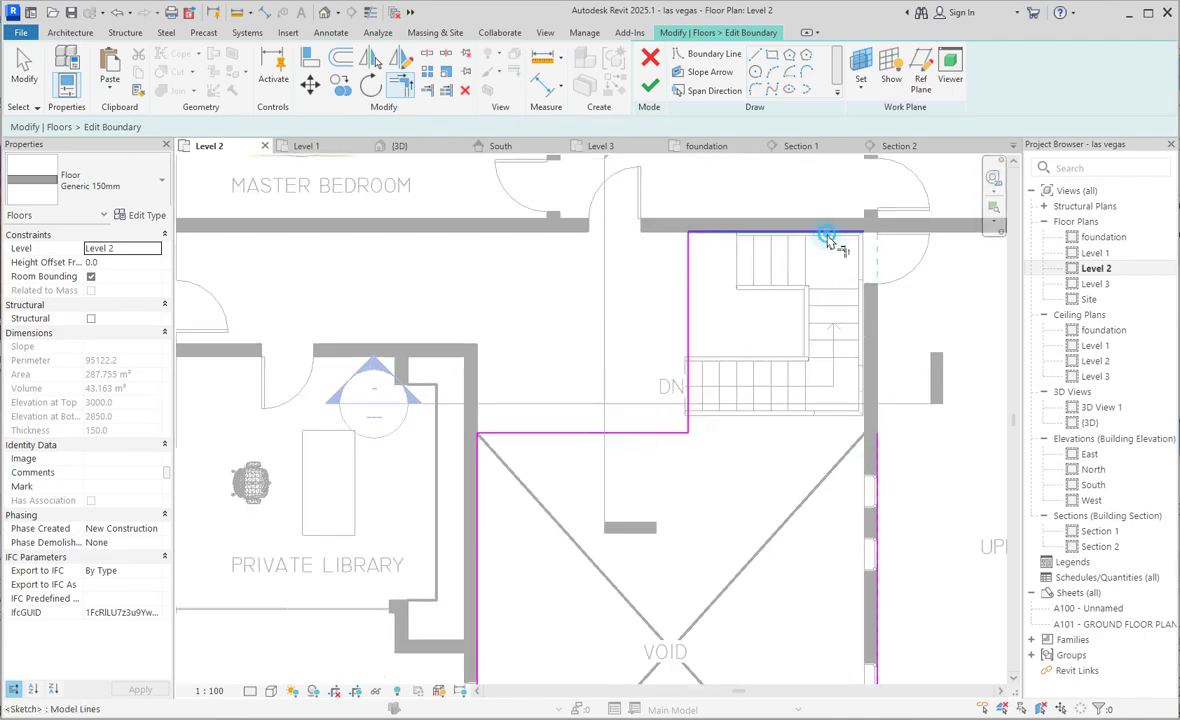
pyautogui.rightClick(904, 286)
pyautogui.click(946, 297)
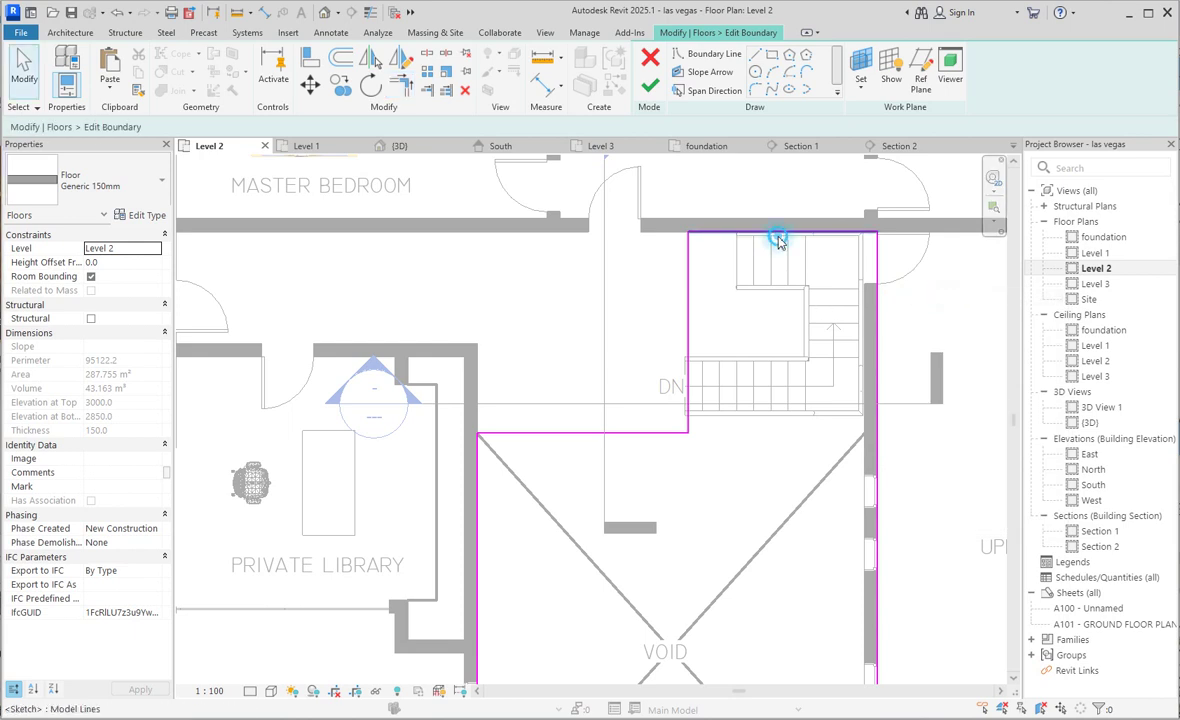
# Move the stair opening's north boundary line 1000 mm south to the north flight's inner edge, and finish the floor boundary
pyautogui.click(780, 232)
pyautogui.moveTo(780, 232); pyautogui.dragTo(797, 288)
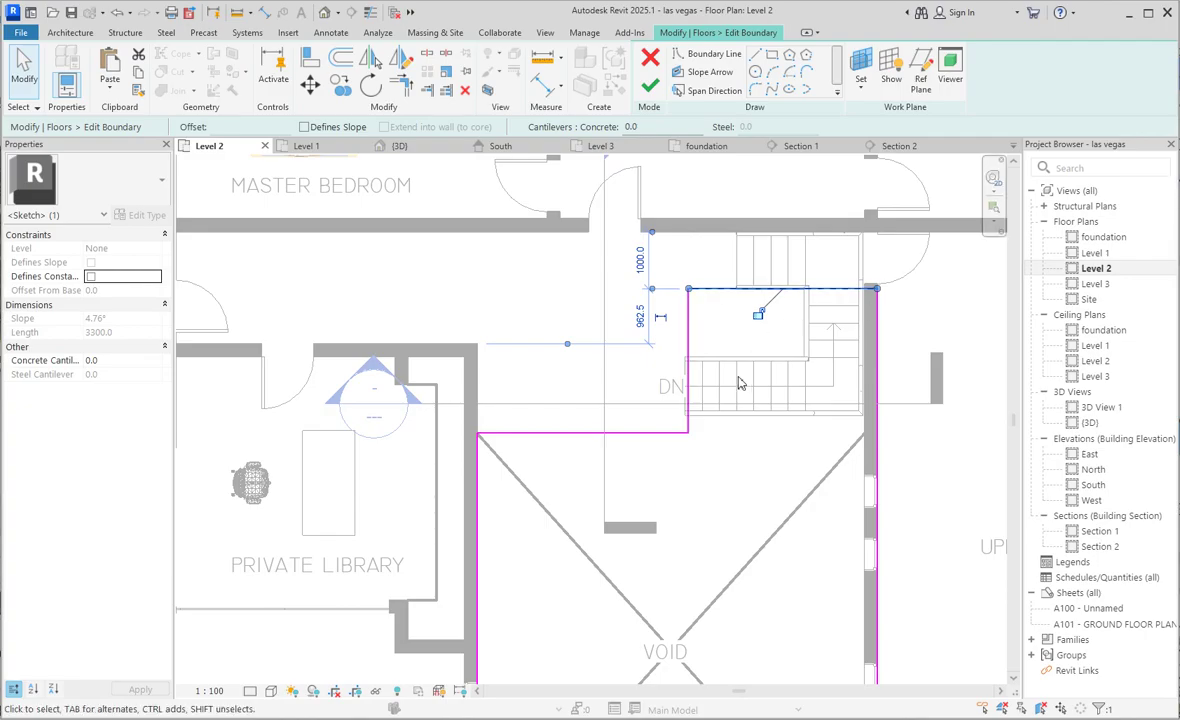
pyautogui.click(650, 86)
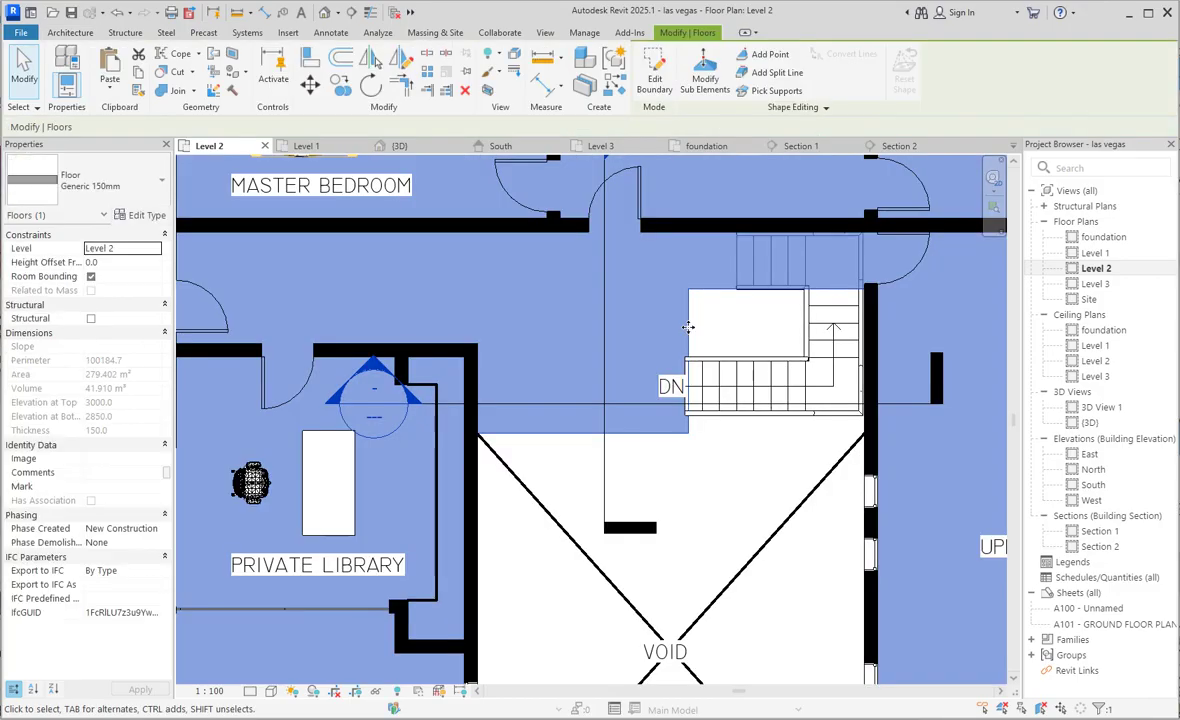
# In Section 2, dimension the headroom from the Level 2 slab's underside to the stair landing, and remove the dimension after checking
pyautogui.scroll(-3, 750, 340)
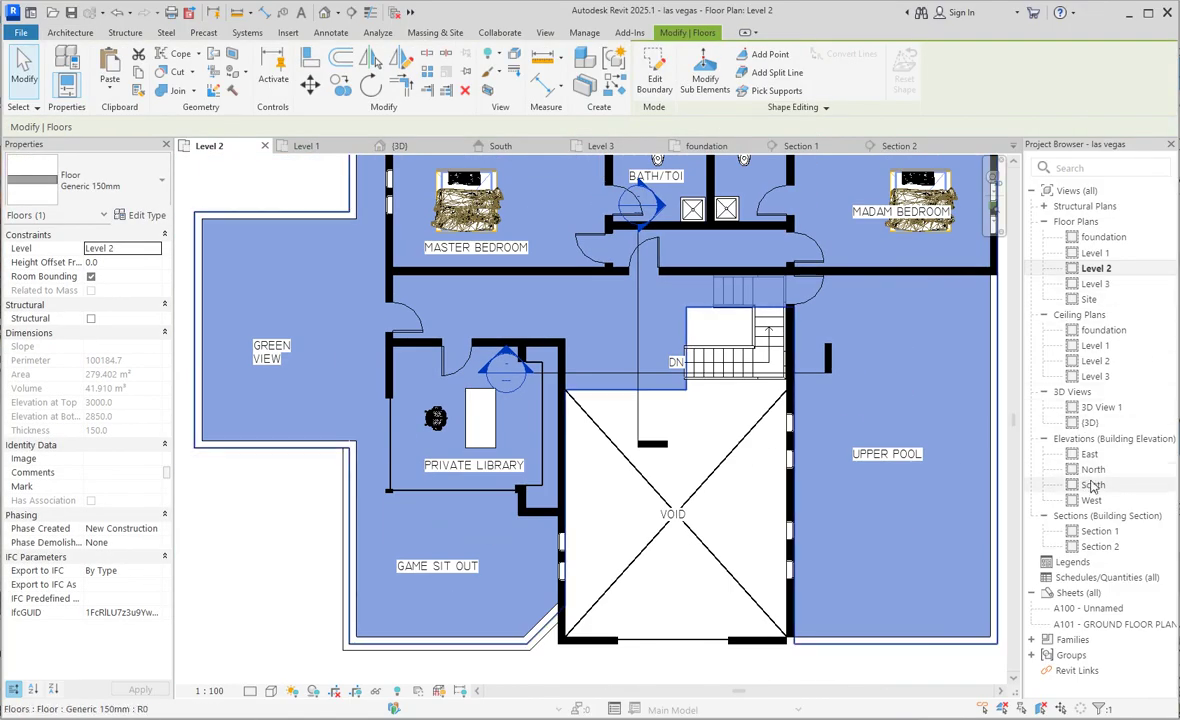
pyautogui.doubleClick(1100, 546)
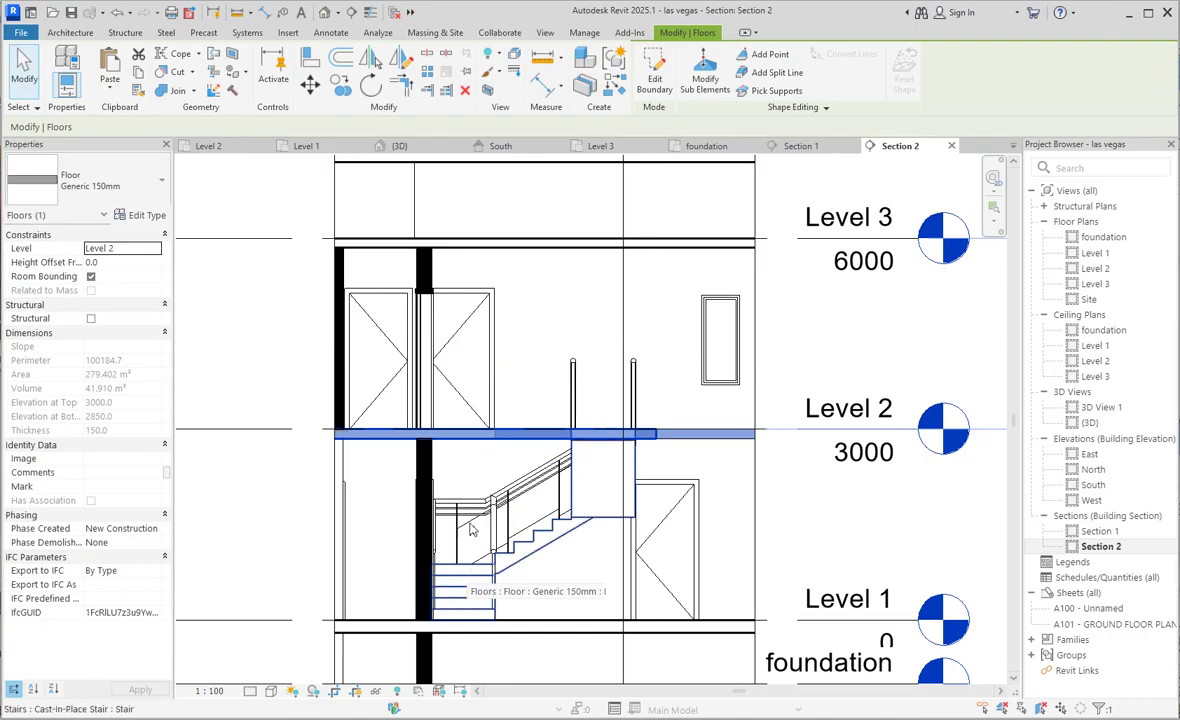
pyautogui.press('d')
pyautogui.press('i')
pyautogui.click(461, 436)
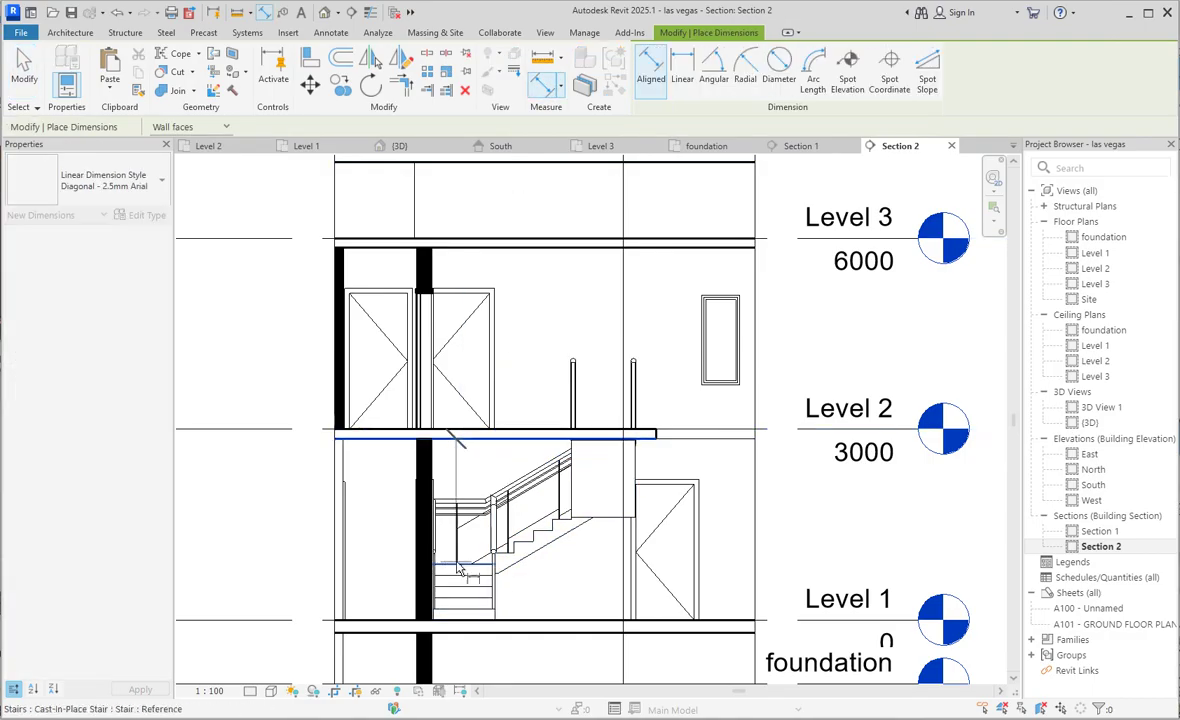
pyautogui.click(455, 565)
pyautogui.scroll(1, 468, 462)
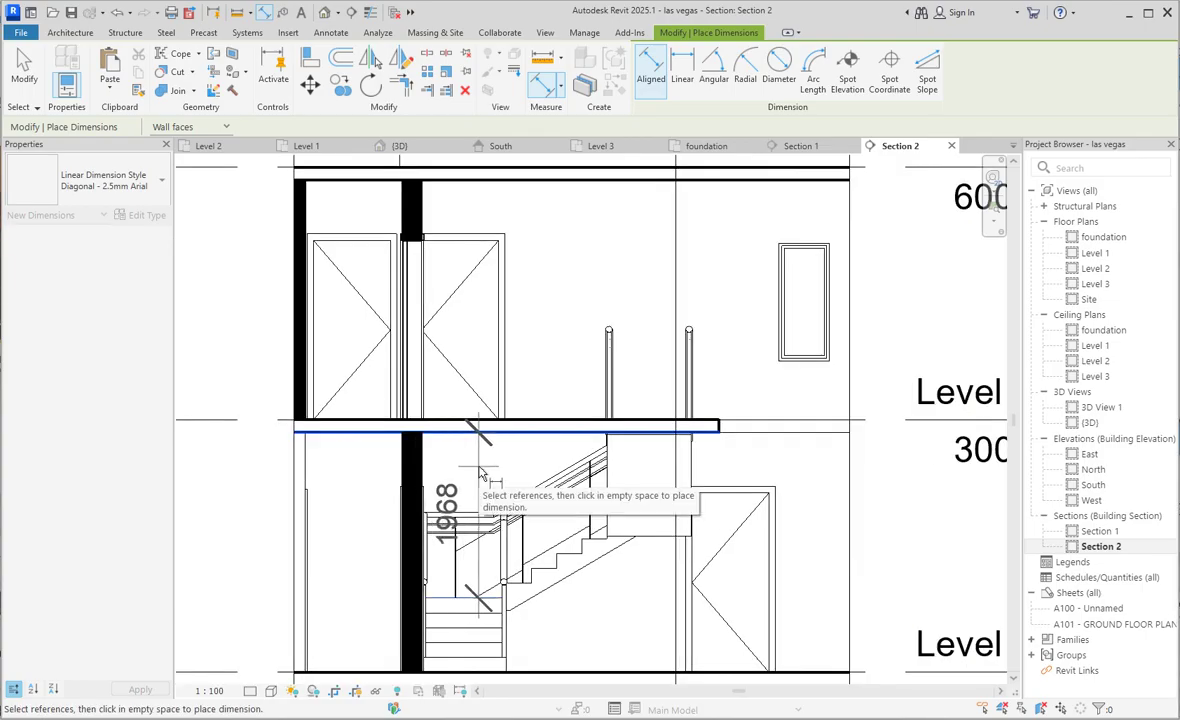
pyautogui.click(480, 473)
pyautogui.rightClick(520, 442)
pyautogui.click(557, 450)
pyautogui.rightClick(500, 455)
pyautogui.click(540, 466)
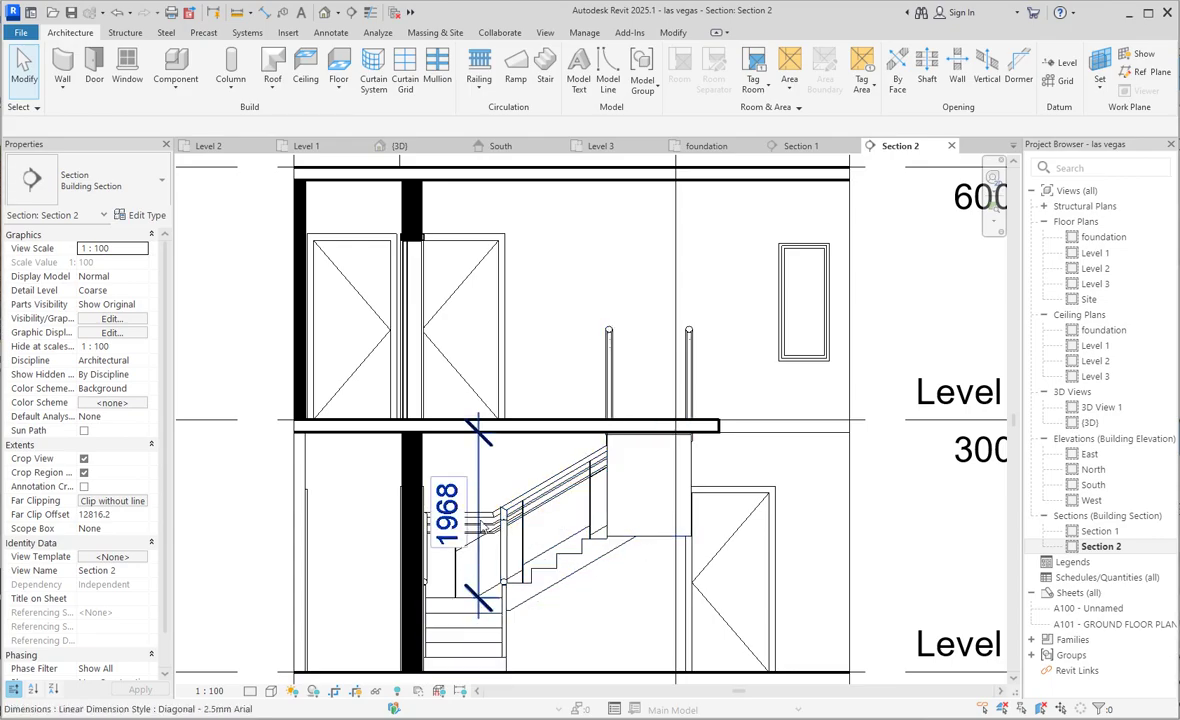
pyautogui.click(480, 476)
pyautogui.press('Delete')
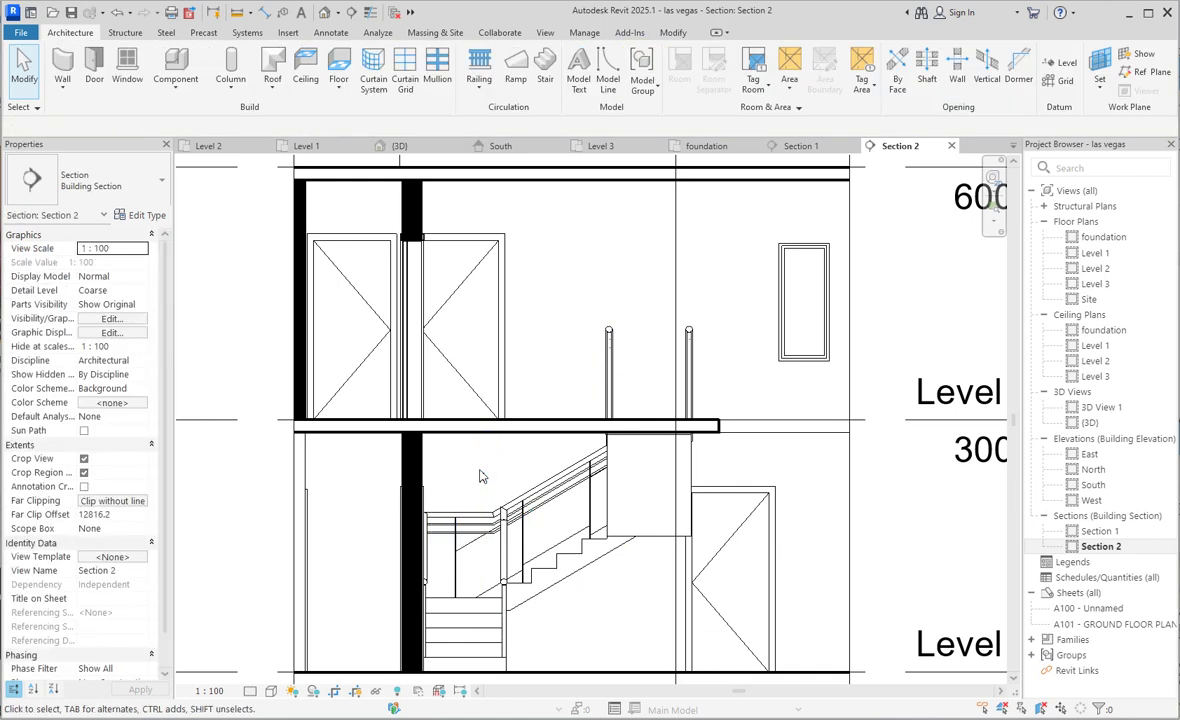
pyautogui.scroll(-2, 672, 460)
pyautogui.click(352, 522)
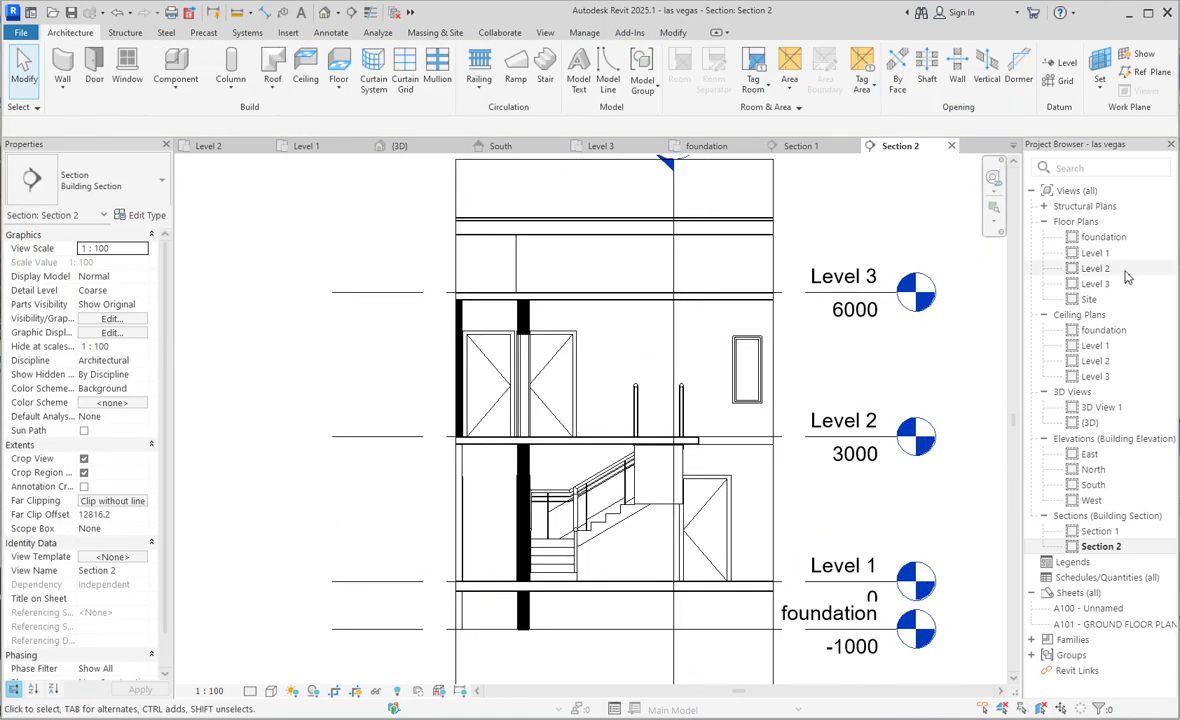
# Delete the Section 2 and Section 1 marks from the Level 1 floor plan, accepting the removal of their views
pyautogui.doubleClick(1095, 253)
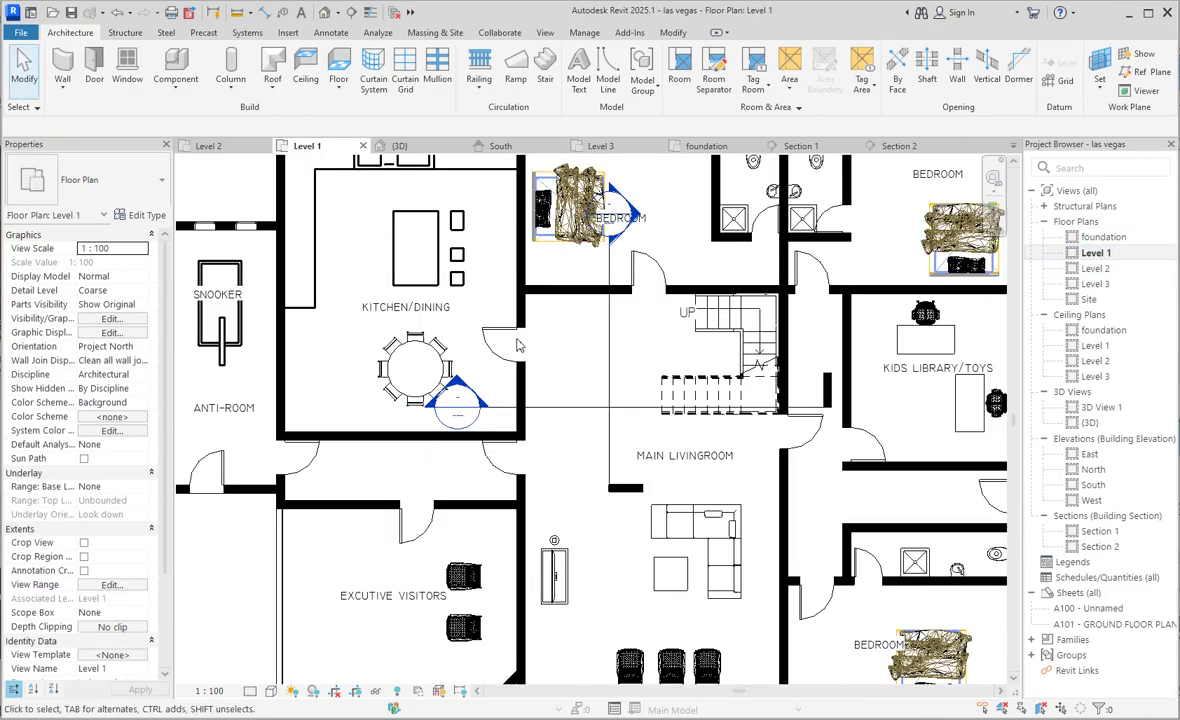
pyautogui.scroll(-2, 522, 350)
pyautogui.scroll(1, 561, 371)
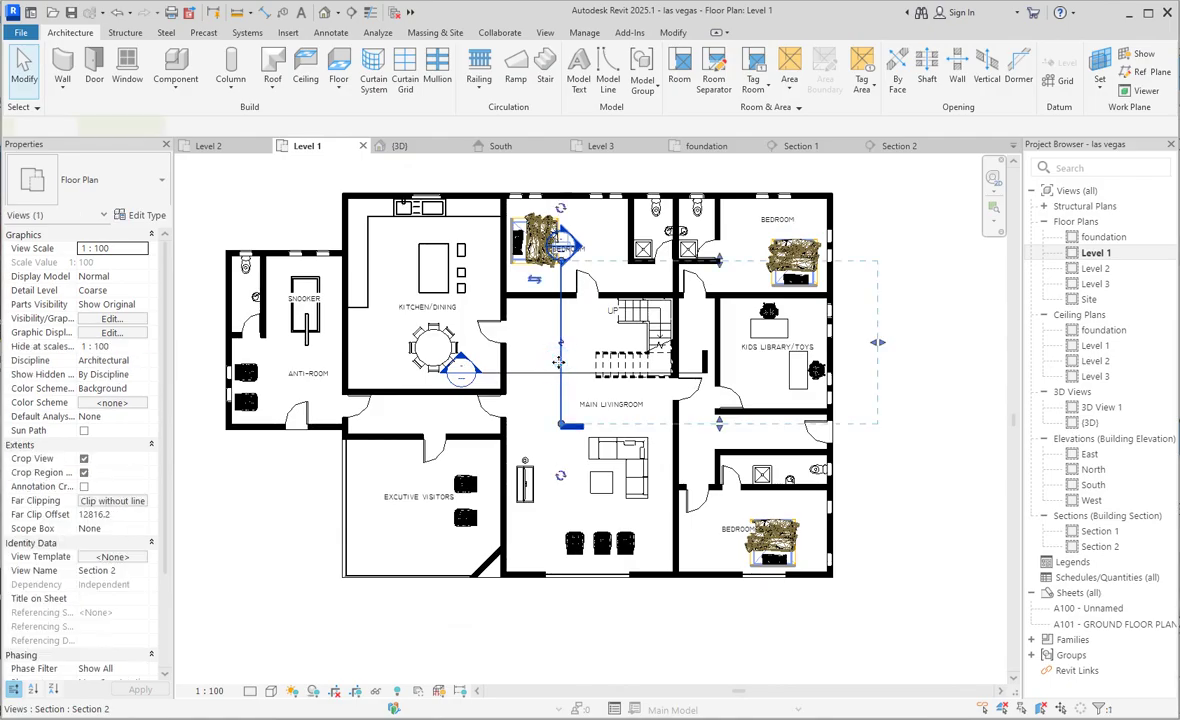
pyautogui.rightClick(561, 371)
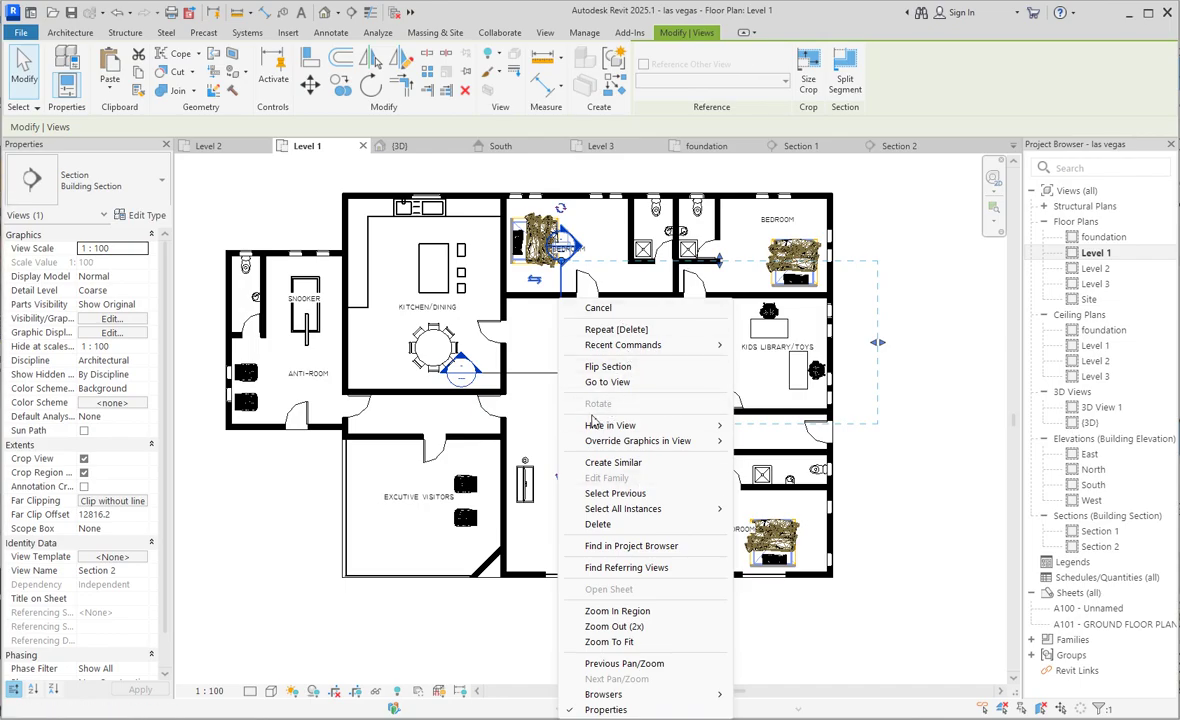
pyautogui.click(463, 94)
pyautogui.click(643, 412)
pyautogui.click(516, 371)
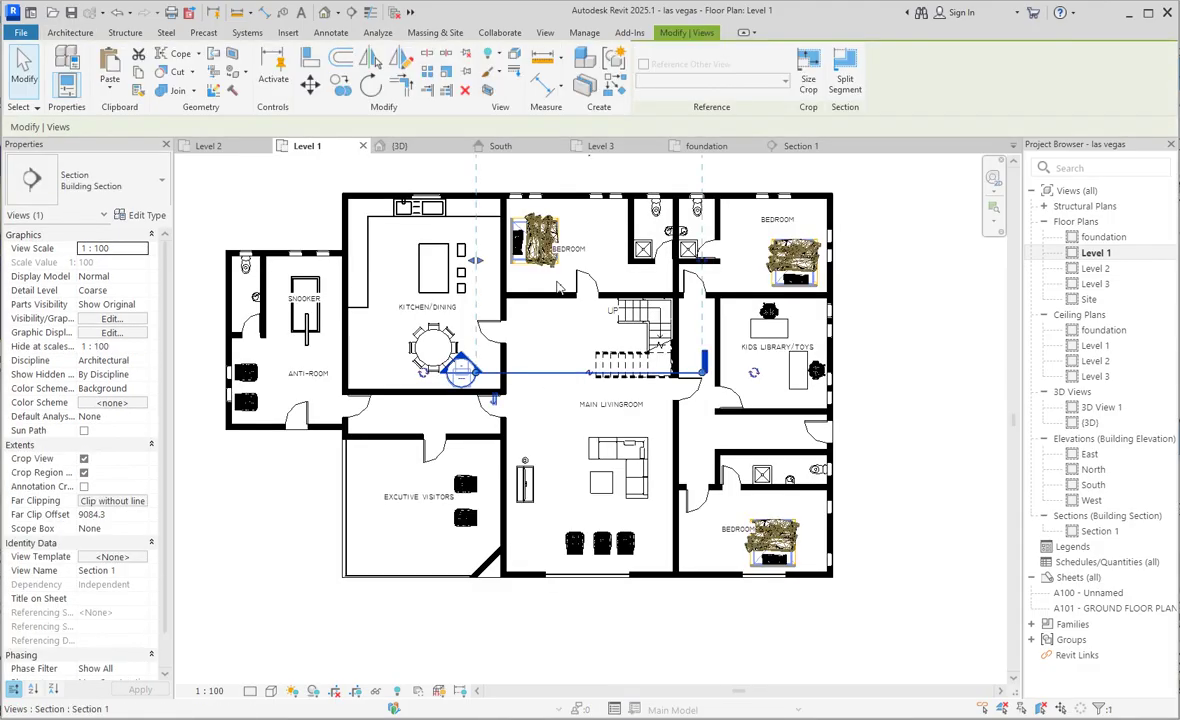
pyautogui.click(463, 94)
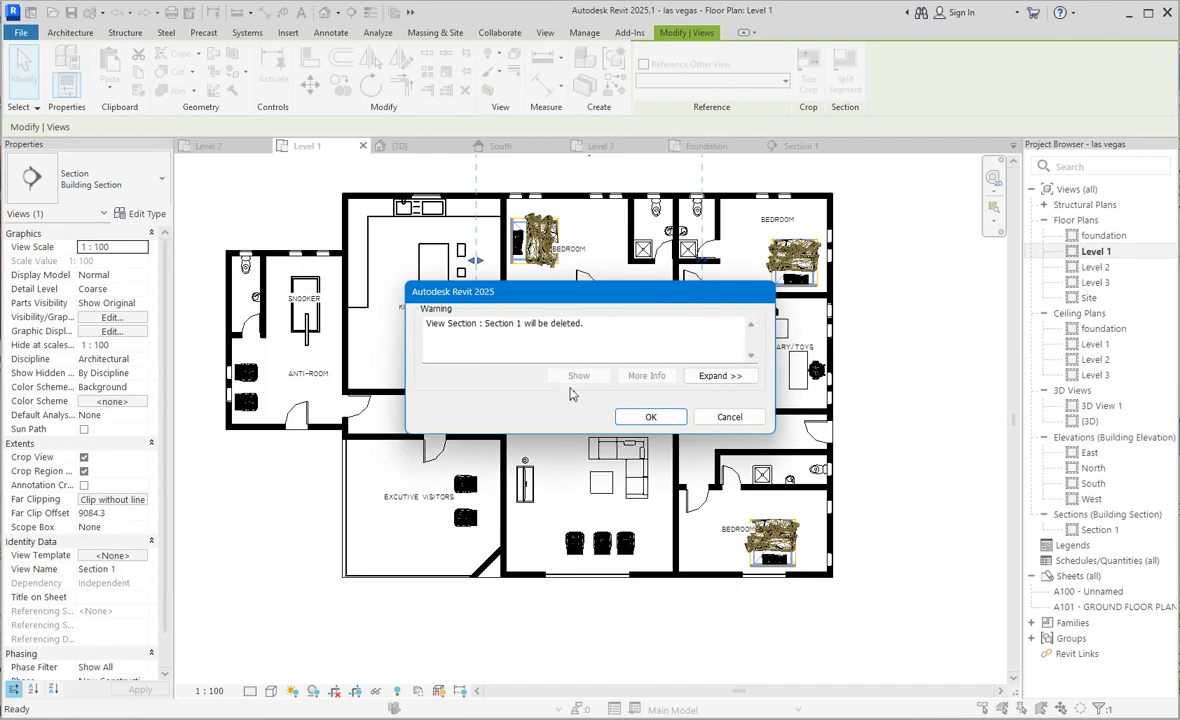
pyautogui.click(651, 417)
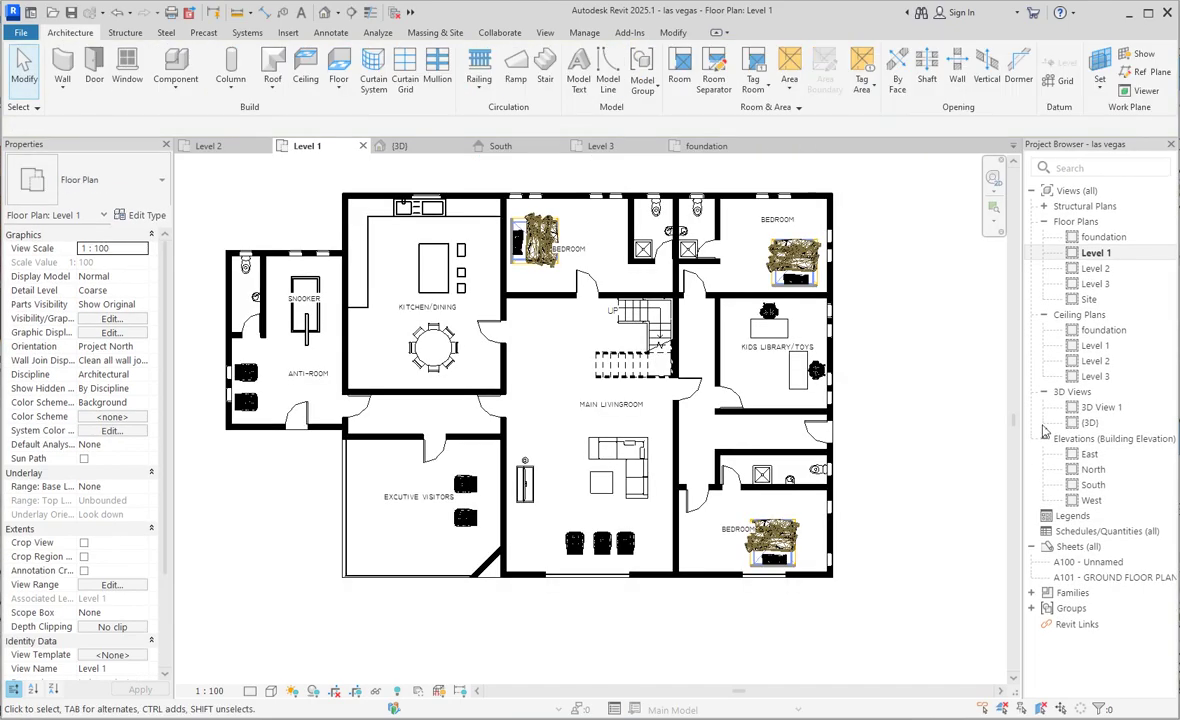
# Open the 3D view and examine the house's roof and parapet walls
pyautogui.doubleClick(1090, 423)
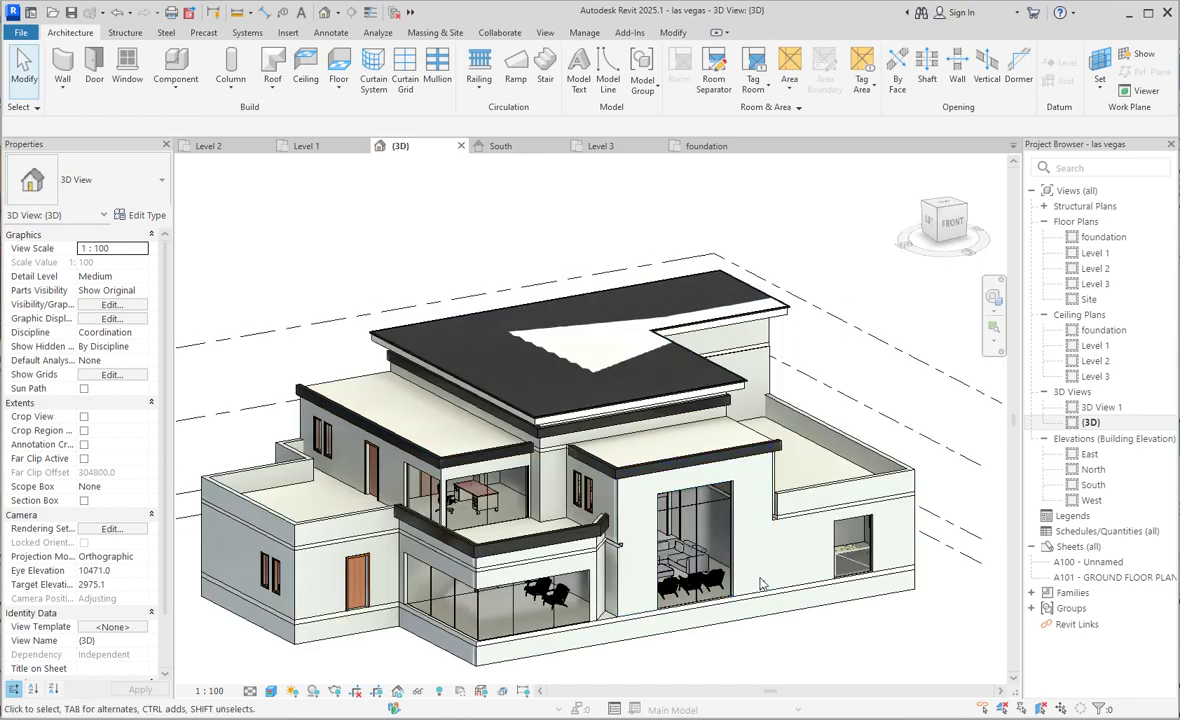
pyautogui.scroll(1, 757, 572)
pyautogui.scroll(-2, 817, 488)
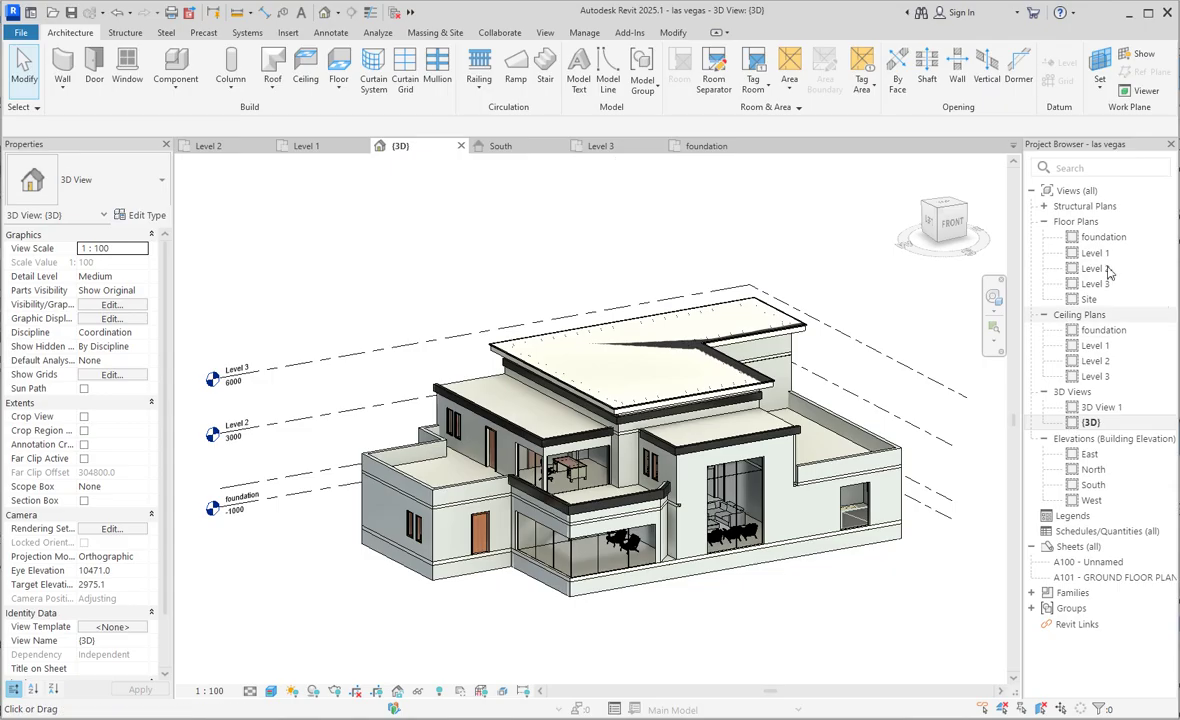
# In the Level 2 floor plan, create an in-place model in the Casework category named Casework 1
pyautogui.click(180, 66)
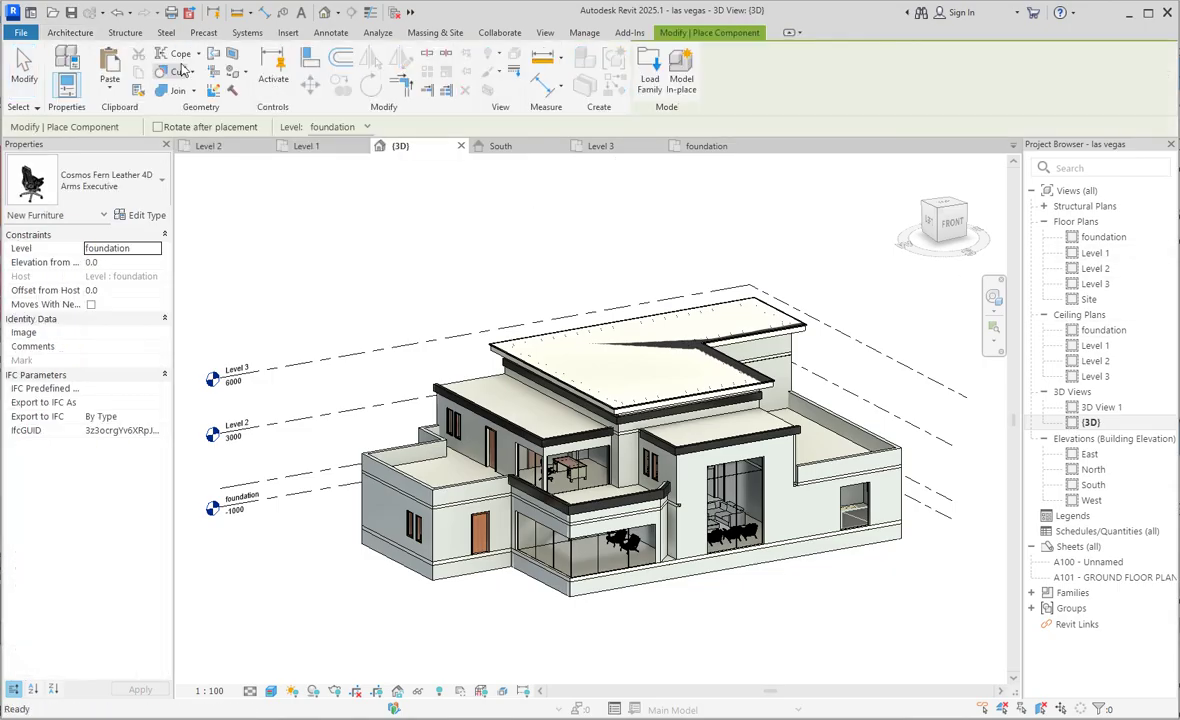
pyautogui.doubleClick(1100, 269)
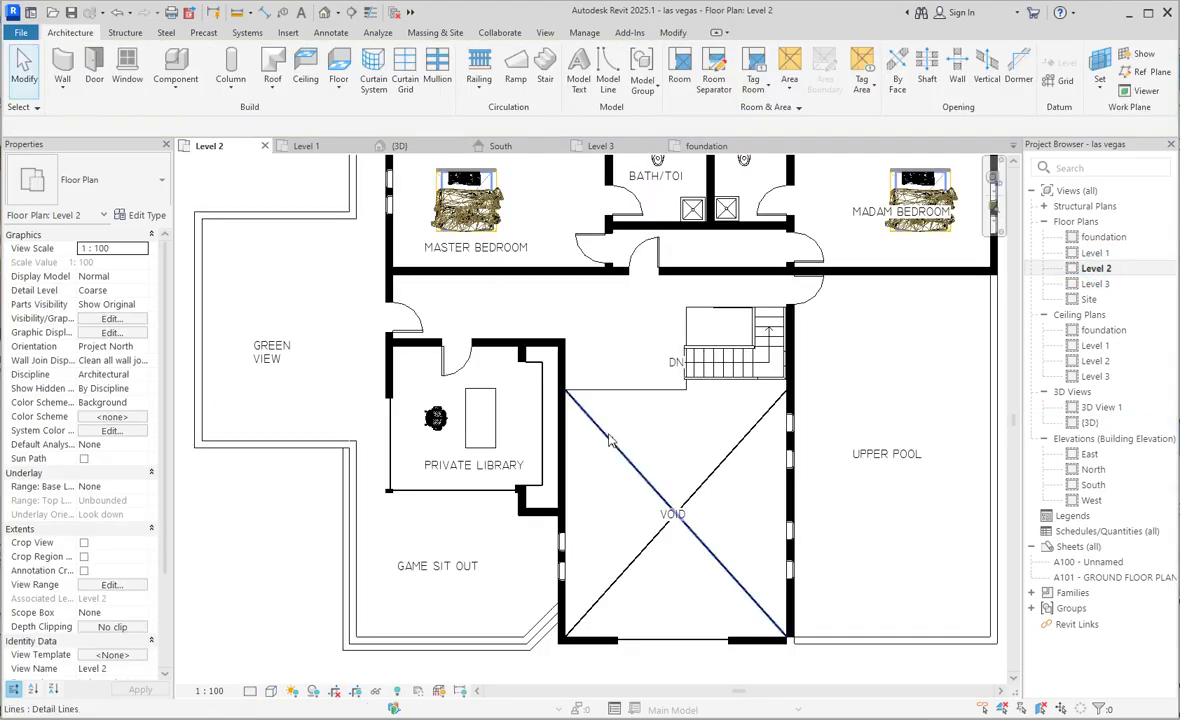
pyautogui.scroll(-3, 608, 460)
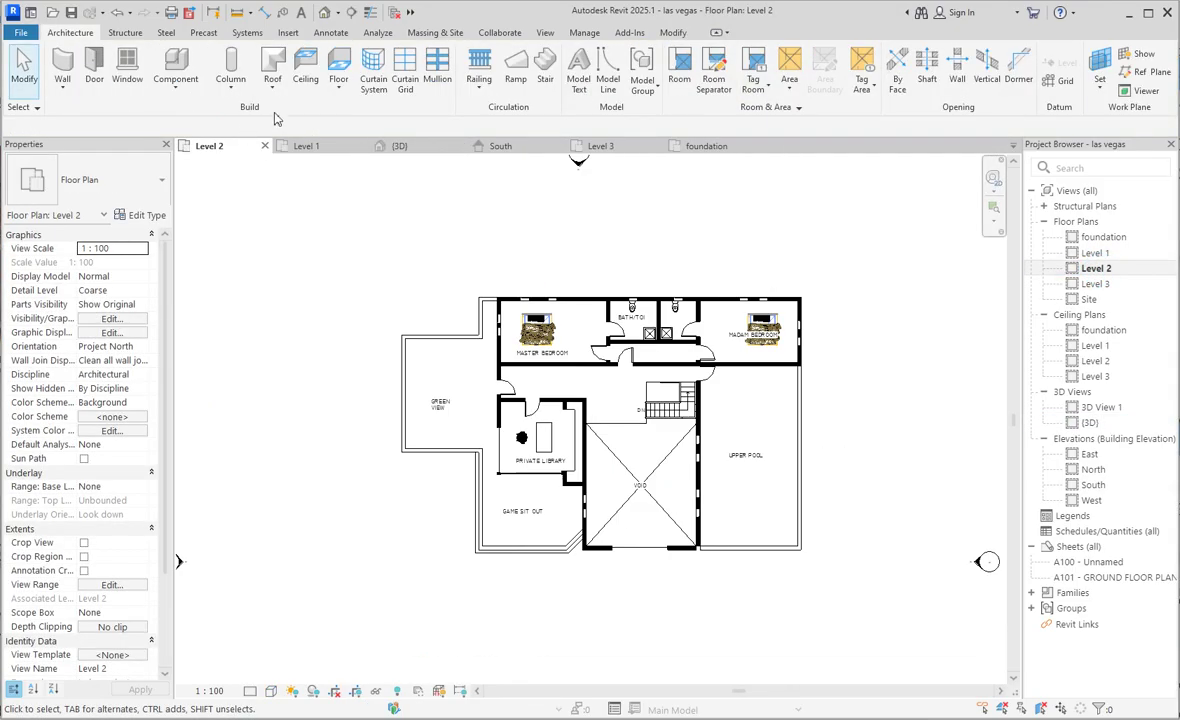
pyautogui.click(182, 60)
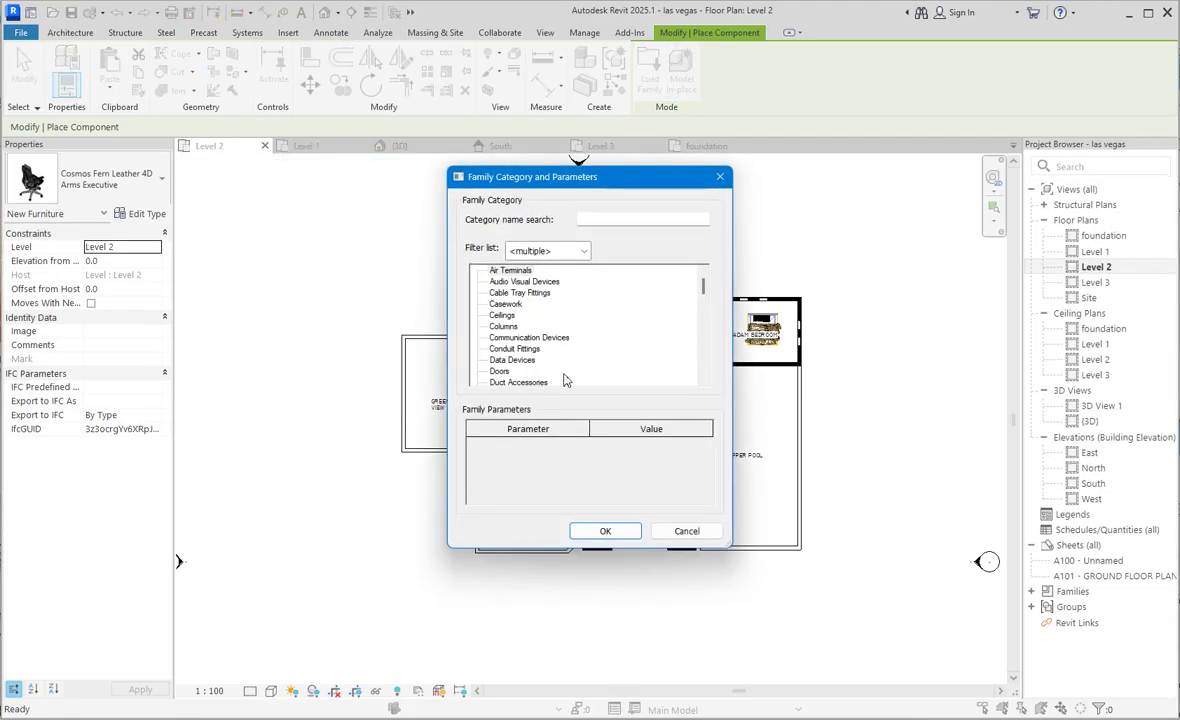
pyautogui.click(605, 530)
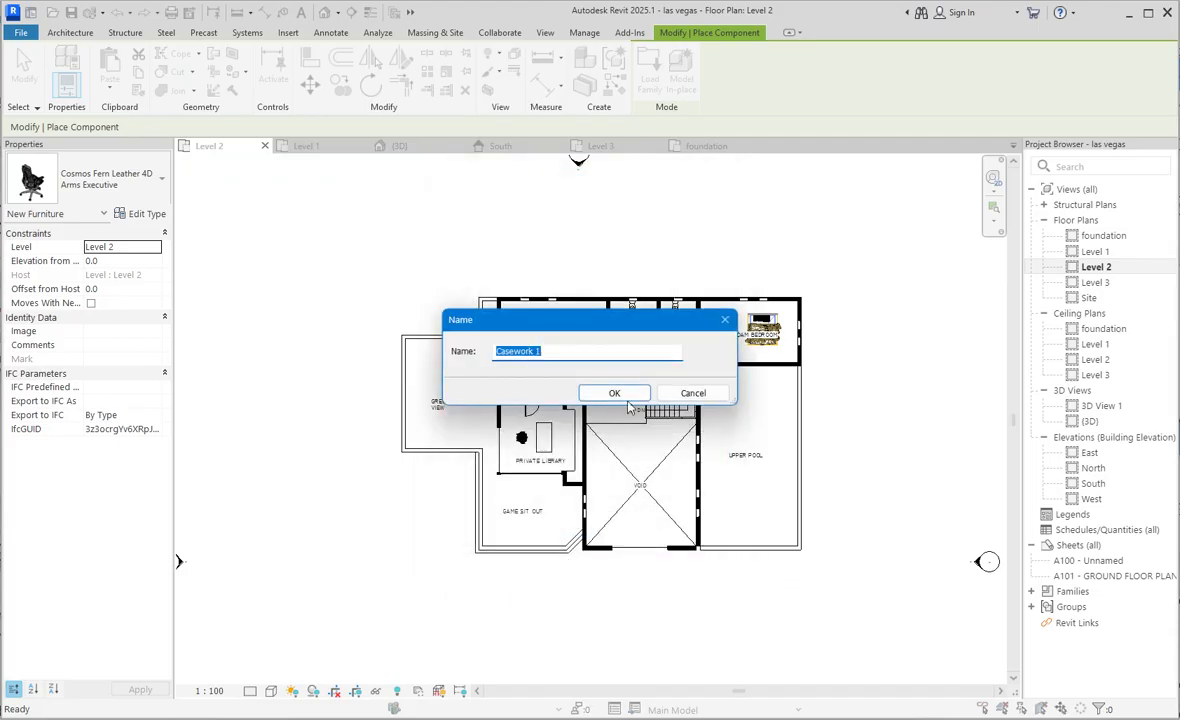
pyautogui.click(632, 394)
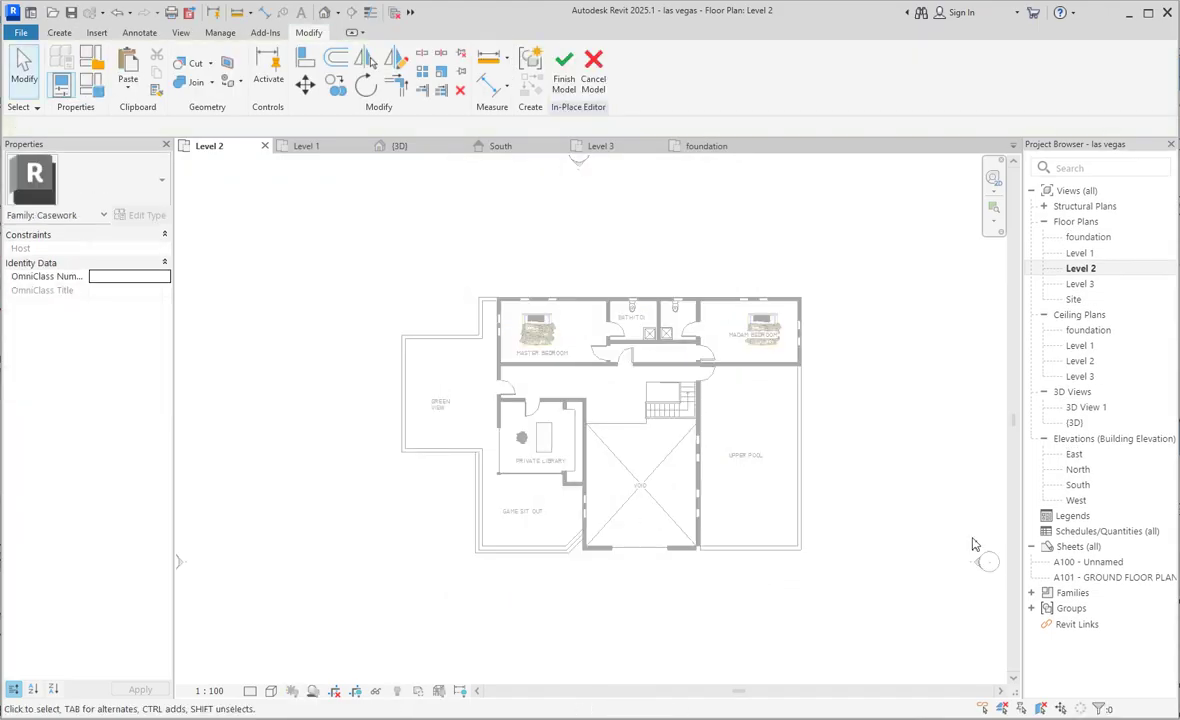
# Start a sweep and sketch its path along the upper pool's outer east and south edges, finishing the path
pyautogui.click(59, 33)
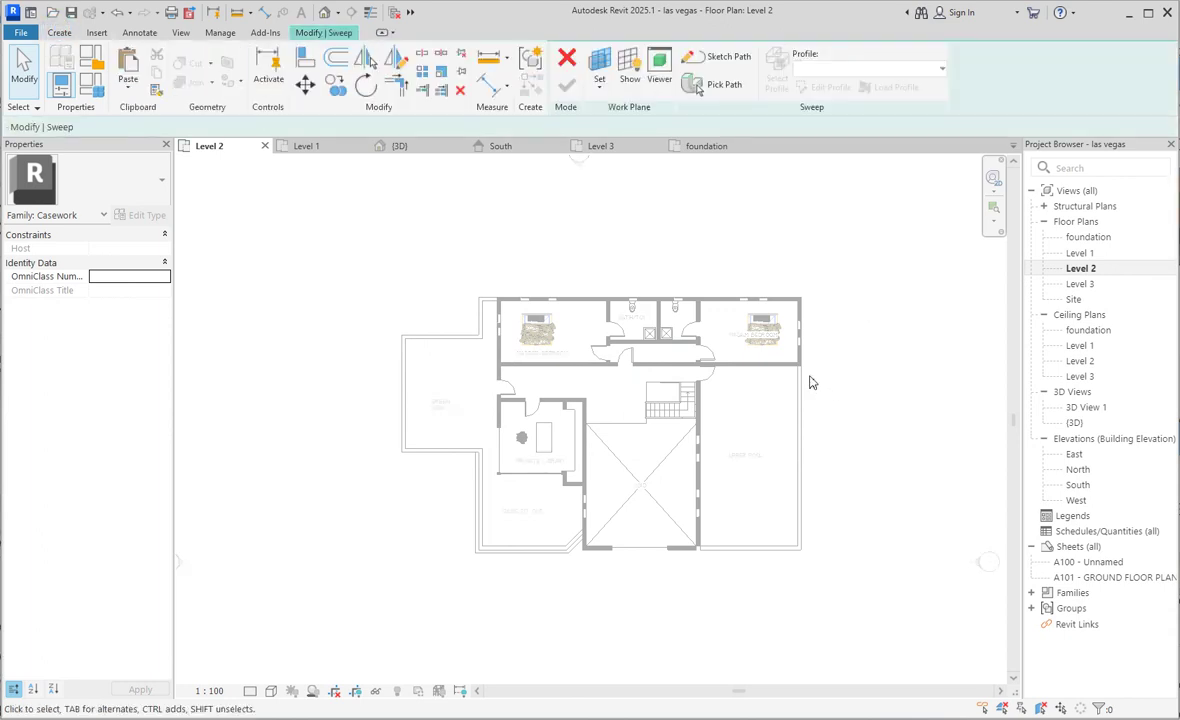
pyautogui.scroll(1, 803, 380)
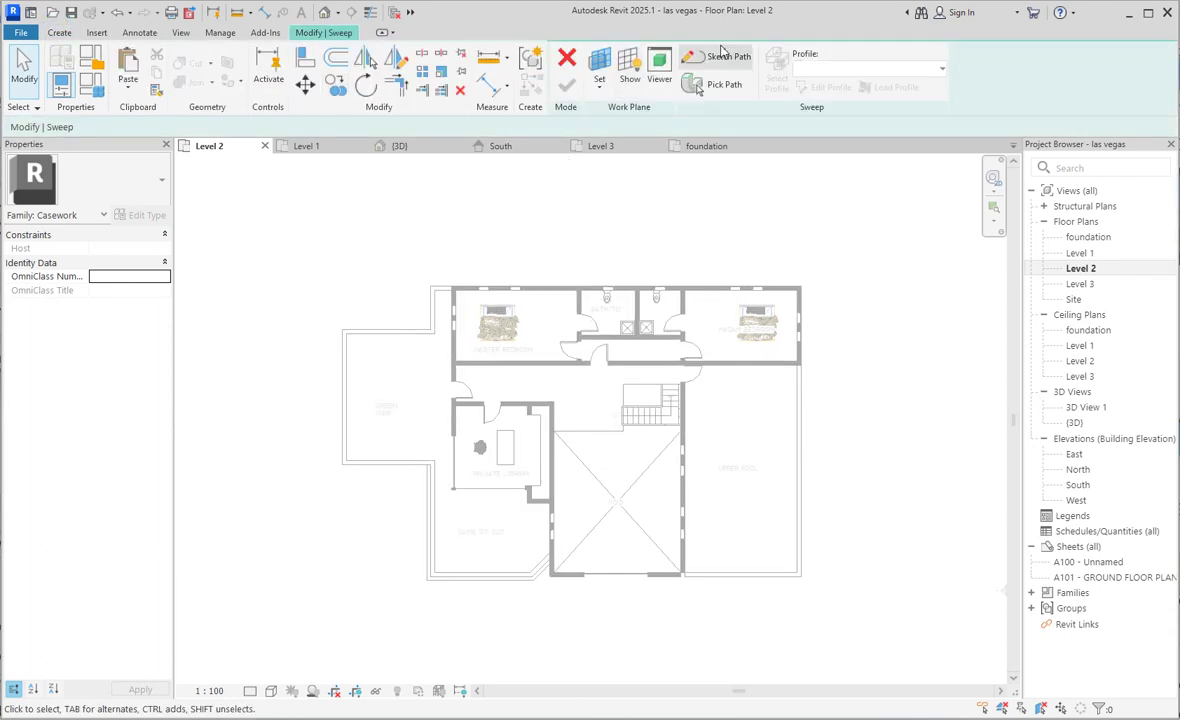
pyautogui.click(718, 58)
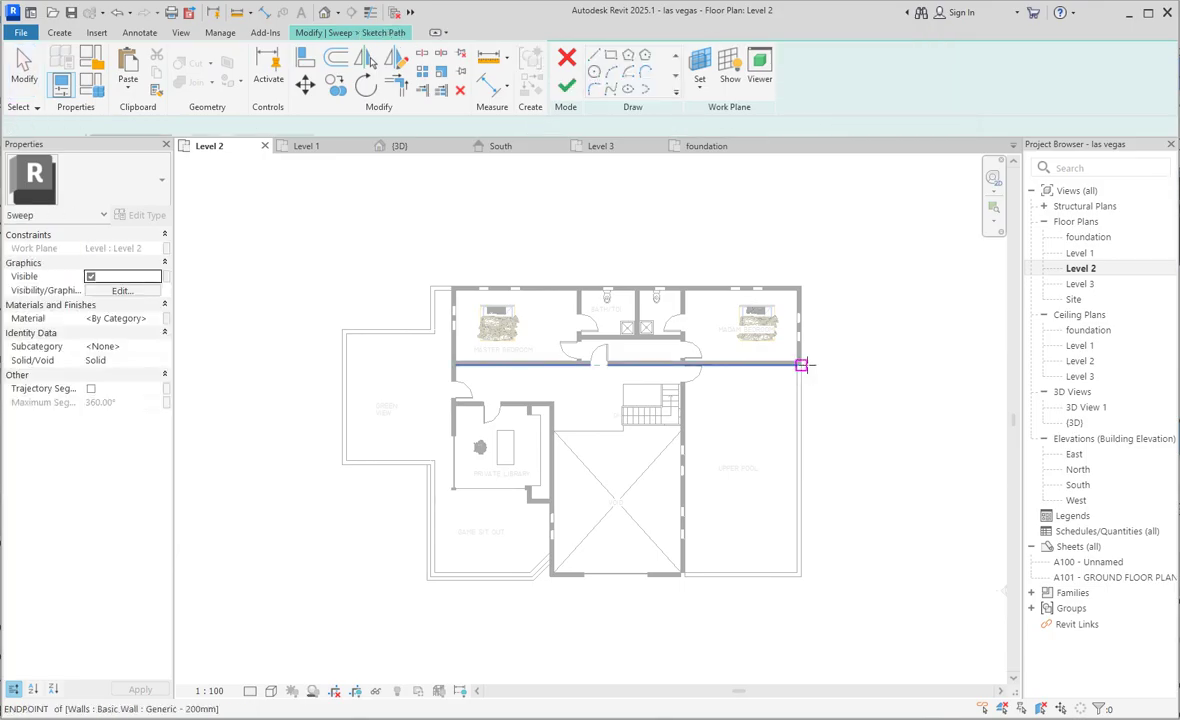
pyautogui.click(801, 365)
pyautogui.click(801, 576)
pyautogui.click(680, 577)
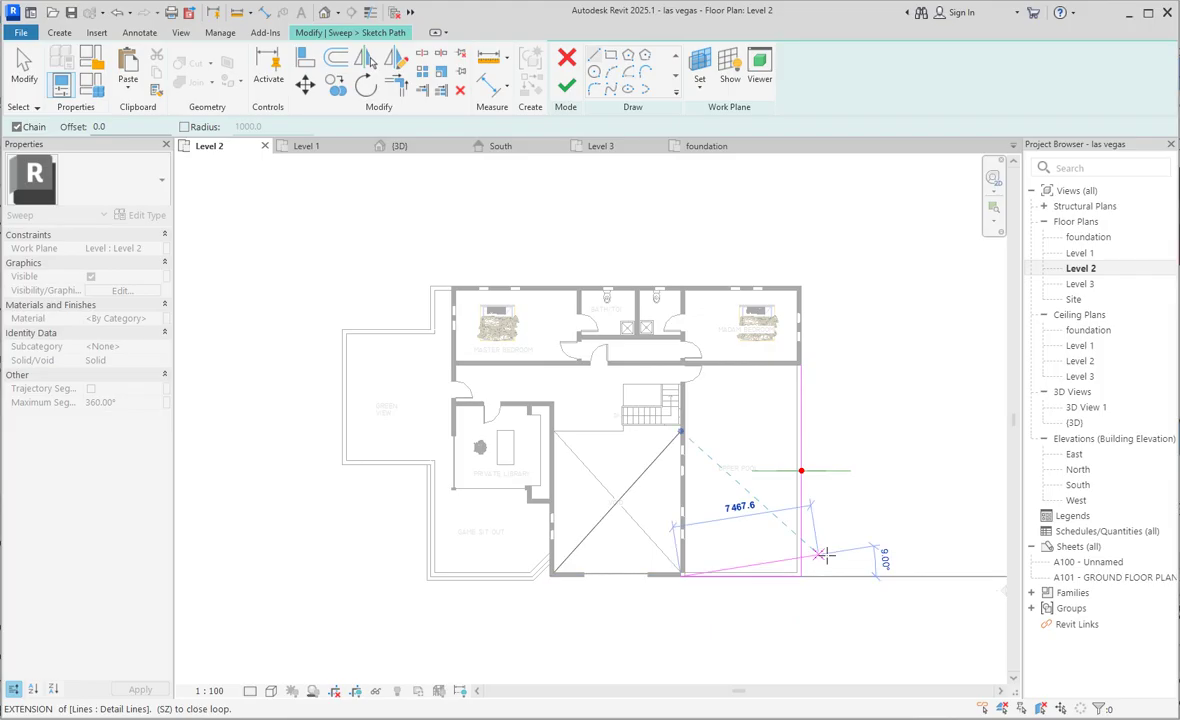
pyautogui.press('Escape')
pyautogui.press('Escape')
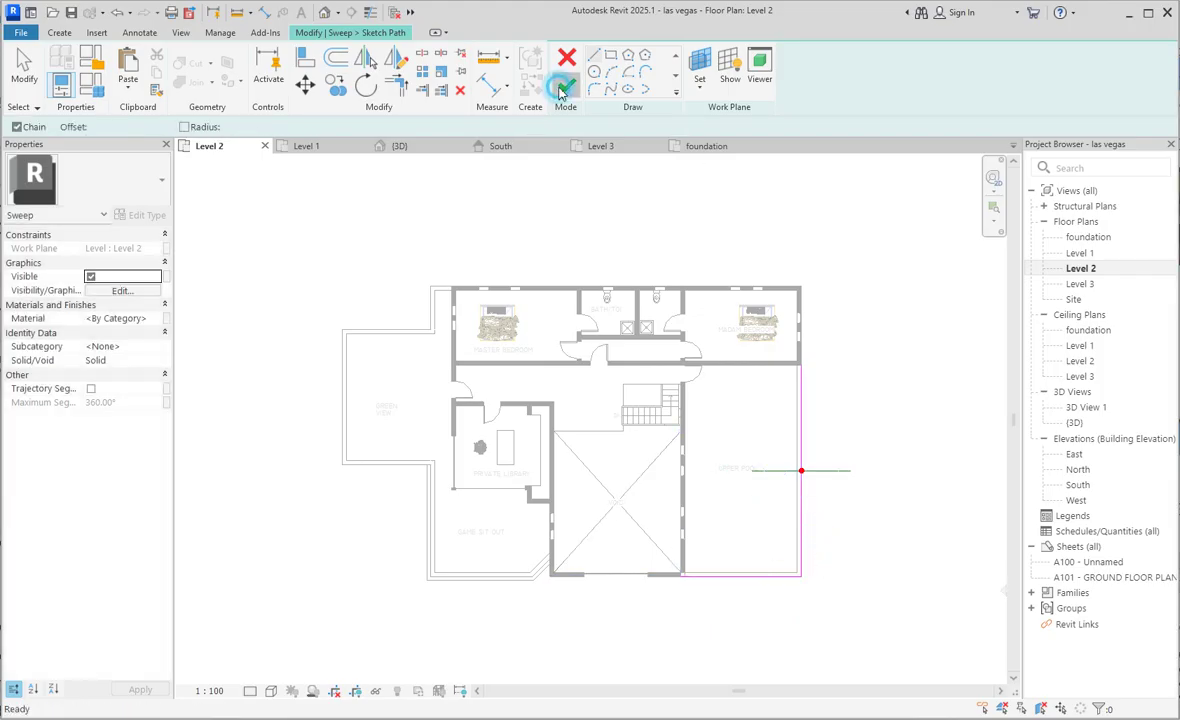
pyautogui.click(567, 85)
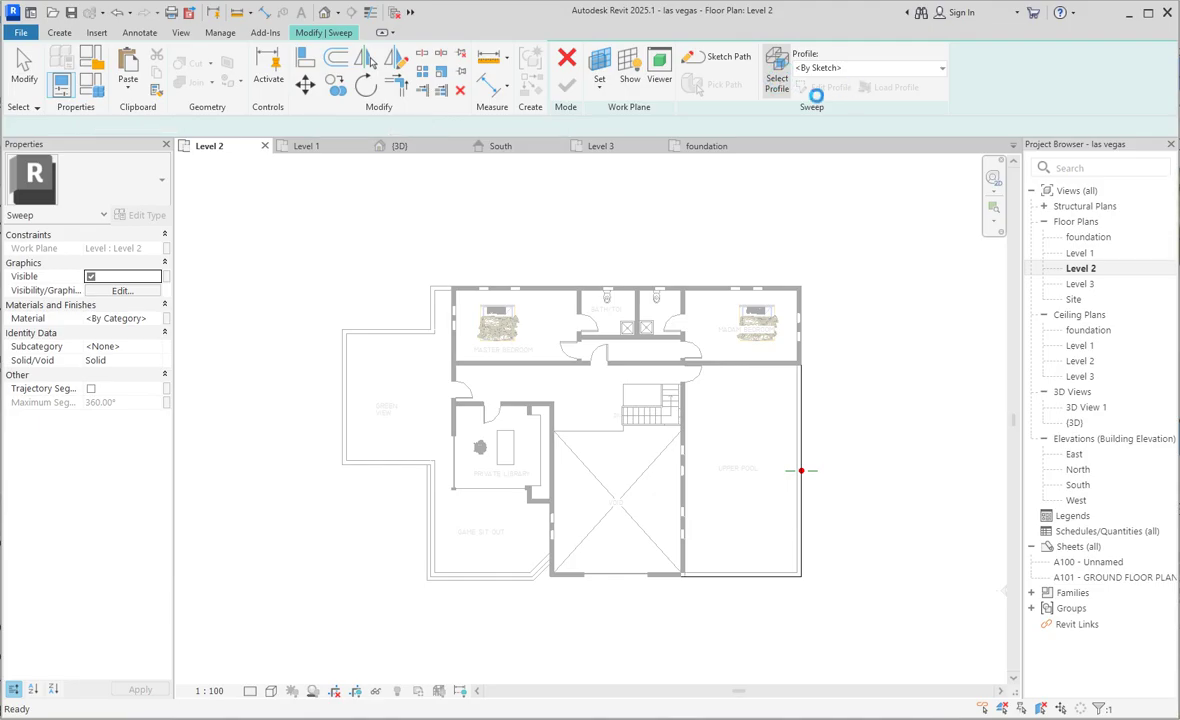
# Select the sweep's profile and open its sketch for editing in the South elevation
pyautogui.click(778, 85)
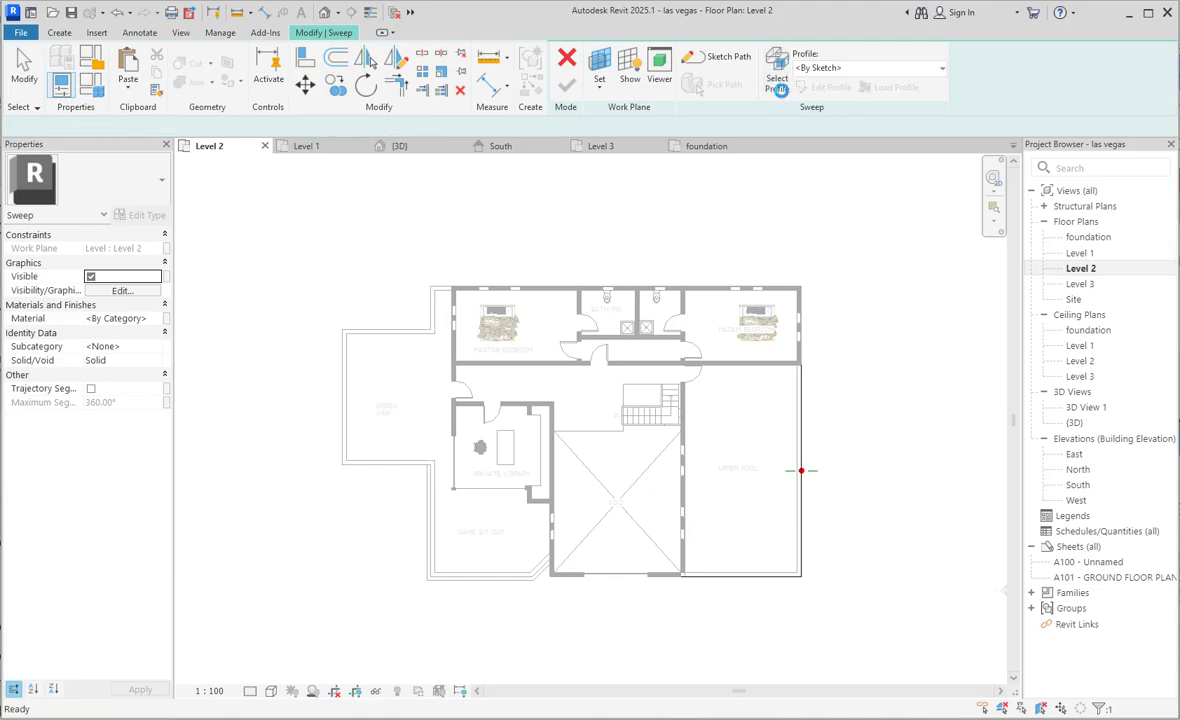
pyautogui.click(780, 90)
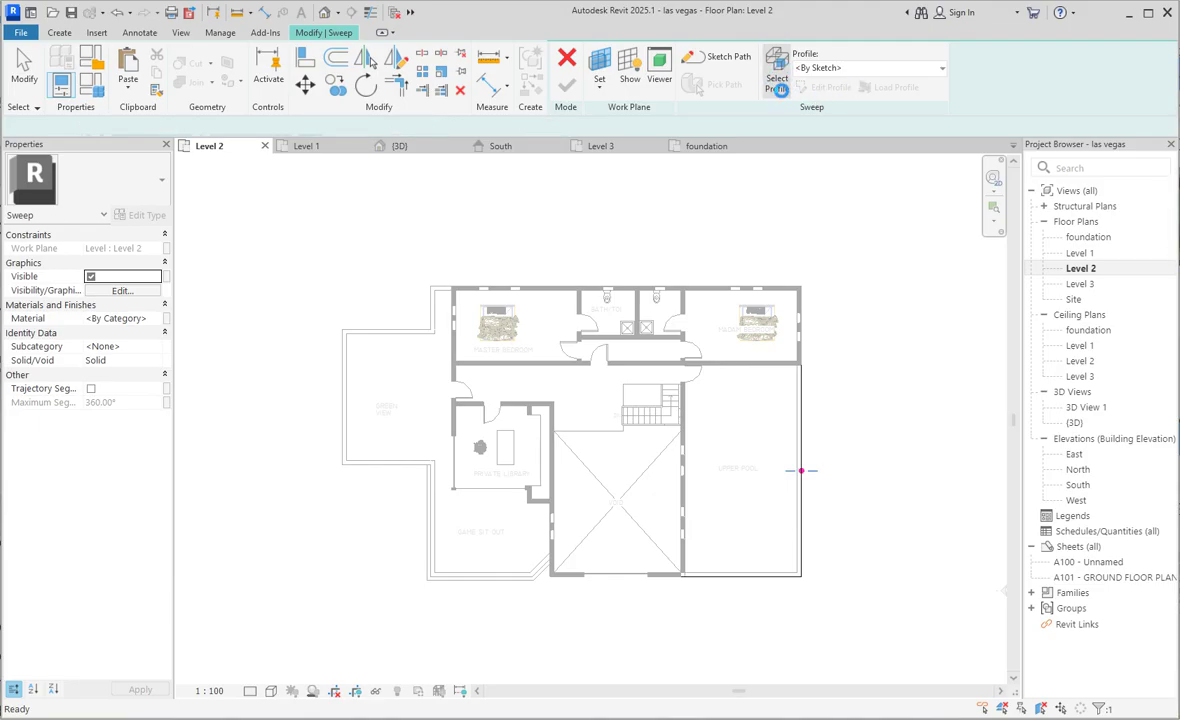
pyautogui.click(807, 88)
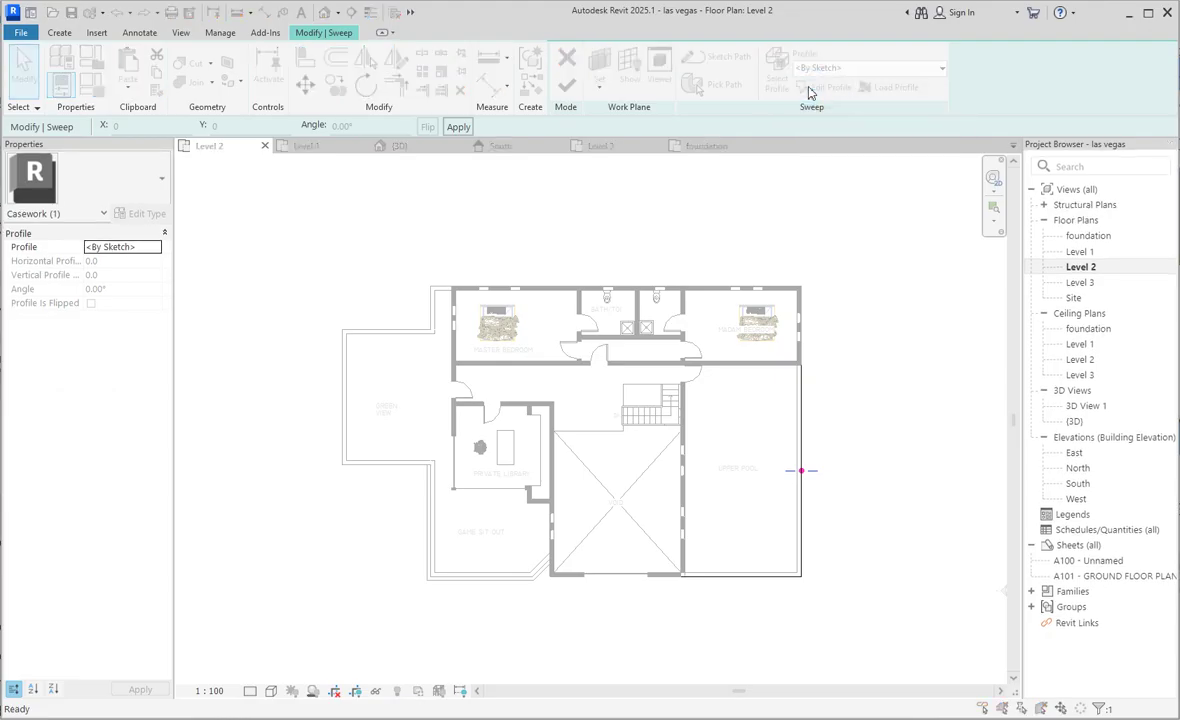
pyautogui.click(522, 256)
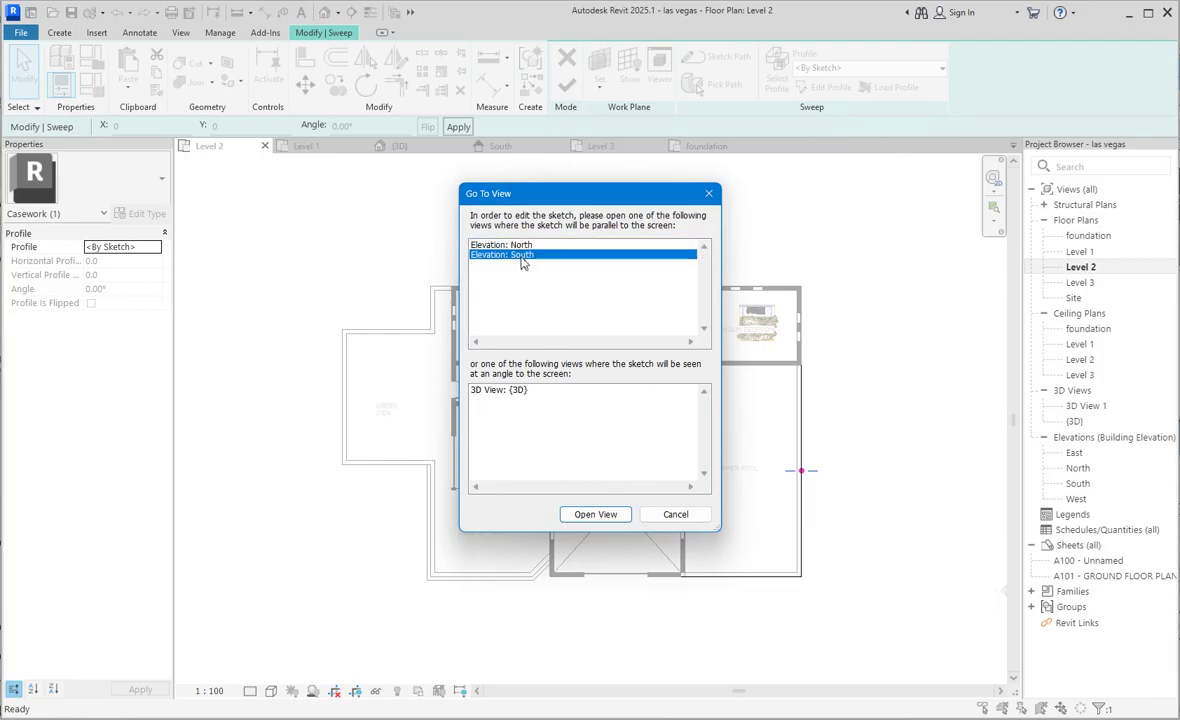
pyautogui.click(611, 516)
pyautogui.click(613, 516)
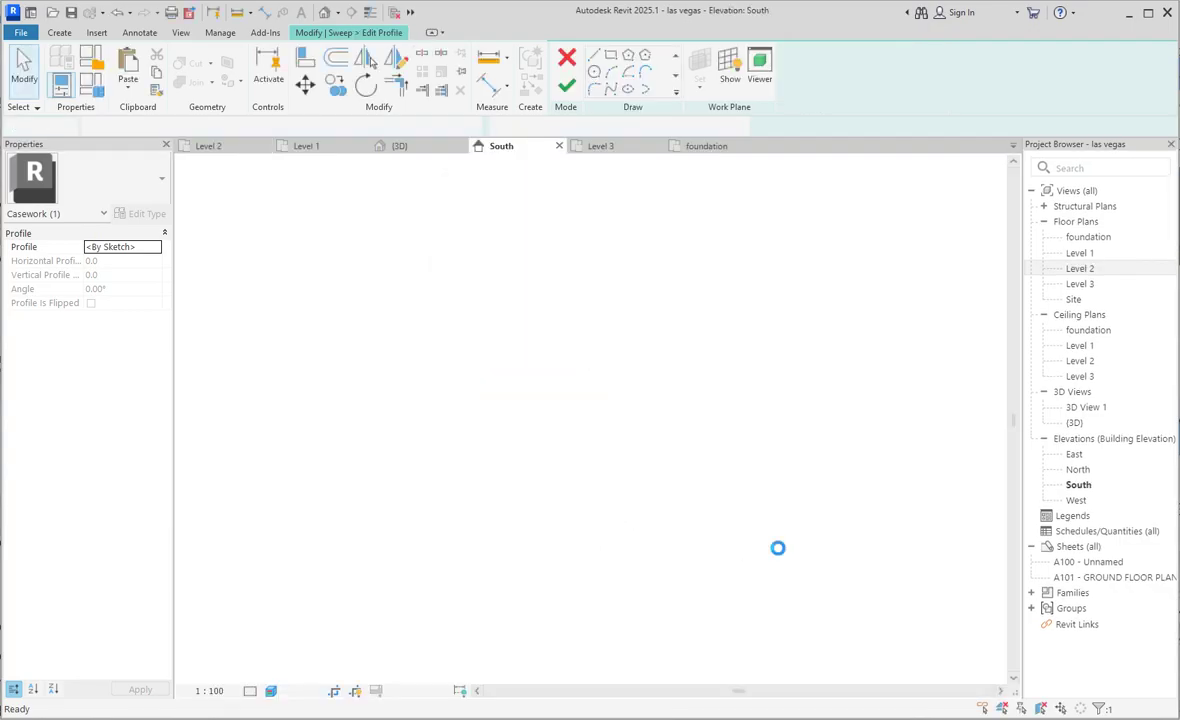
# Sketch the profile's 400 mm horizontal base line along the upper wall's lower edge at its east corner, and turn on thin-line display
pyautogui.scroll(5, 876, 462)
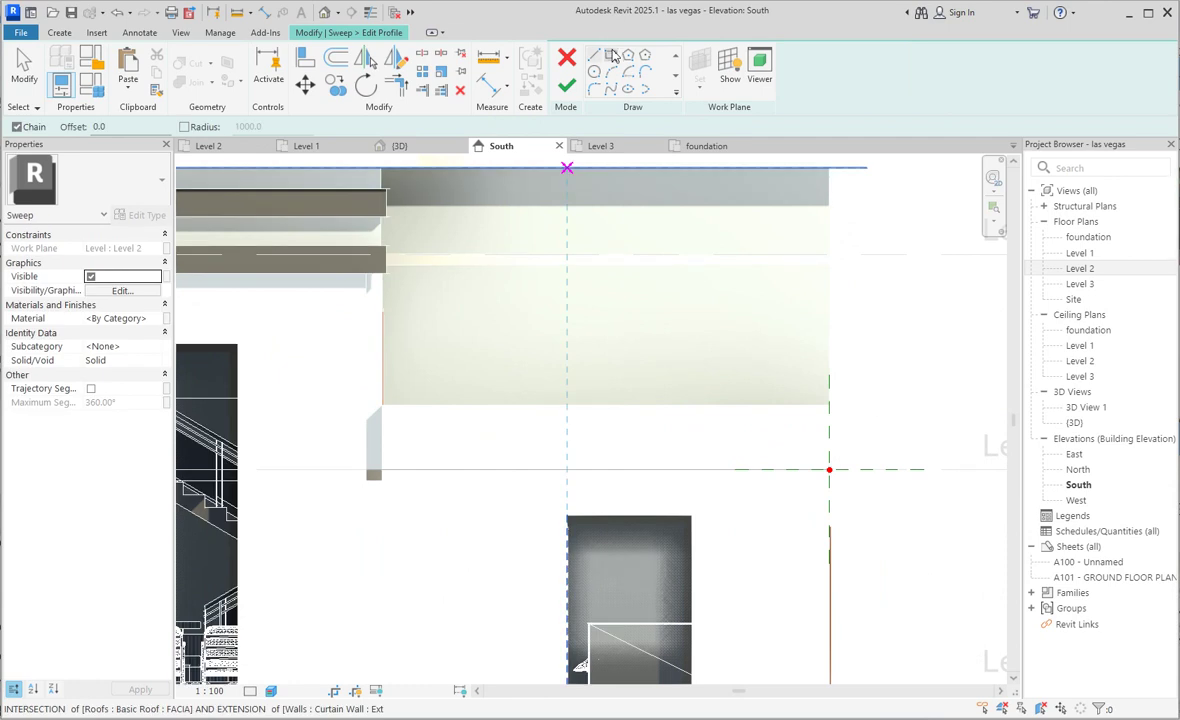
pyautogui.click(812, 322)
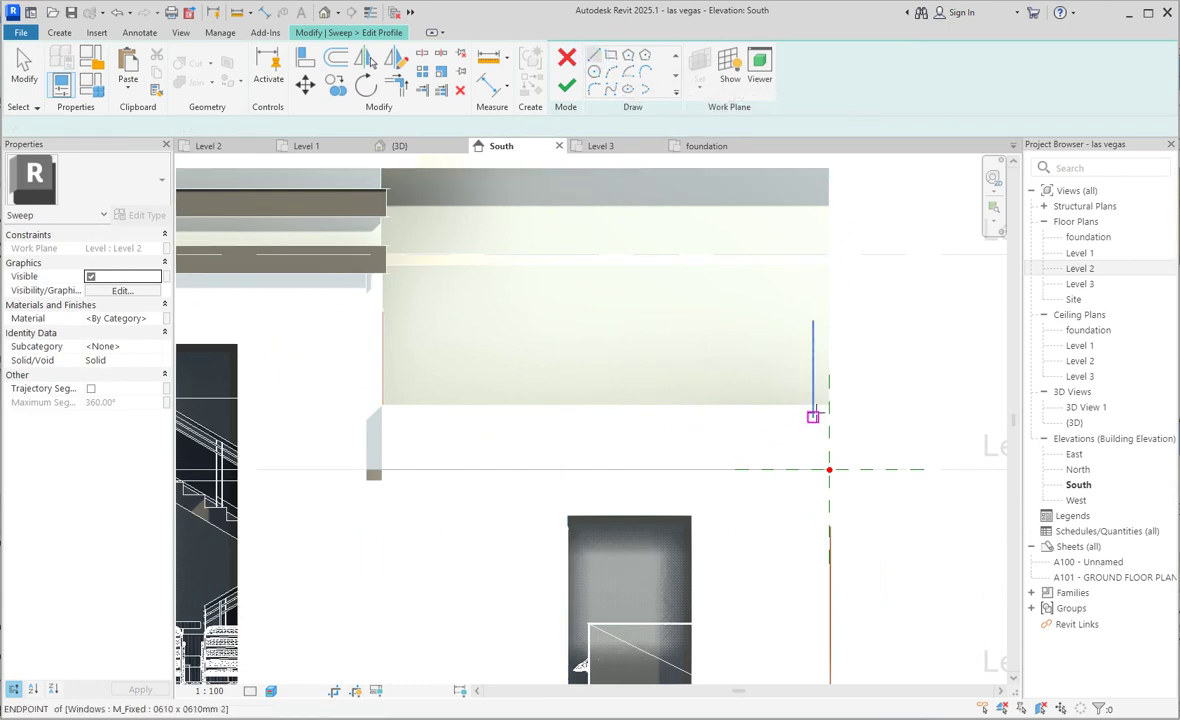
pyautogui.scroll(2, 811, 403)
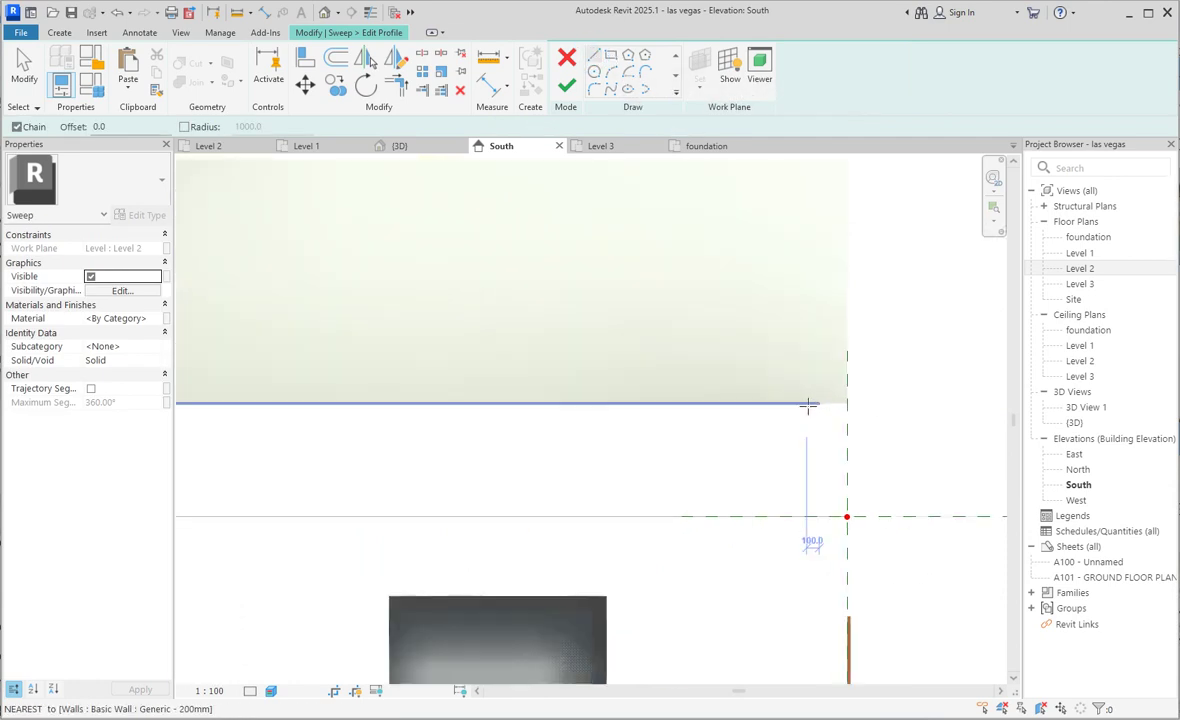
pyautogui.click(819, 403)
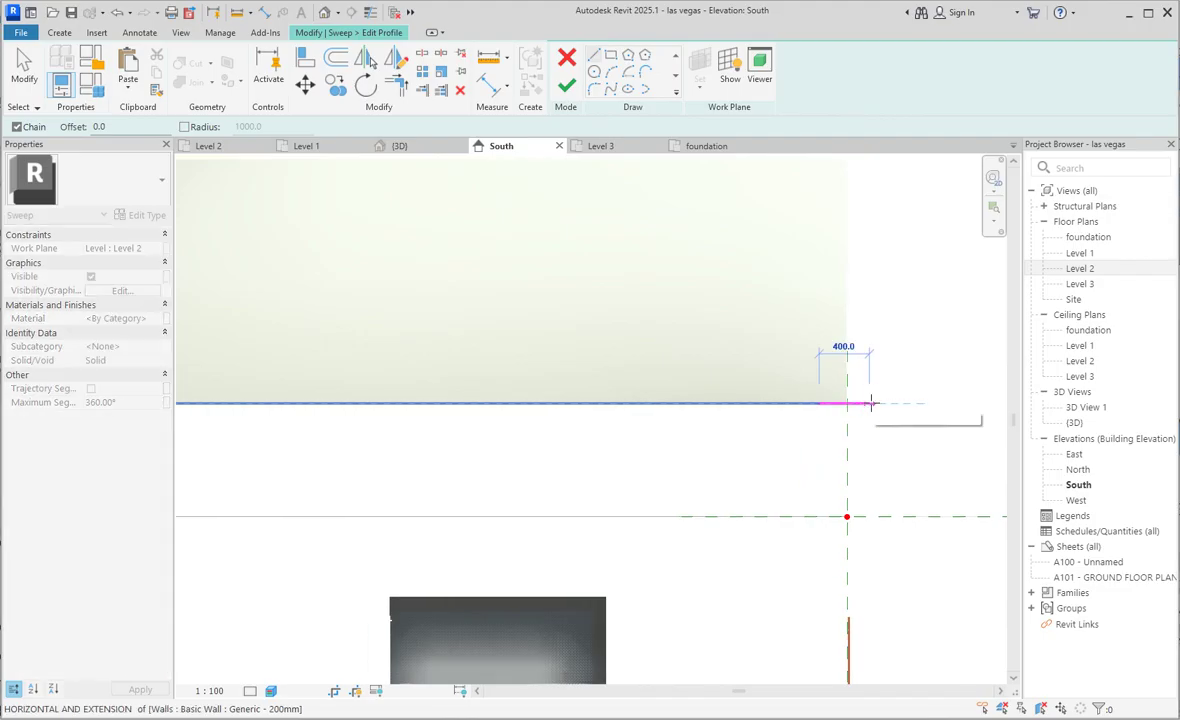
pyautogui.scroll(2, 871, 403)
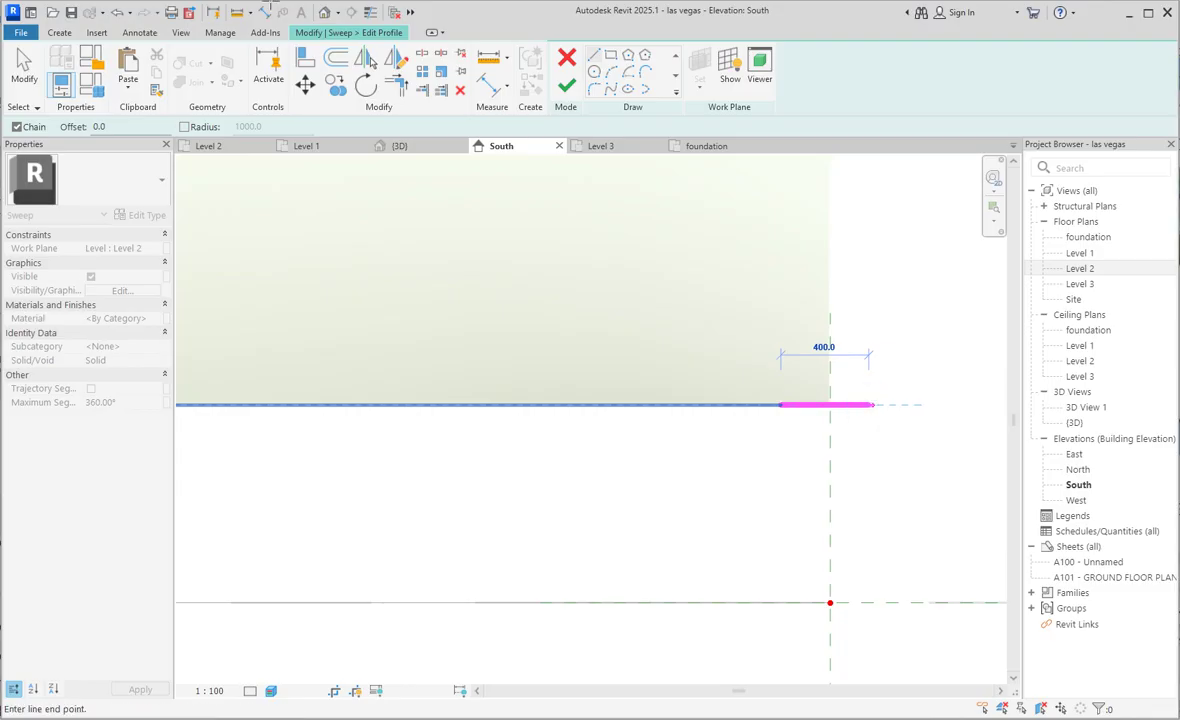
pyautogui.click(869, 404)
pyautogui.click(369, 12)
# Draw the rest of the stepped profile outline with 40 mm and 20 mm horizontal steps, a 360 mm upper edge and a vertical inner side
pyautogui.scroll(2, 872, 392)
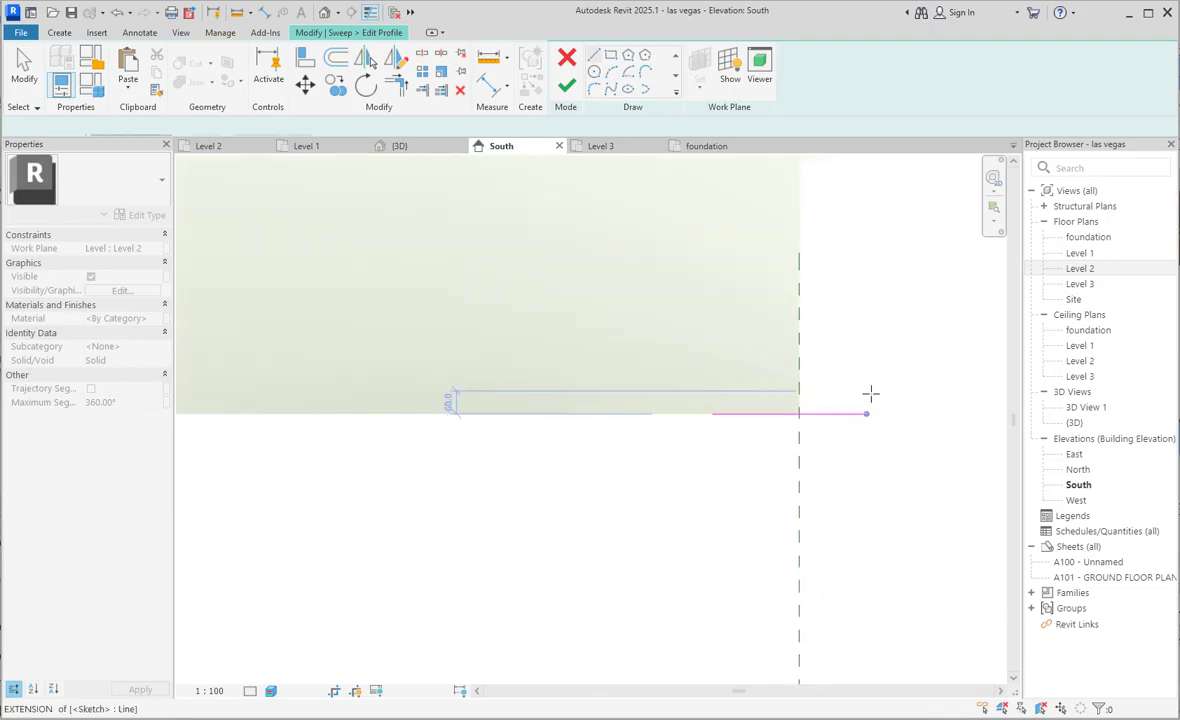
pyautogui.scroll(-2, 848, 452)
pyautogui.scroll(1, 840, 442)
pyautogui.click(855, 432)
pyautogui.scroll(2, 851, 429)
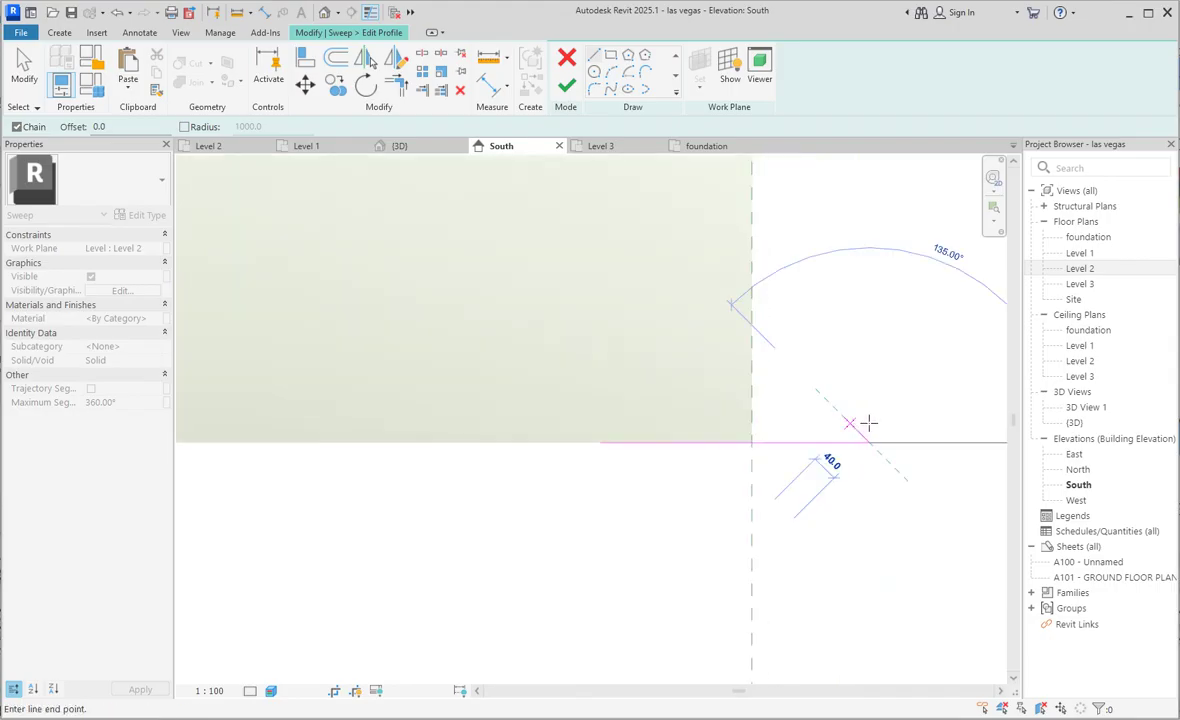
pyautogui.click(869, 429)
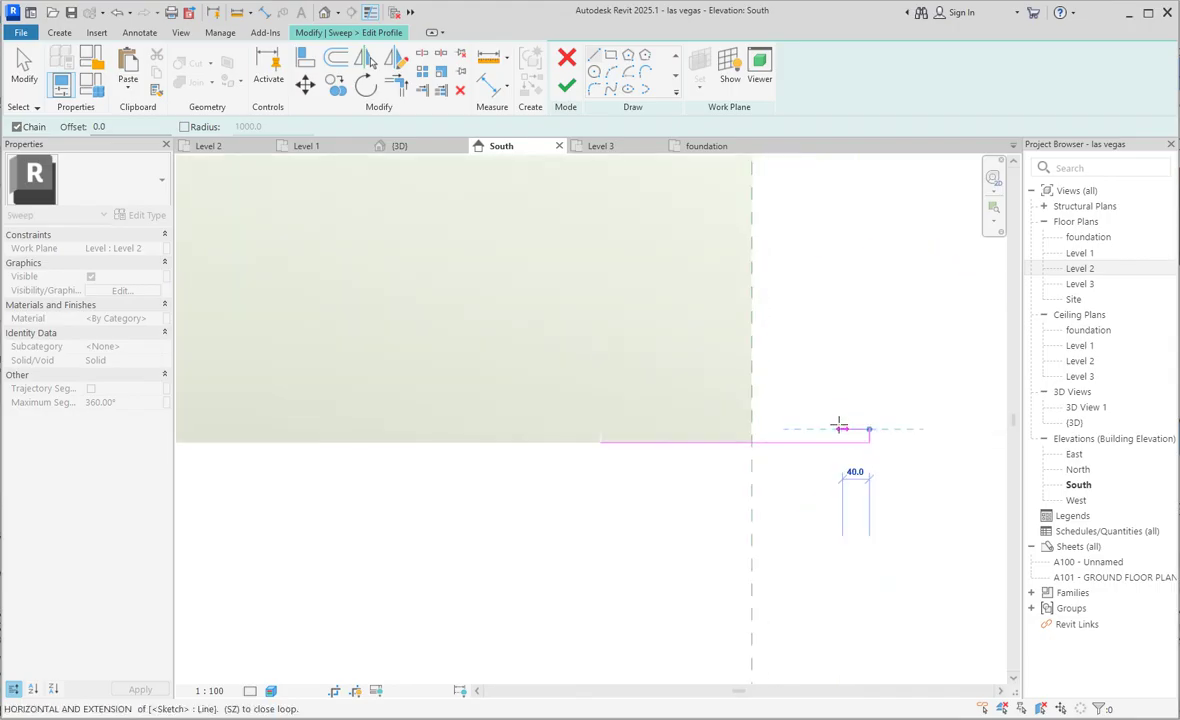
pyautogui.click(842, 429)
pyautogui.click(841, 413)
pyautogui.click(828, 414)
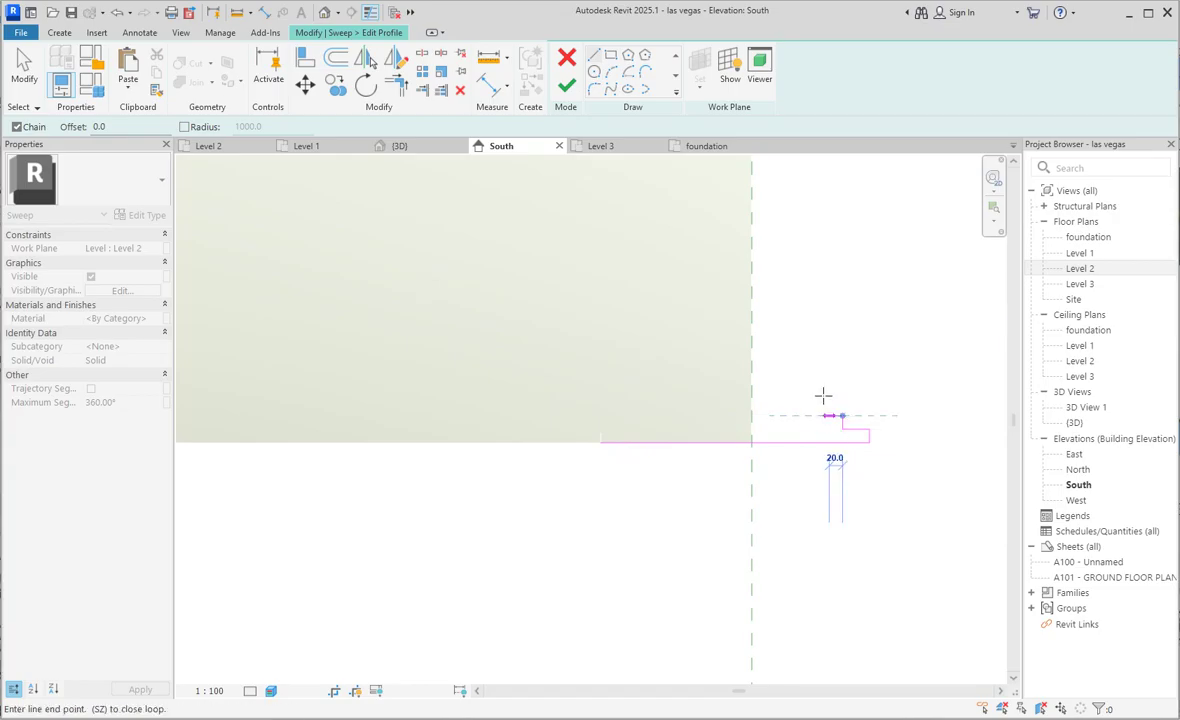
pyautogui.click(827, 388)
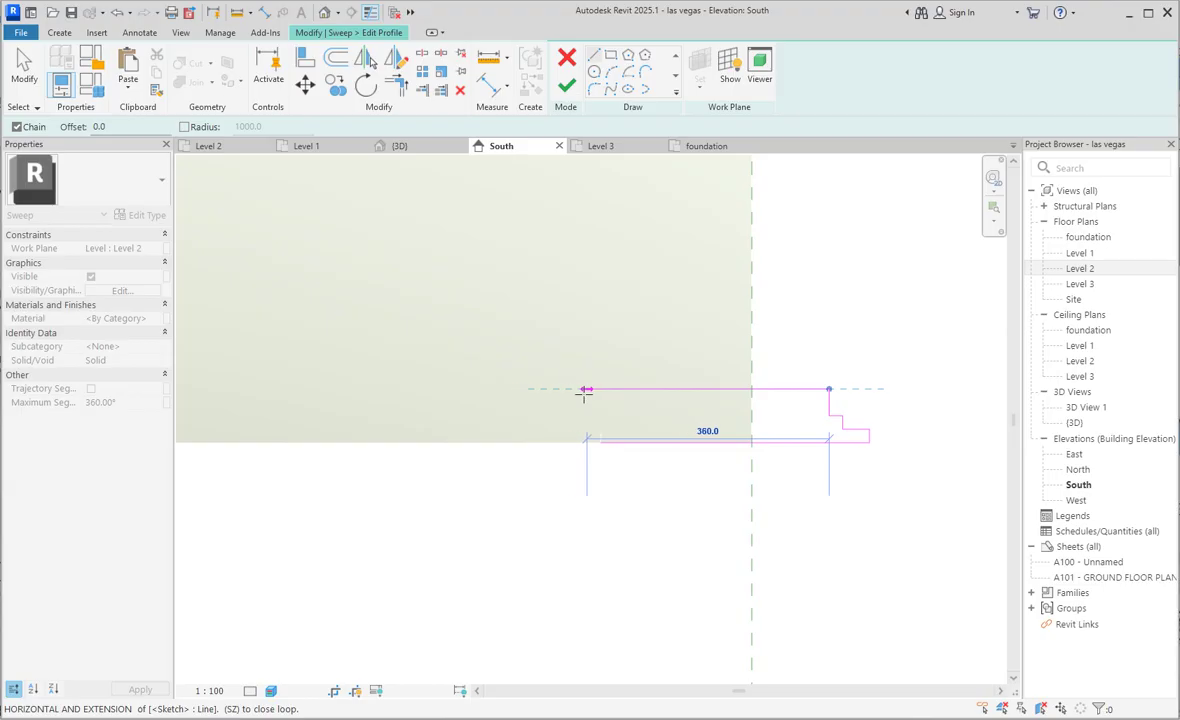
pyautogui.click(585, 390)
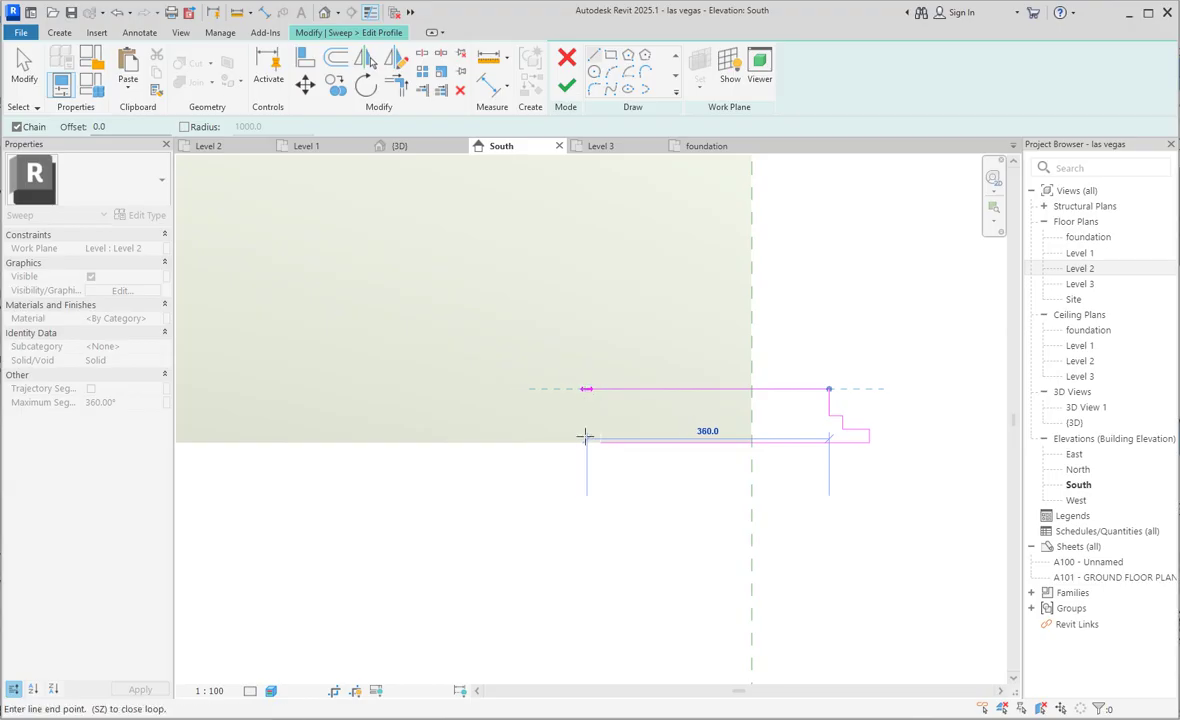
pyautogui.click(586, 440)
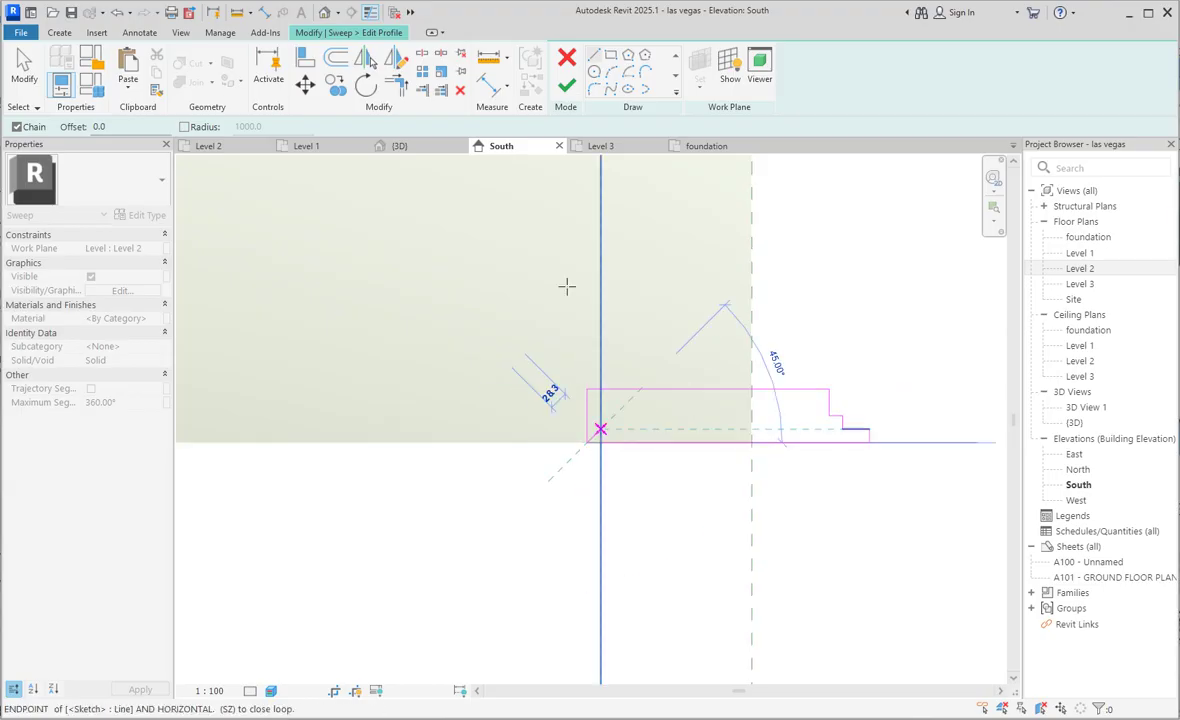
pyautogui.press('Escape')
pyautogui.press('Escape')
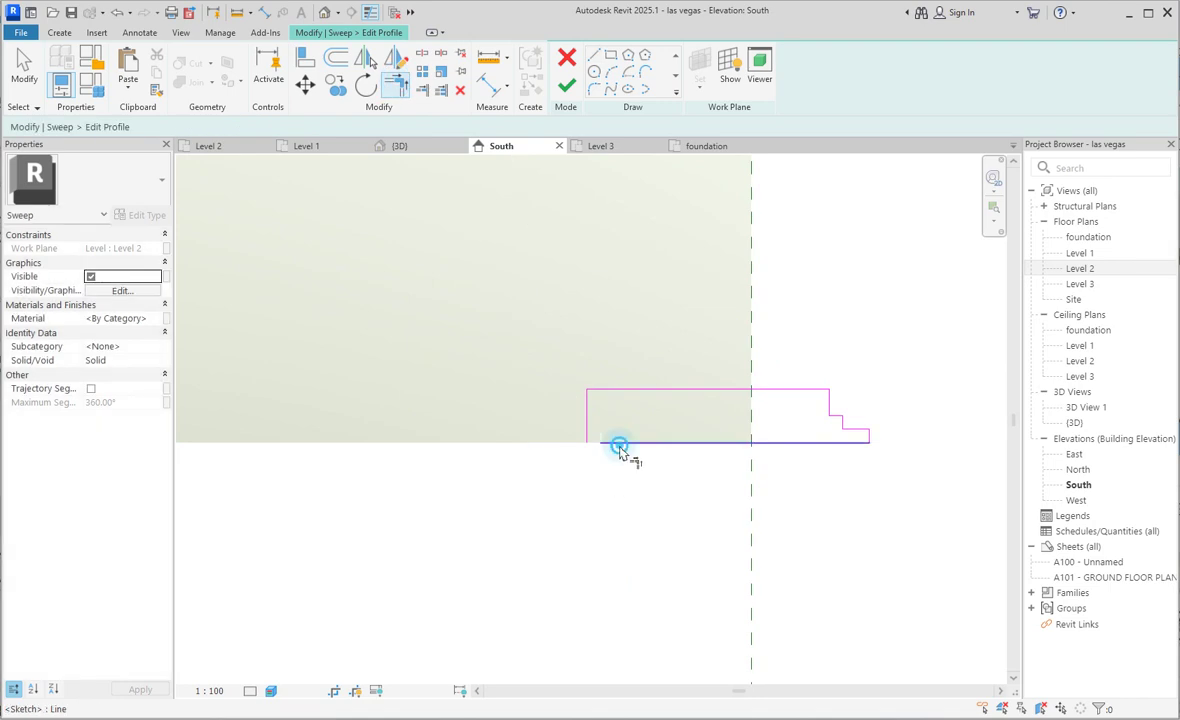
# Trim the profile's lower inner corner closed, and finish the profile and the sweep
pyautogui.press('t')
pyautogui.press('r')
pyautogui.scroll(-5, 610, 465)
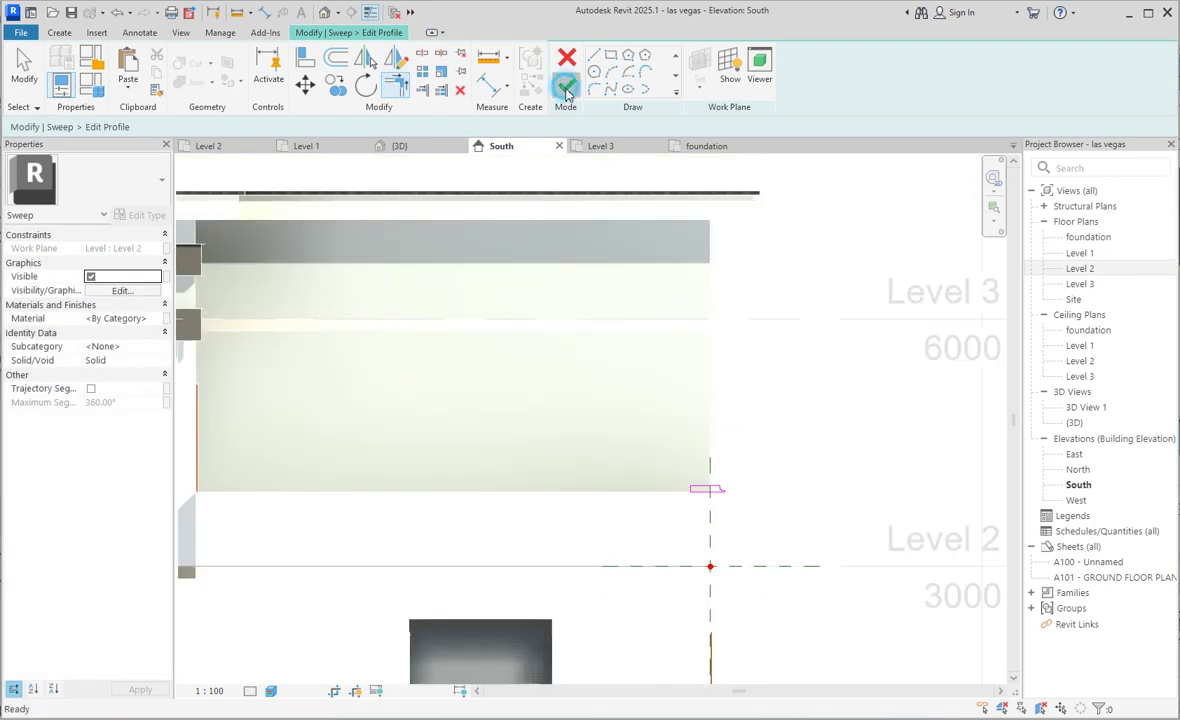
pyautogui.click(566, 88)
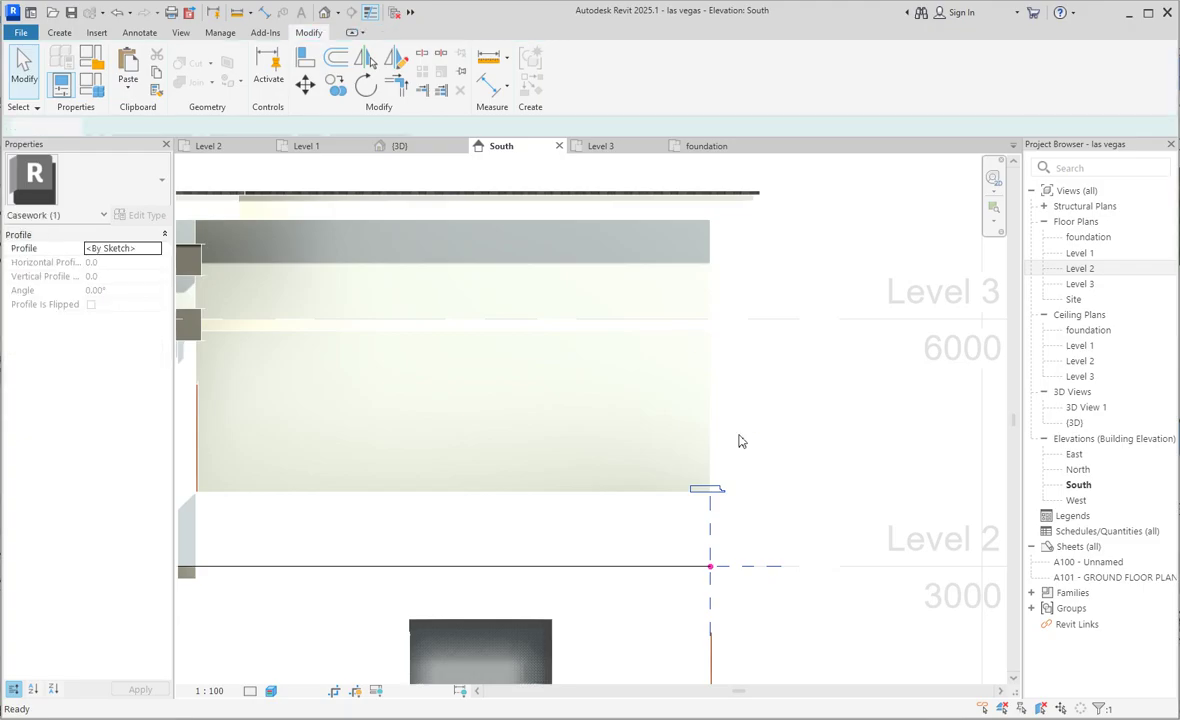
pyautogui.scroll(-4, 737, 440)
pyautogui.press('Escape')
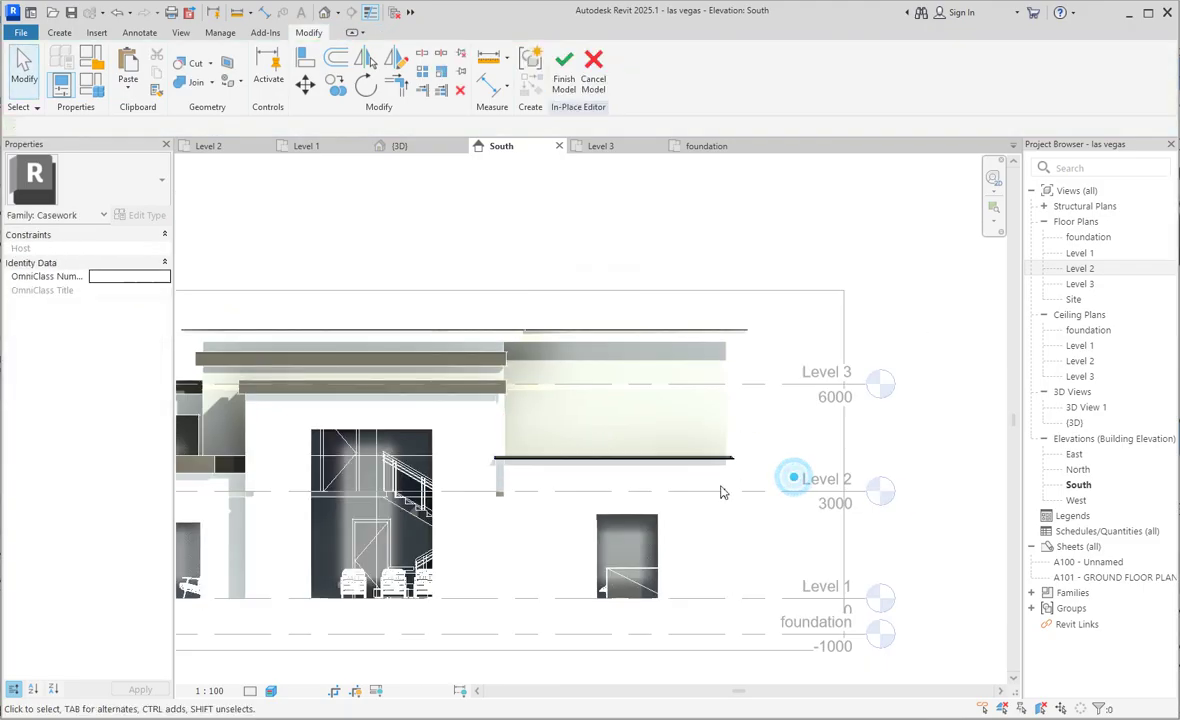
# Assign the Roofing, Tile(2) material to the sweep and finish the in-place model
pyautogui.scroll(5, 698, 474)
pyautogui.click(777, 452)
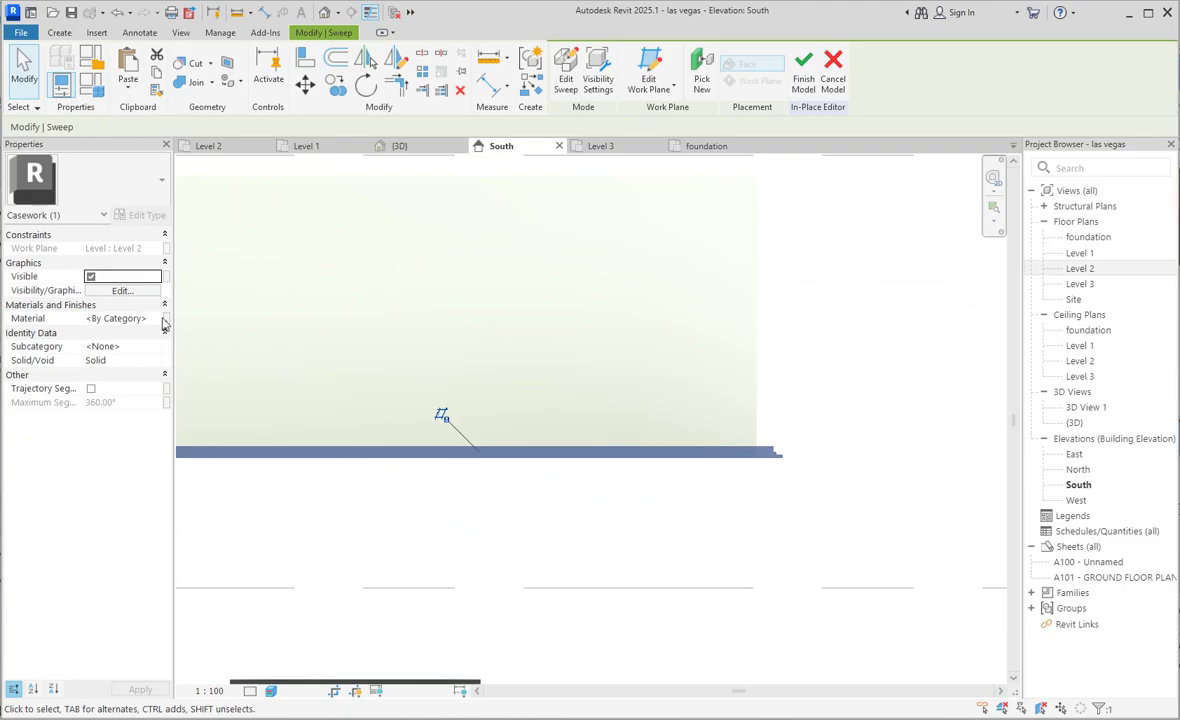
pyautogui.click(164, 319)
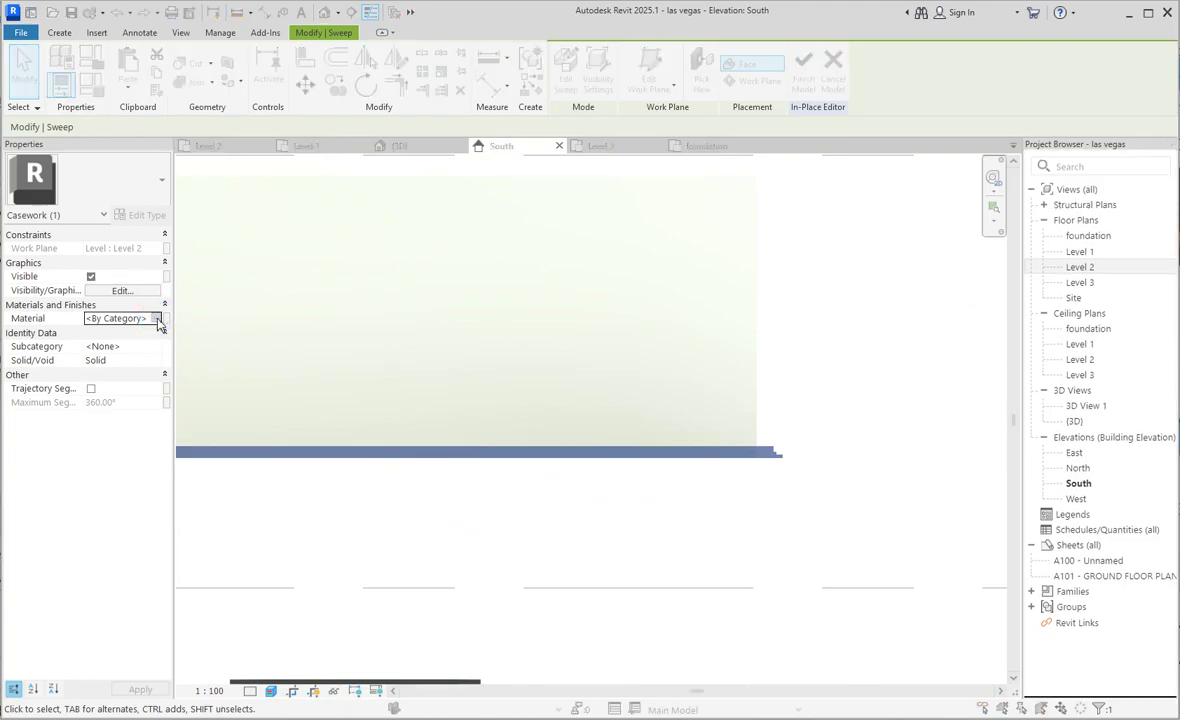
pyautogui.doubleClick(342, 336)
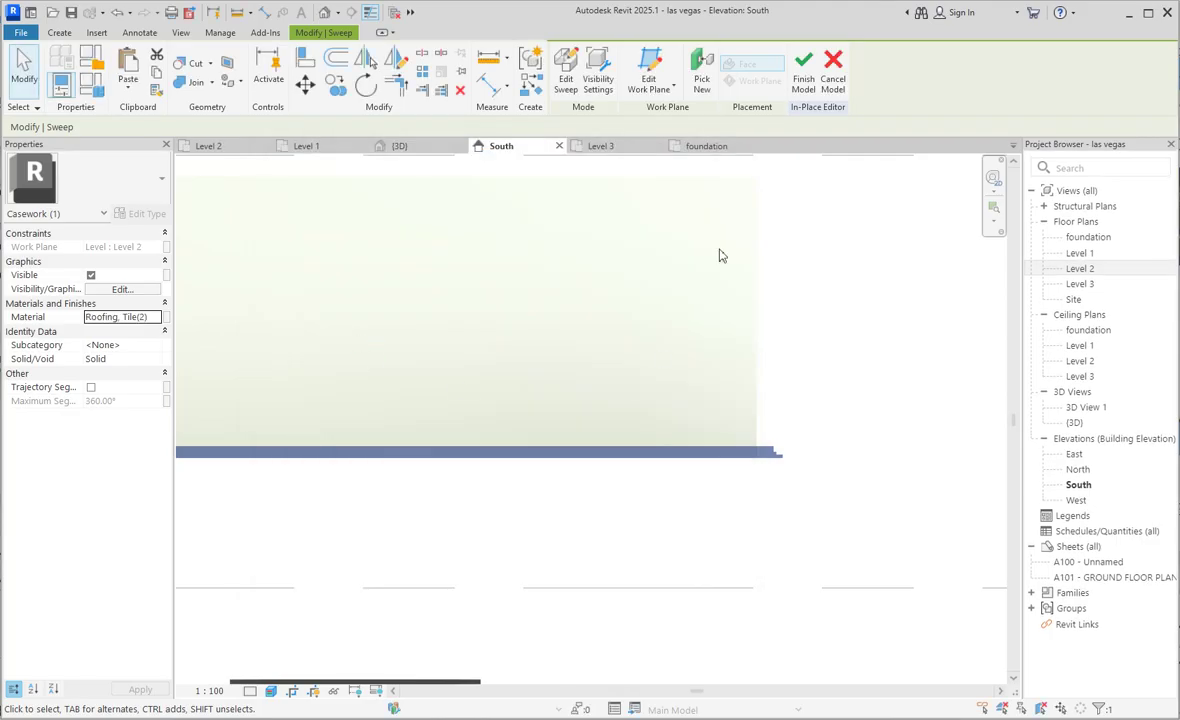
pyautogui.click(803, 75)
# Reopen the Casework 1 trim for in-place editing and mirror a copy of its sweep about a vertical axis near the house's middle
pyautogui.scroll(-2, 793, 407)
pyautogui.scroll(-2, 827, 430)
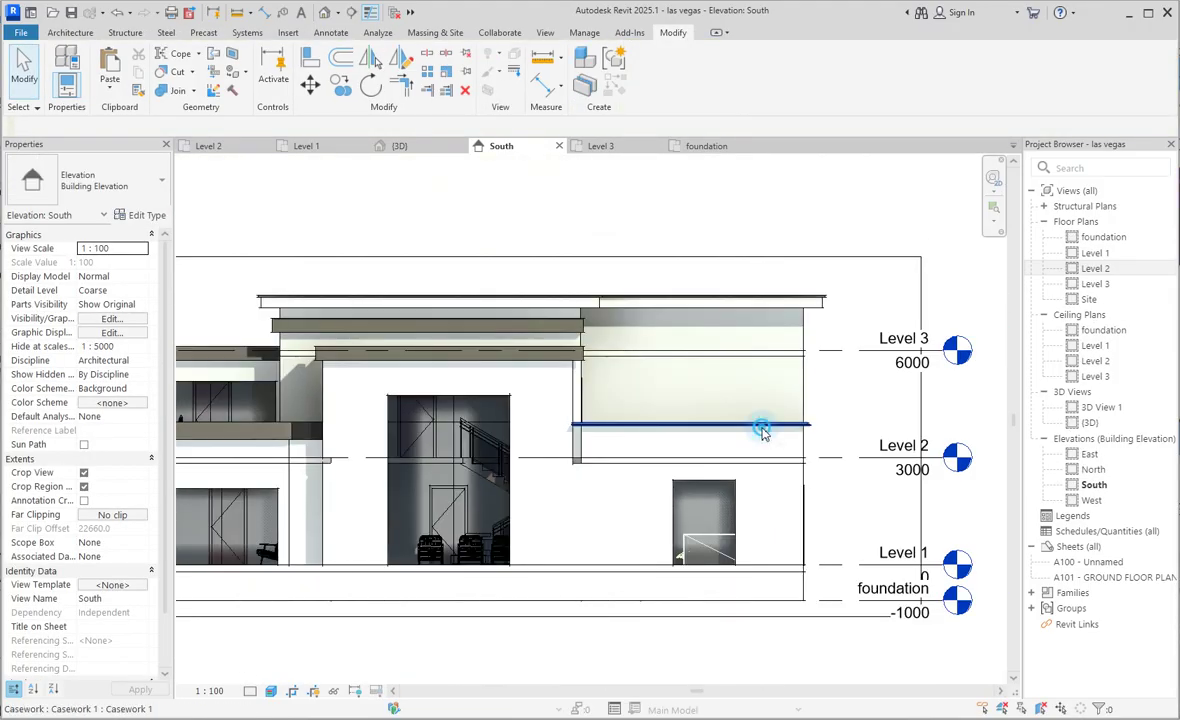
pyautogui.click(800, 429)
pyautogui.scroll(-2, 812, 420)
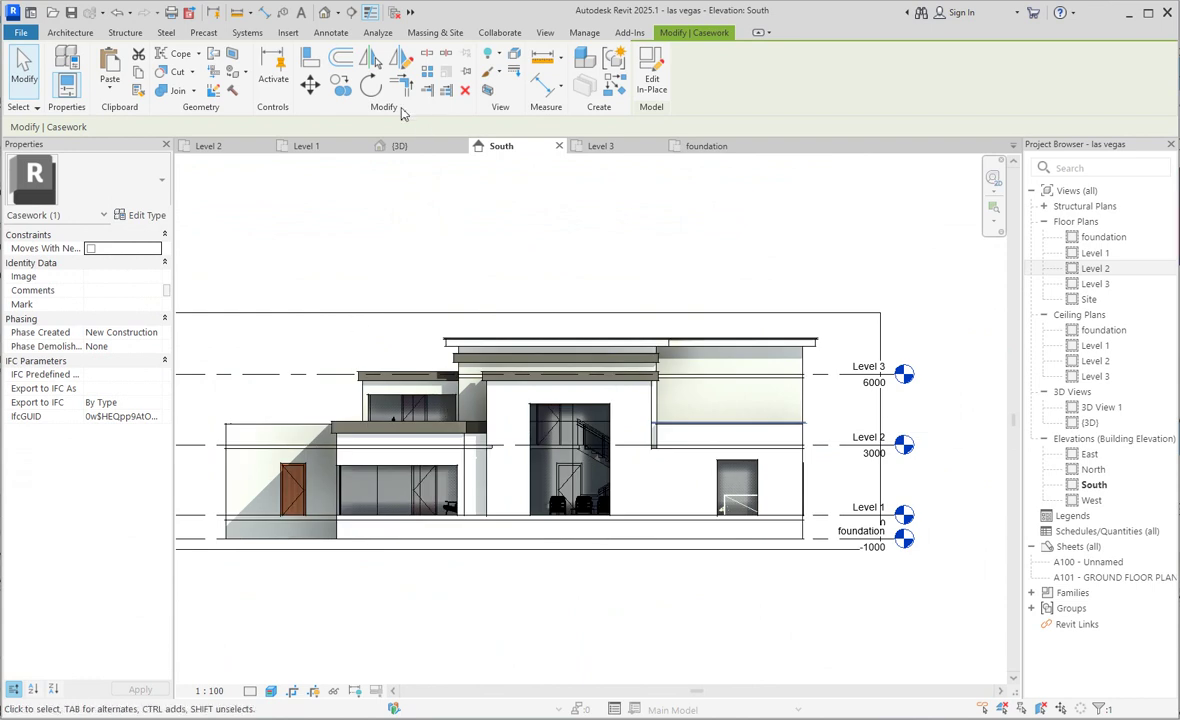
pyautogui.click(652, 78)
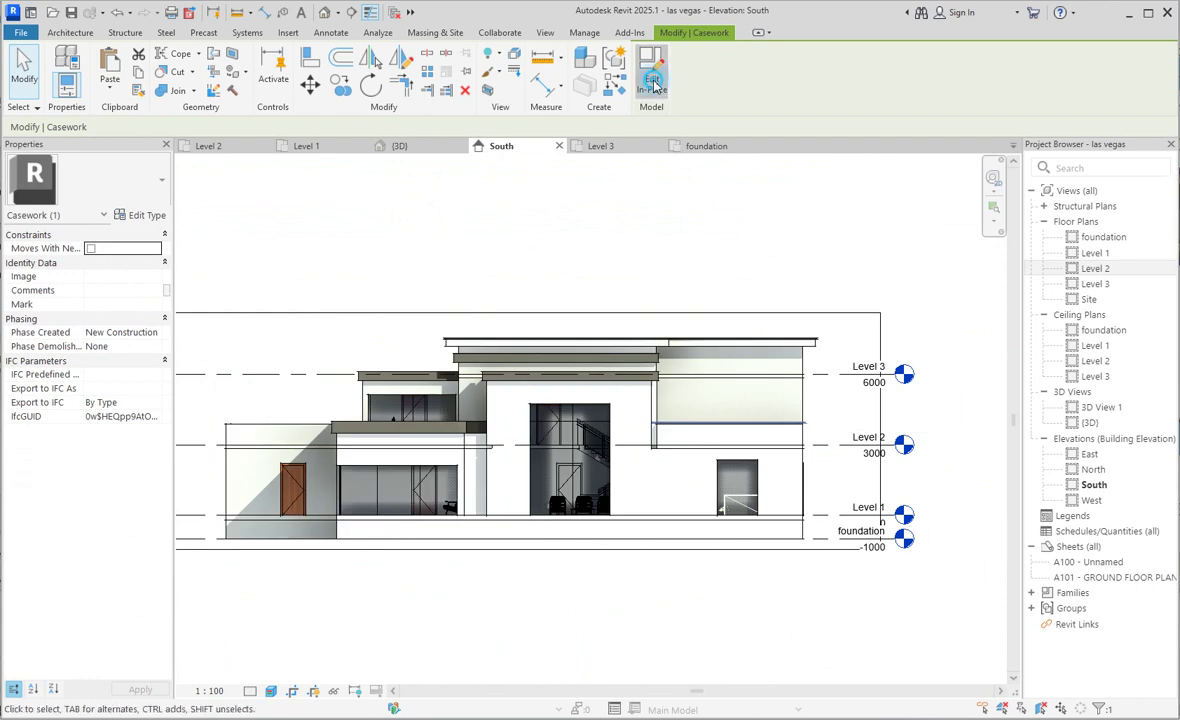
pyautogui.click(777, 422)
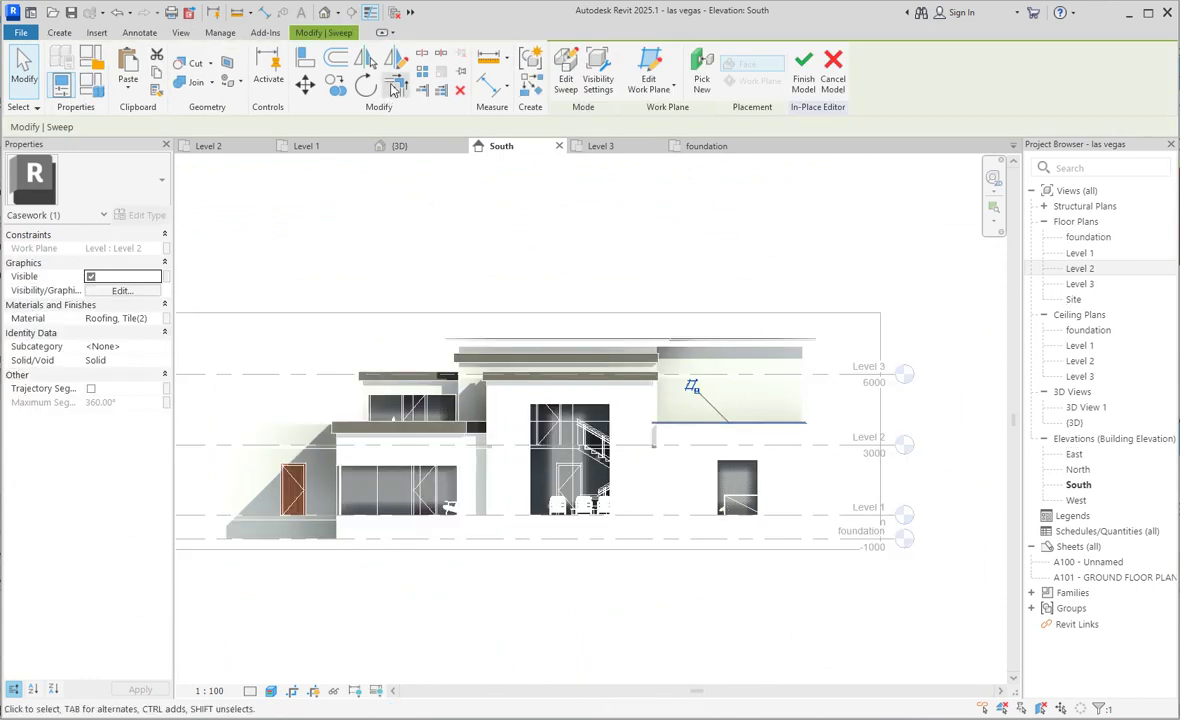
pyautogui.click(397, 63)
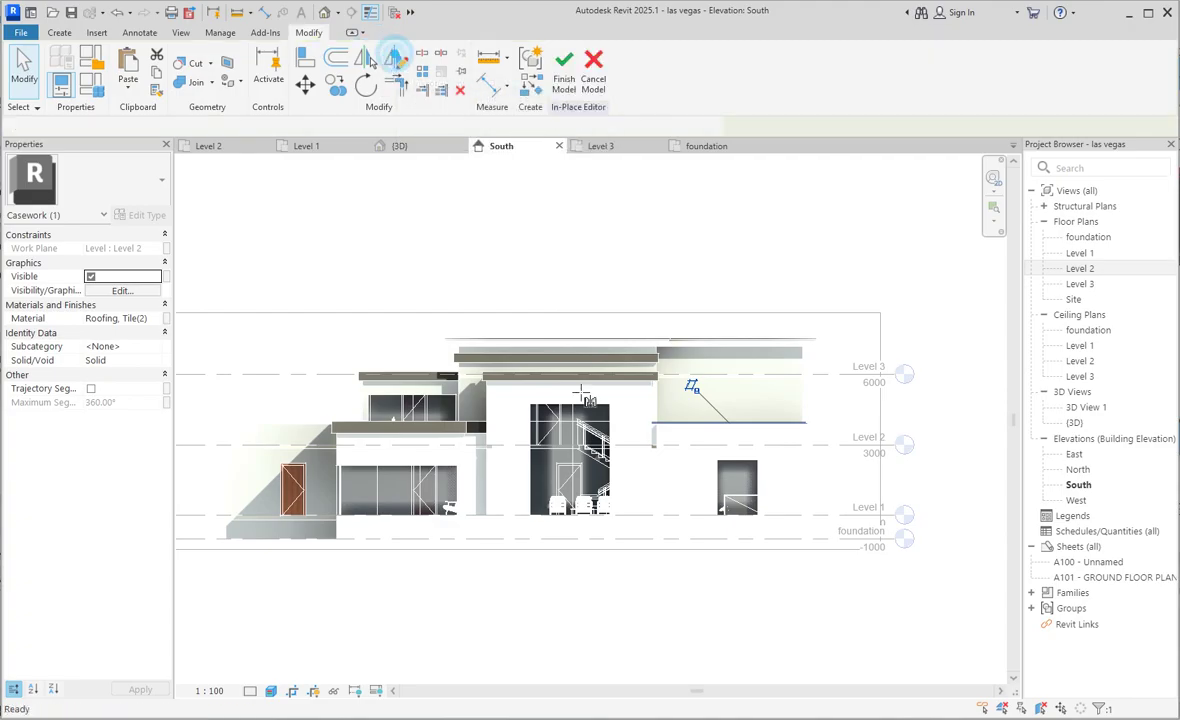
pyautogui.click(557, 376)
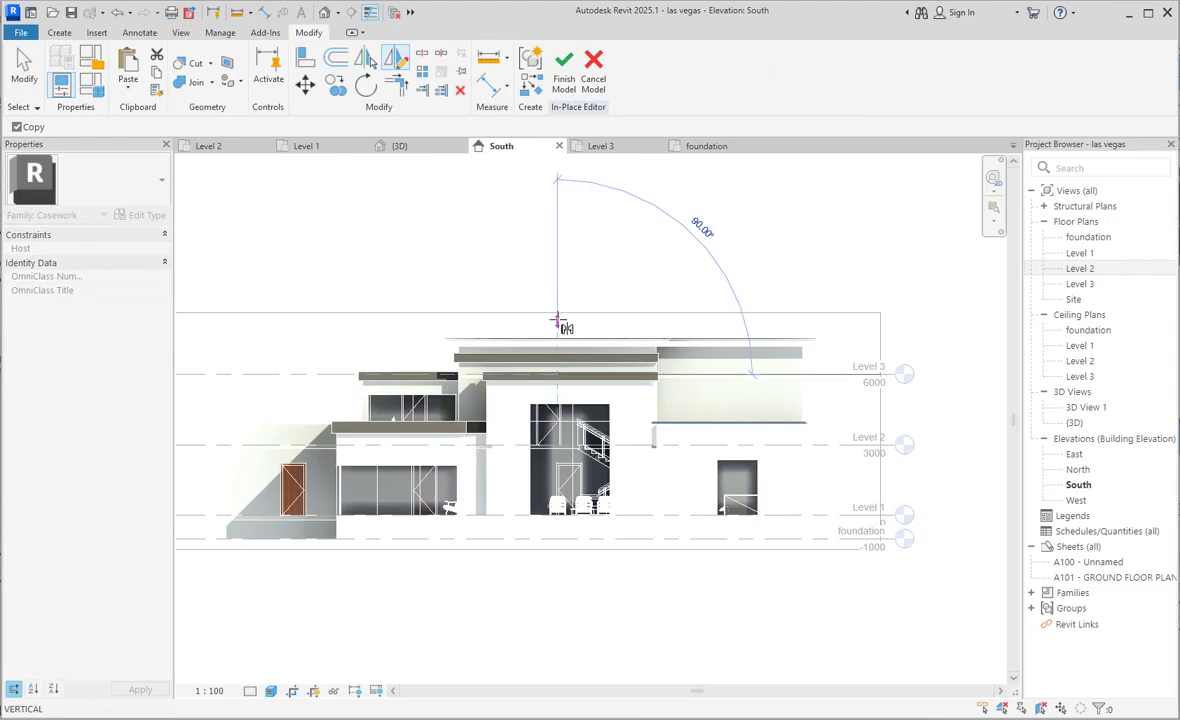
pyautogui.click(557, 317)
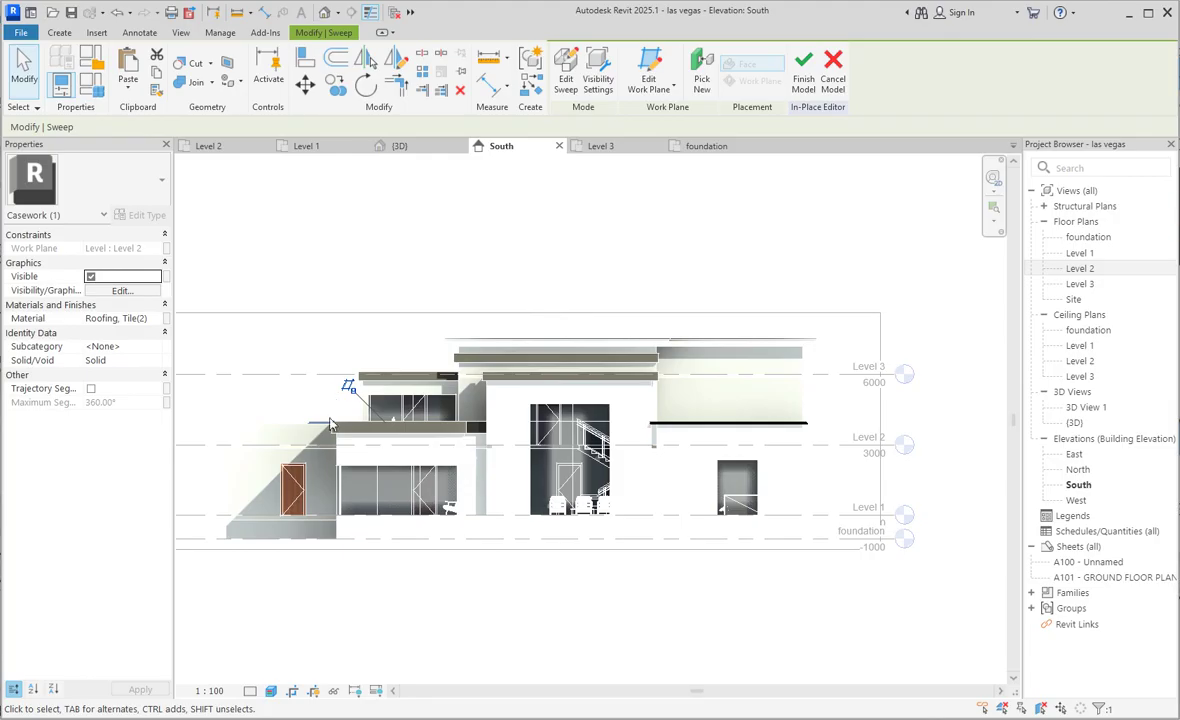
# Edit the mirrored sweep and open its path sketch in the Level 2 floor plan
pyautogui.scroll(2, 345, 390)
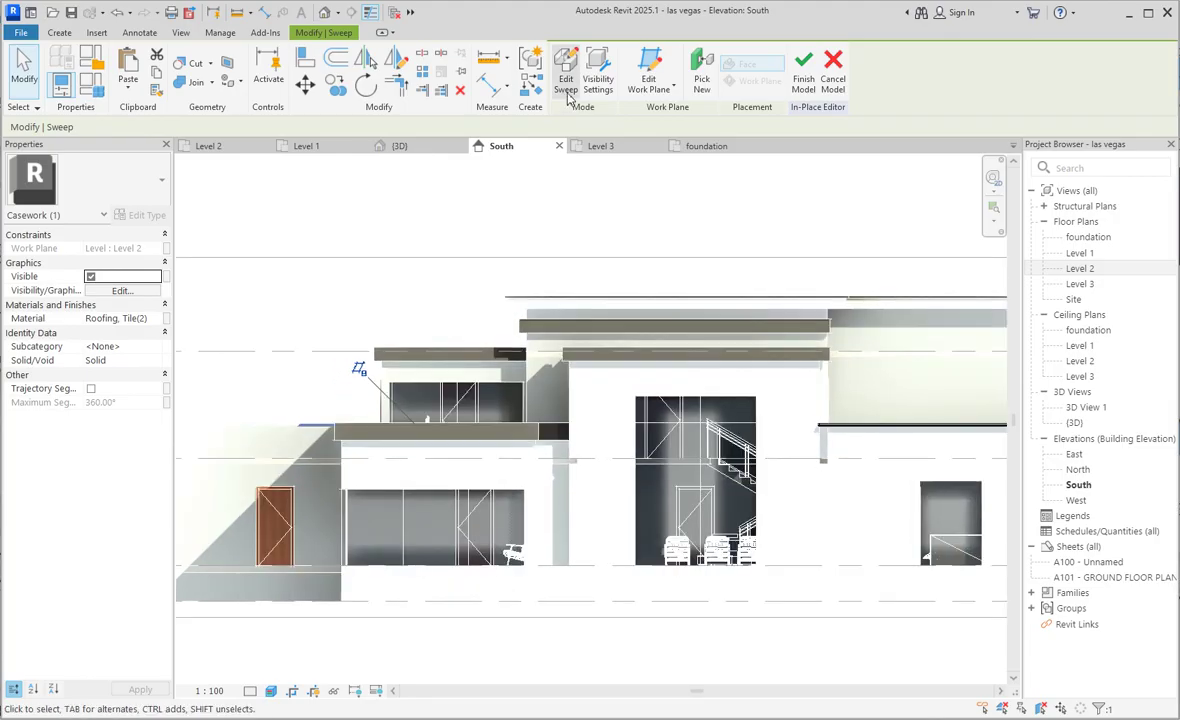
pyautogui.click(567, 90)
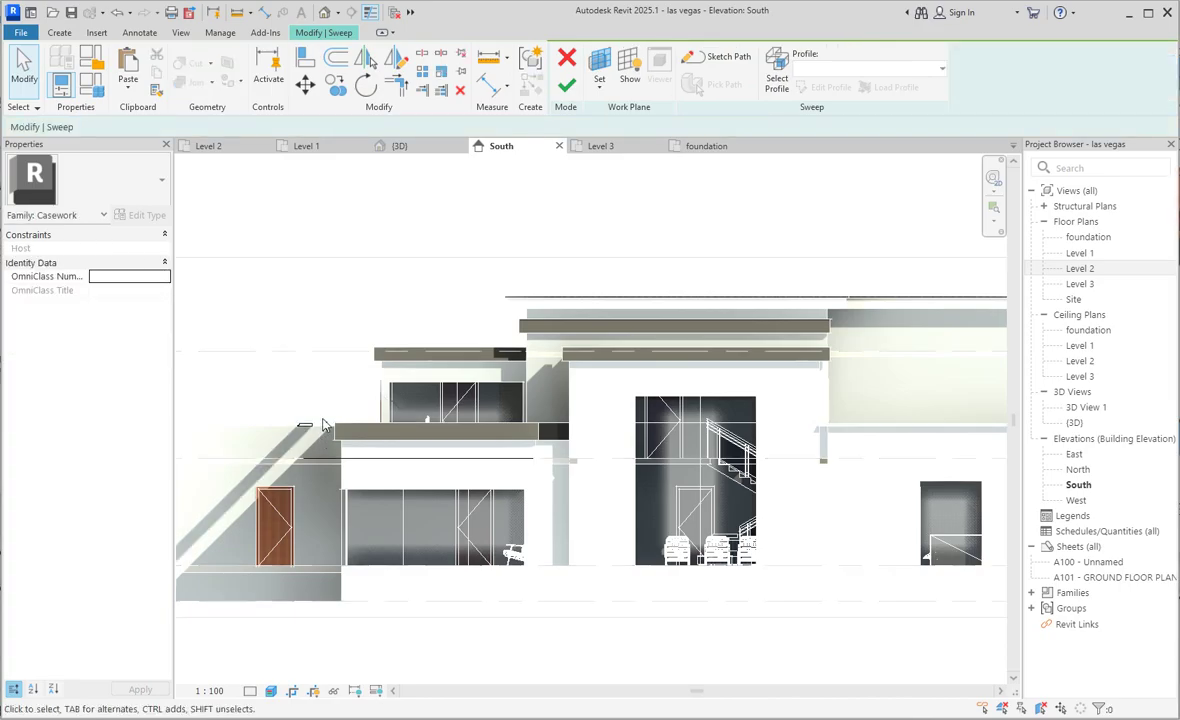
pyautogui.click(718, 58)
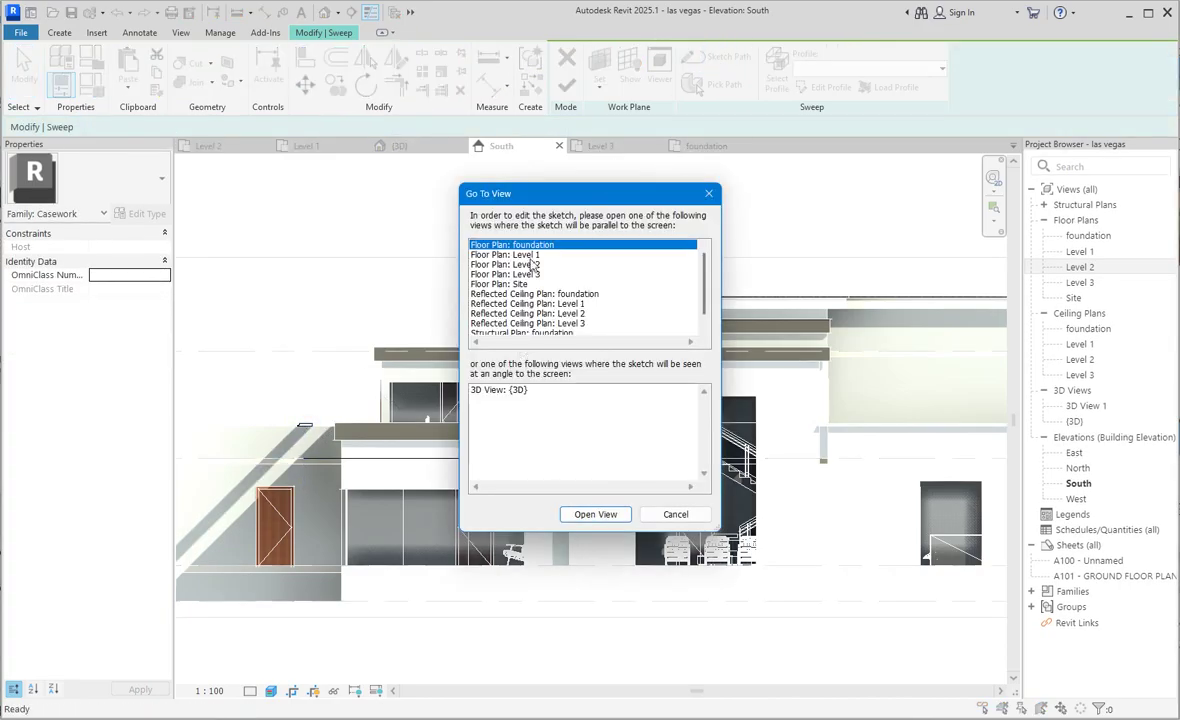
pyautogui.click(532, 264)
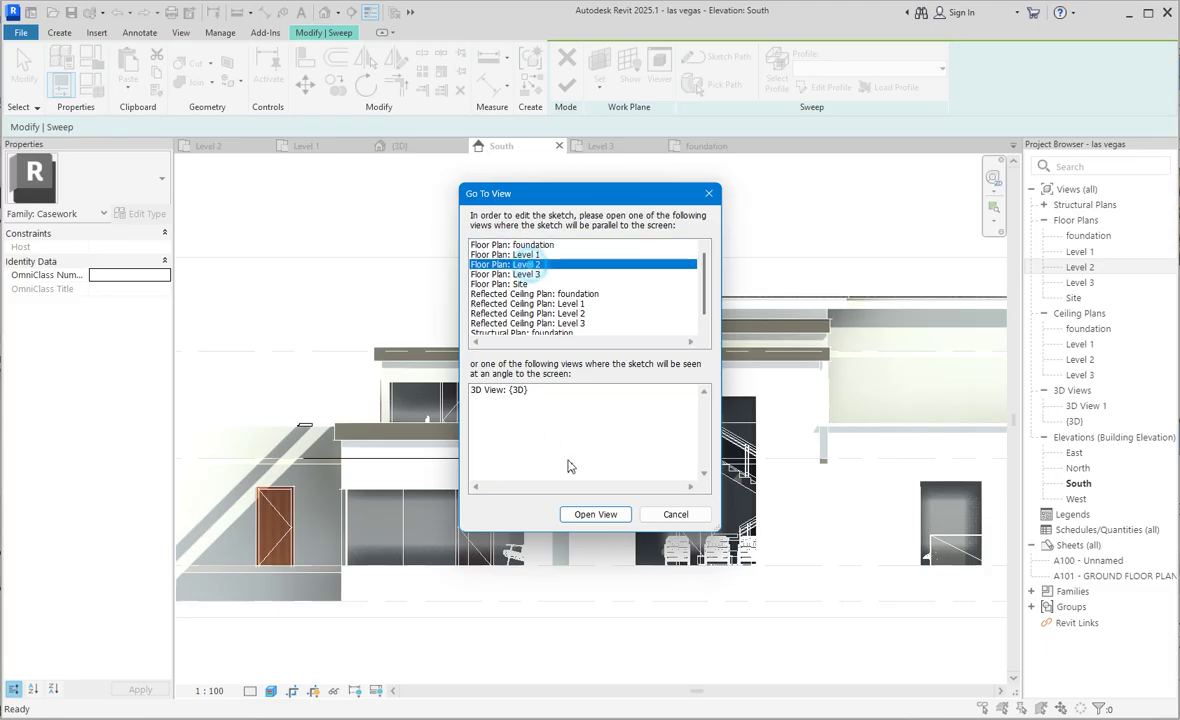
pyautogui.click(602, 517)
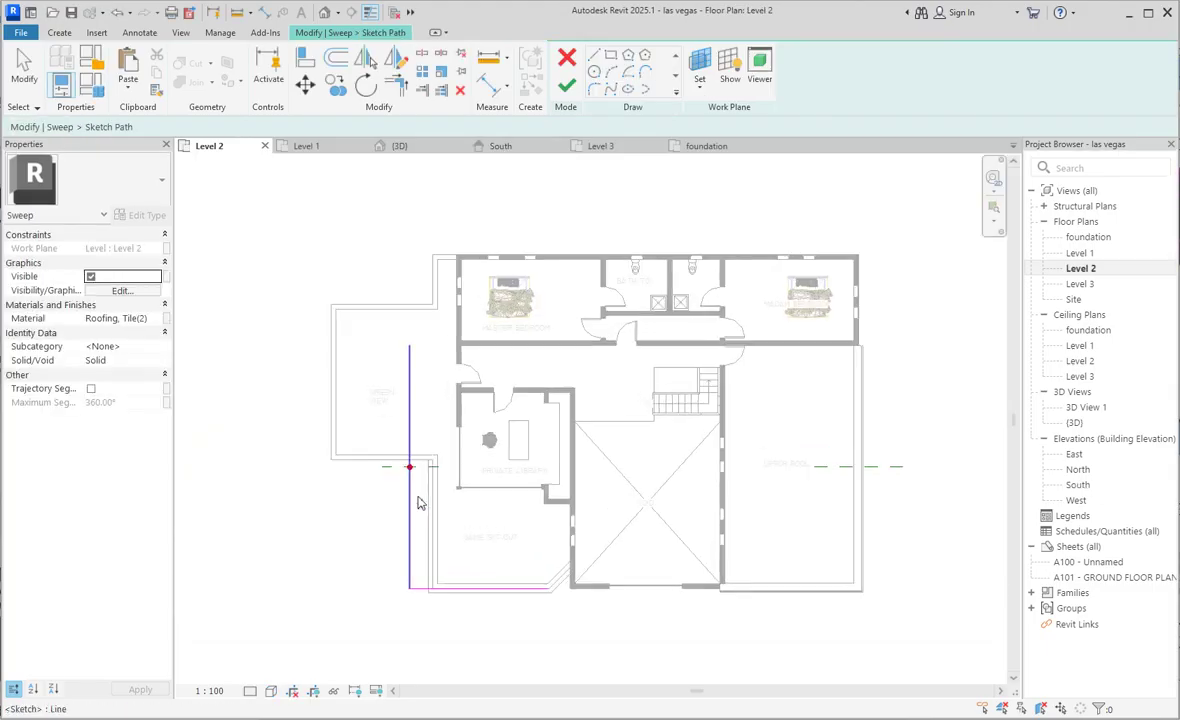
# Align the mirrored sweep's two path lines with the outer west and south wall edges of the Green View terrace
pyautogui.scroll(1, 419, 503)
pyautogui.press('Escape')
pyautogui.click(305, 57)
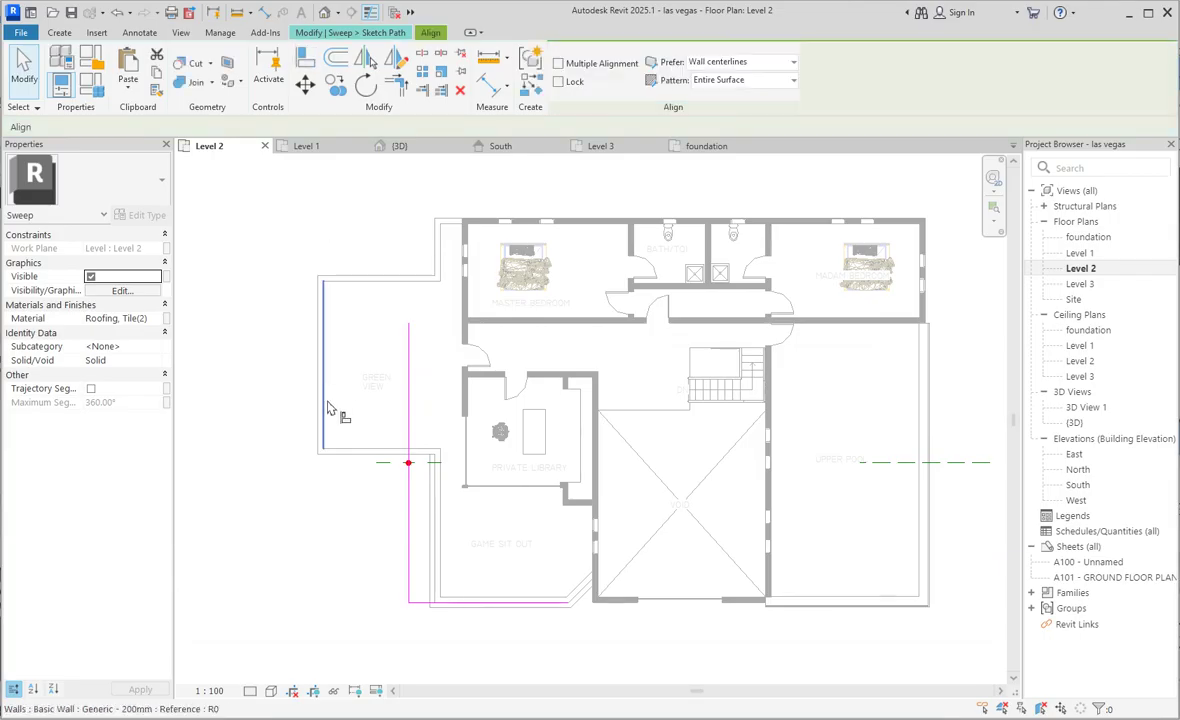
pyautogui.click(310, 377)
pyautogui.click(405, 490)
pyautogui.click(378, 456)
pyautogui.click(390, 602)
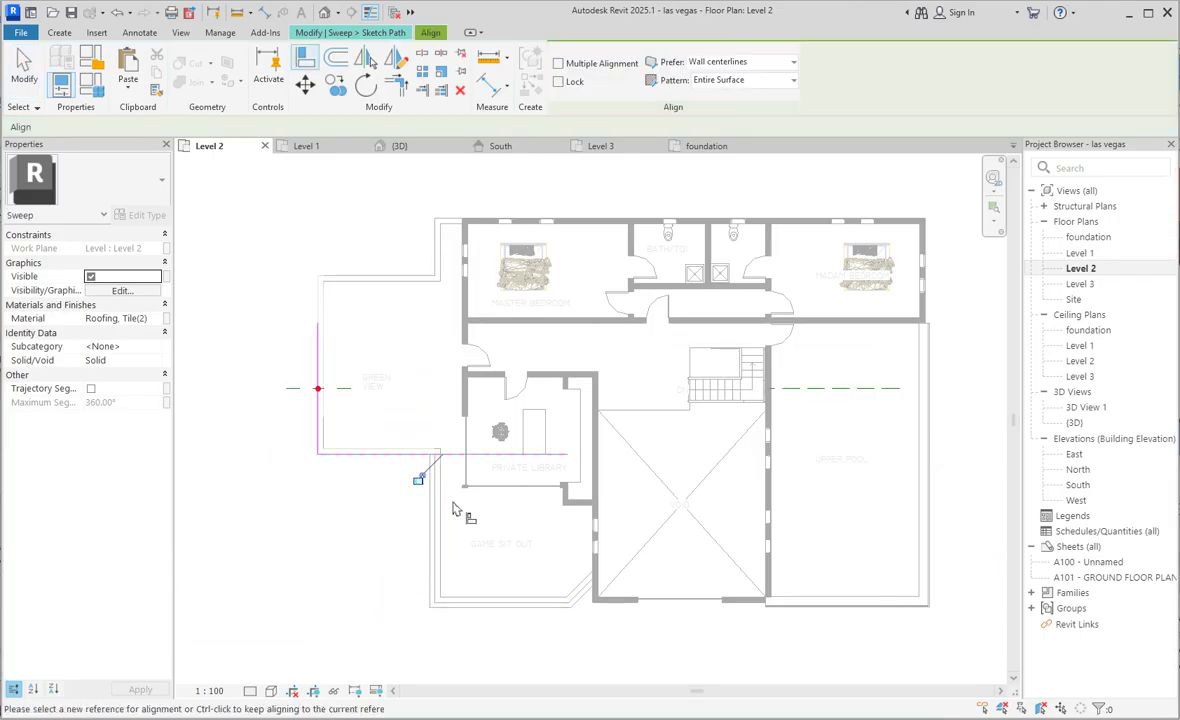
# Trim the sweep's south path line back to the outer edge of the Game Sit Out's west parapet wall
pyautogui.scroll(1, 452, 510)
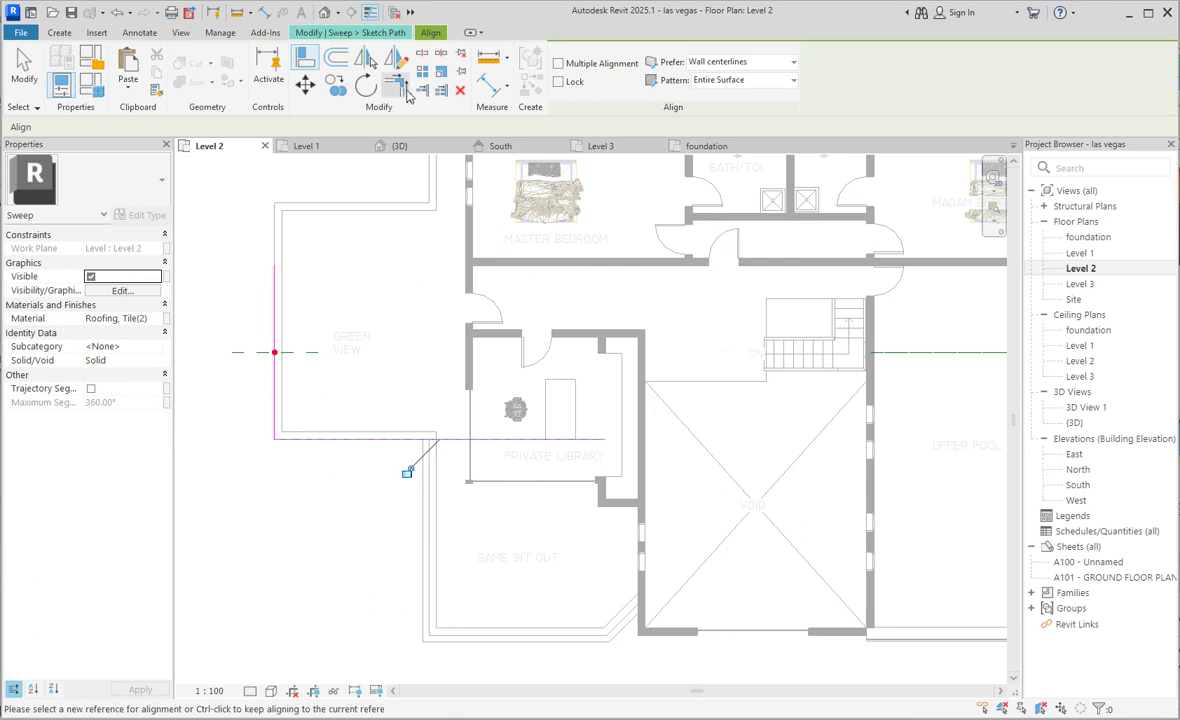
pyautogui.press('Escape')
pyautogui.click(428, 505)
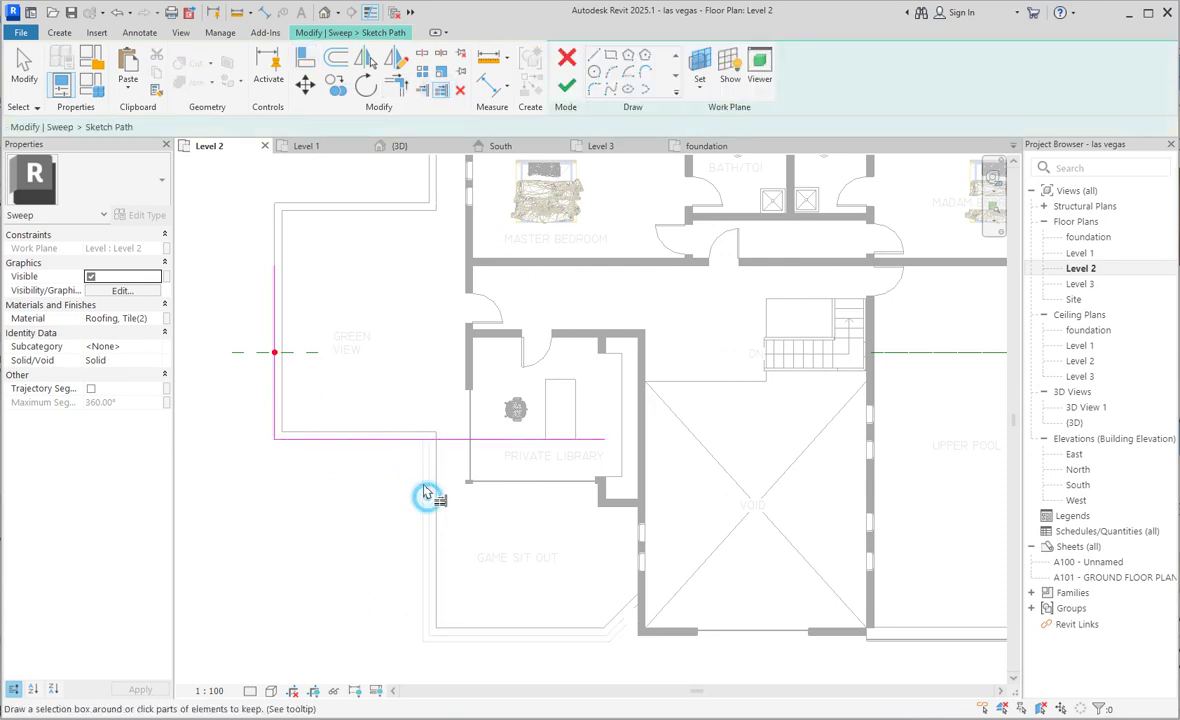
pyautogui.click(387, 435)
pyautogui.scroll(-1, 390, 440)
pyautogui.scroll(-1, 390, 445)
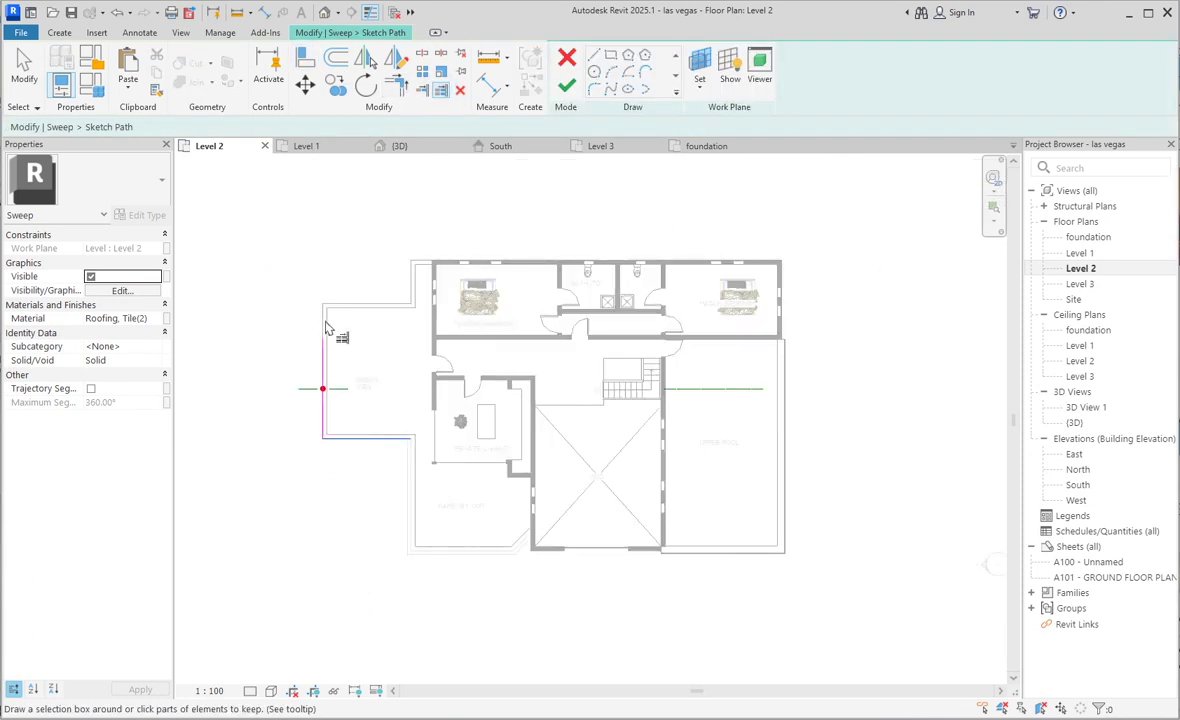
# Draw chained path lines along the Green View terrace's stepped north-west outer edge, ending at the Master Bedroom's outer wall
pyautogui.scroll(1, 320, 338)
pyautogui.click(594, 57)
pyautogui.click(325, 345)
pyautogui.click(325, 289)
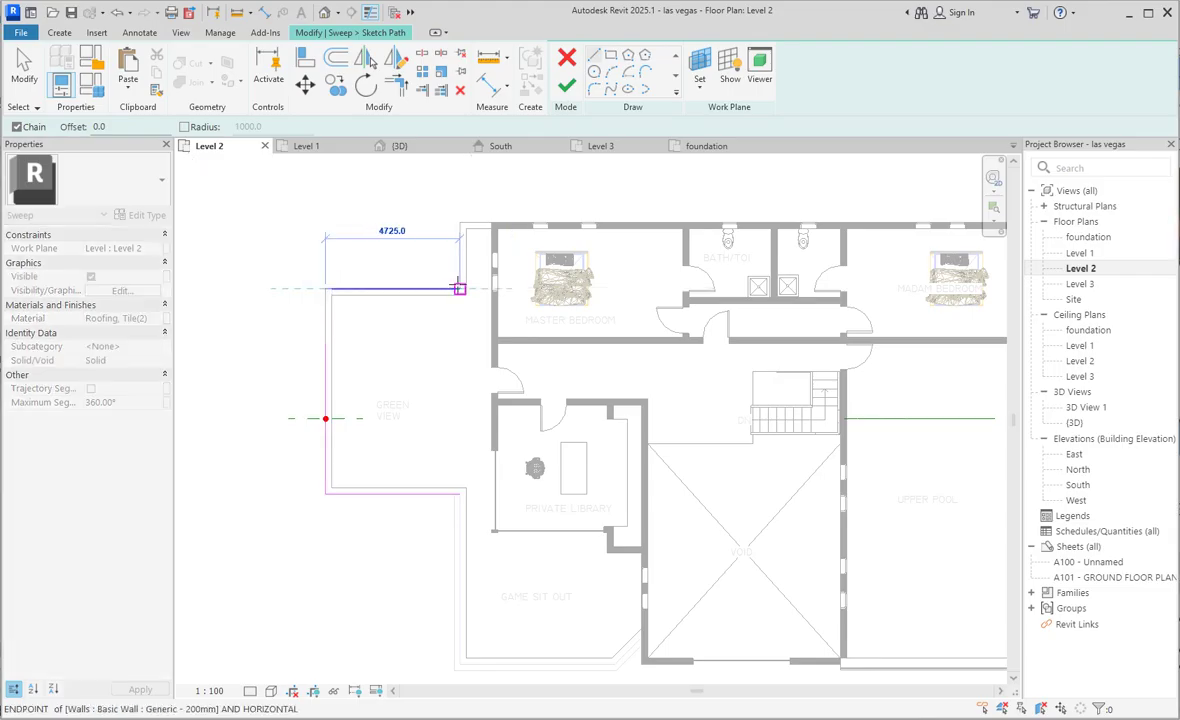
pyautogui.click(459, 289)
pyautogui.click(459, 222)
pyautogui.click(491, 222)
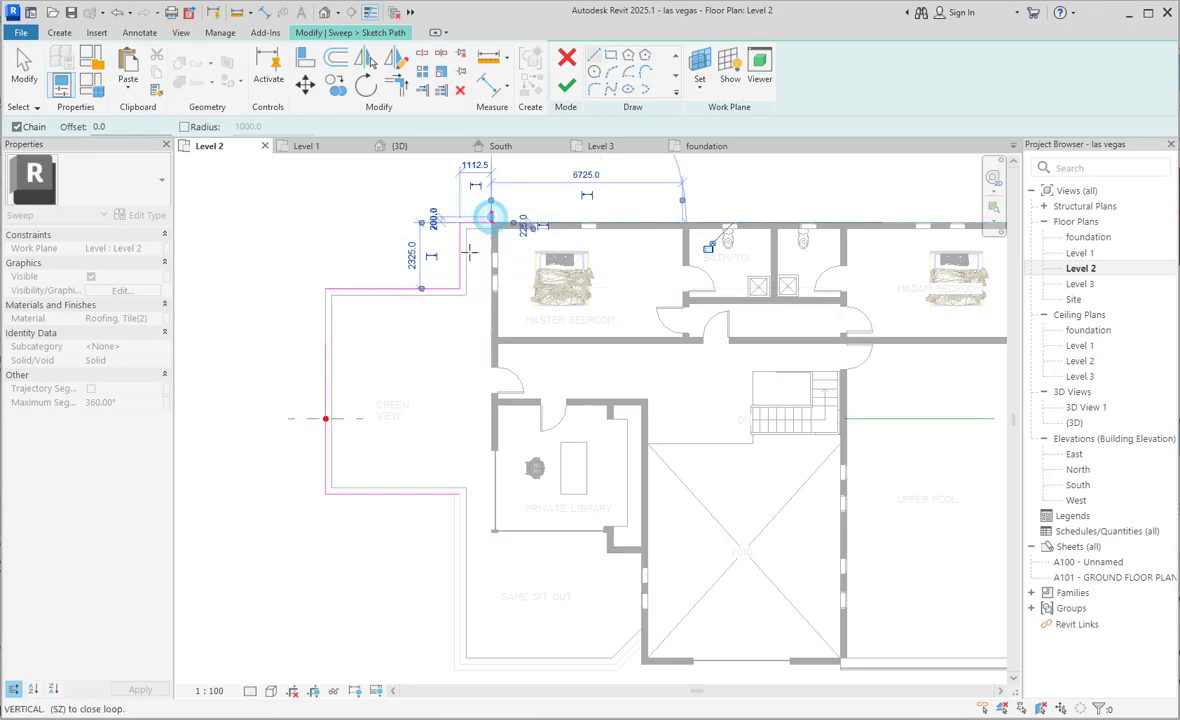
# Trim the north and west path lines into a corner, and finish both the path sketch and the sweep
pyautogui.click(394, 87)
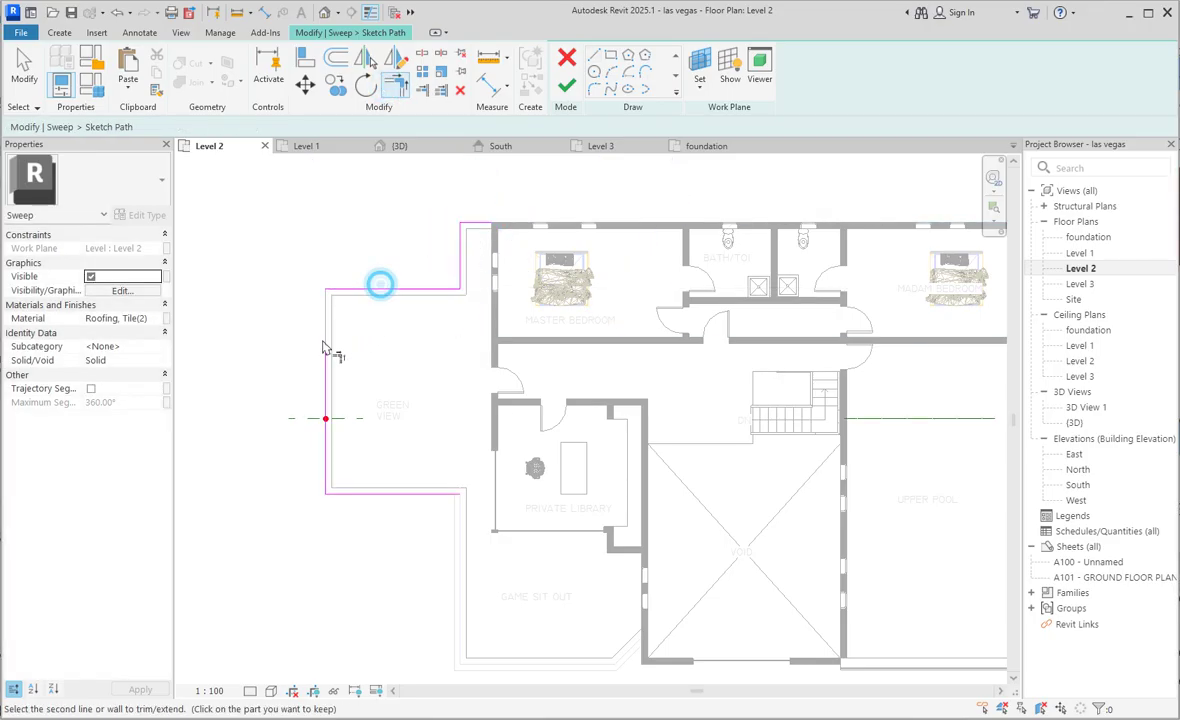
pyautogui.click(330, 378)
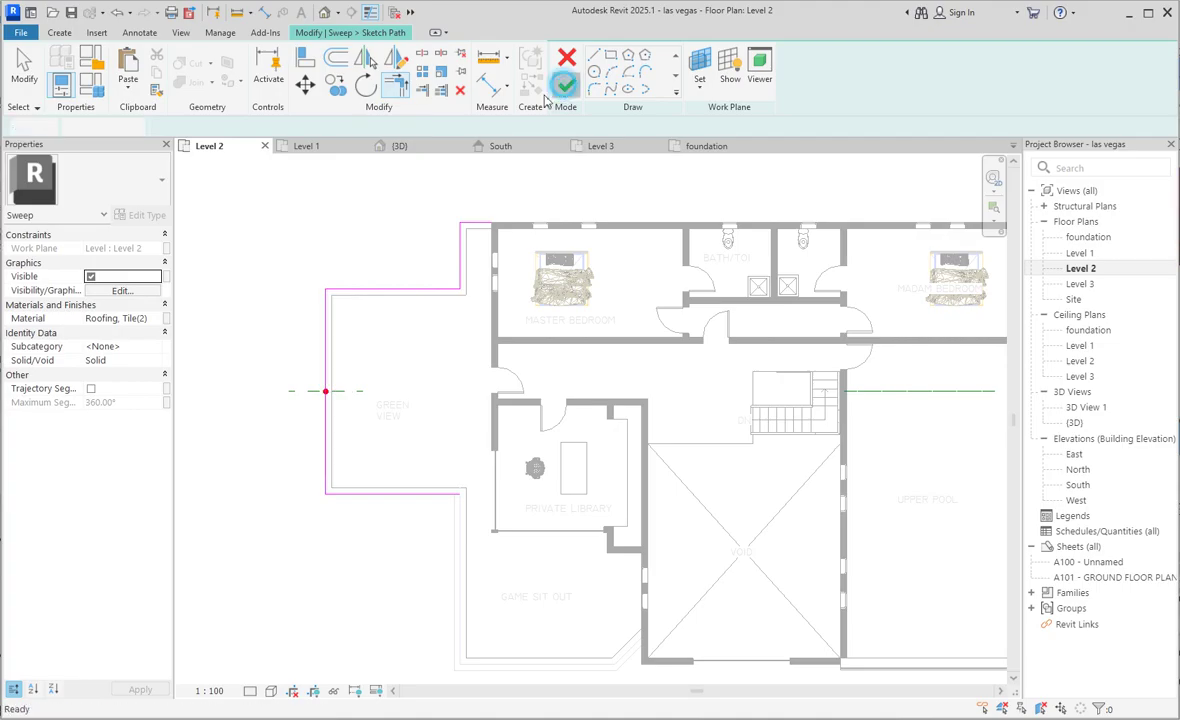
pyautogui.click(565, 87)
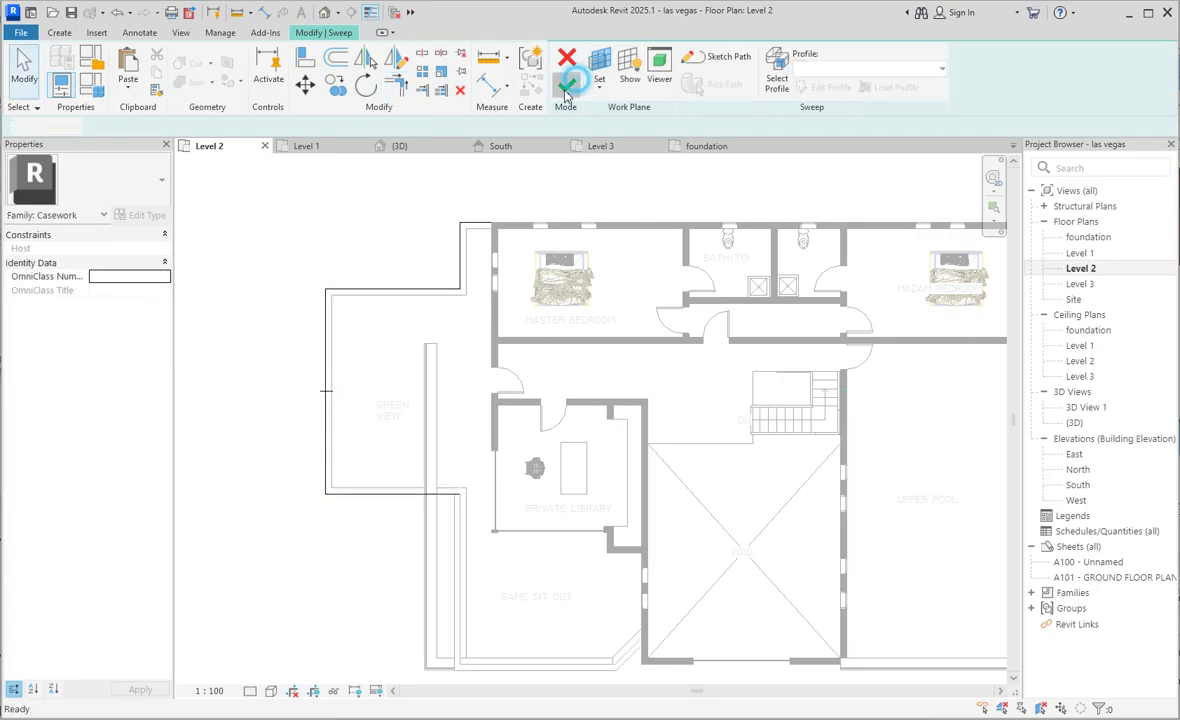
pyautogui.click(571, 85)
pyautogui.scroll(-4, 361, 582)
pyautogui.click(361, 582)
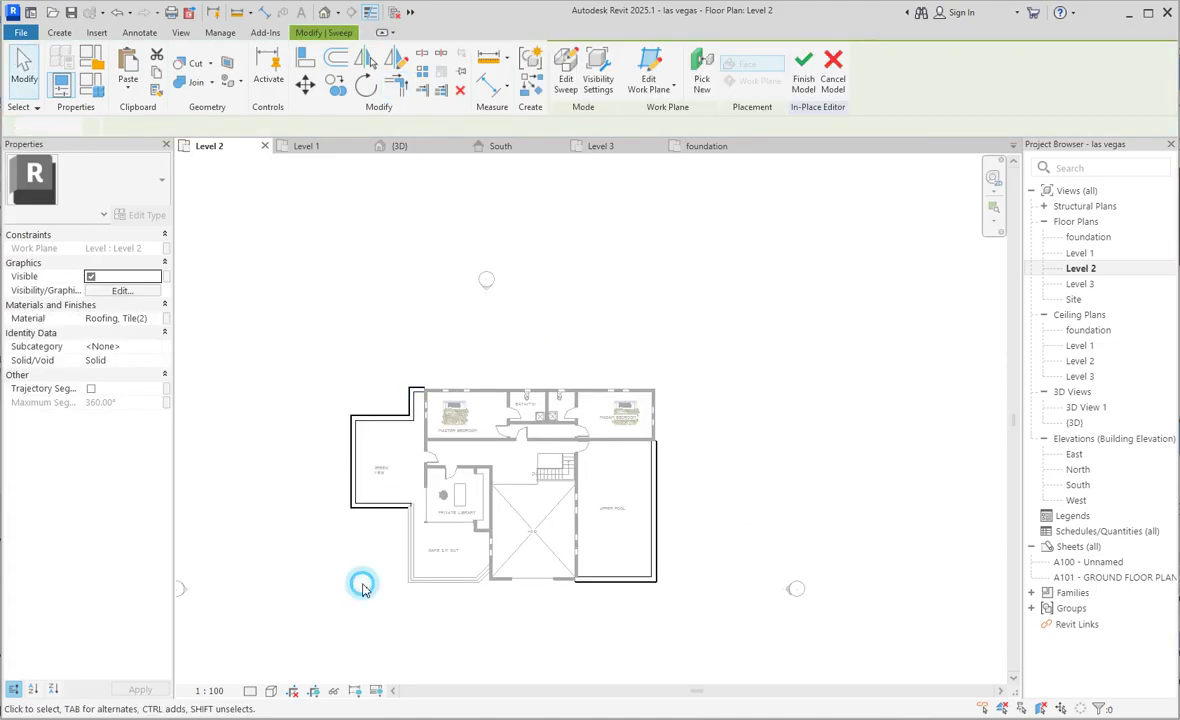
# Inspect the parapet trims in the default 3D view and finish the in-place model
pyautogui.doubleClick(1074, 422)
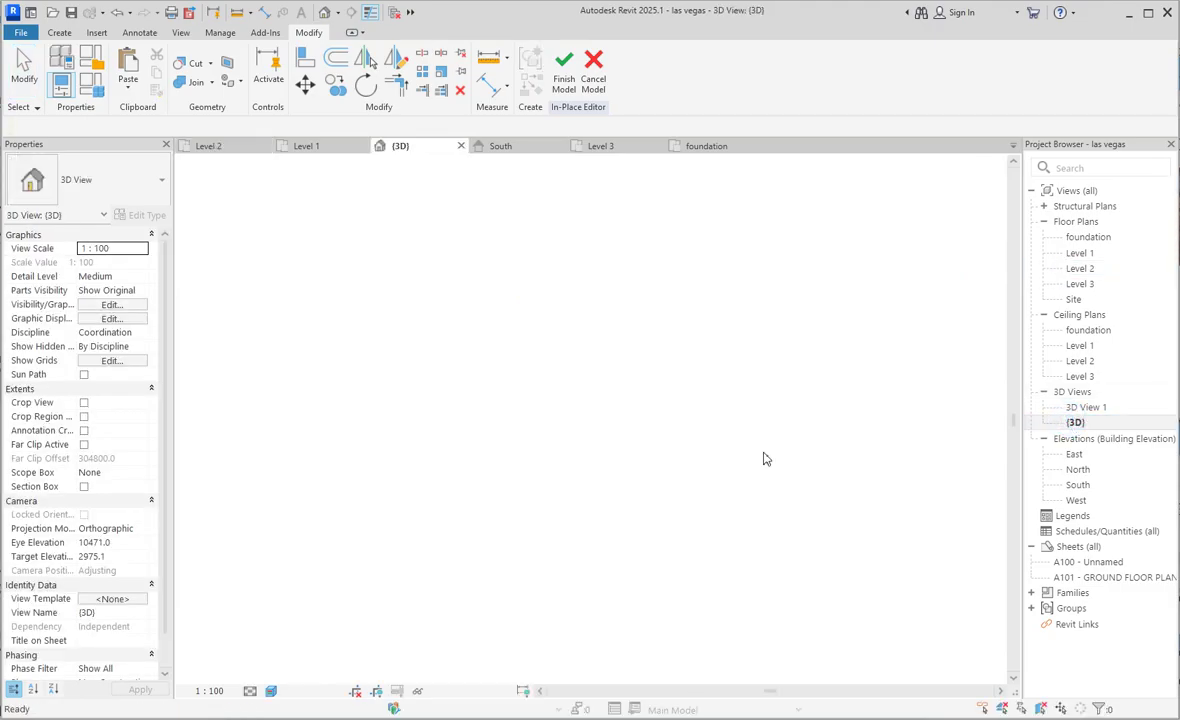
pyautogui.scroll(3, 664, 638)
pyautogui.click(418, 599)
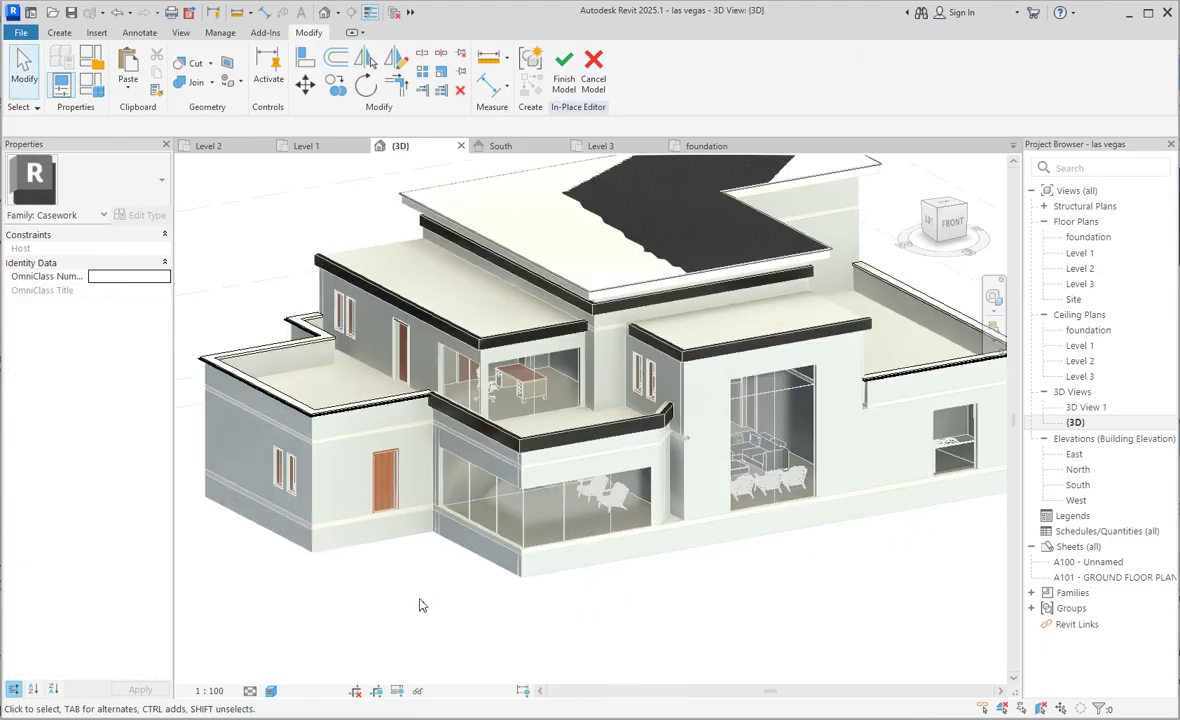
pyautogui.scroll(4, 524, 413)
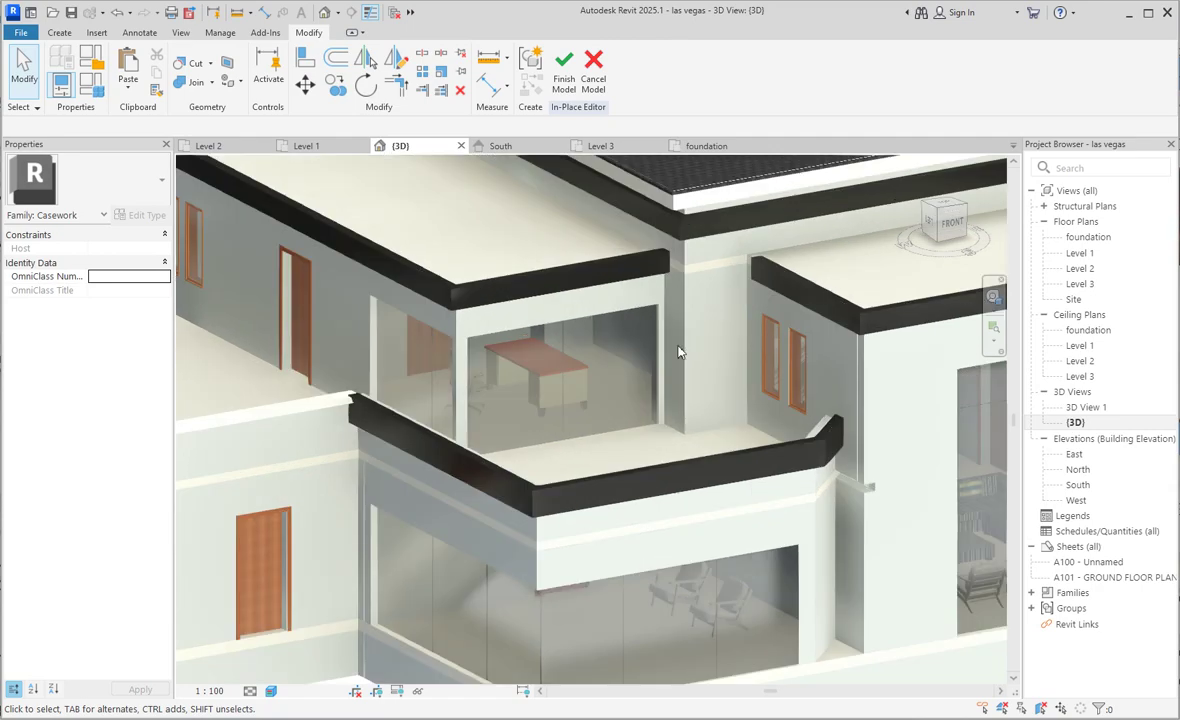
pyautogui.scroll(-5, 827, 484)
pyautogui.scroll(-4, 590, 385)
pyautogui.scroll(1, 590, 385)
pyautogui.click(564, 70)
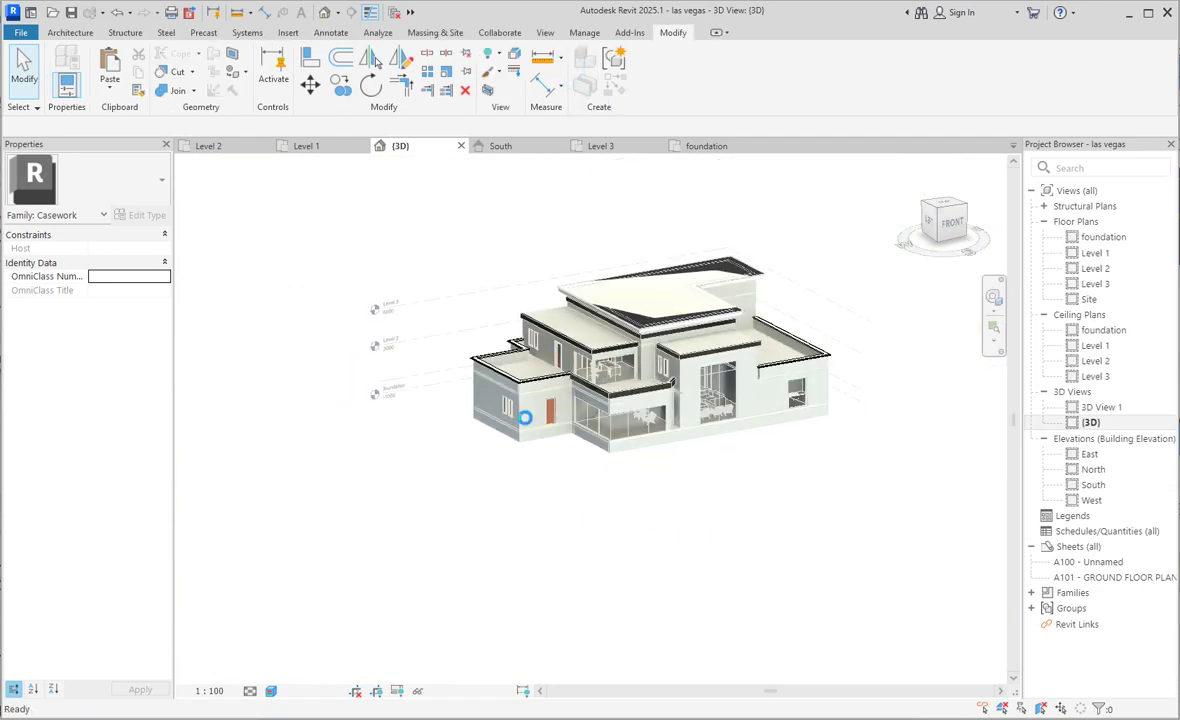
# Set the Frame Exterior Material of the west wall's M_Fixed 0610 x 0610mm 2 window type to Sash(1)
pyautogui.scroll(5, 545, 412)
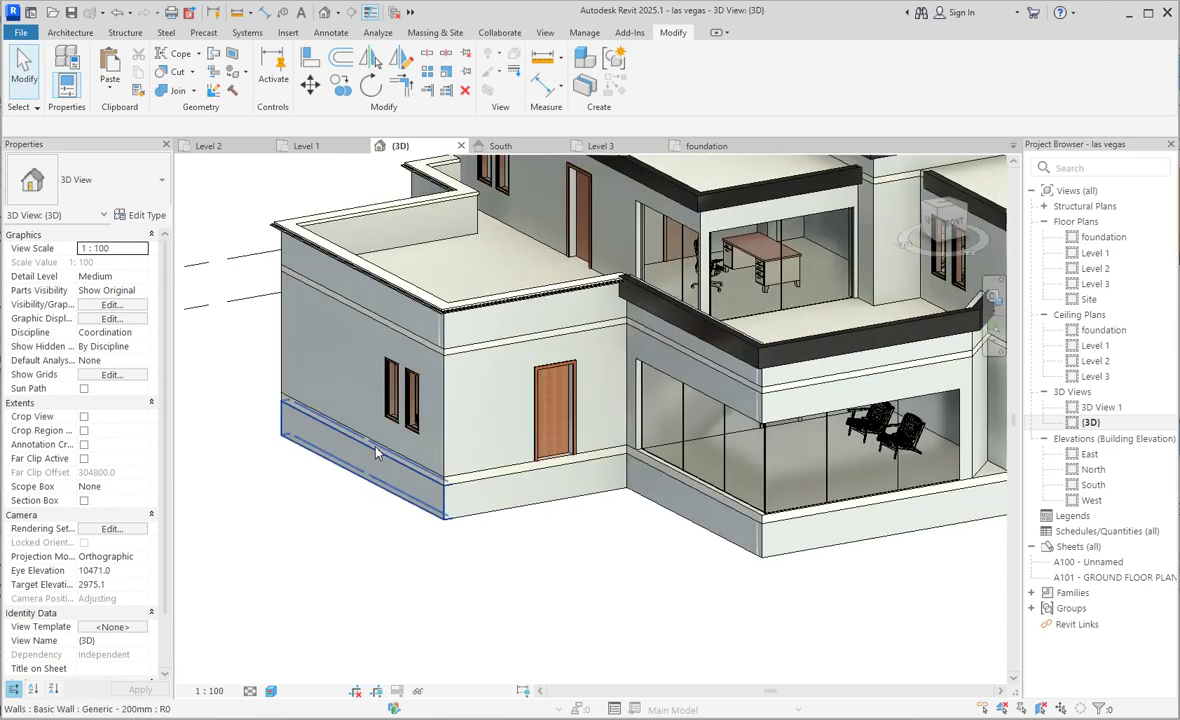
pyautogui.scroll(3, 371, 410)
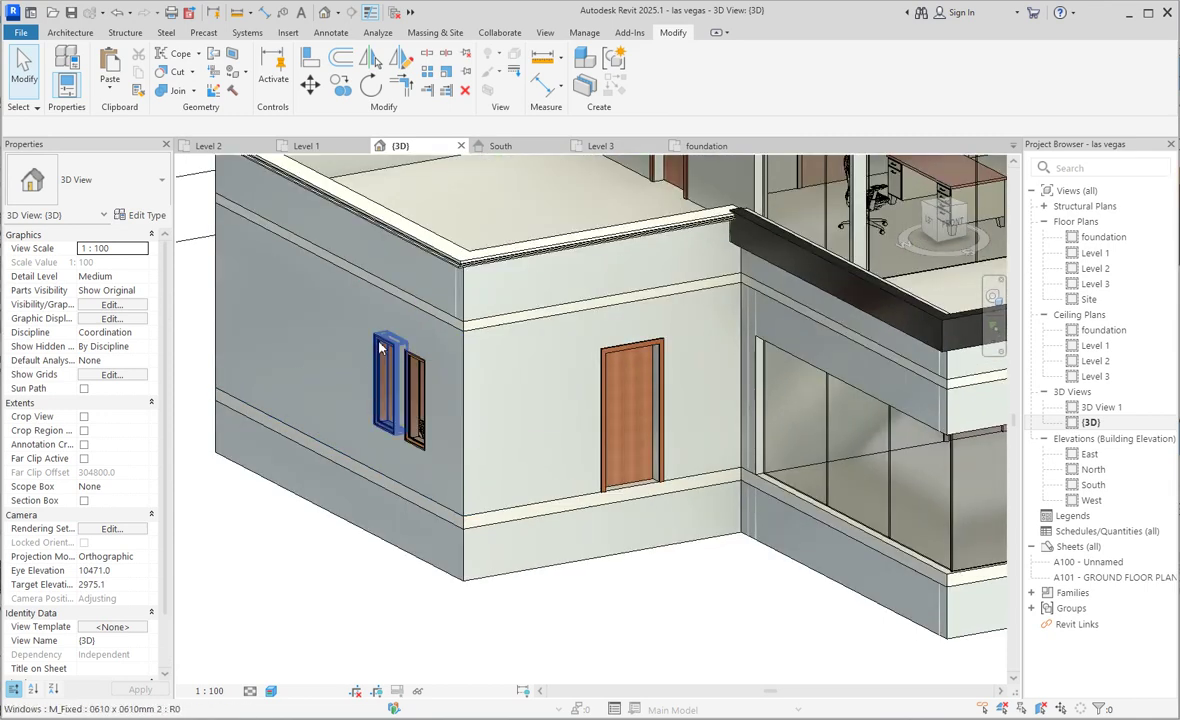
pyautogui.scroll(3, 380, 355)
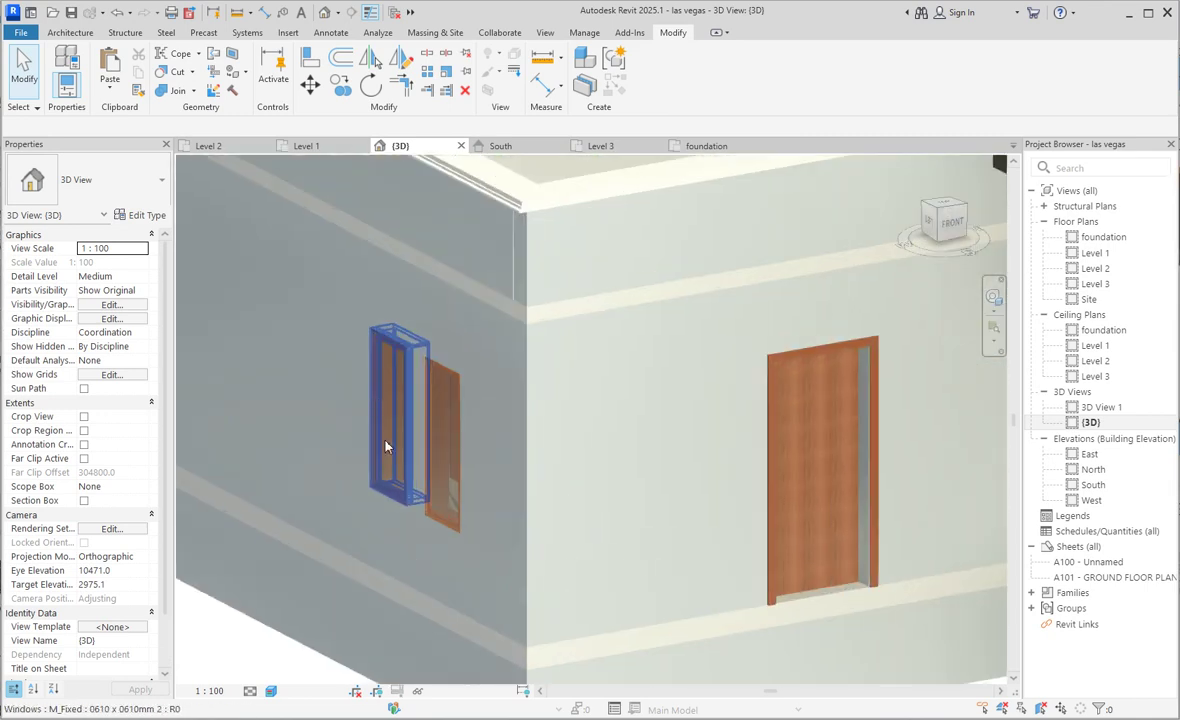
pyautogui.click(377, 380)
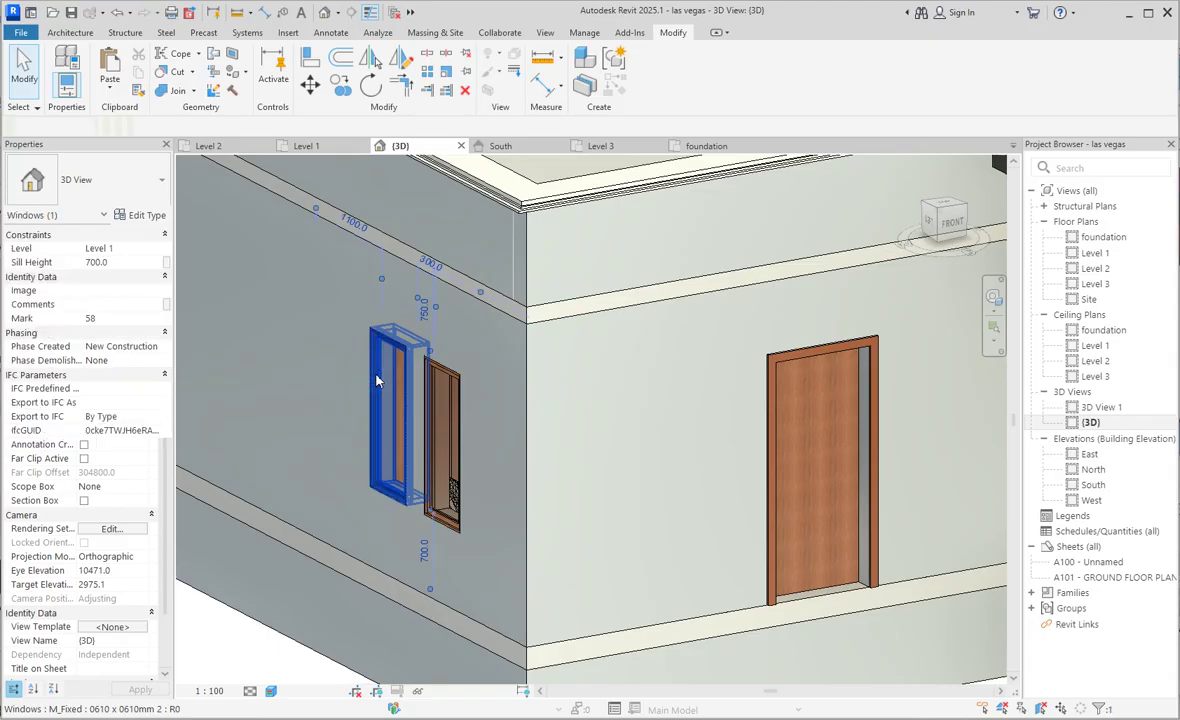
pyautogui.click(141, 216)
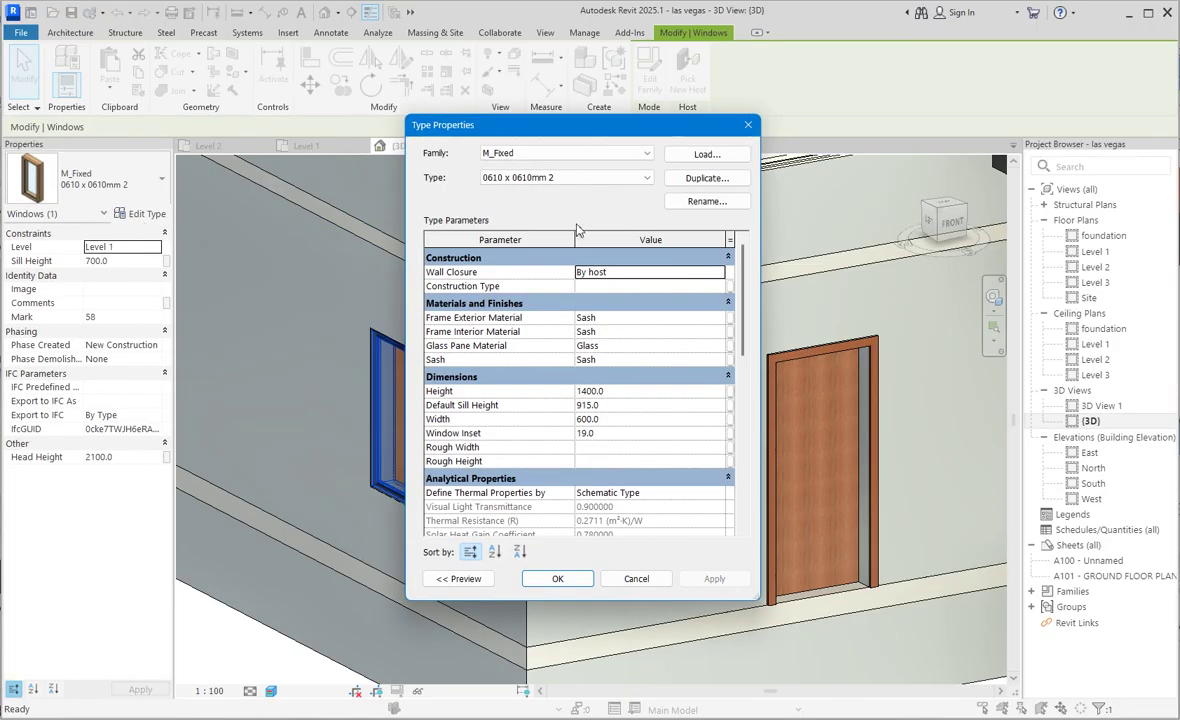
pyautogui.click(718, 320)
pyautogui.click(719, 319)
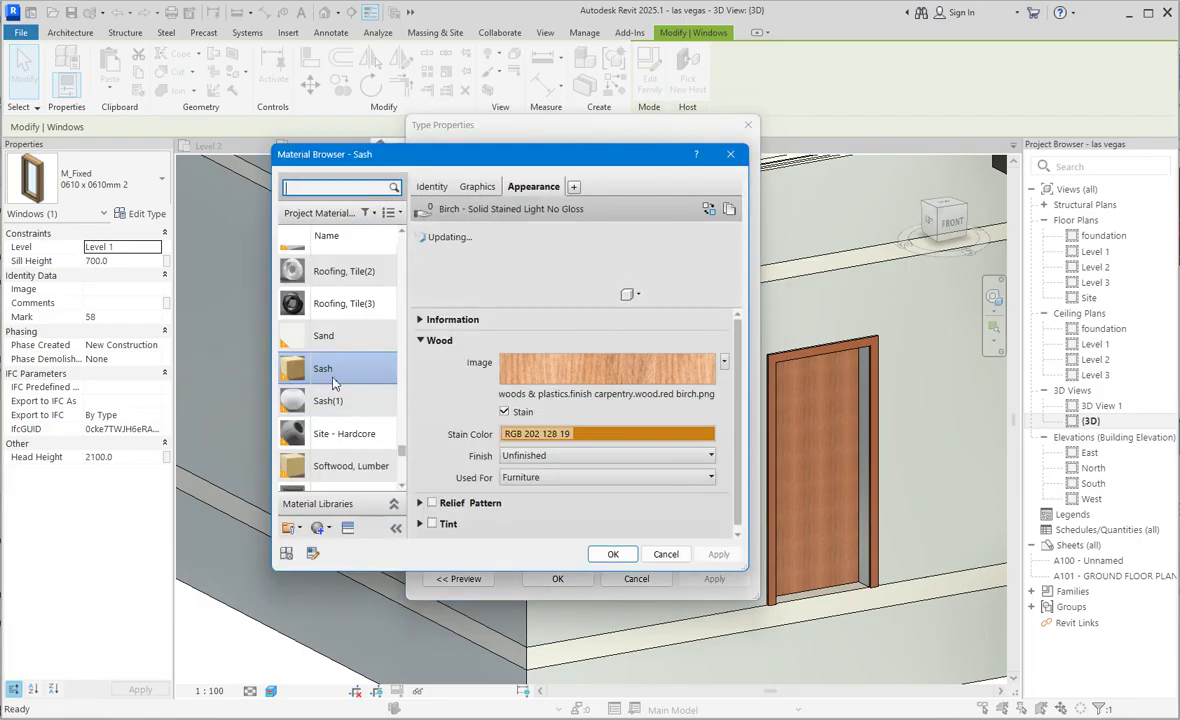
pyautogui.click(330, 401)
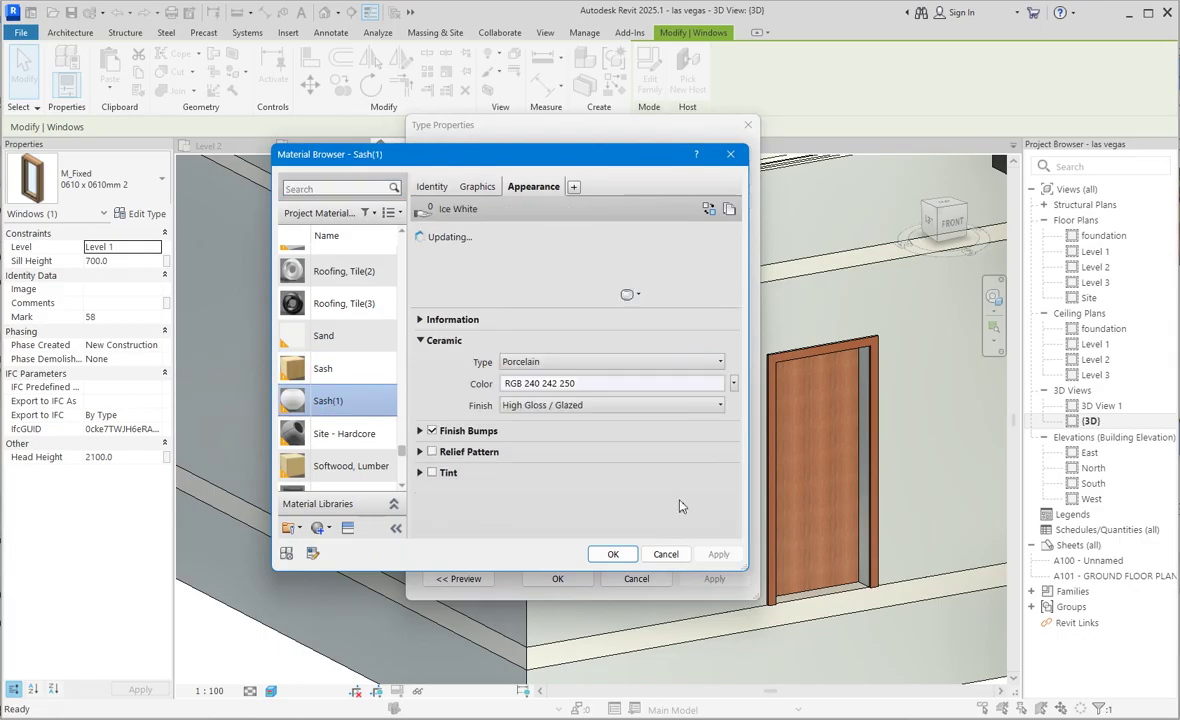
pyautogui.click(612, 556)
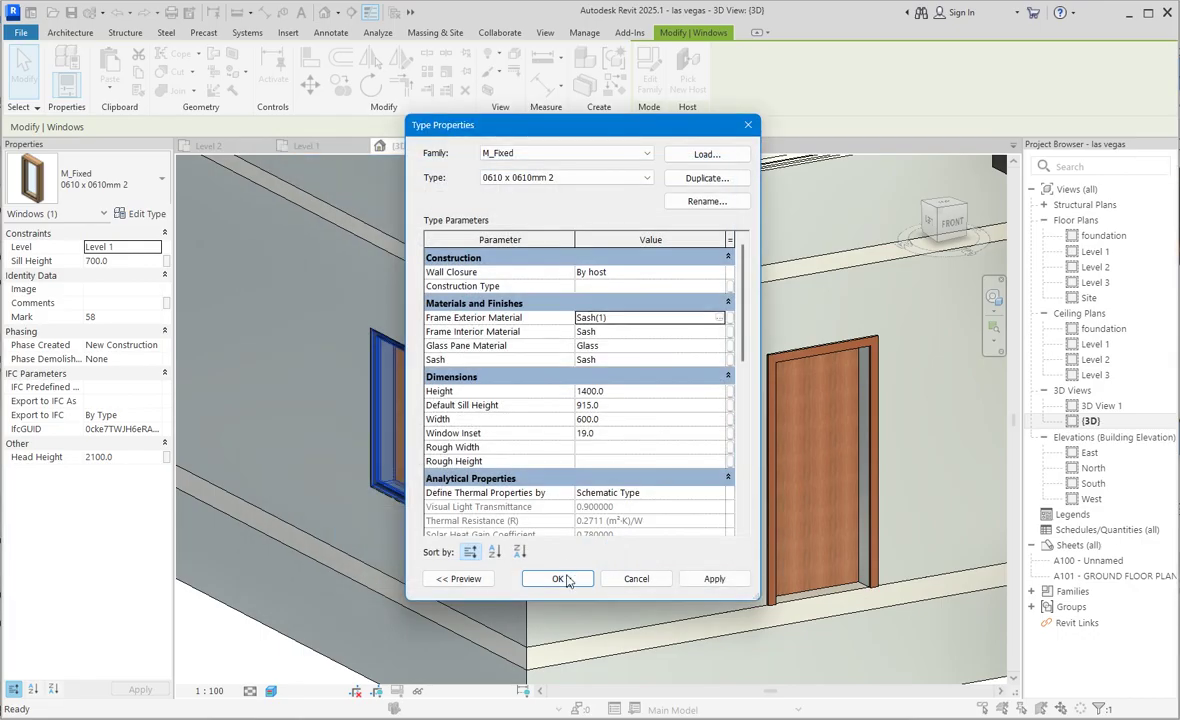
# Set the window type's Frame Interior Material to Sash(1)
pyautogui.click(718, 332)
pyautogui.click(719, 332)
pyautogui.click(331, 399)
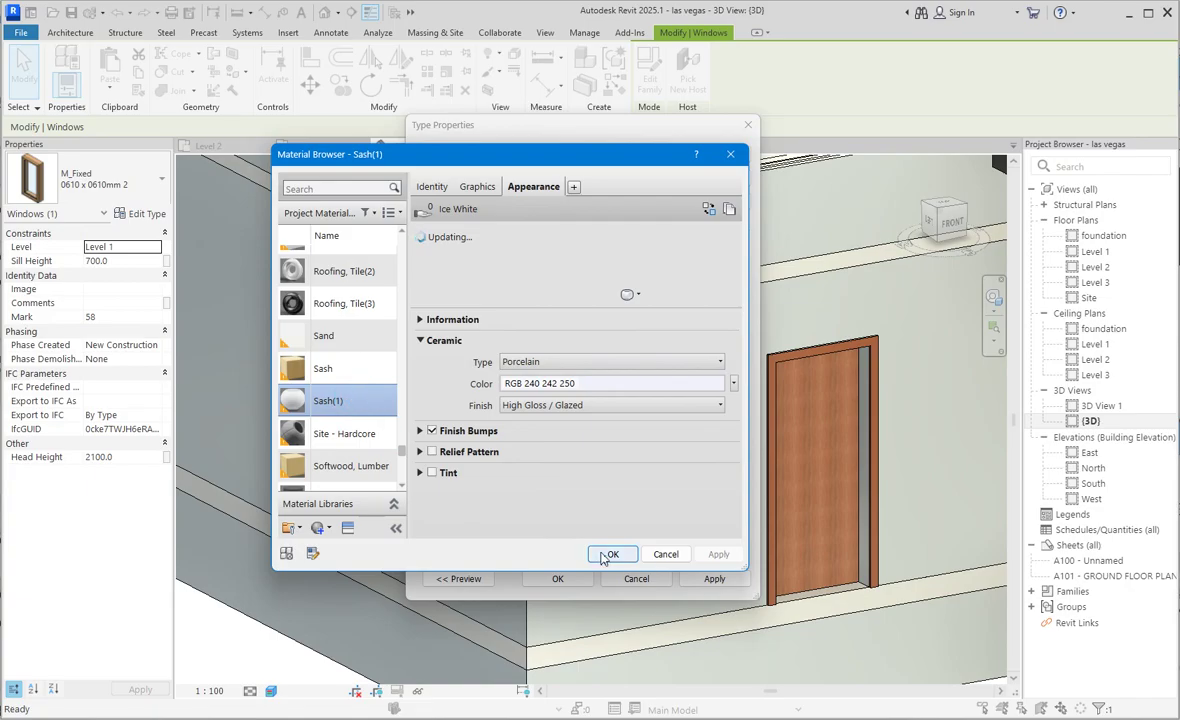
pyautogui.click(598, 555)
# Assign Sash(1) to the window type's Sash material, apply the type changes and deselect the window
pyautogui.click(718, 360)
pyautogui.click(720, 360)
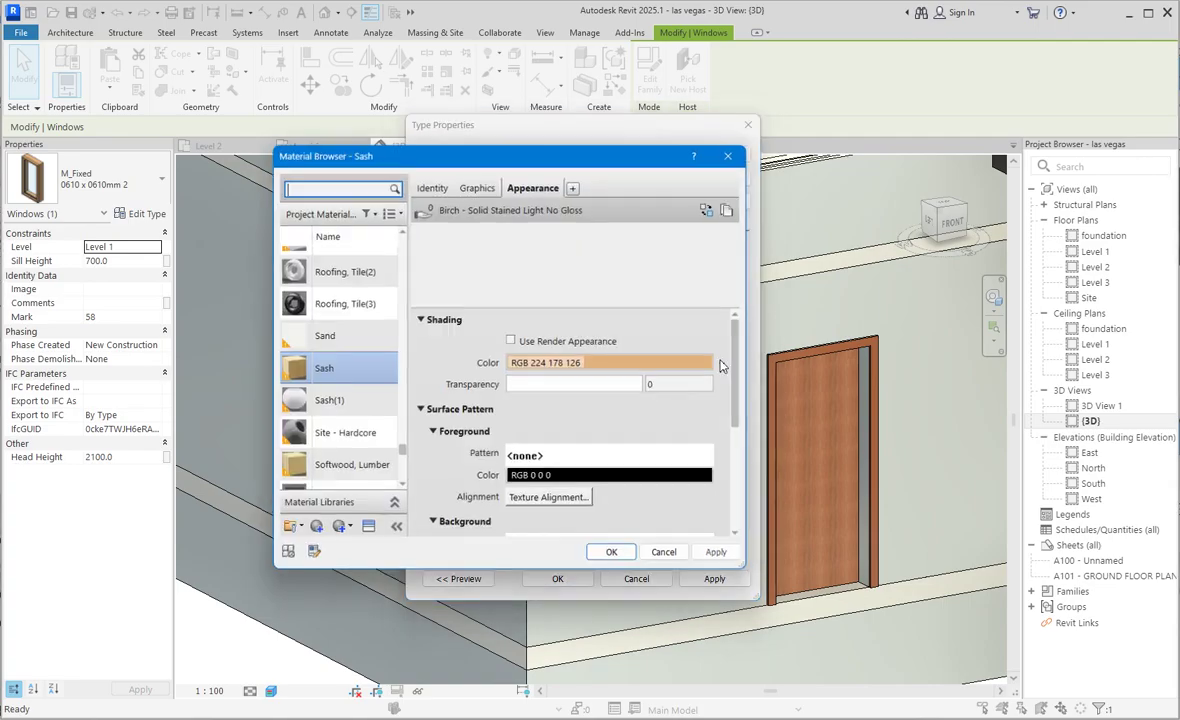
pyautogui.click(330, 400)
pyautogui.click(609, 554)
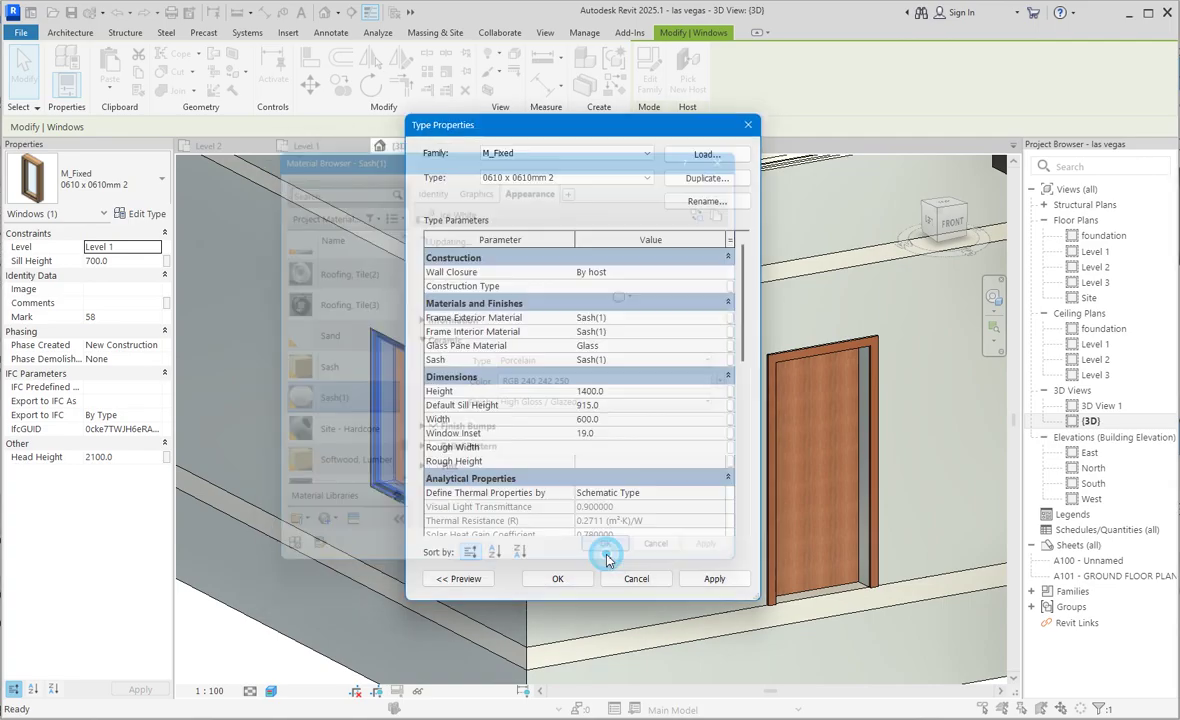
pyautogui.click(556, 579)
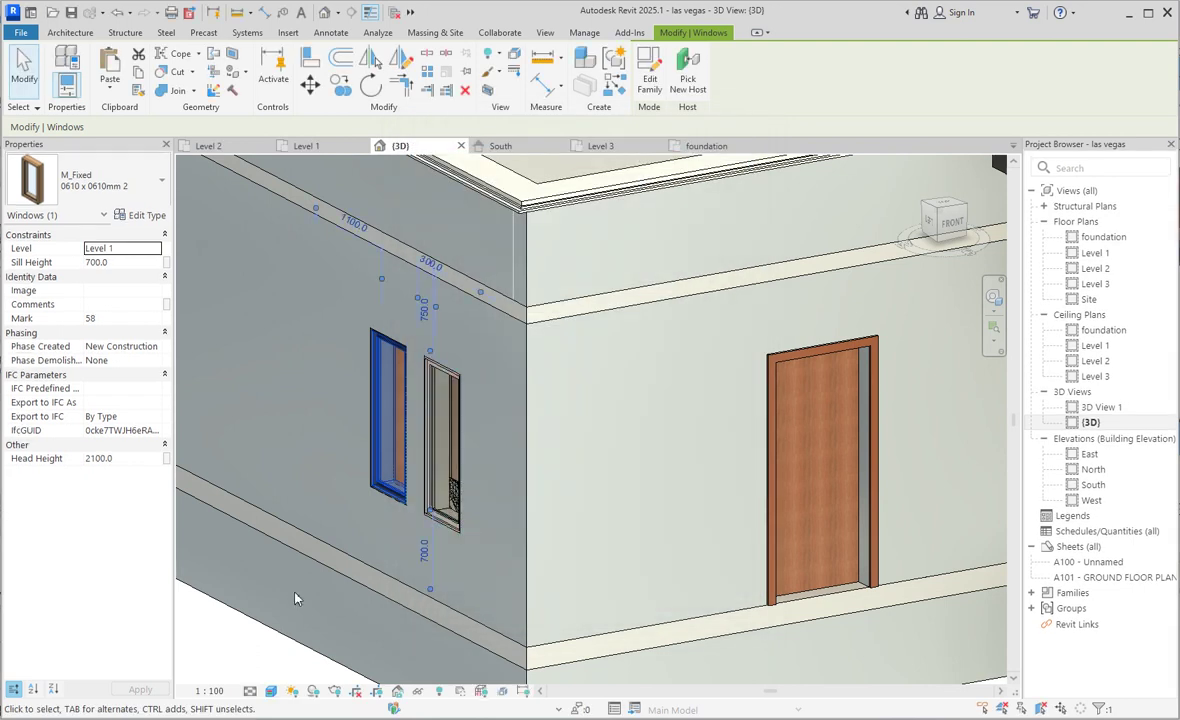
pyautogui.click(295, 597)
# Examine the front and west facades in 3D to check the recoloured windows and the terrace trims
pyautogui.scroll(-5, 812, 315)
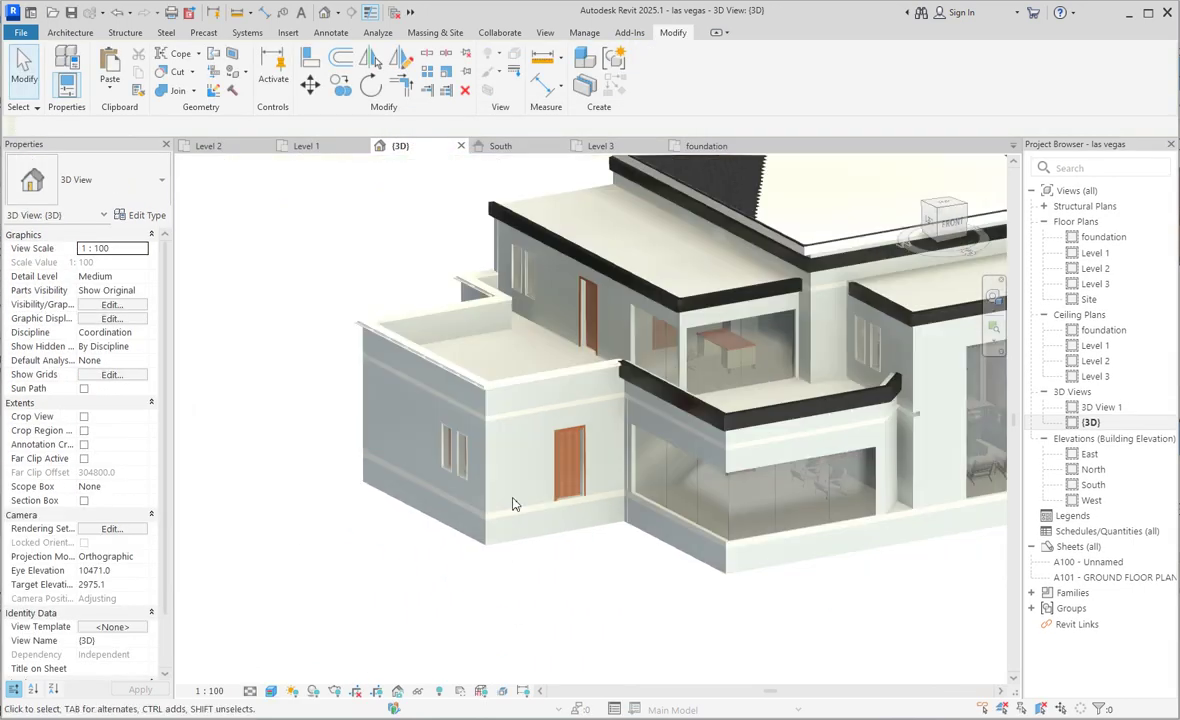
pyautogui.keyDown('shift'); pyautogui.moveTo(818, 321); pyautogui.dragTo(886, 373, button='middle'); pyautogui.keyUp('shift')
pyautogui.scroll(-2, 648, 400)
pyautogui.scroll(2, 882, 424)
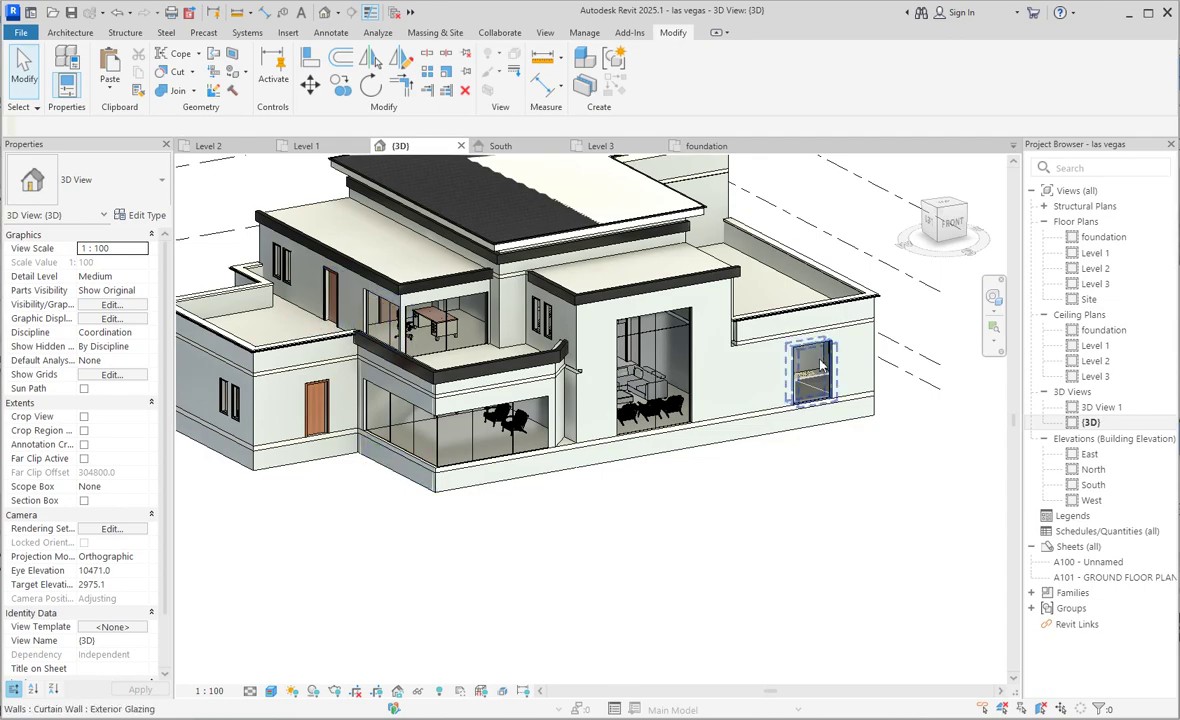
pyautogui.scroll(-1, 834, 513)
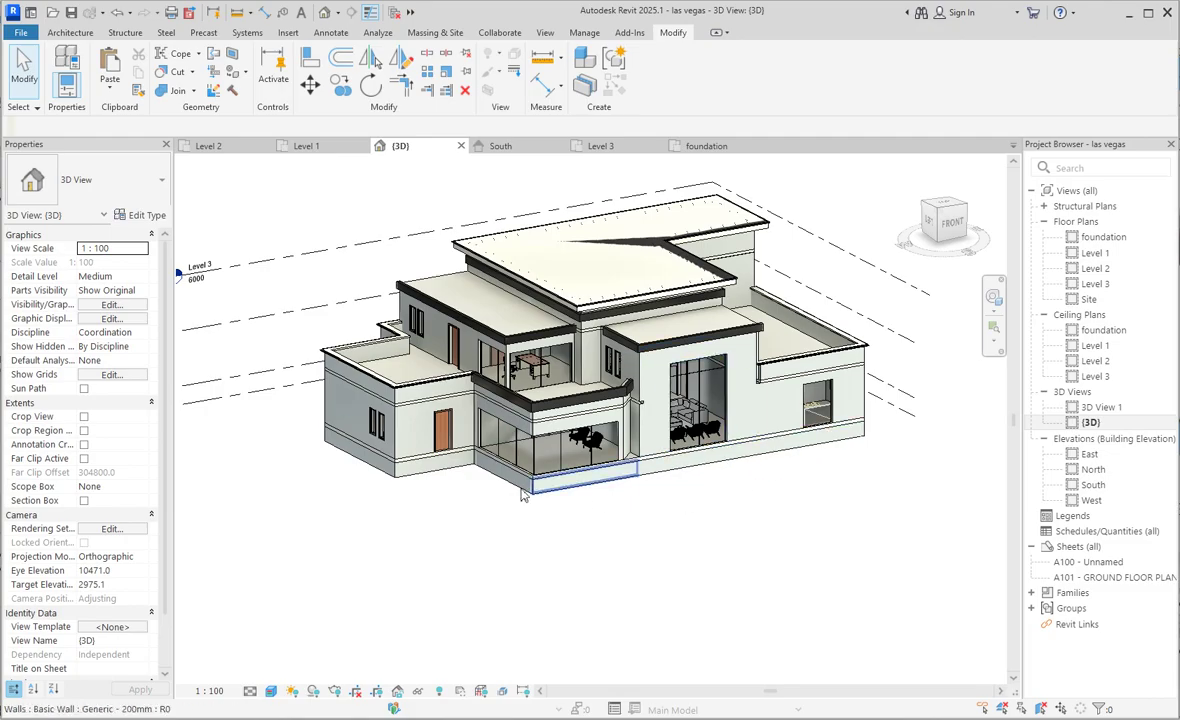
pyautogui.scroll(3, 618, 345)
pyautogui.scroll(-3, 770, 470)
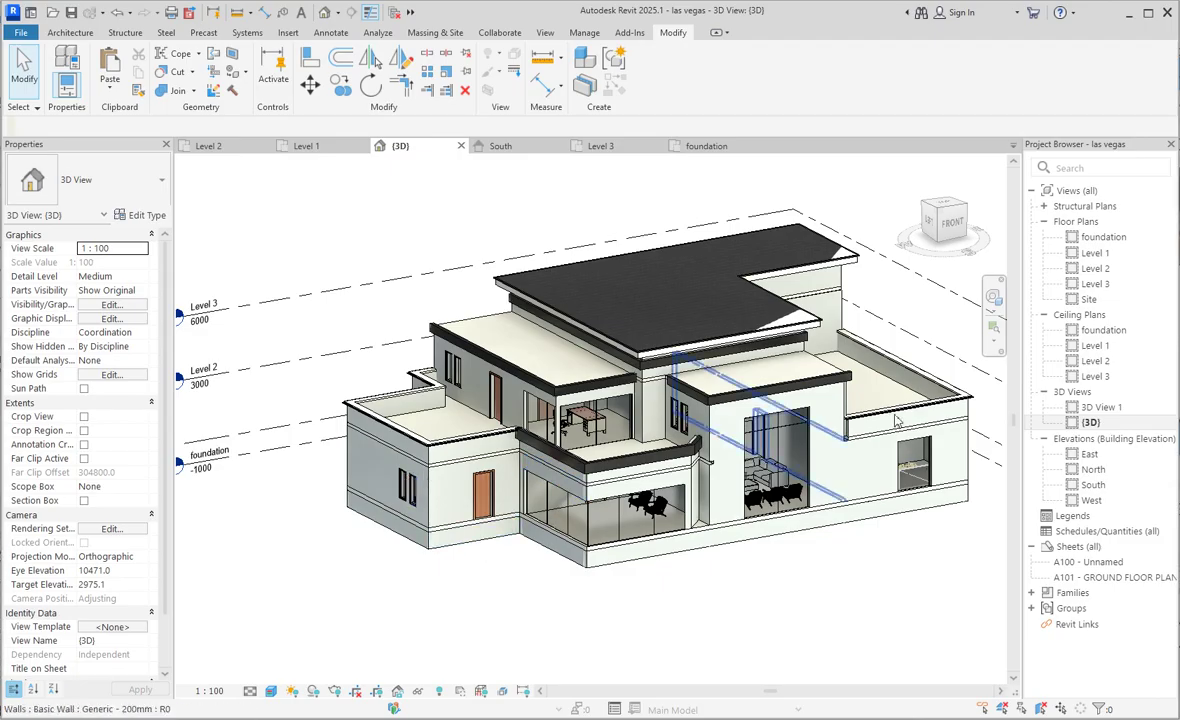
# Examine the house from the top-front-right corner view, and turn it to the top-front-left corner view
pyautogui.moveTo(955, 218)
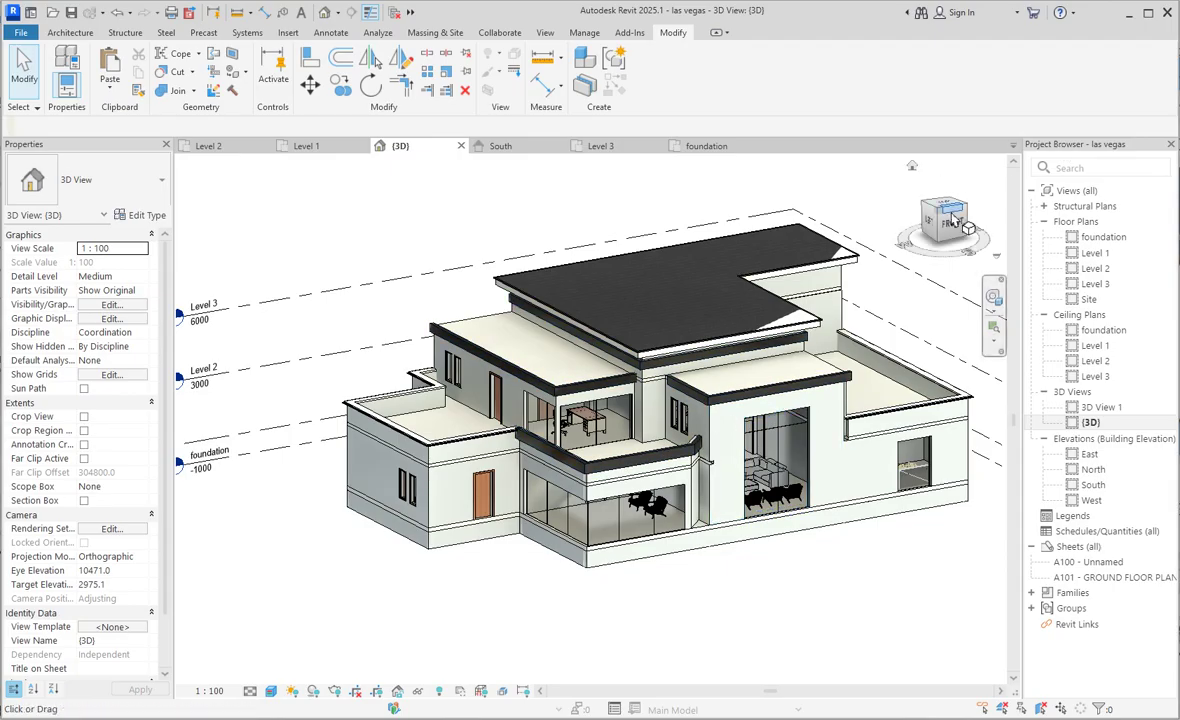
pyautogui.click(950, 210)
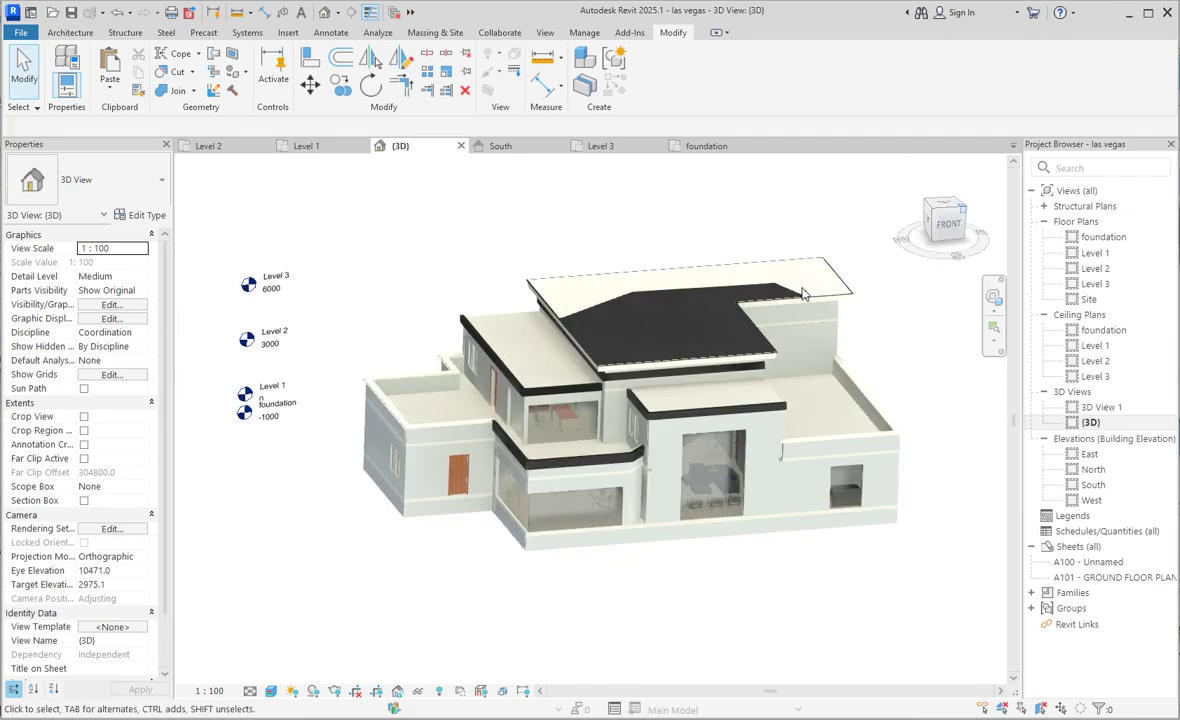
pyautogui.scroll(3, 620, 540)
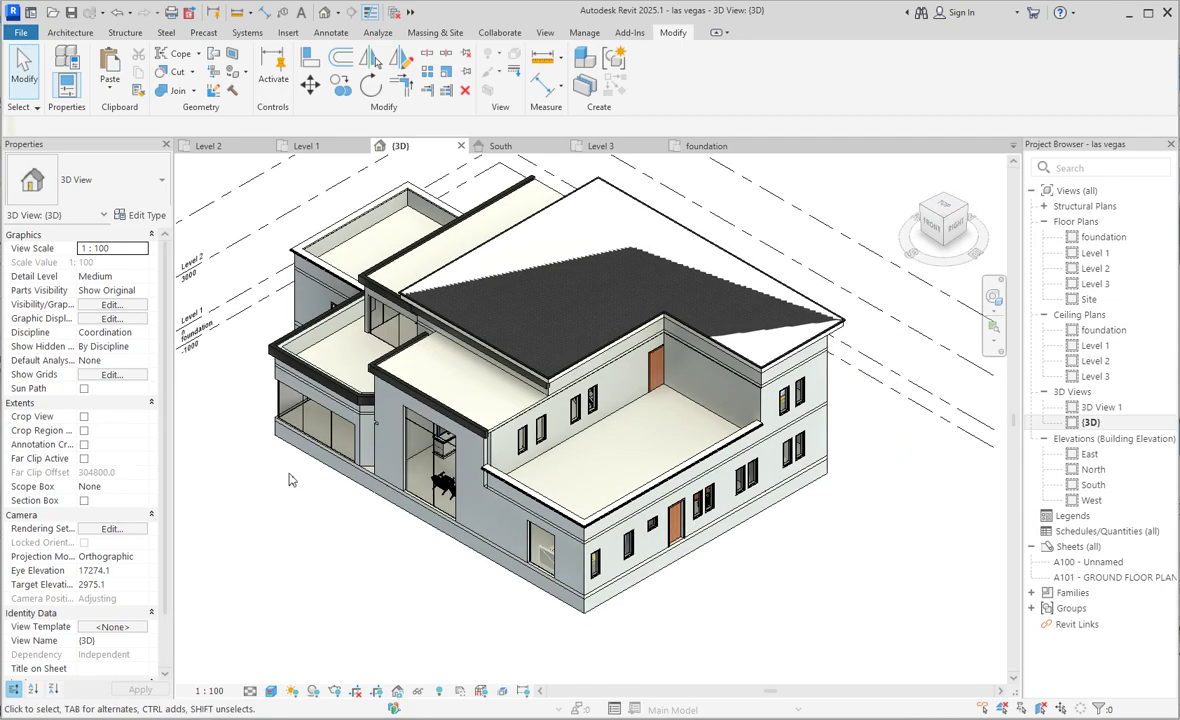
pyautogui.scroll(1, 350, 495)
pyautogui.scroll(-2, 376, 495)
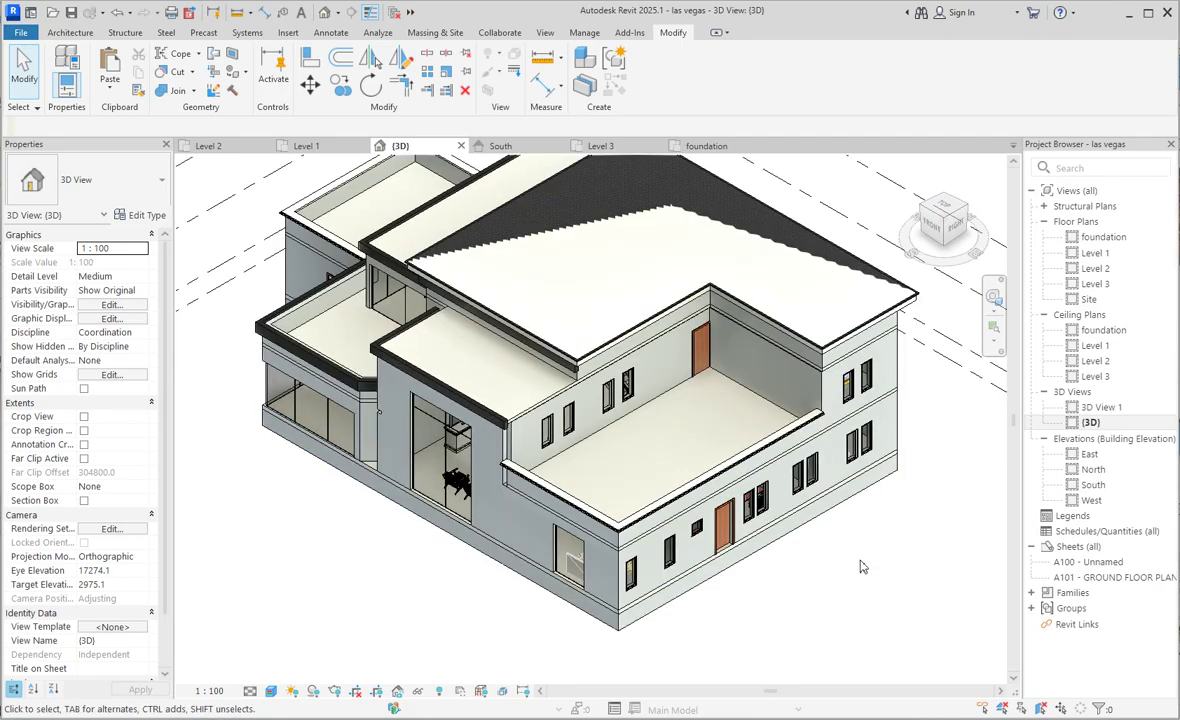
pyautogui.scroll(-3, 905, 500)
pyautogui.scroll(2, 915, 499)
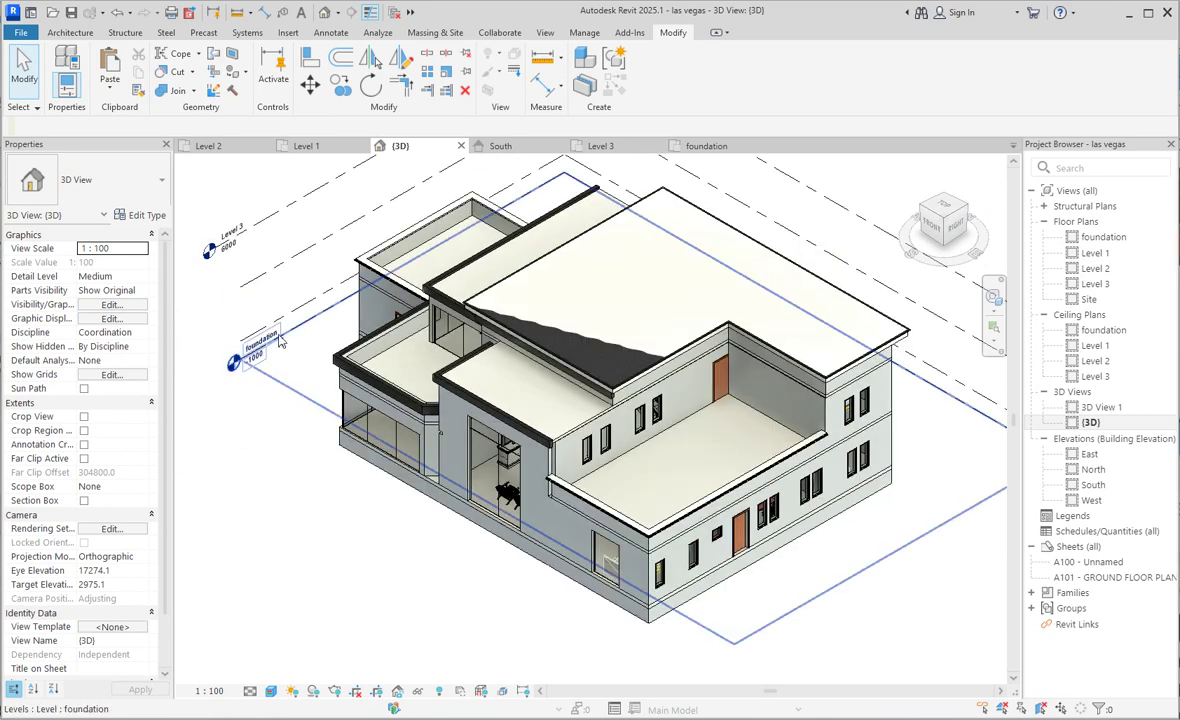
pyautogui.scroll(2, 817, 530)
pyautogui.click(925, 218)
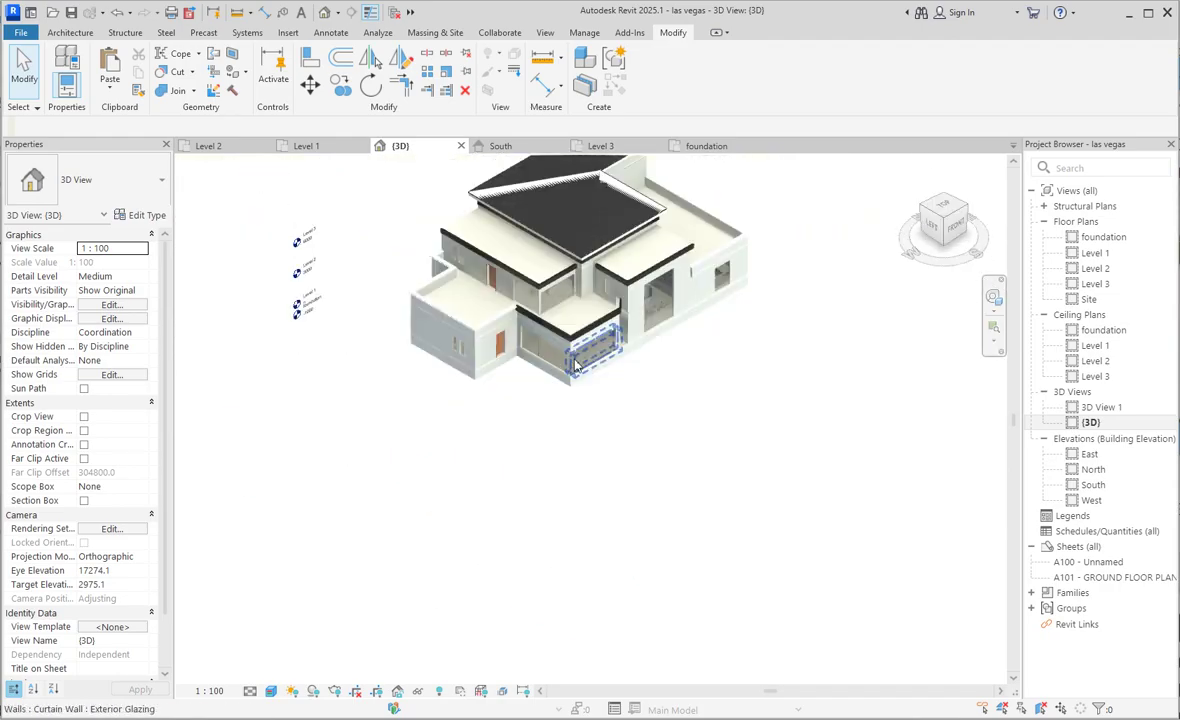
# Look over the Level 1 floor plan and return to the default 3D view
pyautogui.doubleClick(1094, 254)
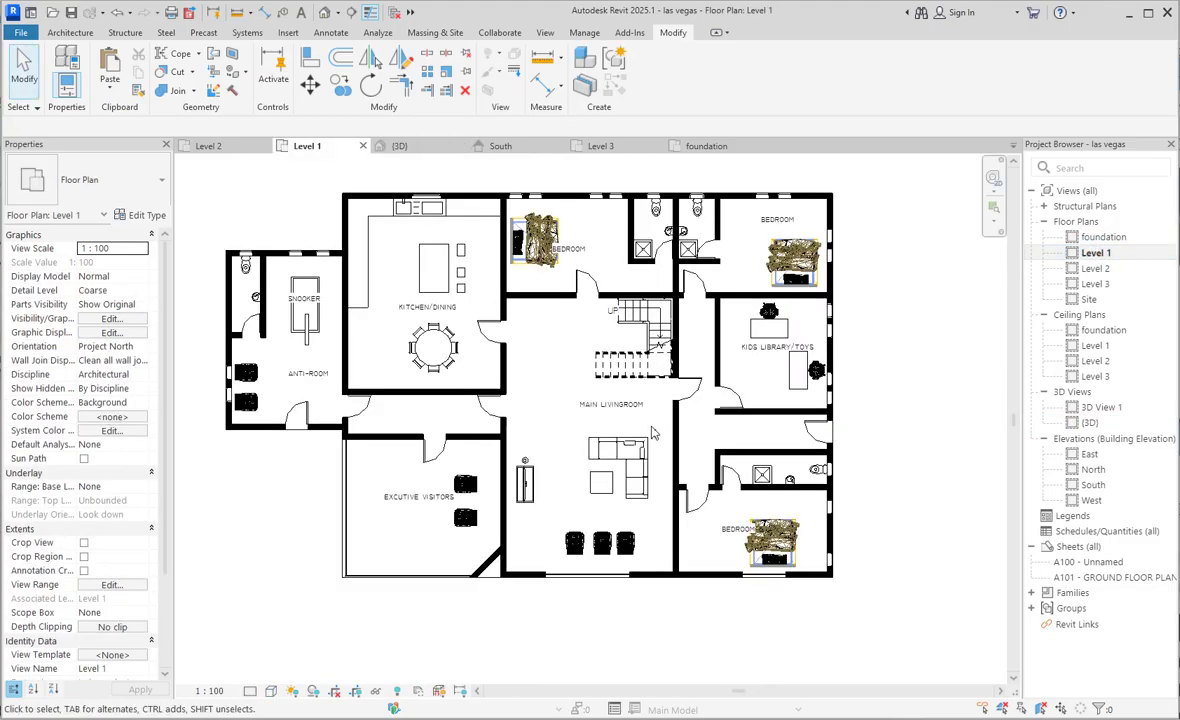
pyautogui.doubleClick(1090, 422)
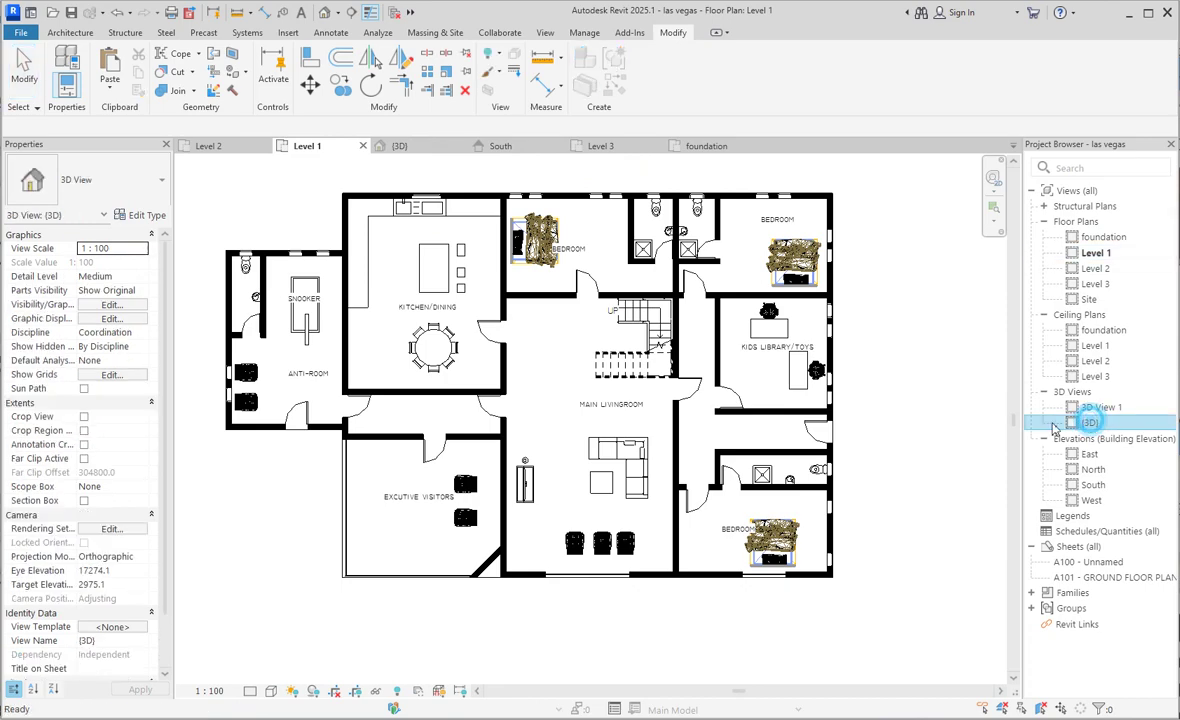
pyautogui.scroll(3, 843, 490)
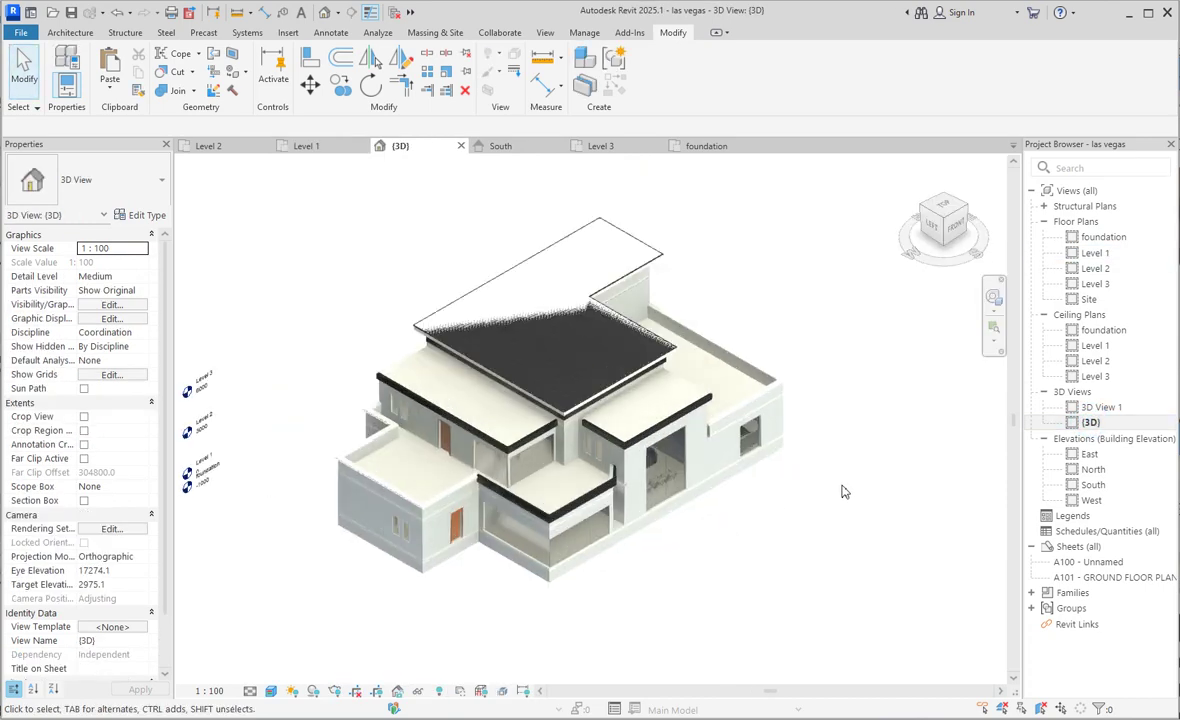